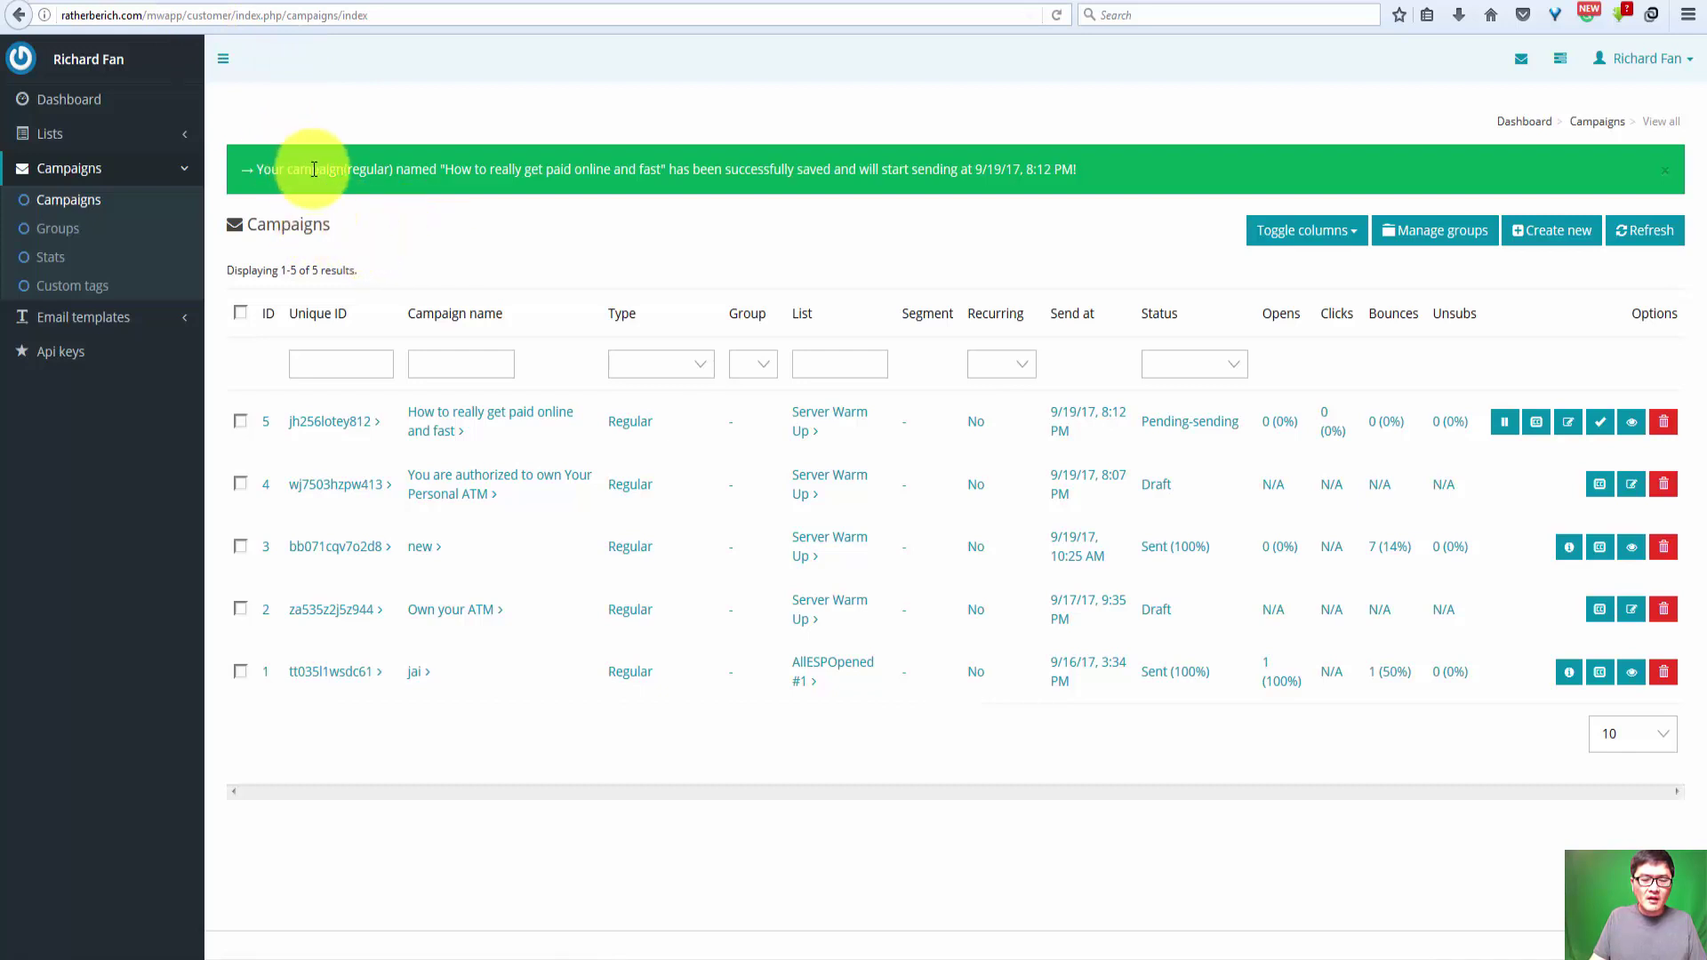
Step: Trim 'campaigns/index' from the address to open the dashboard with its campaign, list and subscriber totals
click(127, 19)
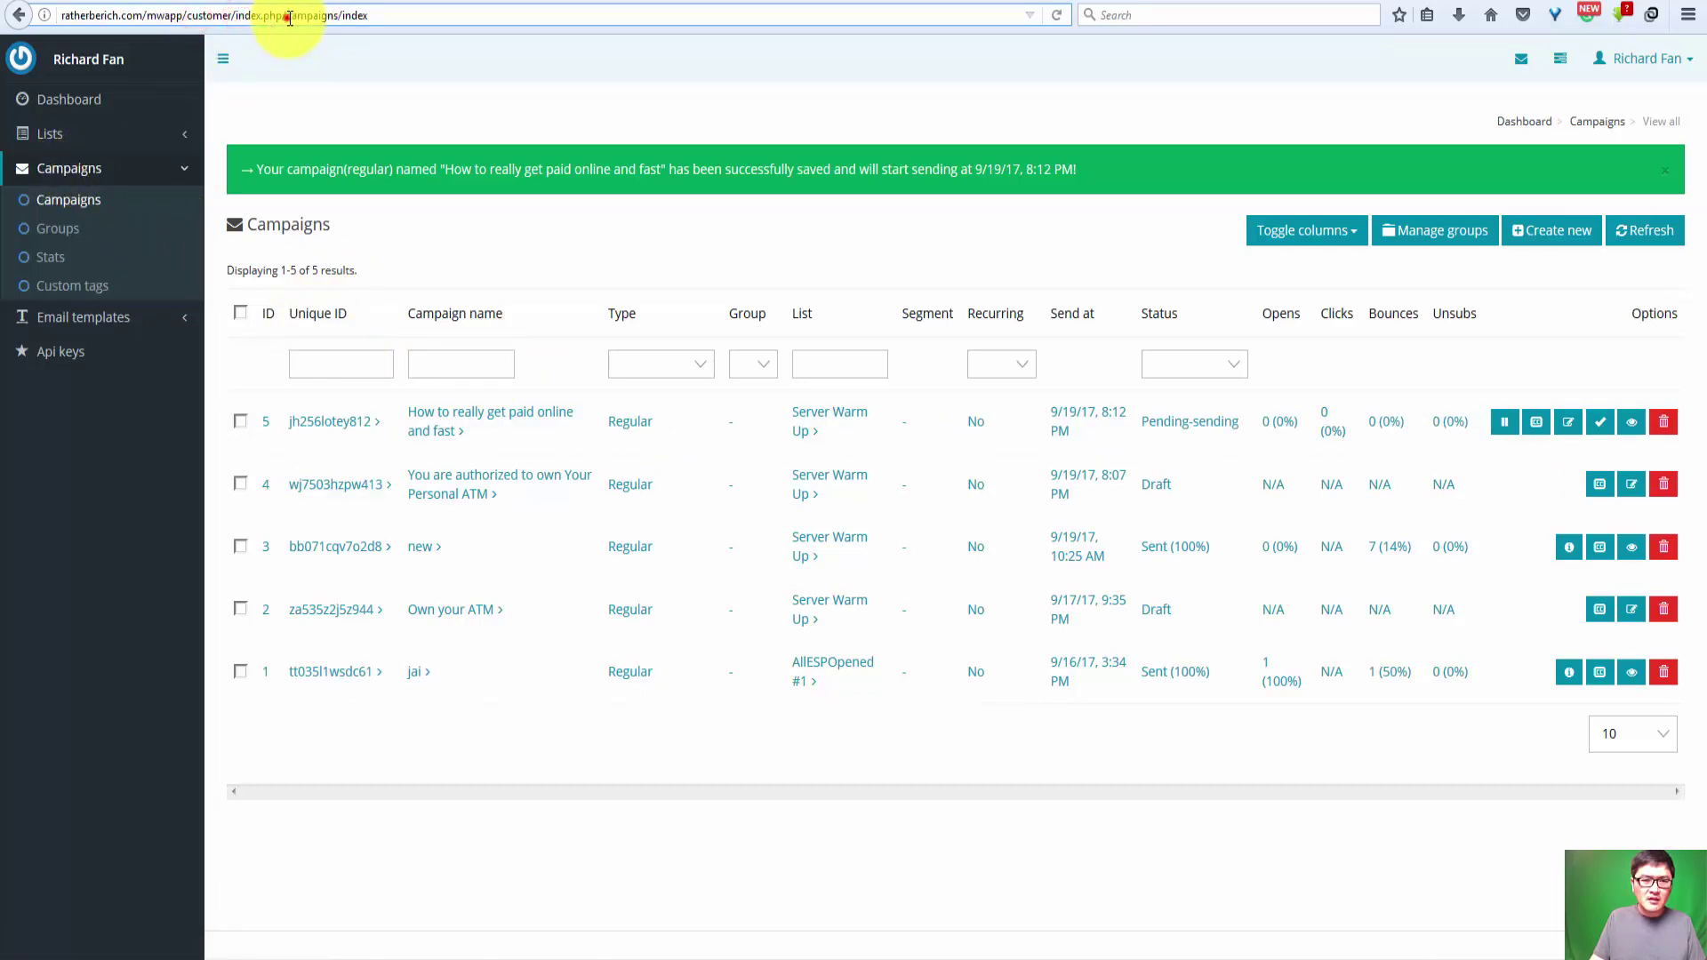
drag(287, 16, 718, 19)
key(BackSpace)
key(Return)
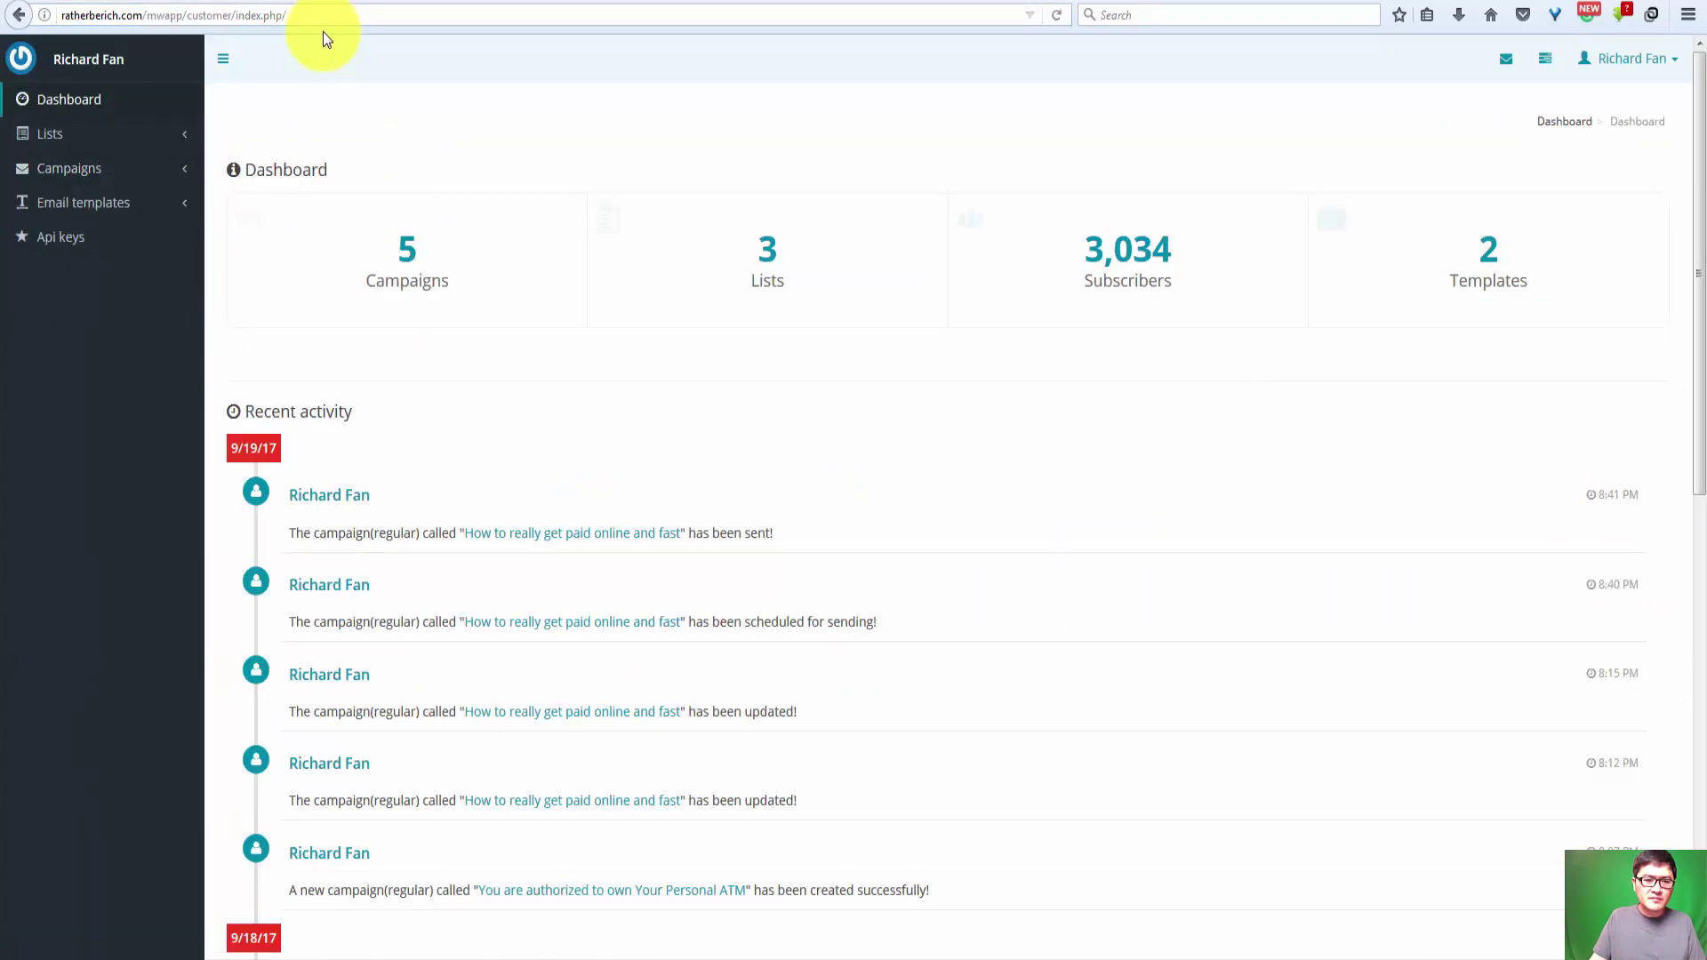
click(1645, 61)
click(1653, 283)
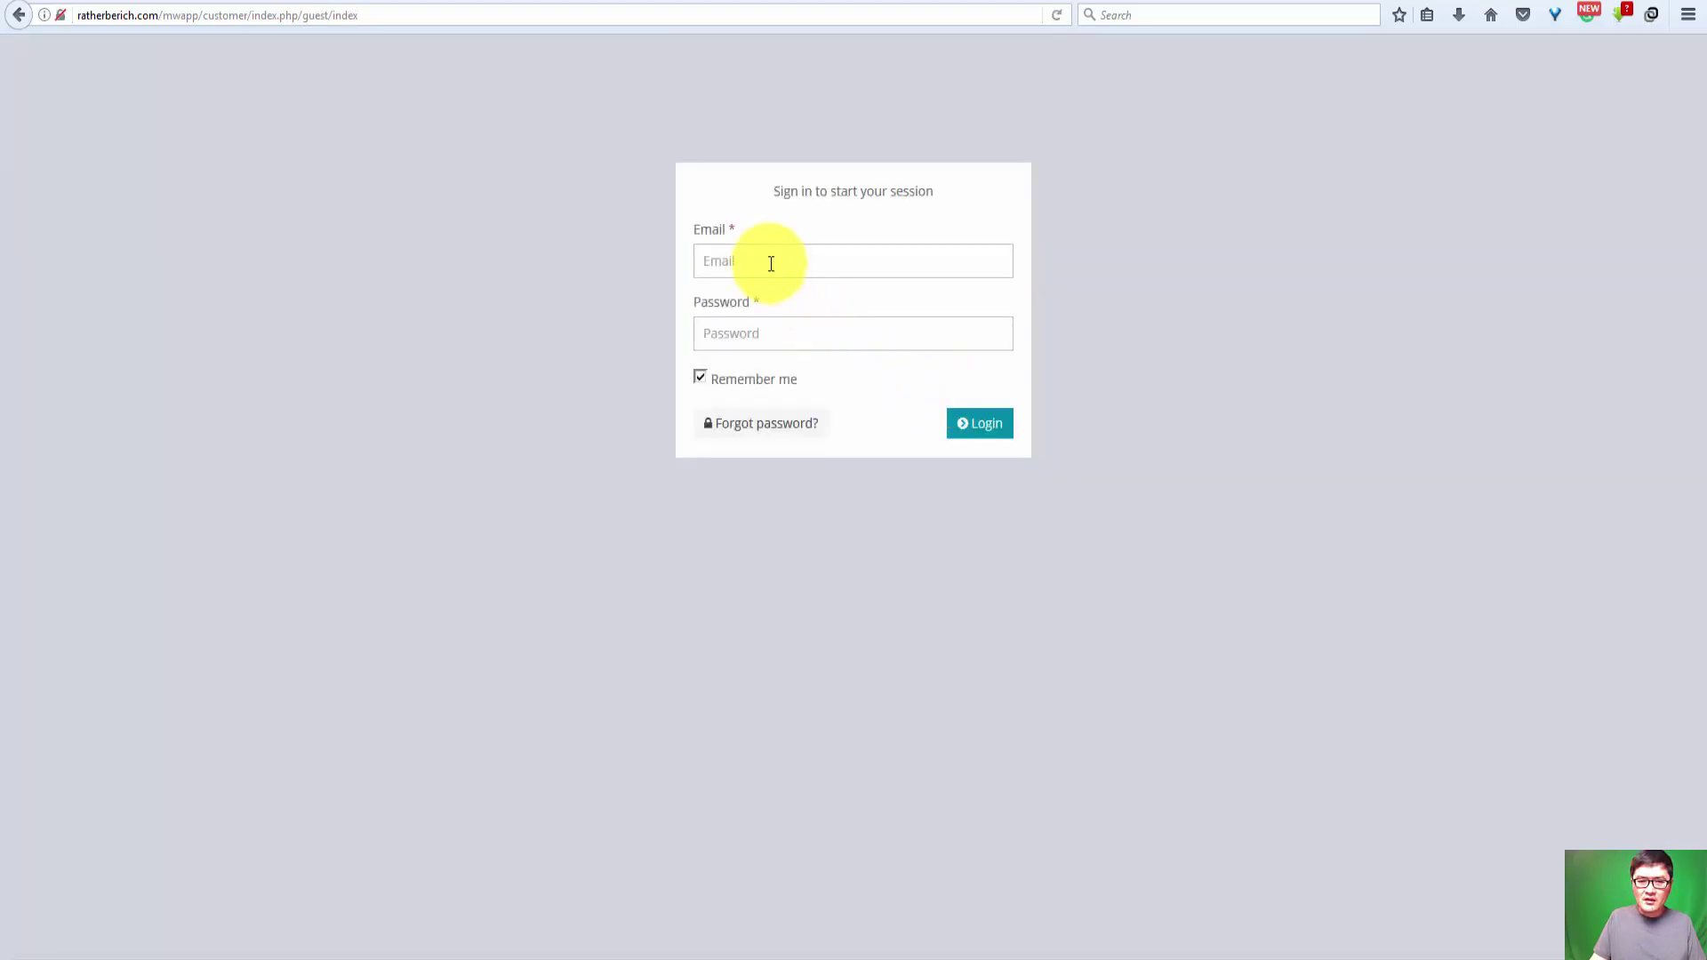
click(766, 260)
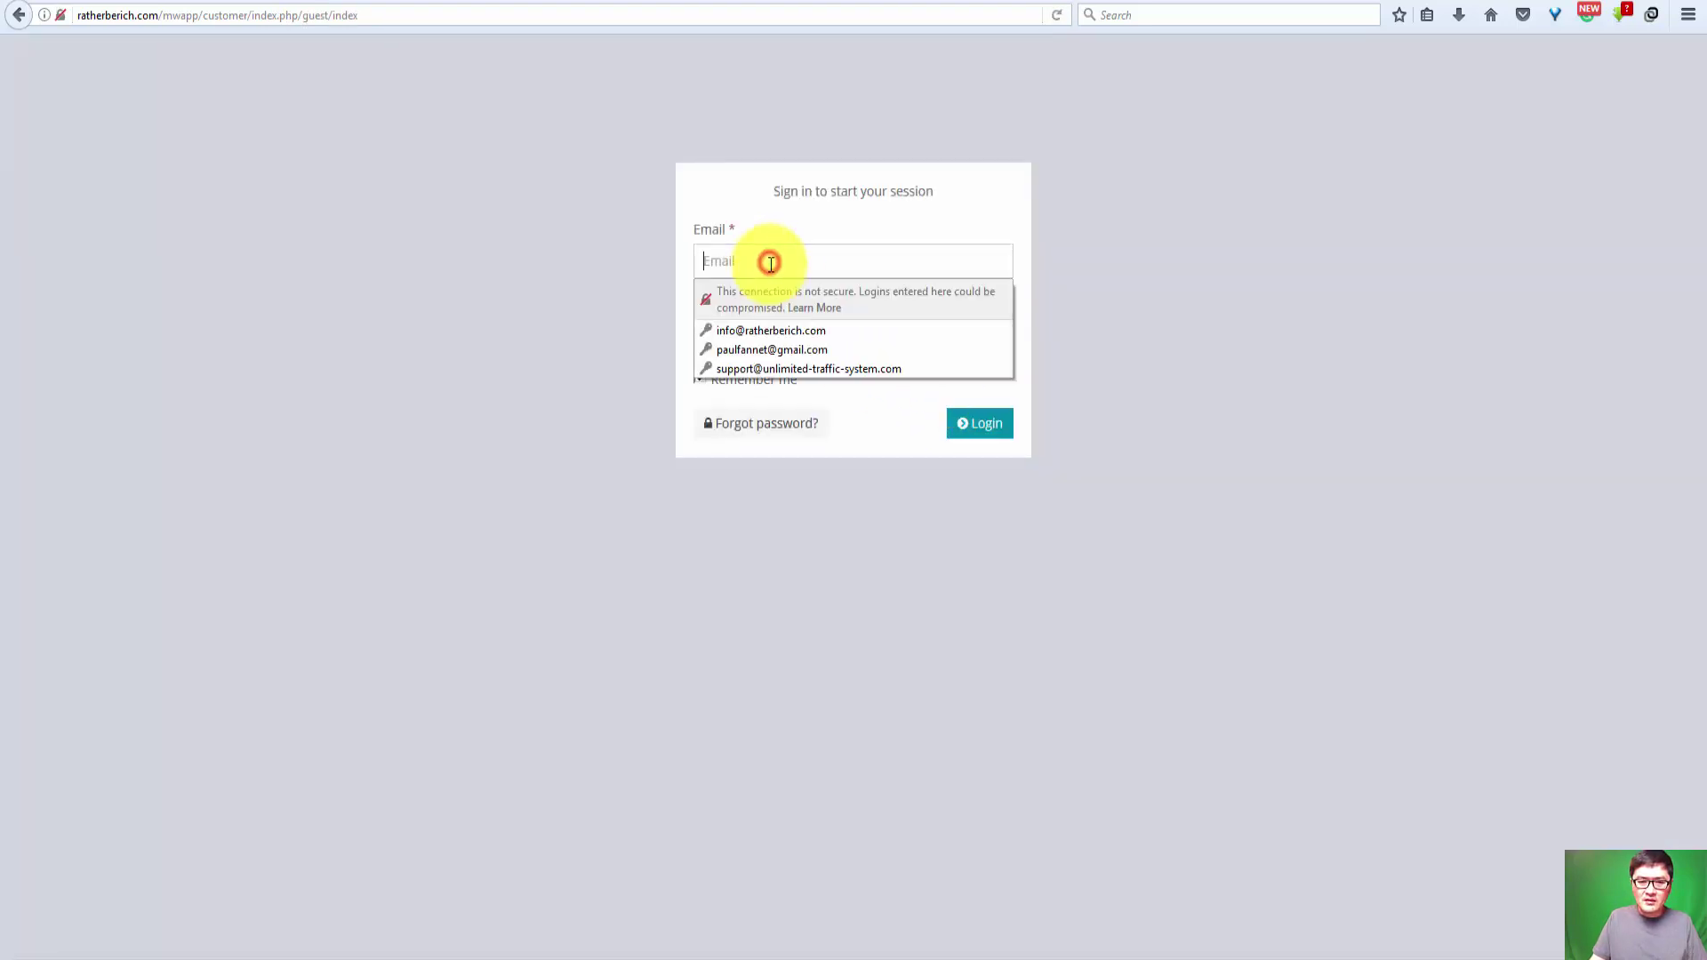
click(775, 368)
double_click(814, 337)
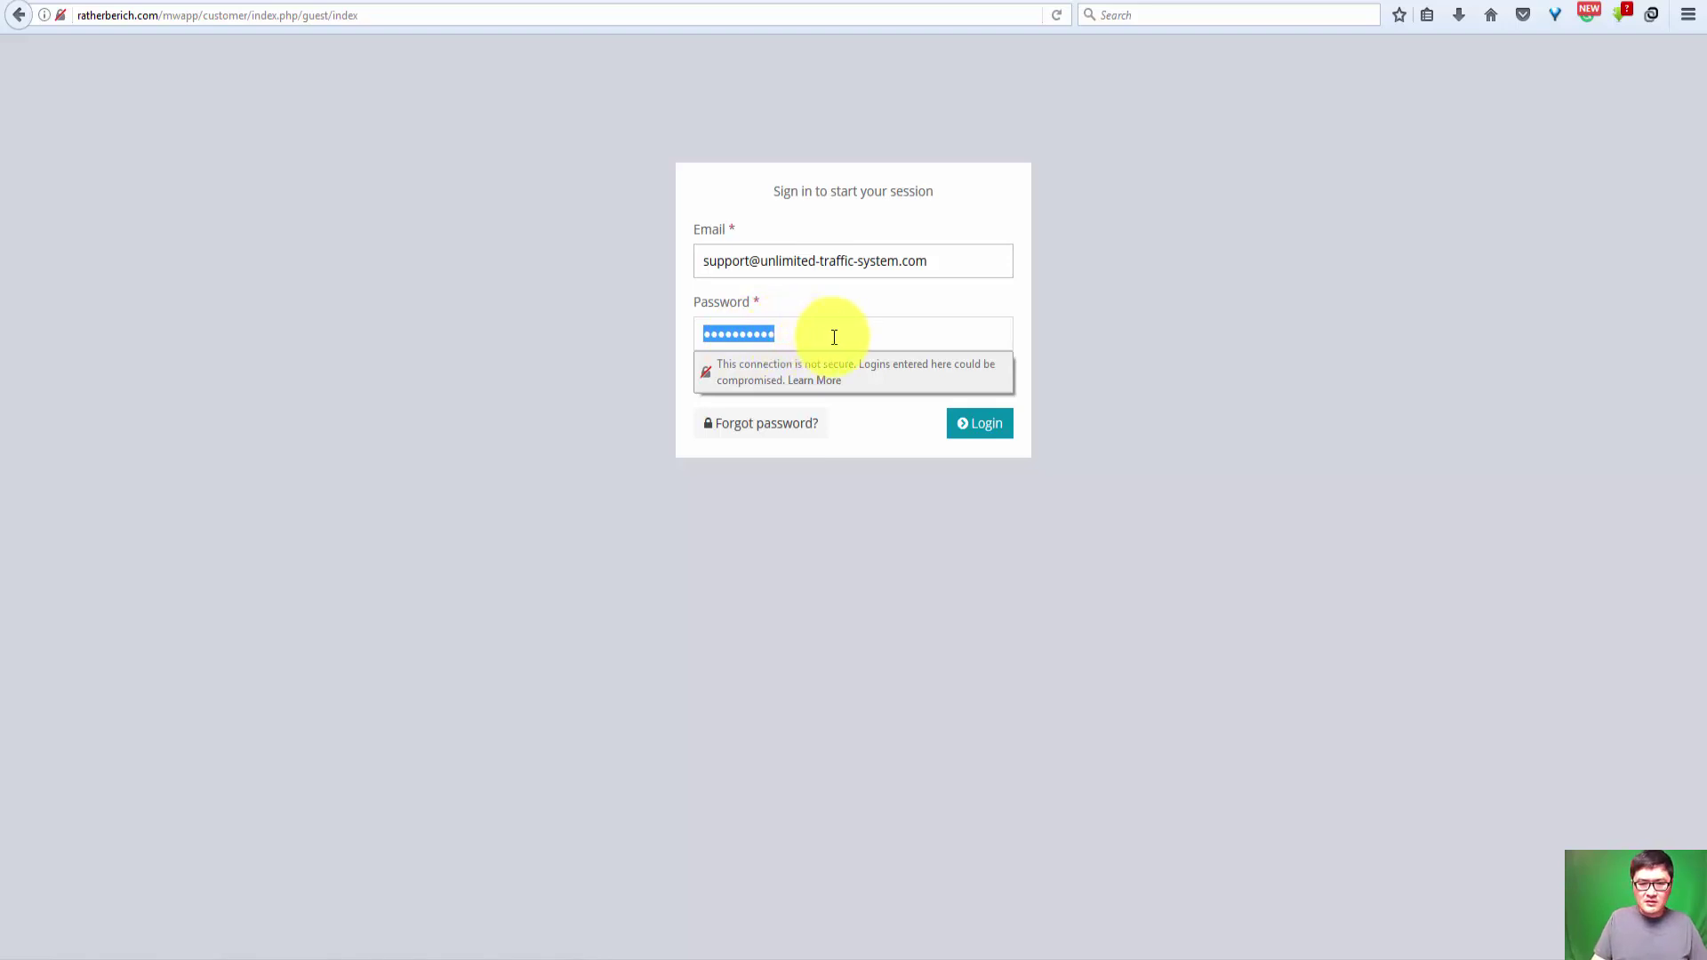
click(986, 425)
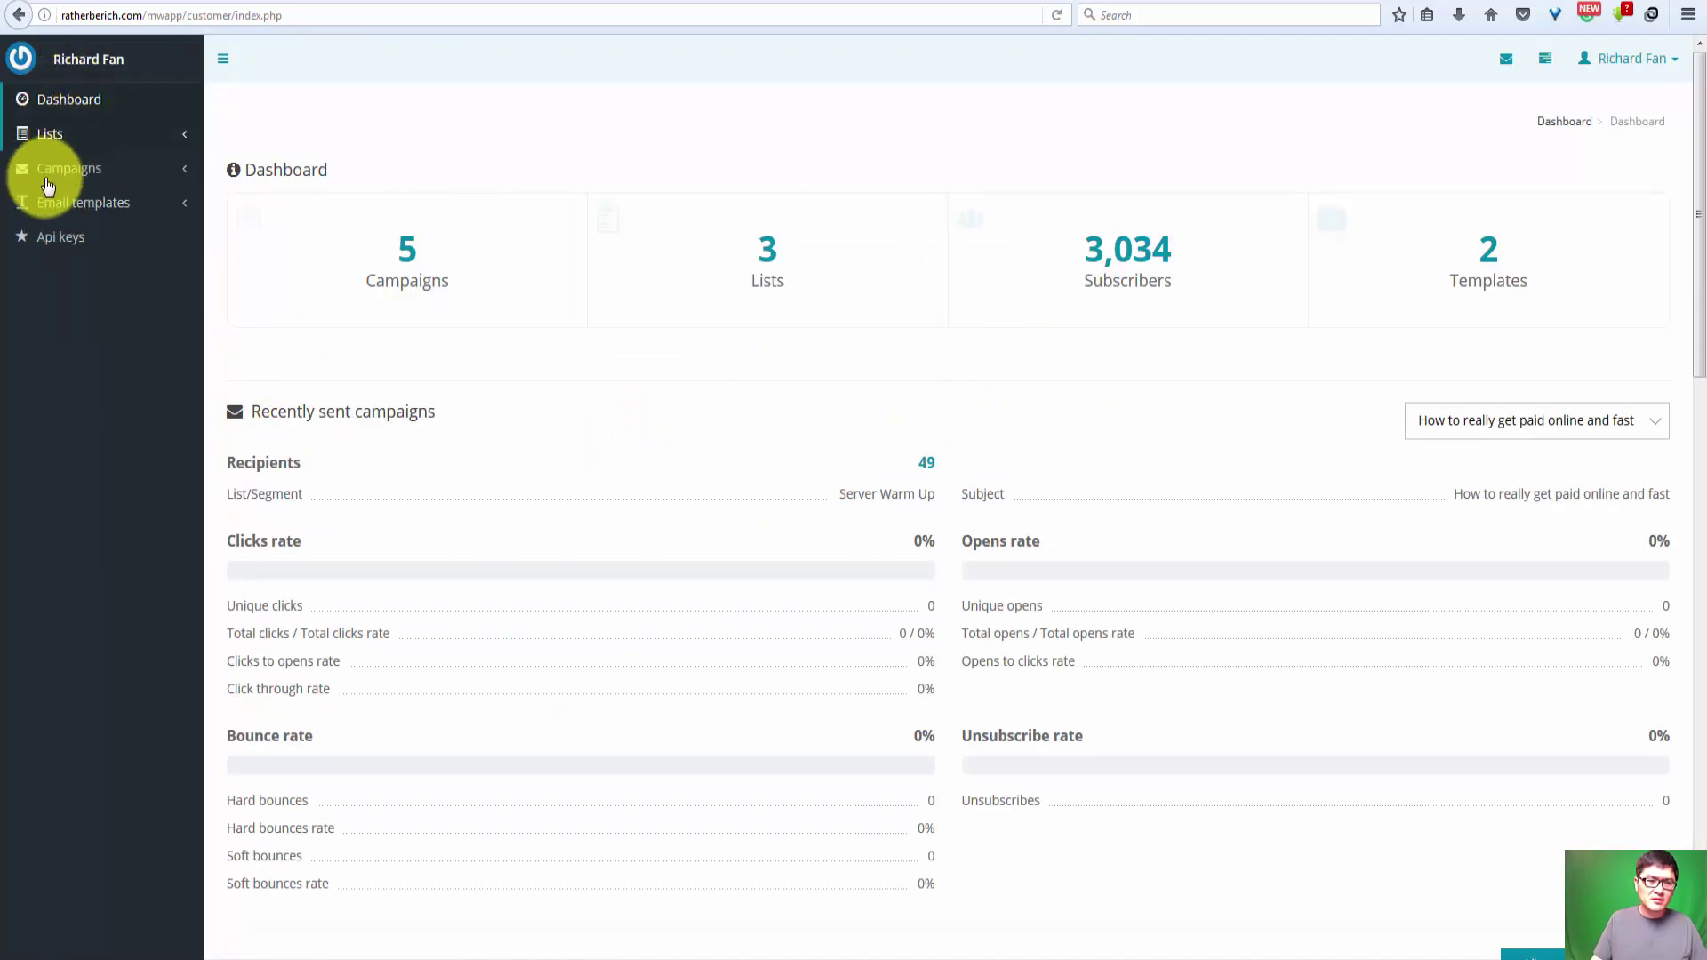
Step: Open the Lists page and highlight the AllESPOpened list's 2,982 subscriber count
click(80, 138)
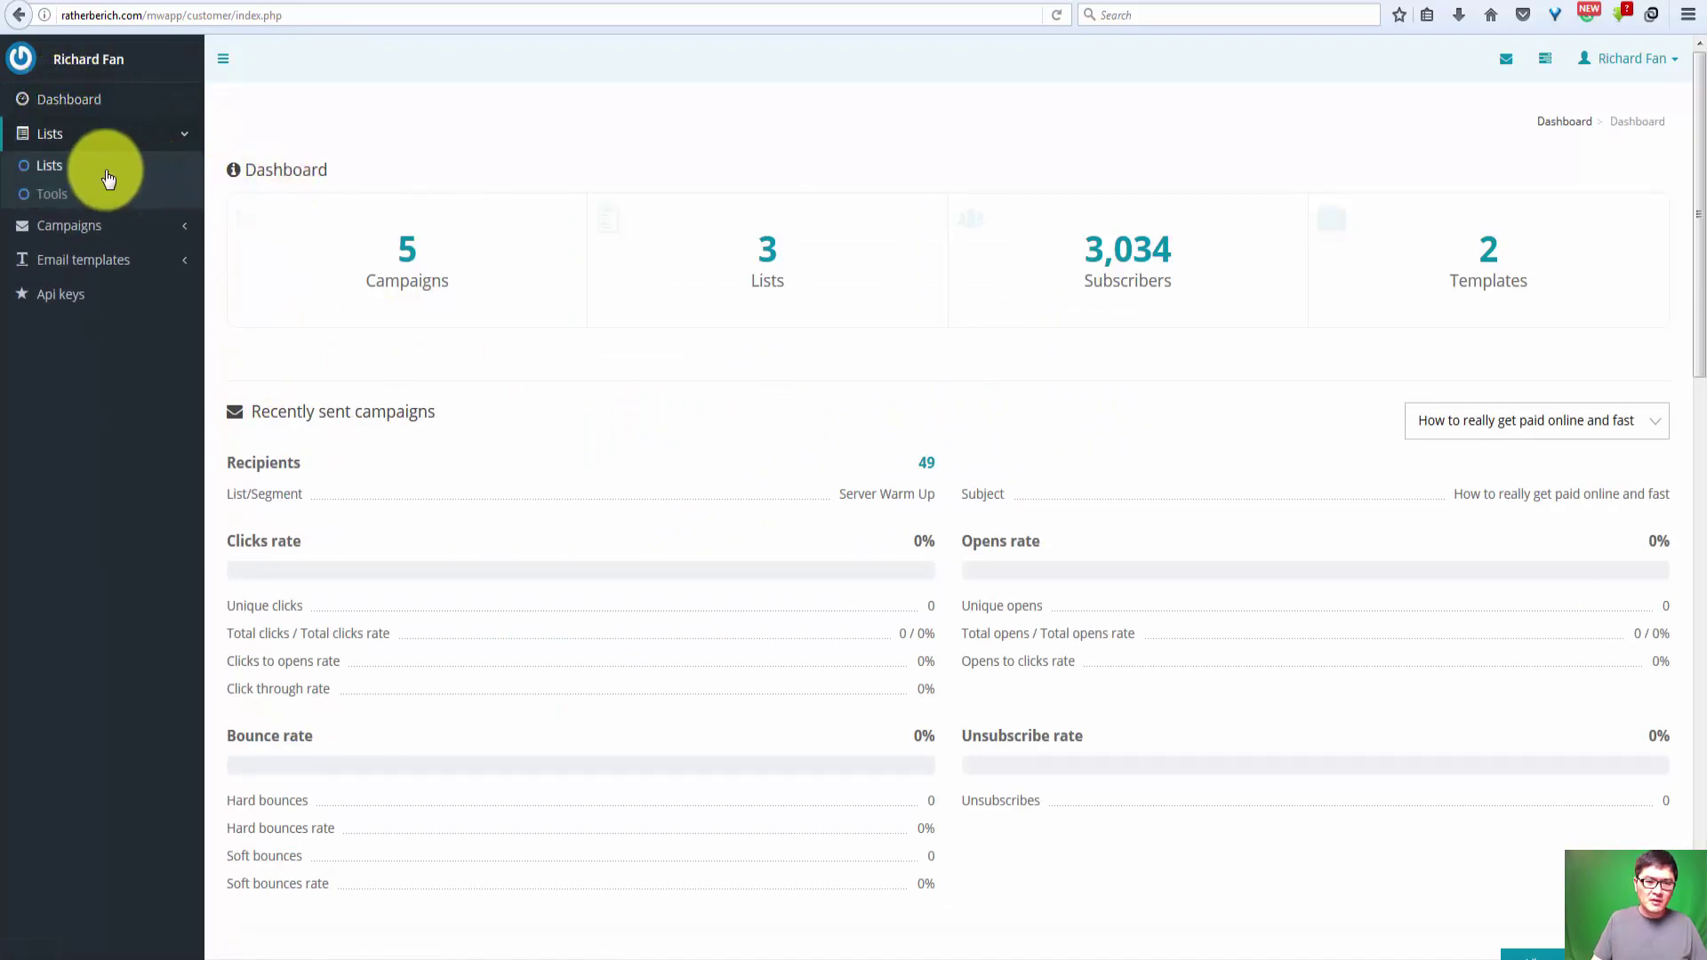
click(59, 177)
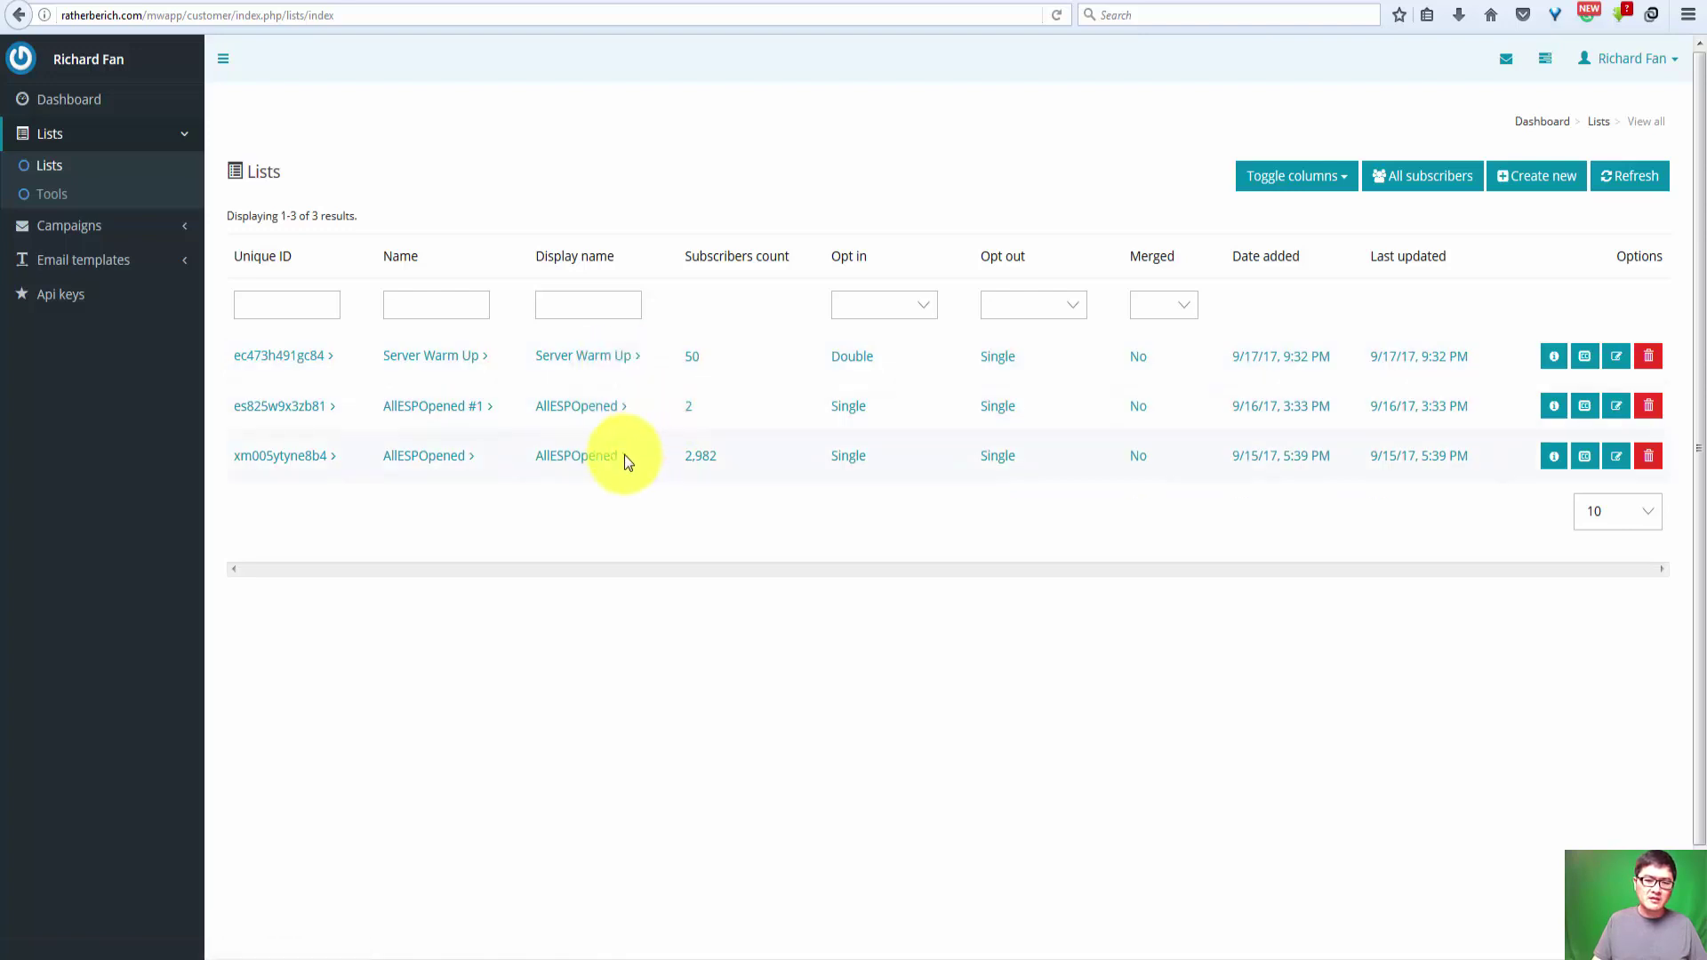
drag(719, 460, 670, 456)
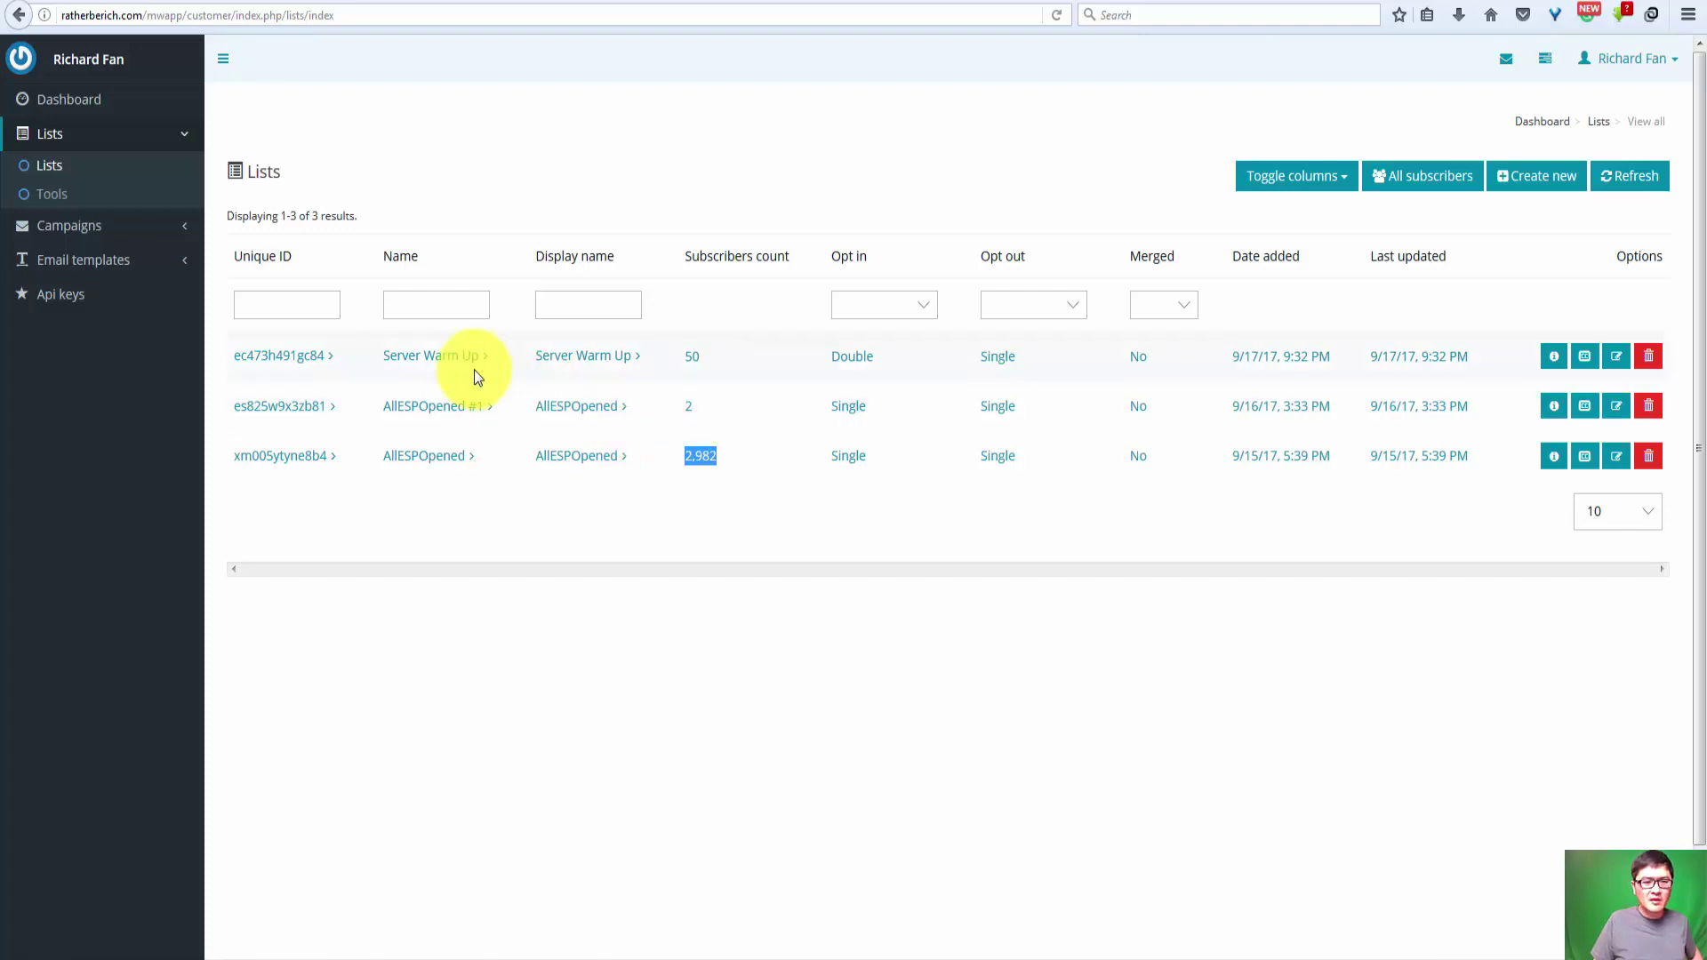
Step: Open the list Tools page showing Sync Subscribers and Split List
click(73, 203)
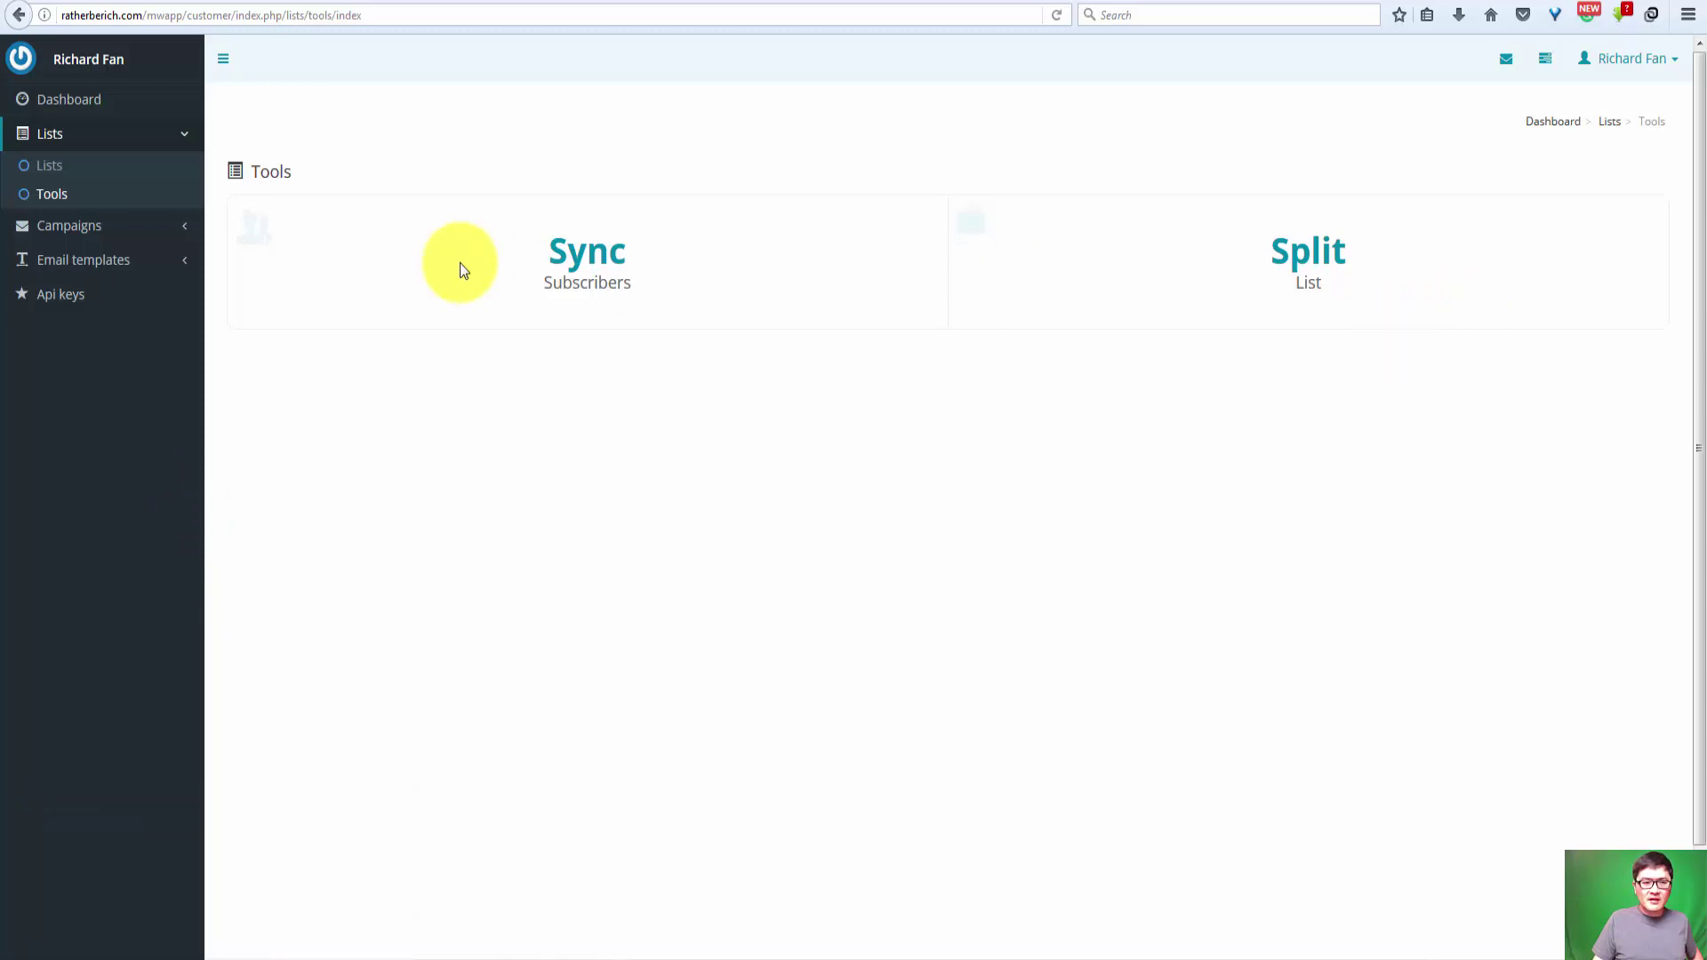
Step: Log out and attempt to sign in with another saved account's credentials
click(1659, 60)
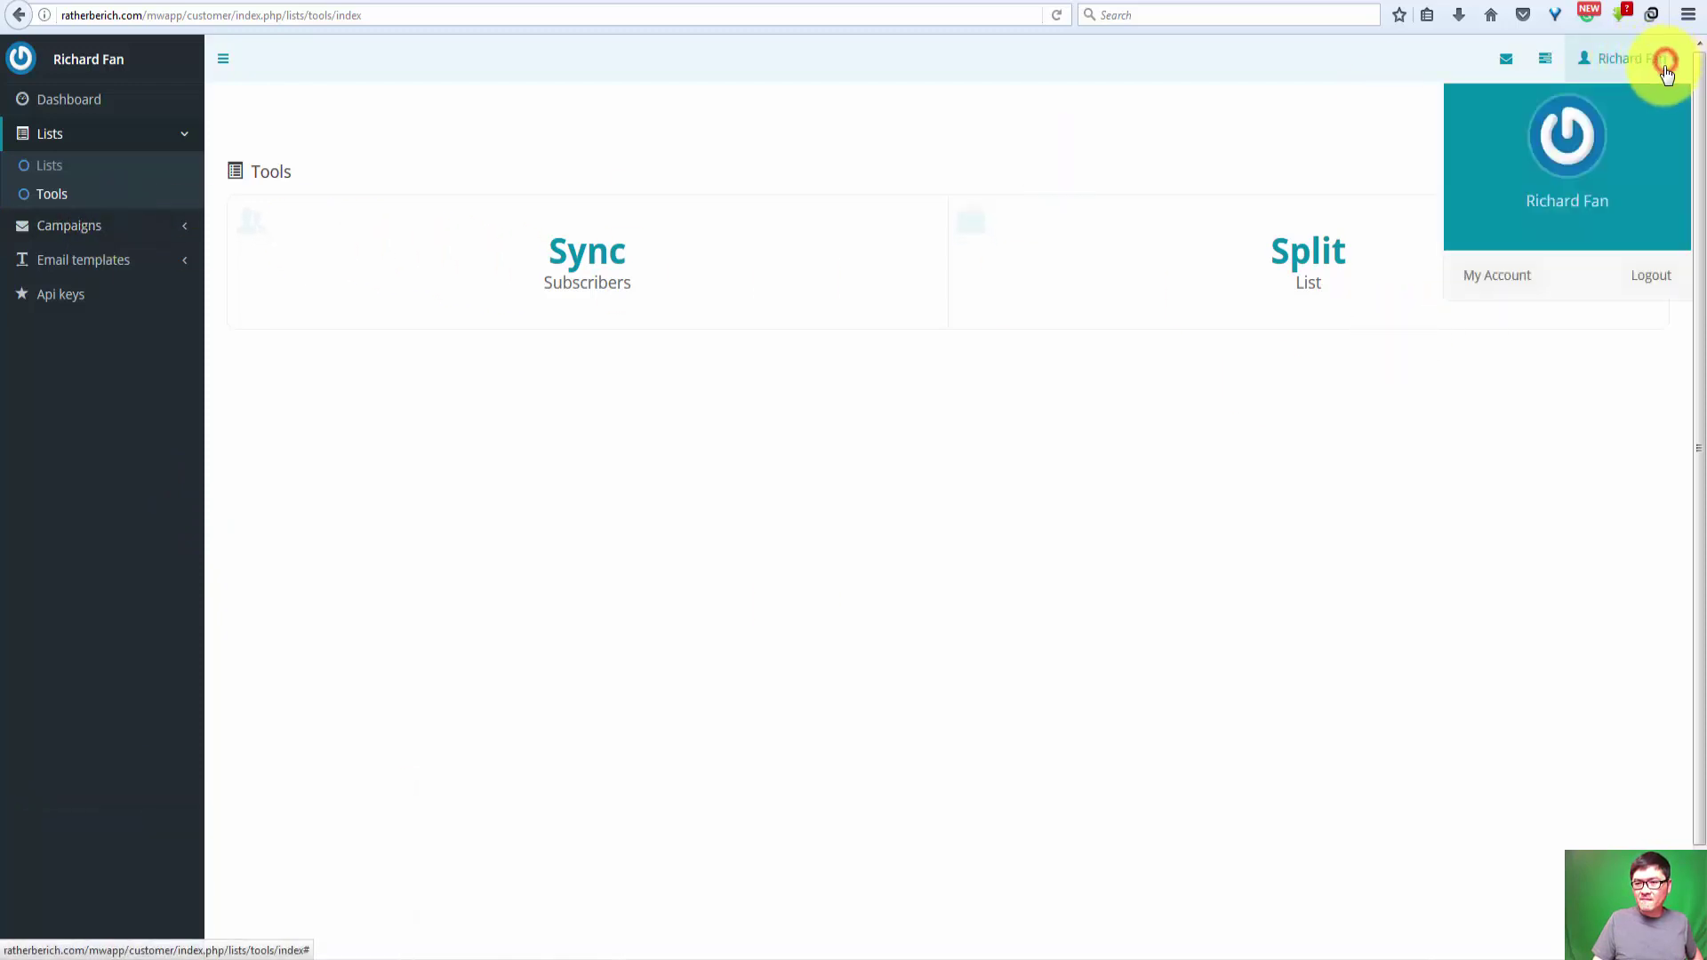
click(1648, 275)
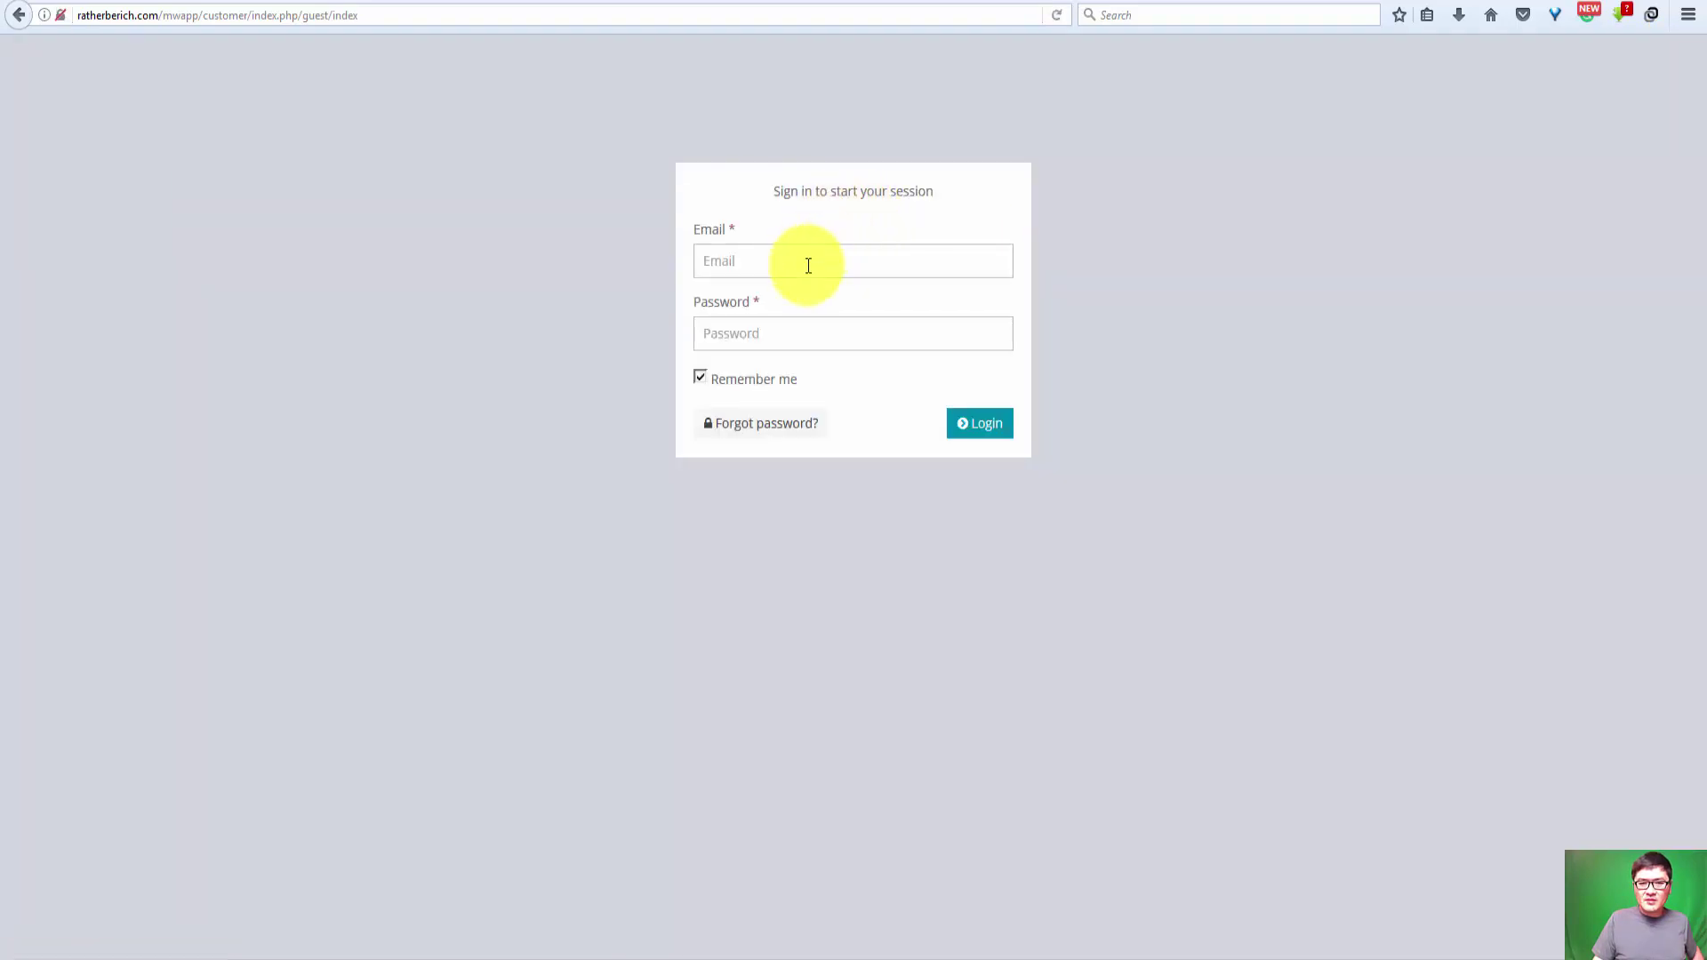
click(804, 260)
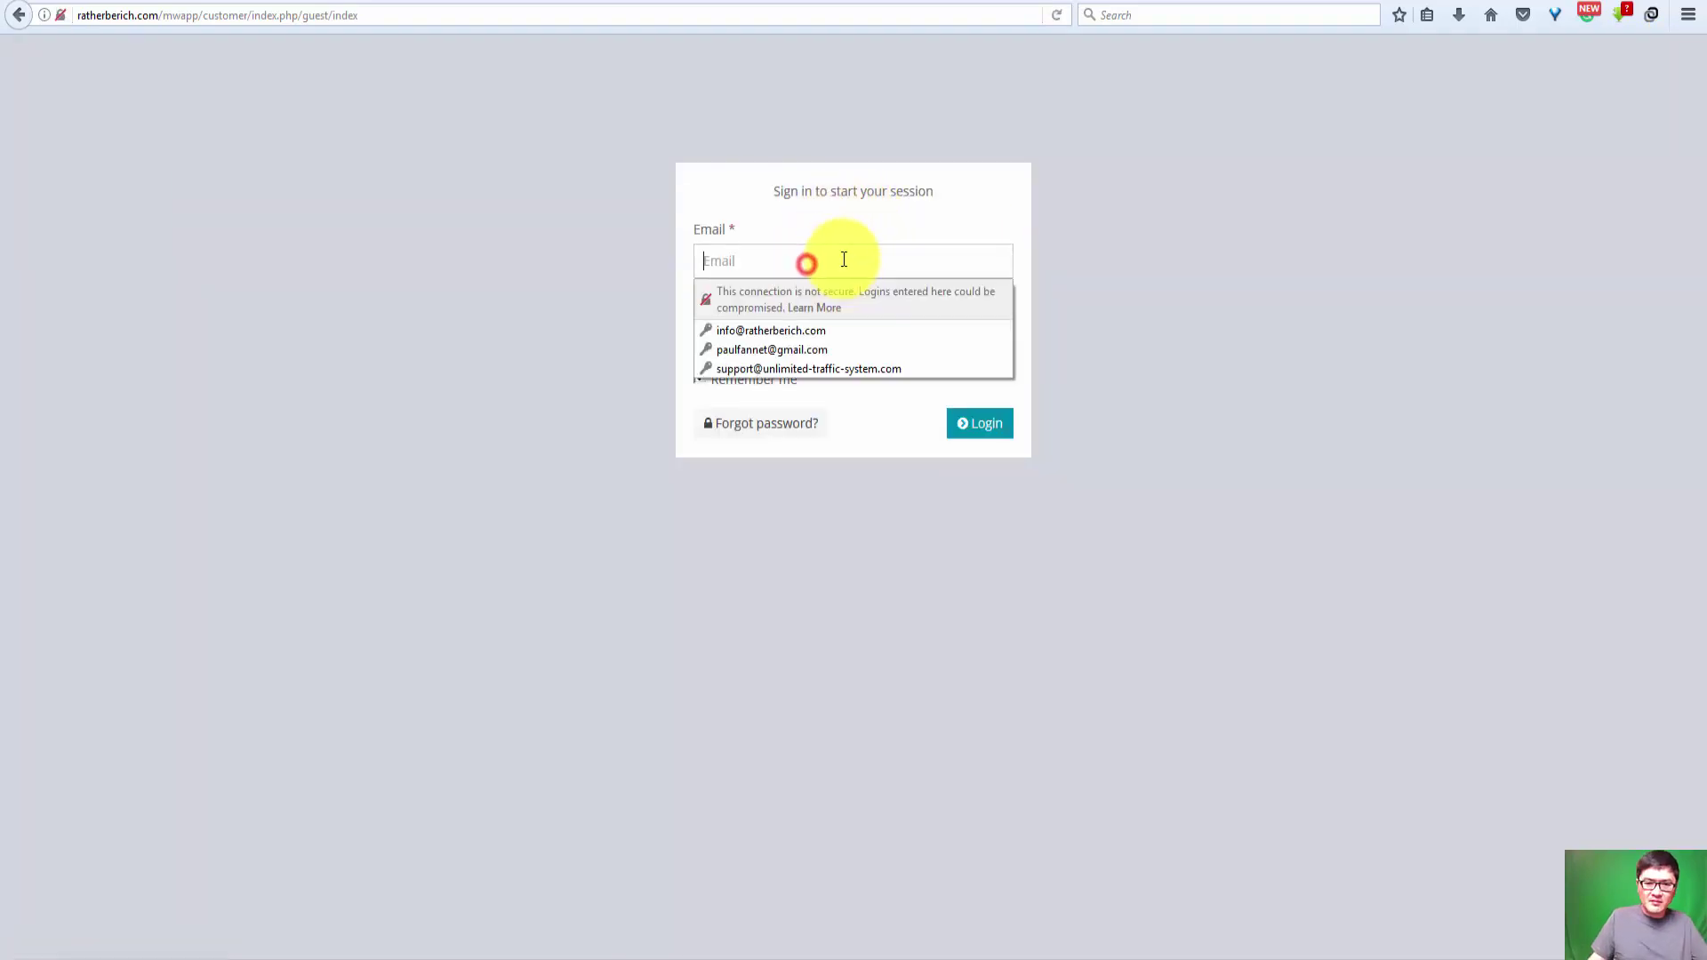
text(pa)
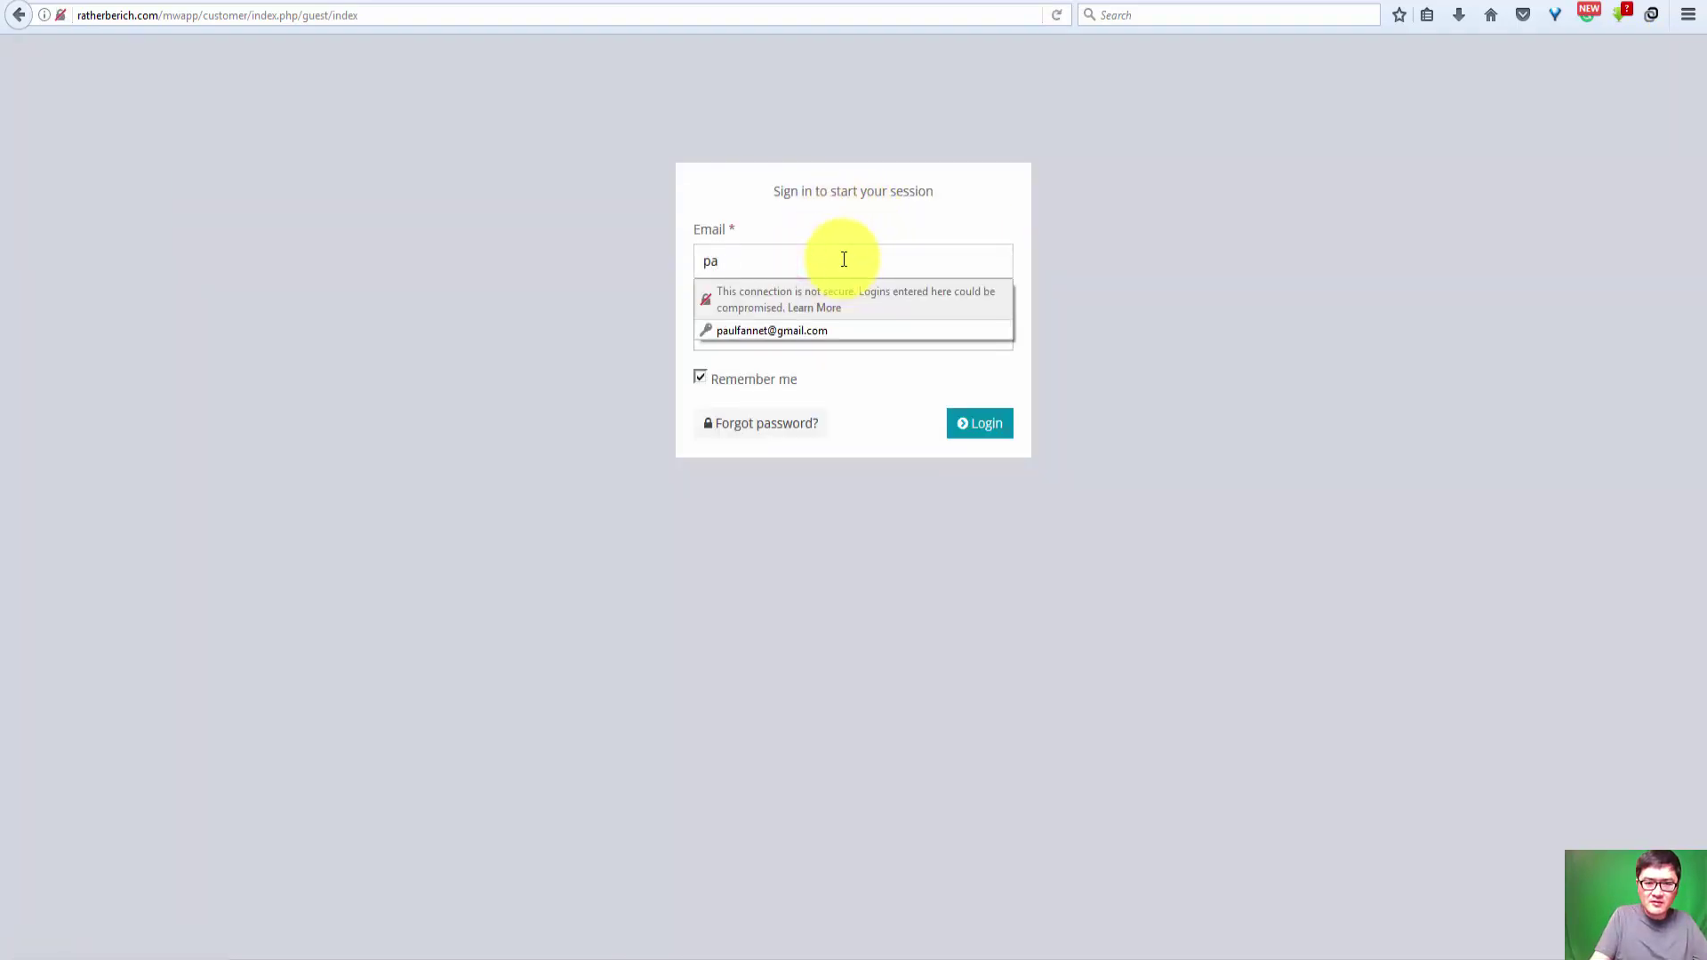
text(u)
key(Down)
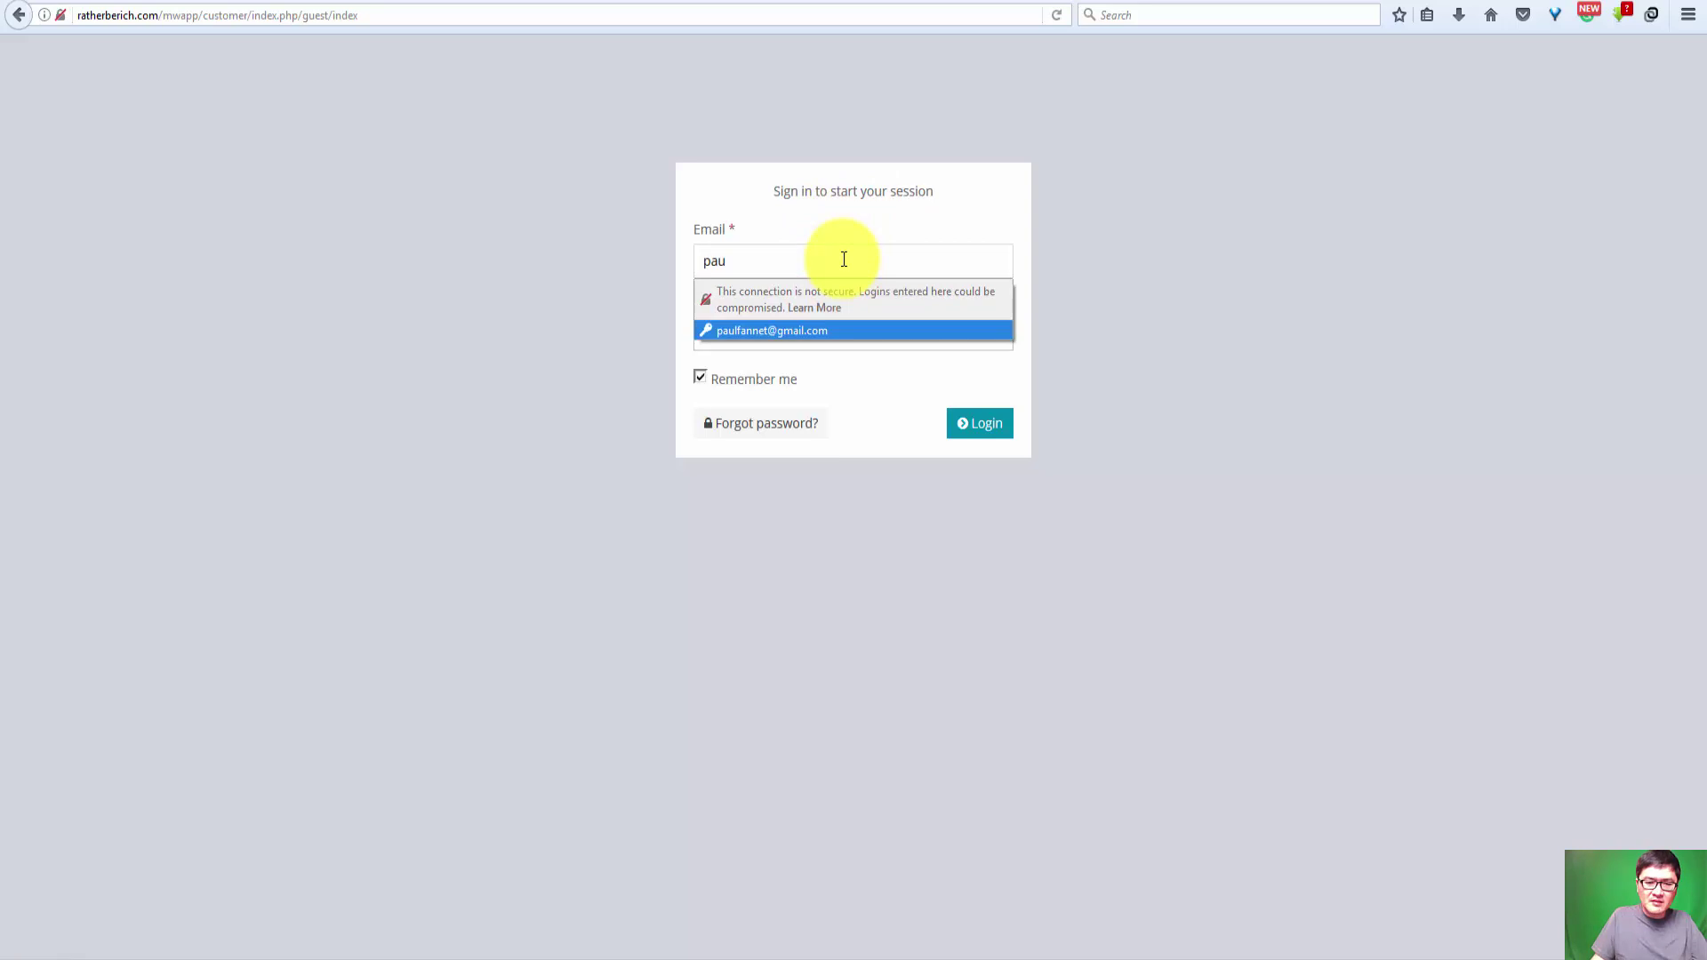
key(Return)
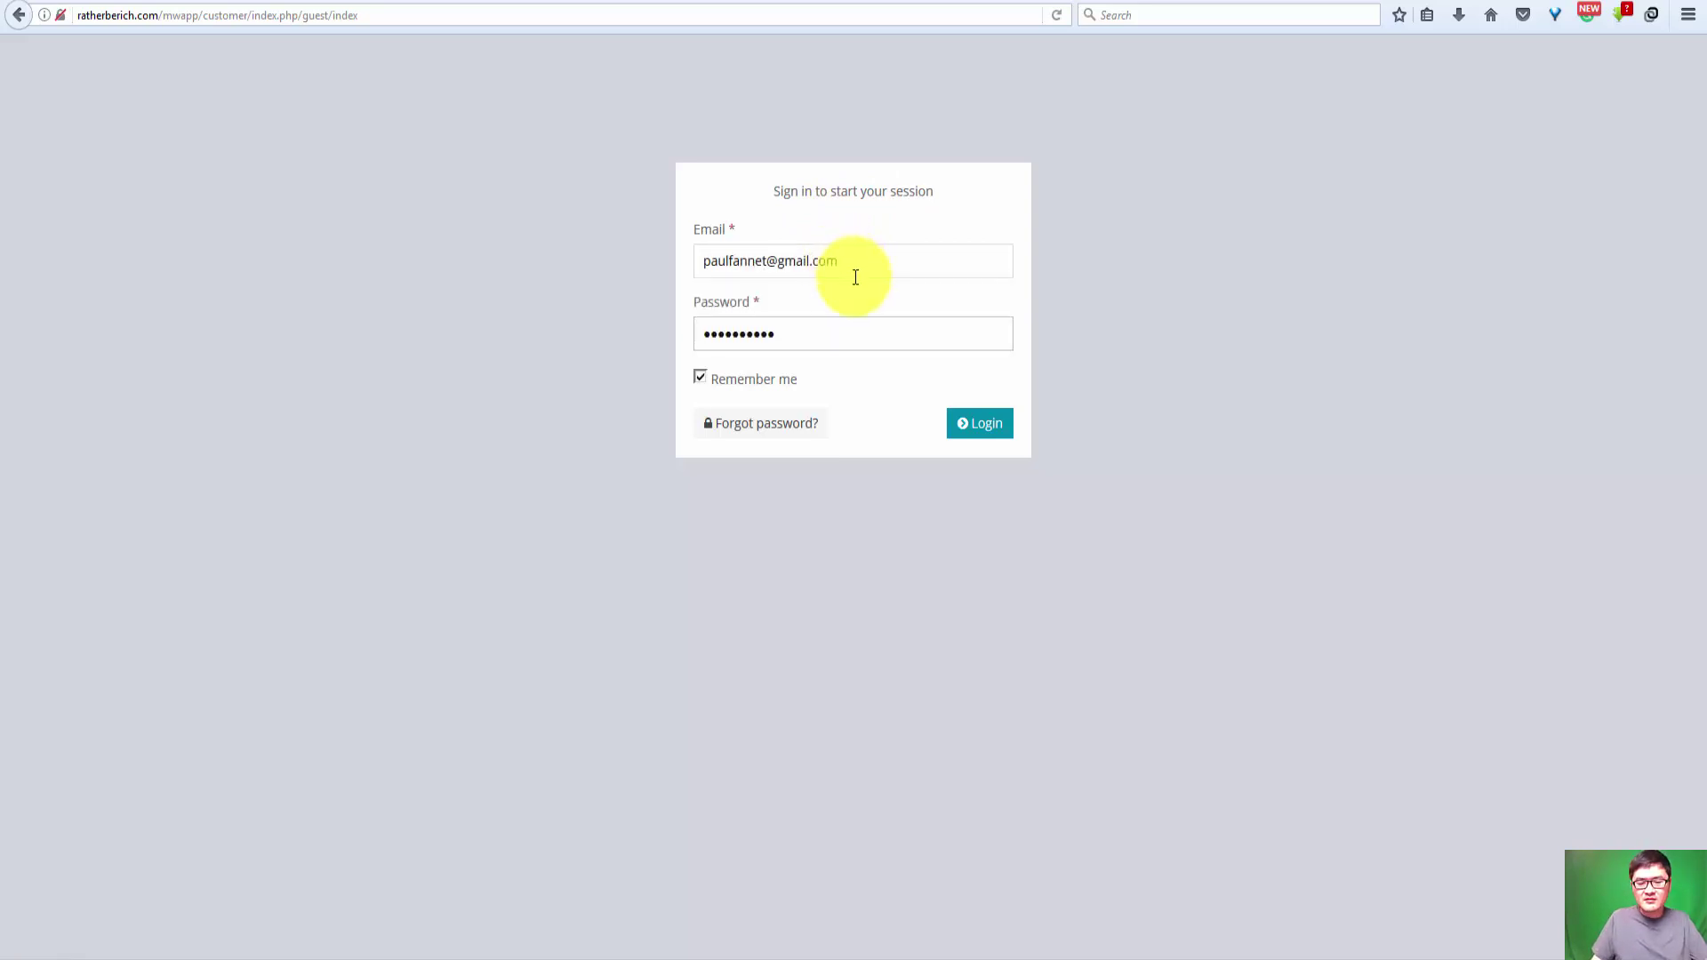
drag(880, 259, 670, 256)
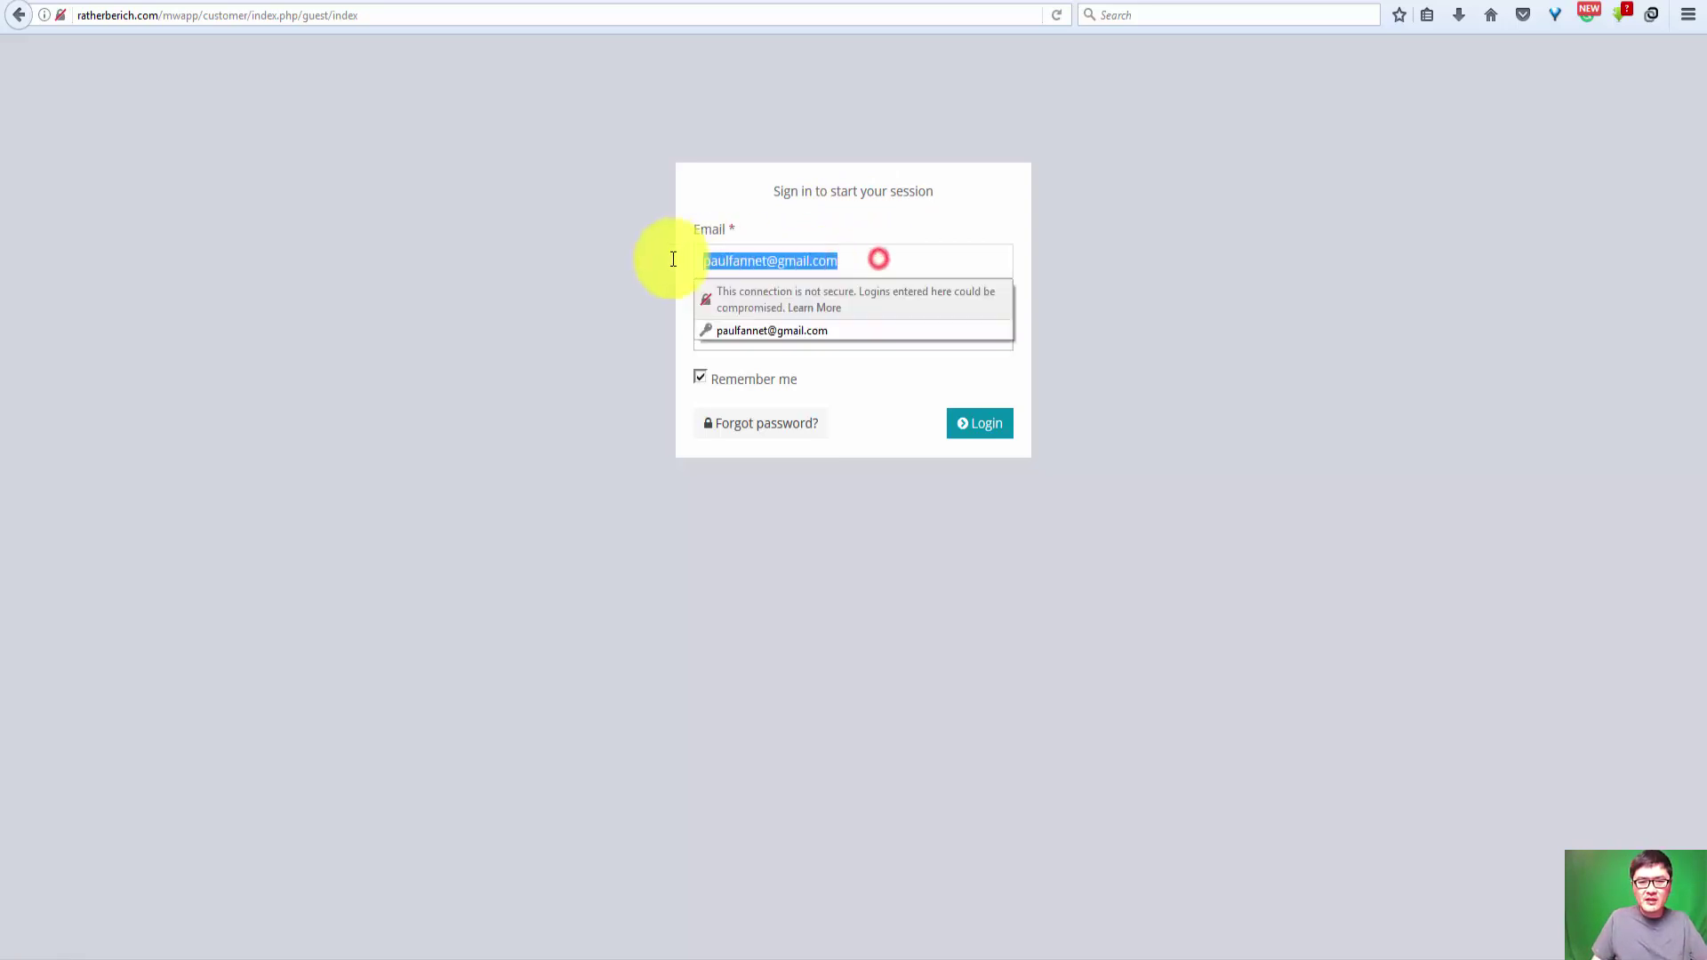
click(870, 265)
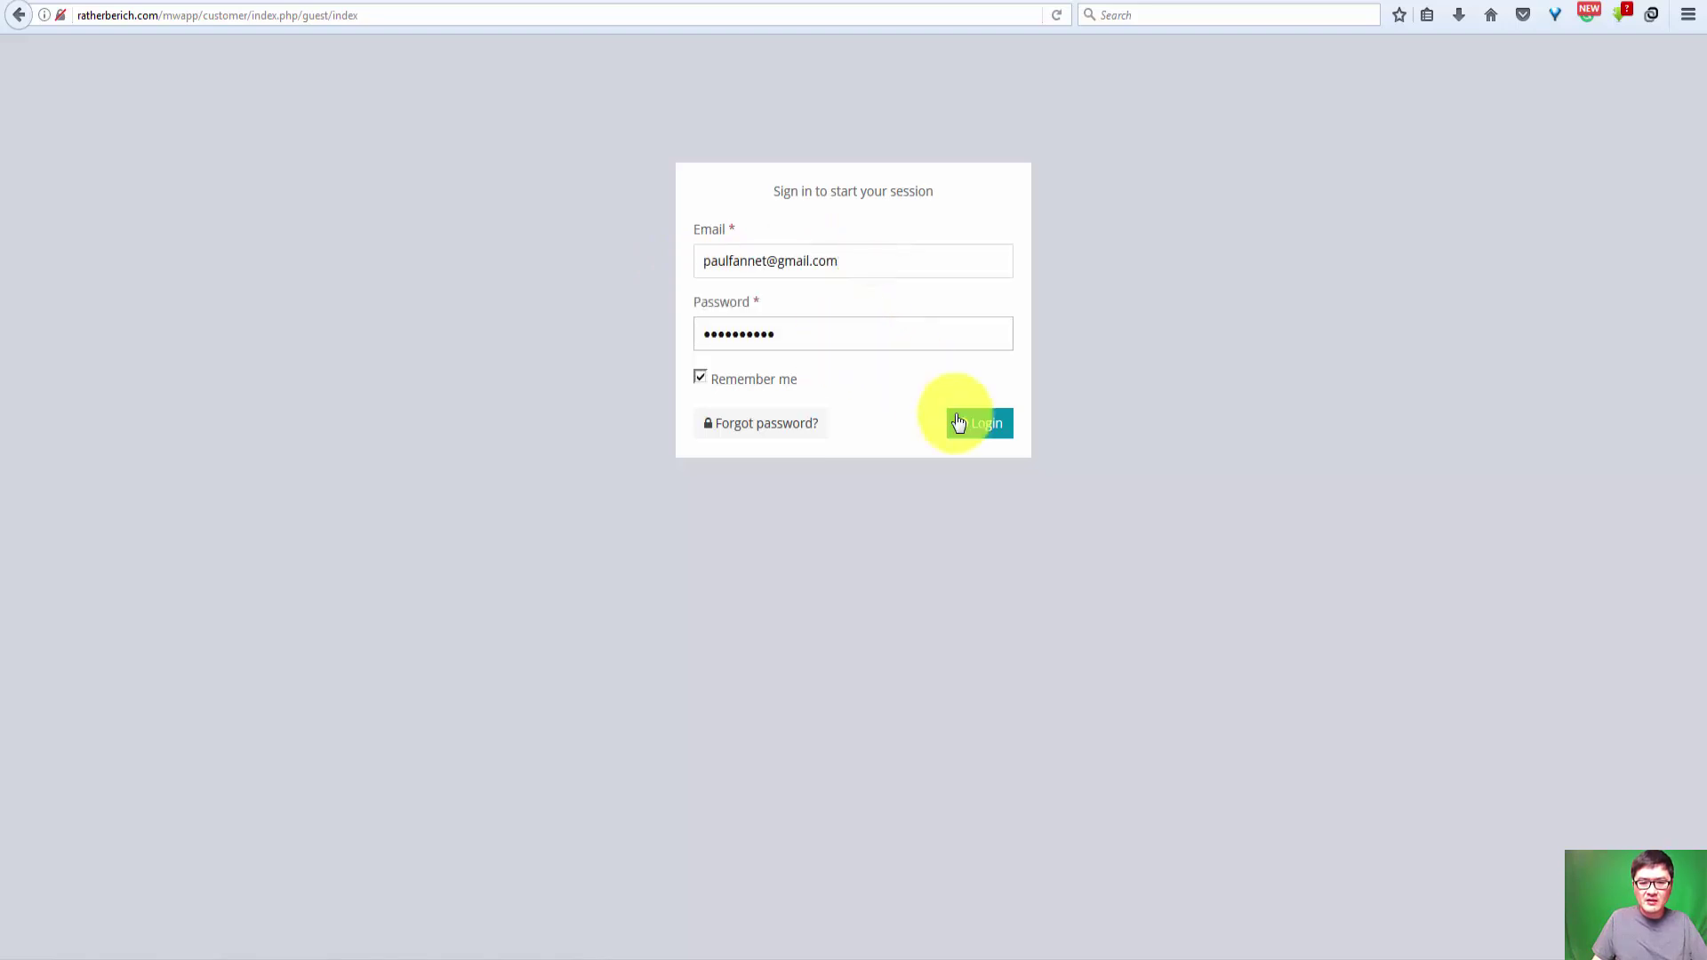
click(997, 429)
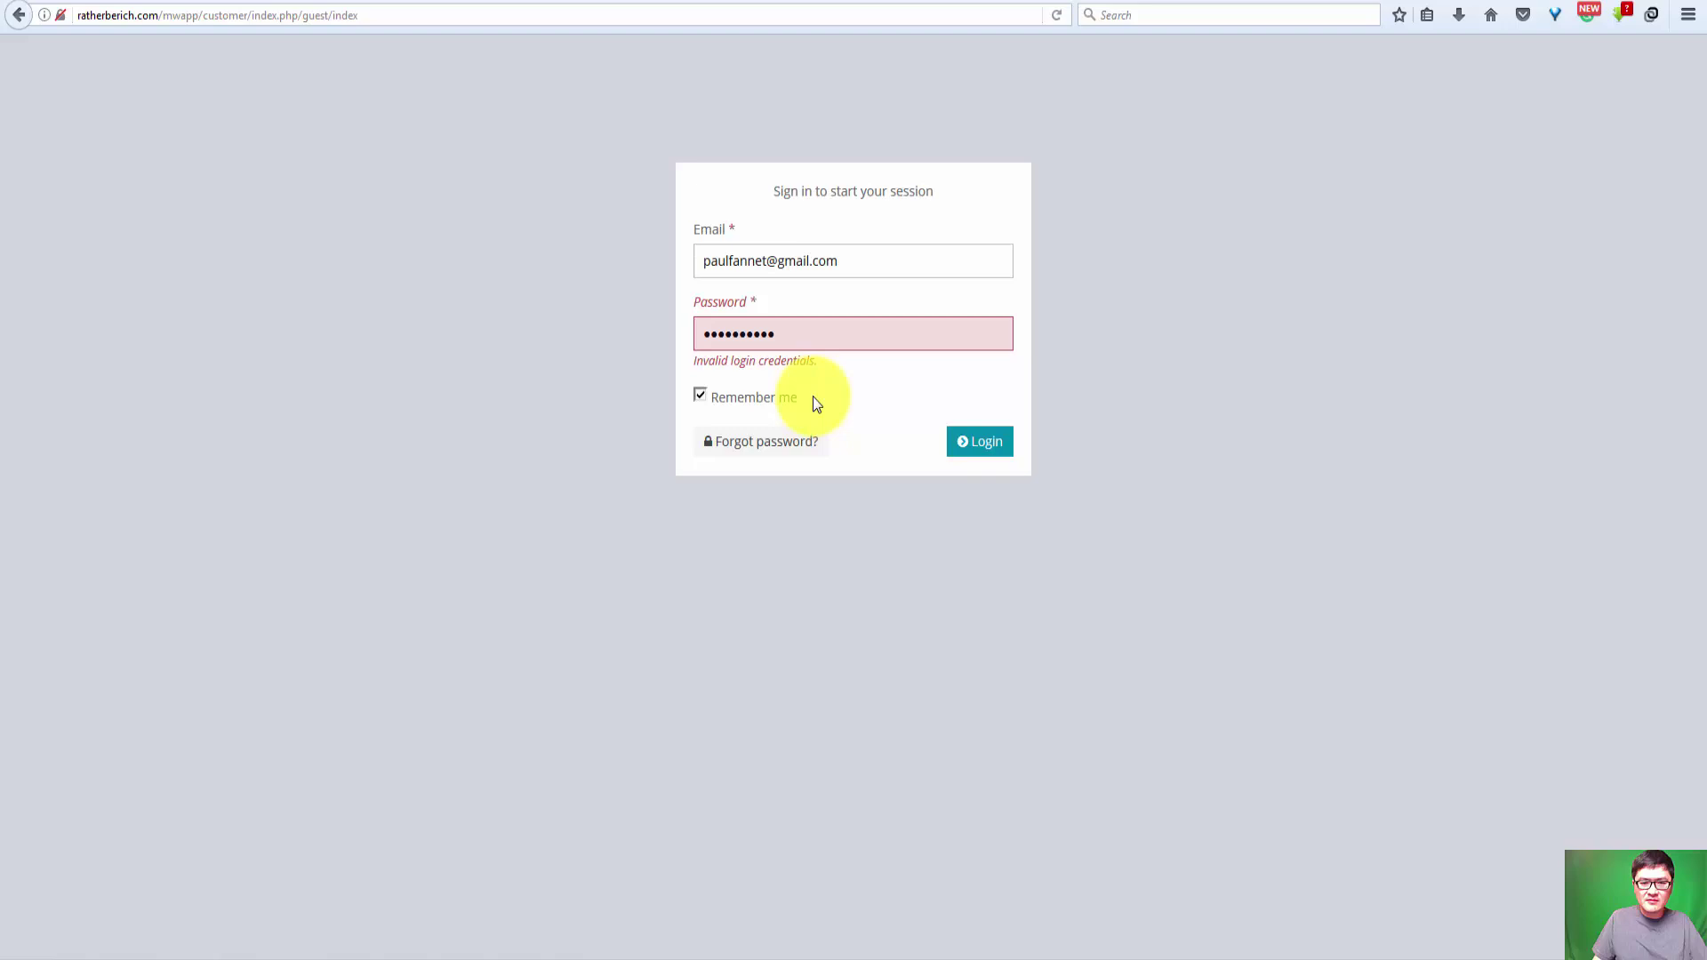
Step: Retype the rejected password and resubmit, then switch to the Google Sheets server spreadsheet
double_click(790, 341)
text(********)
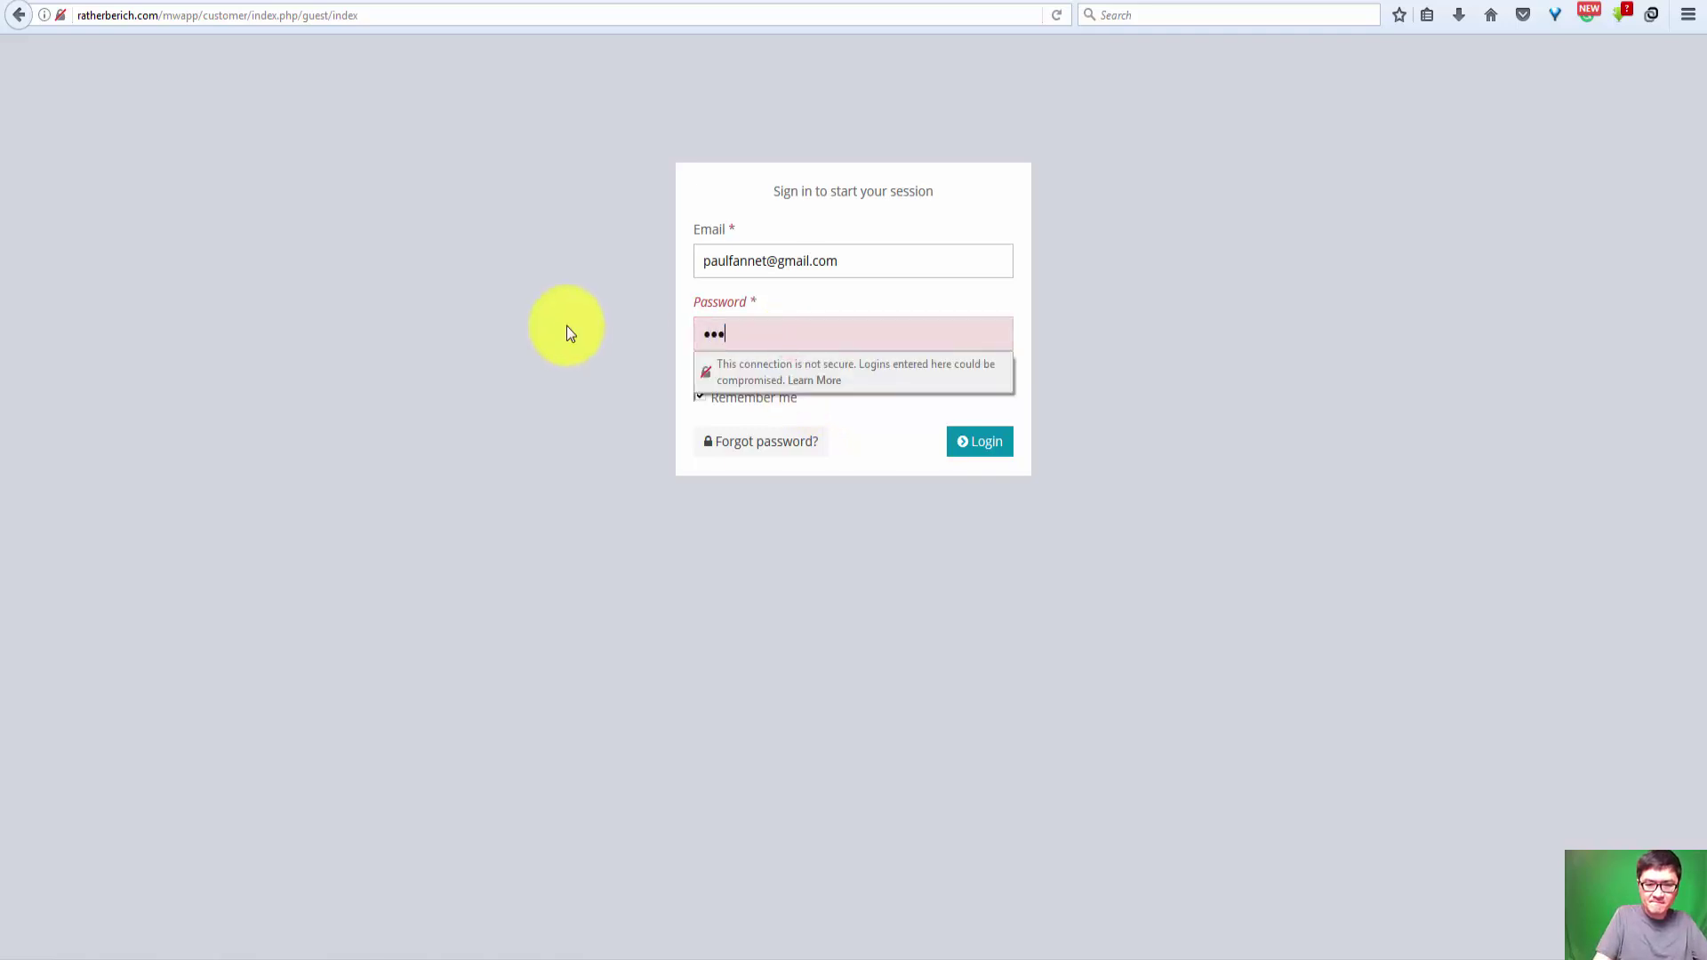
text(**)
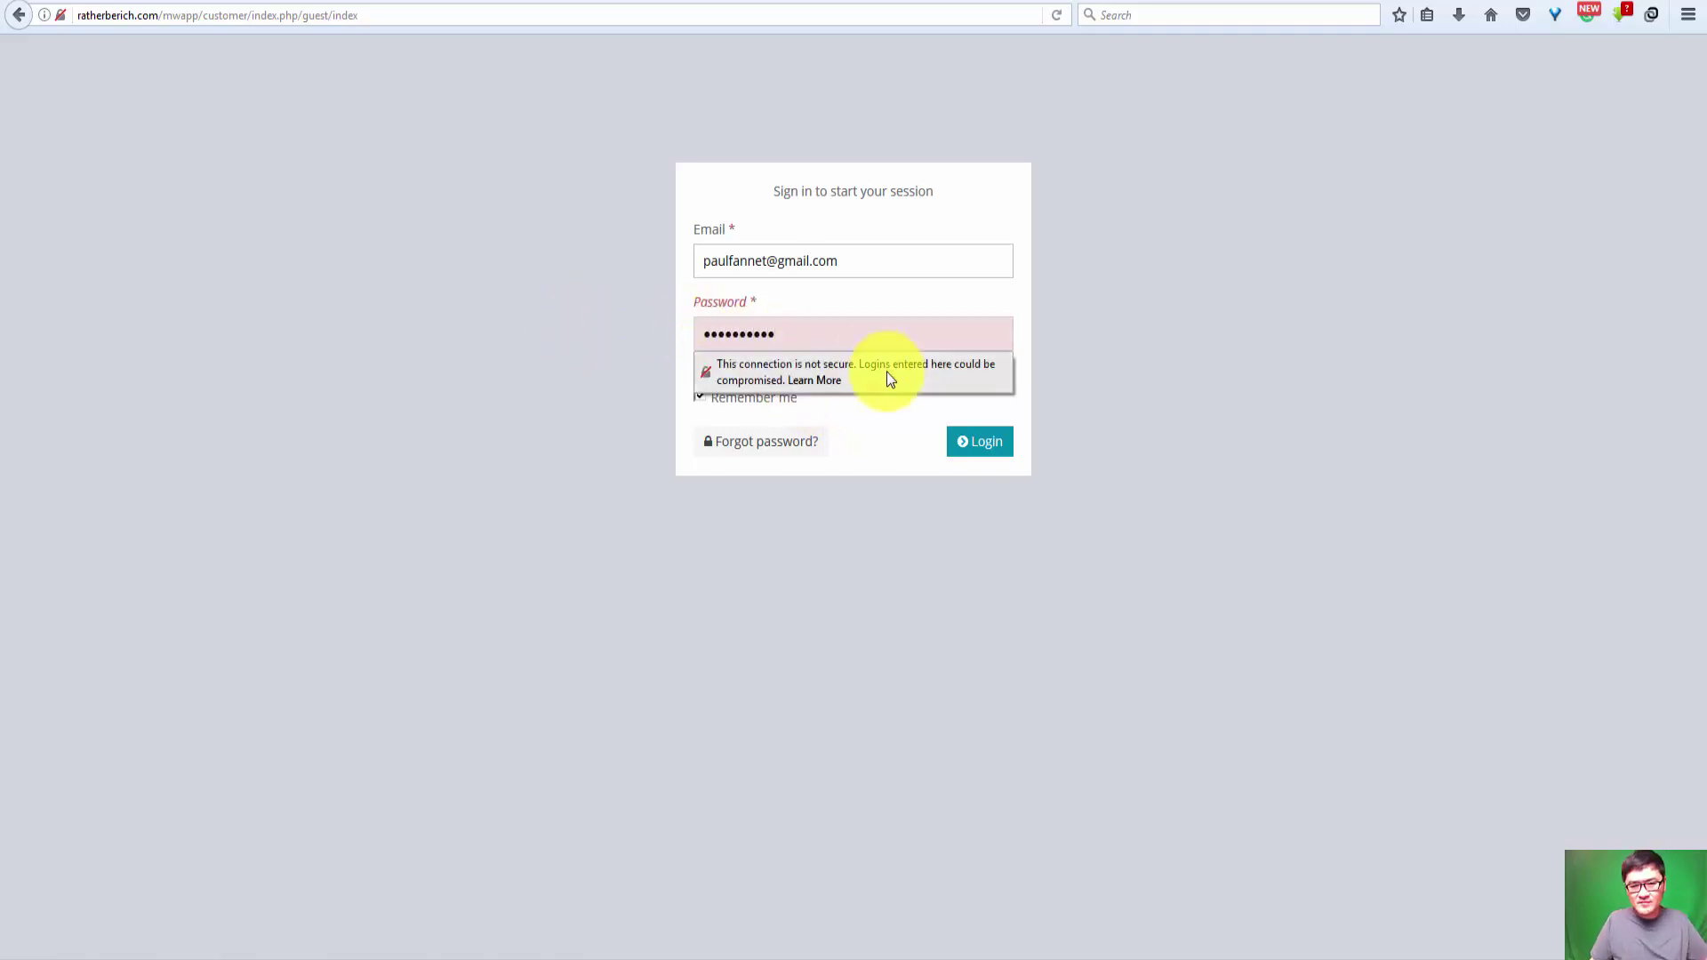
click(984, 458)
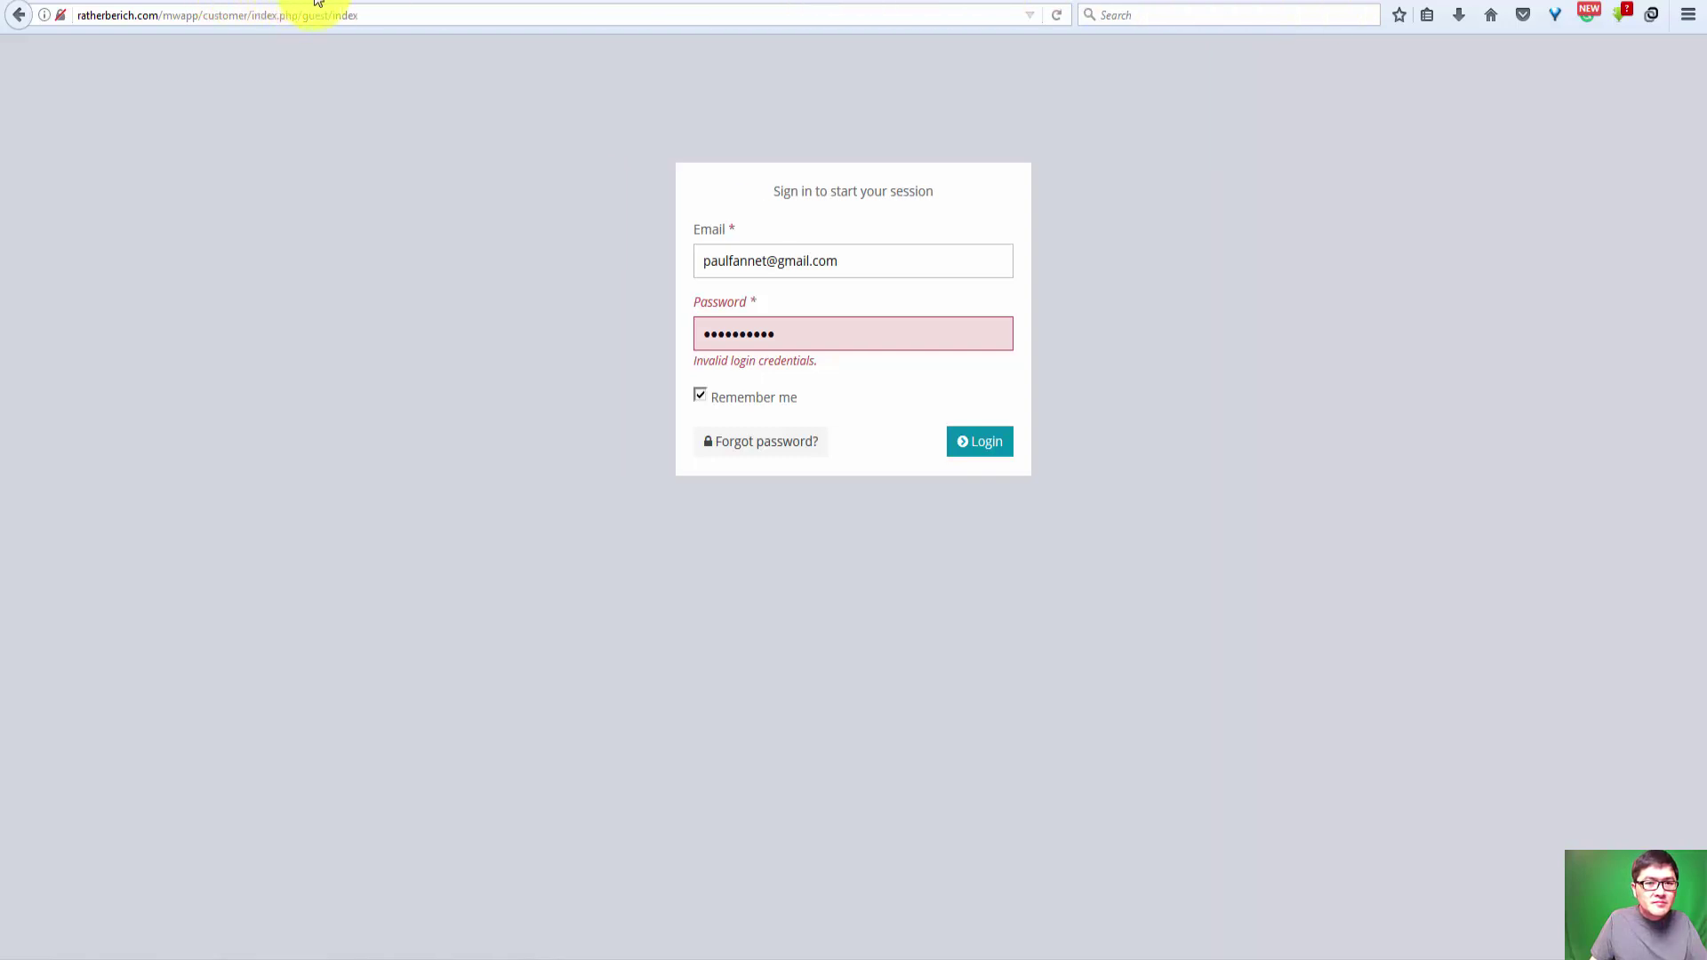
key(ctrl+Tab)
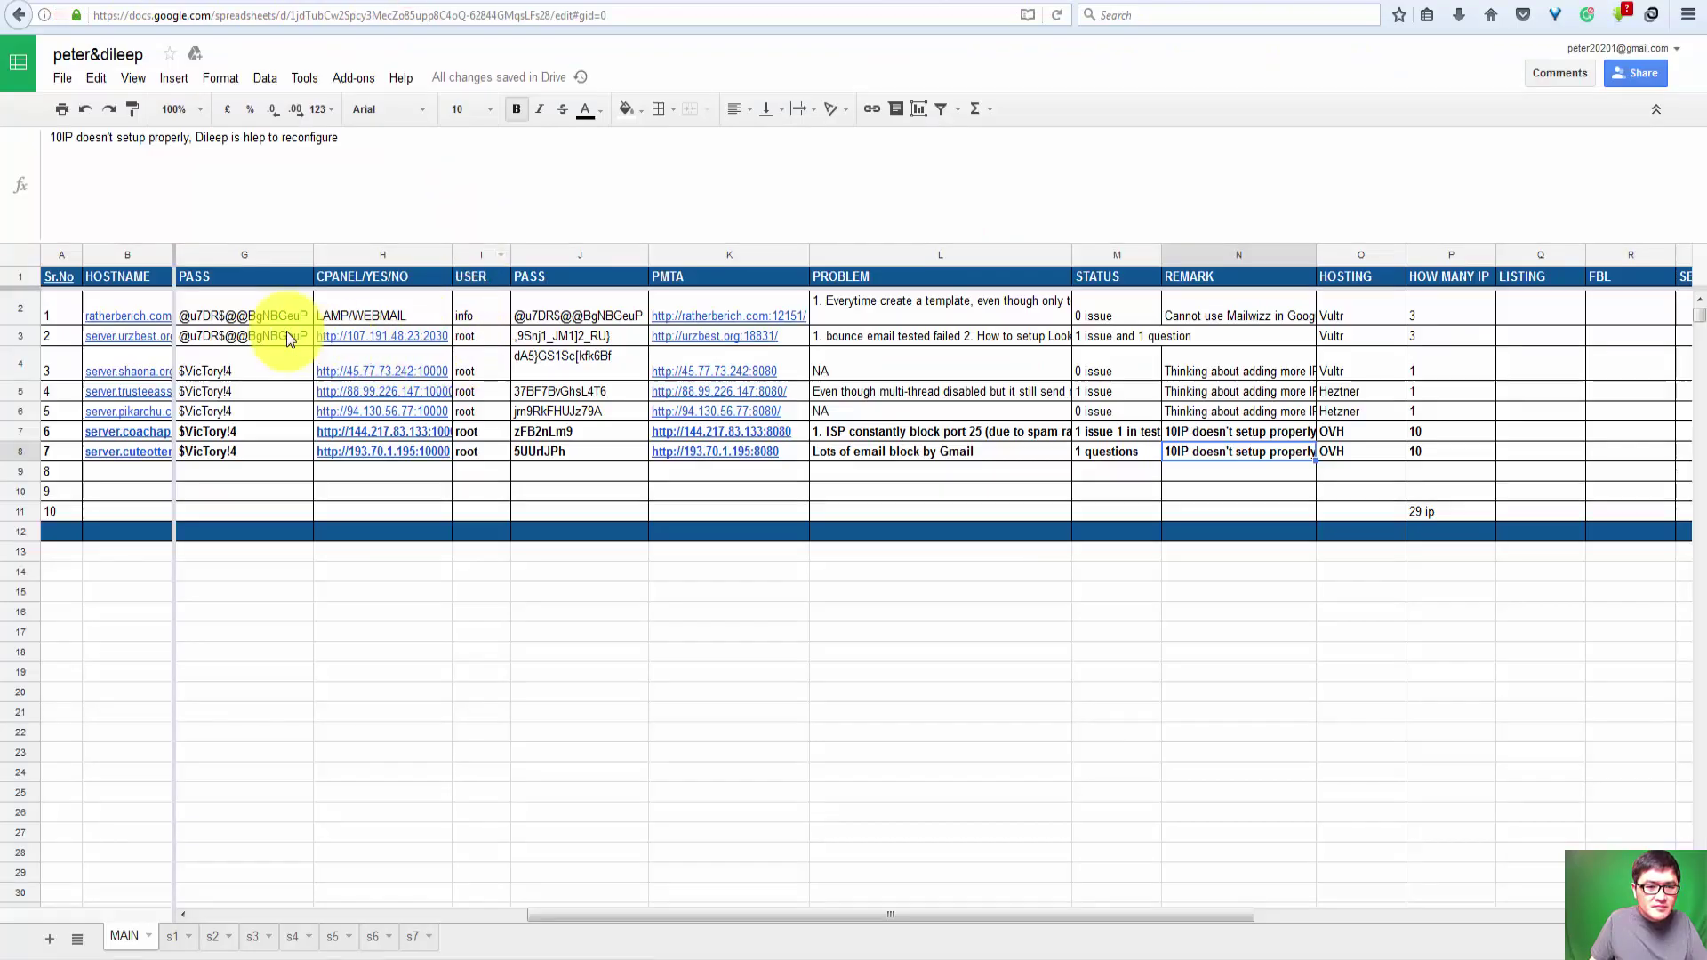
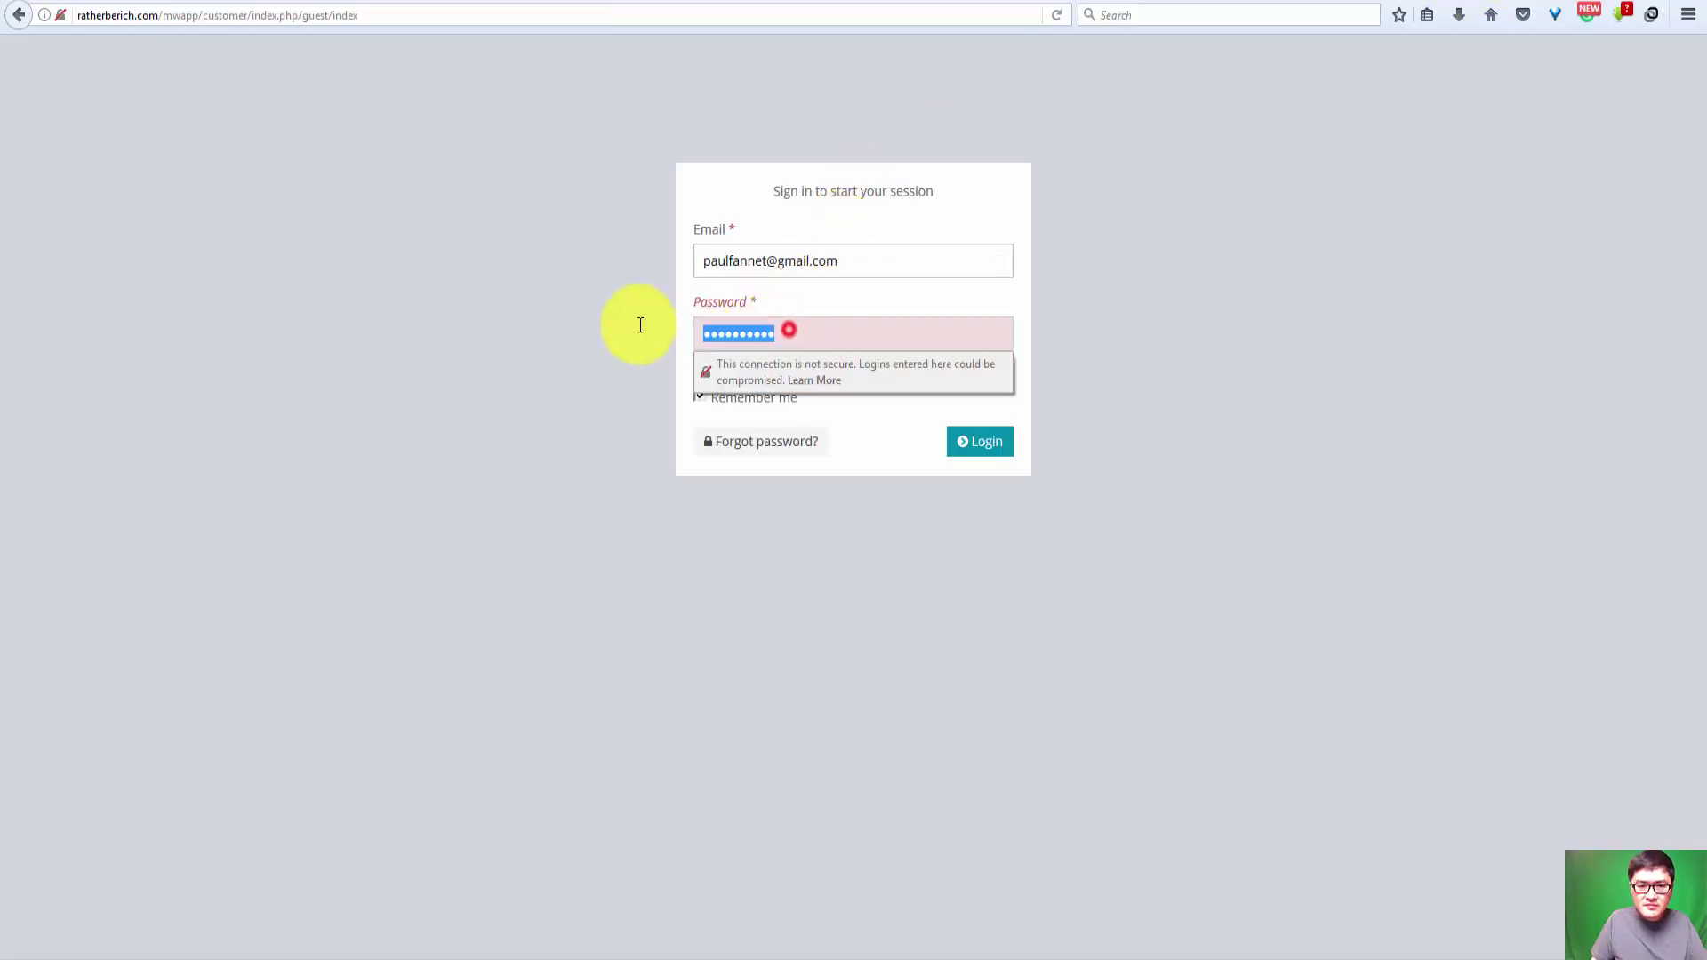
Step: Paste a replacement password, submit the sign-in form, and save the login in Firefox
key(ctrl+v)
click(987, 453)
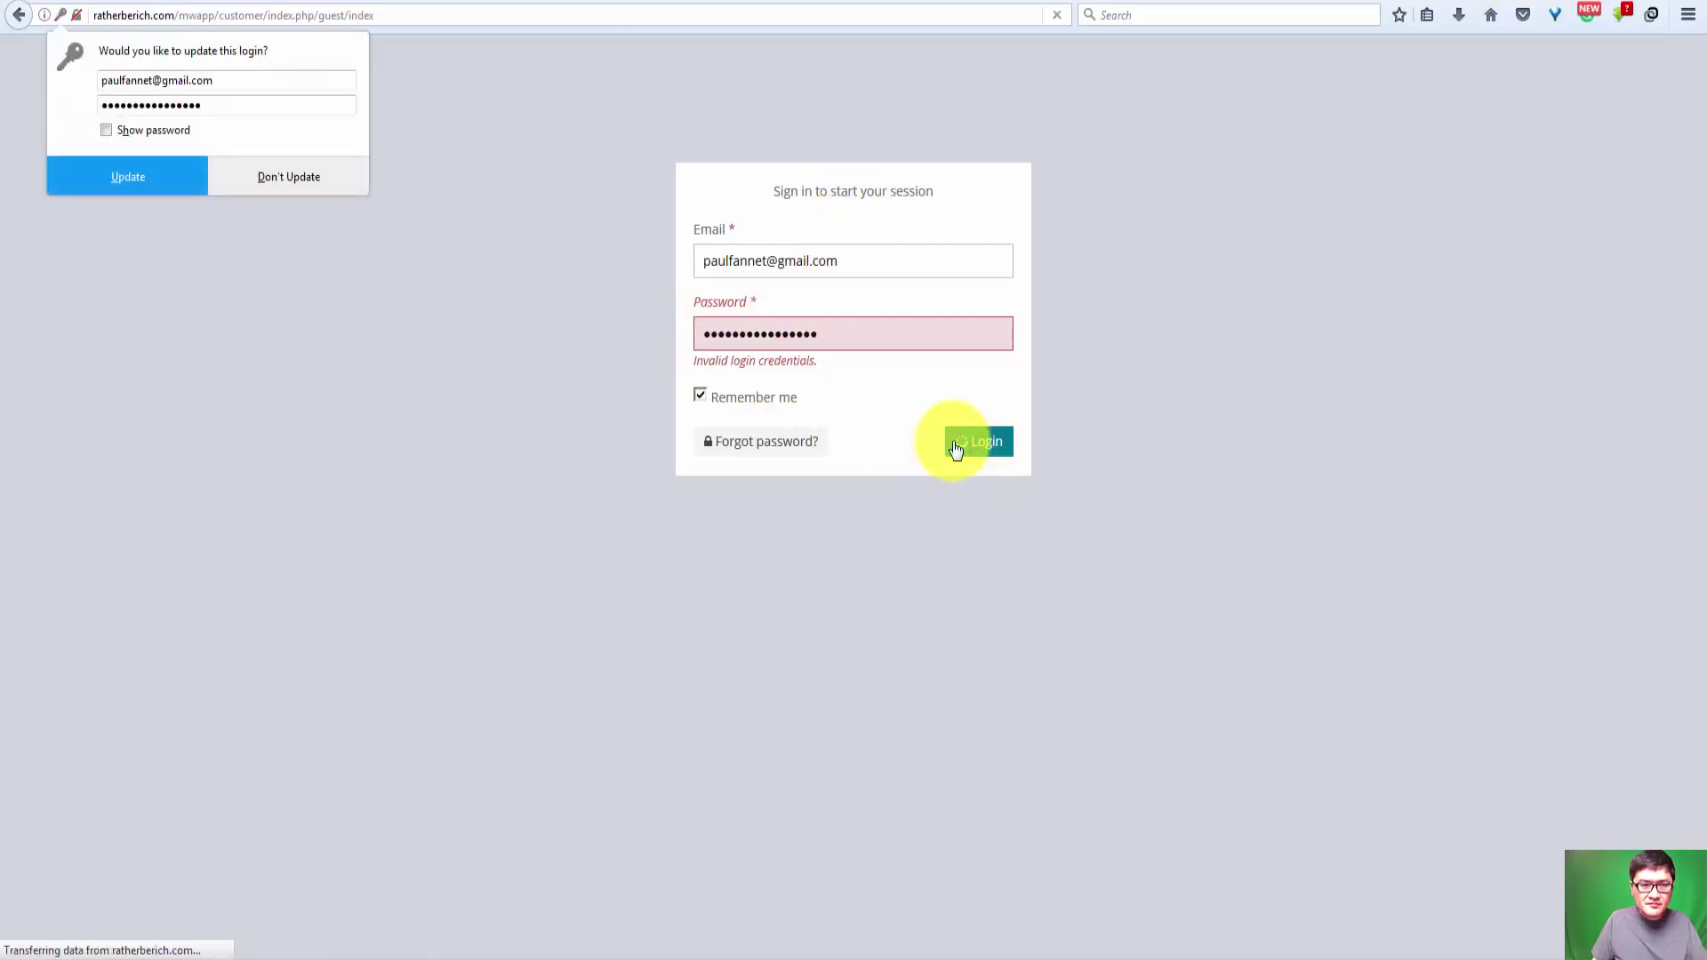
click(163, 184)
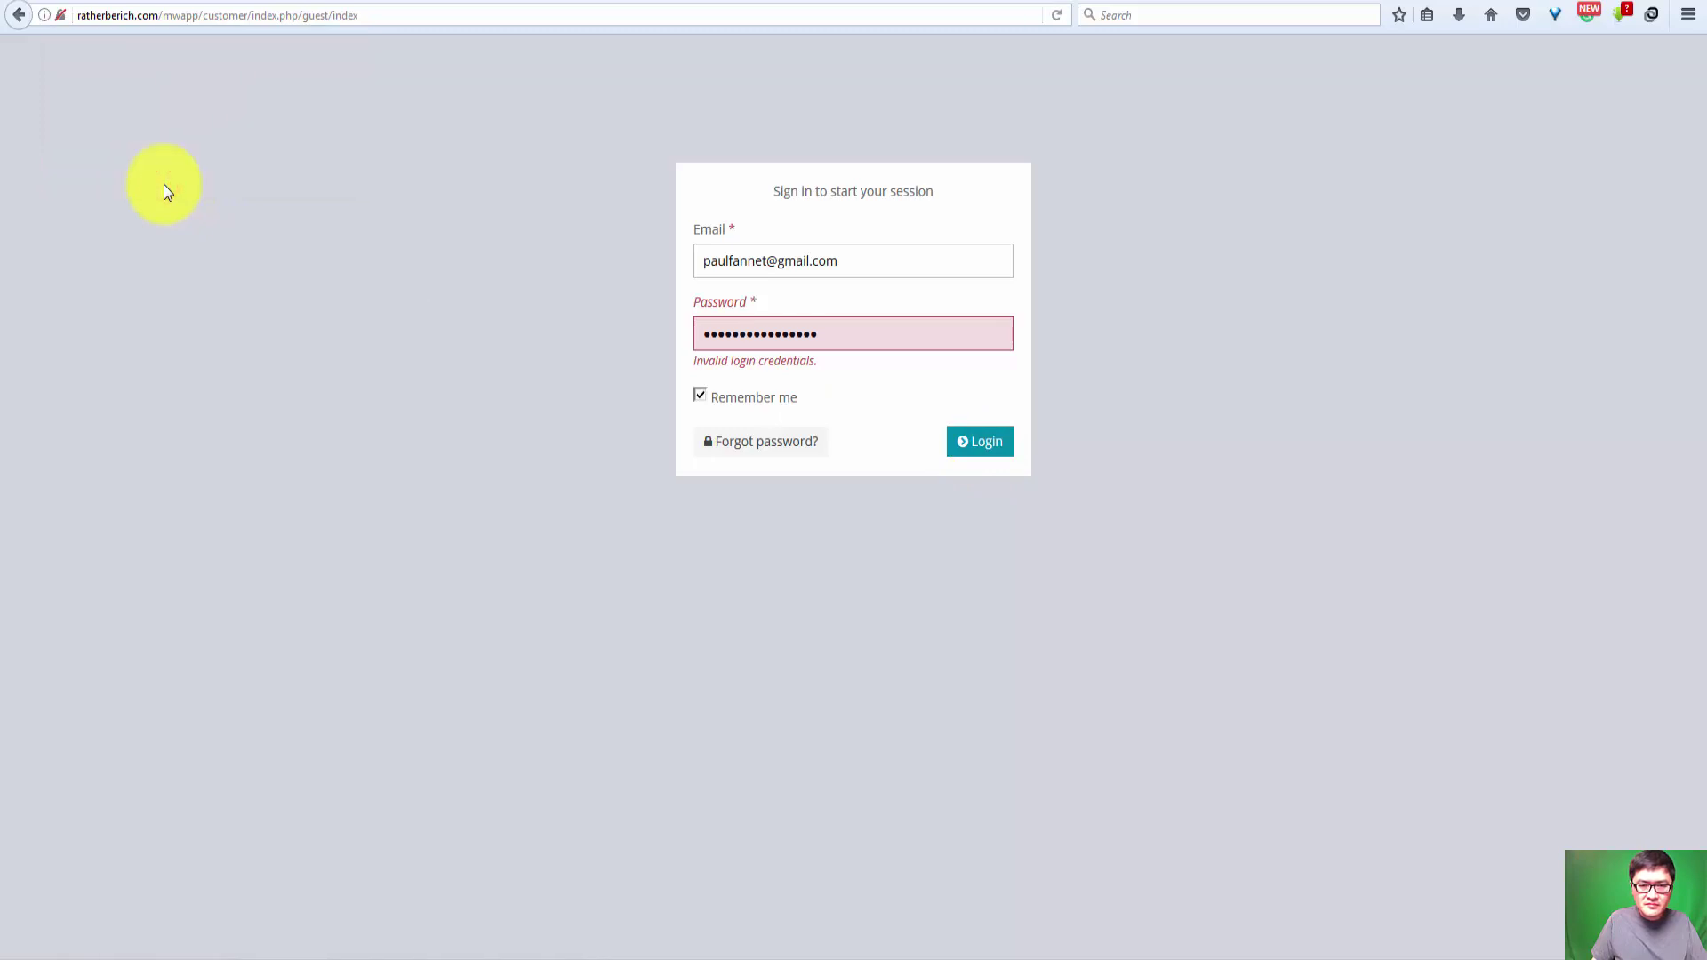
Step: Refill the email field from a saved Firefox login, paste the password, and resubmit
double_click(859, 331)
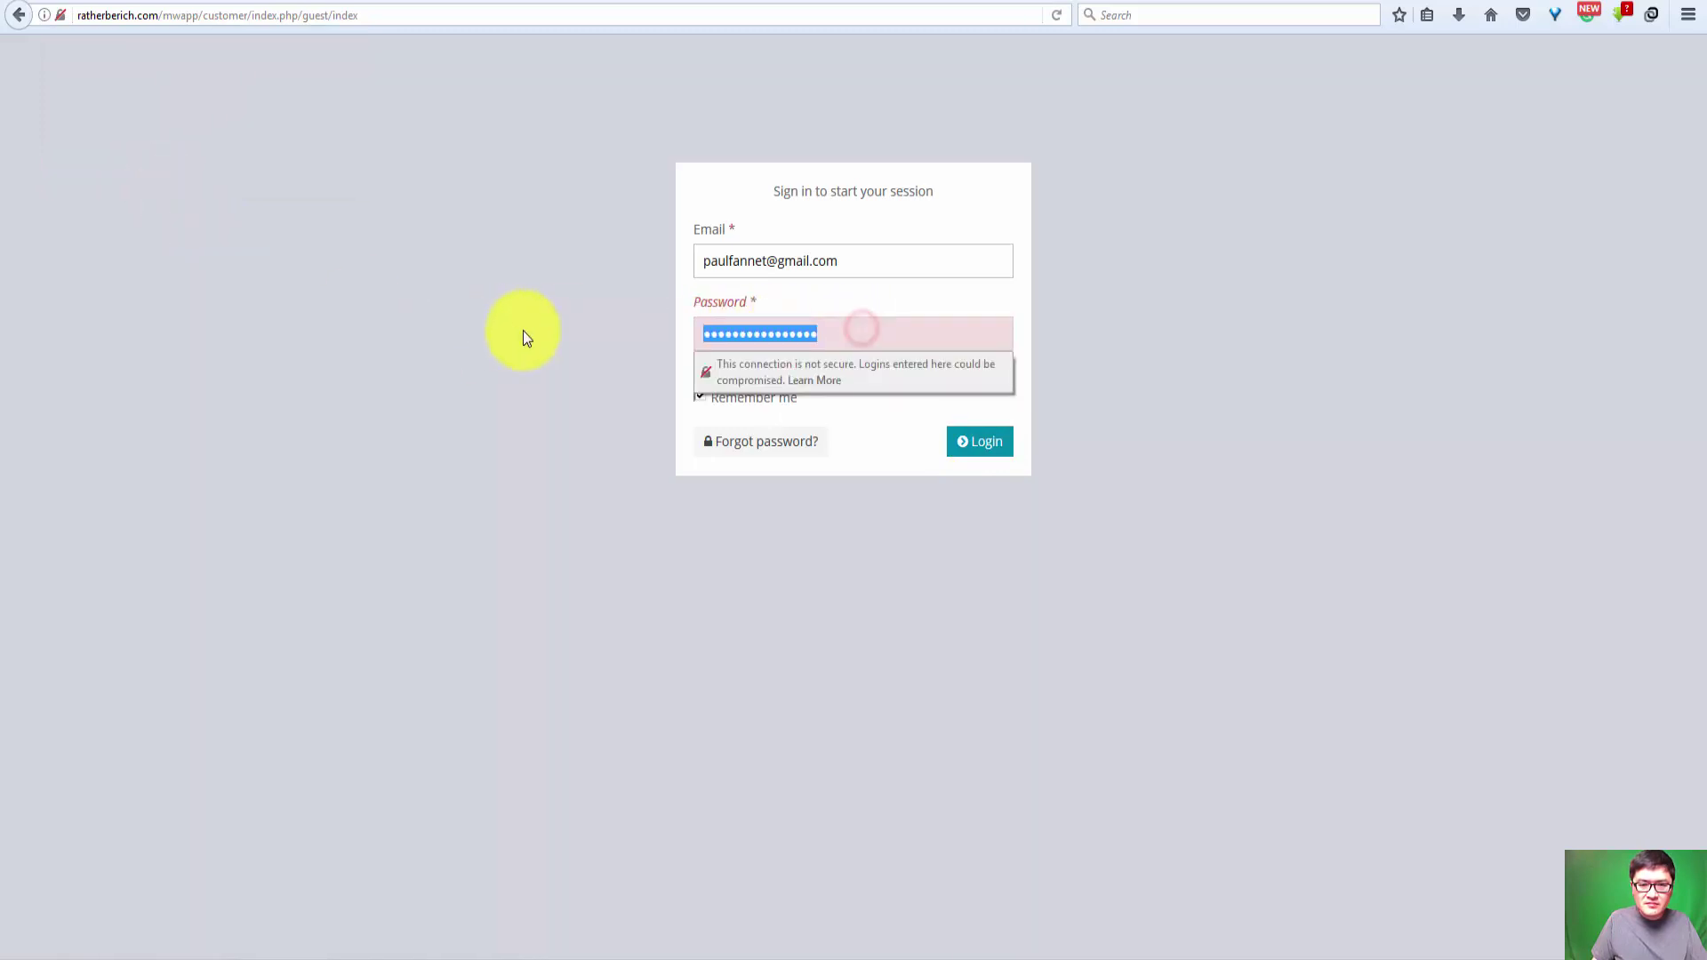
triple_click(855, 260)
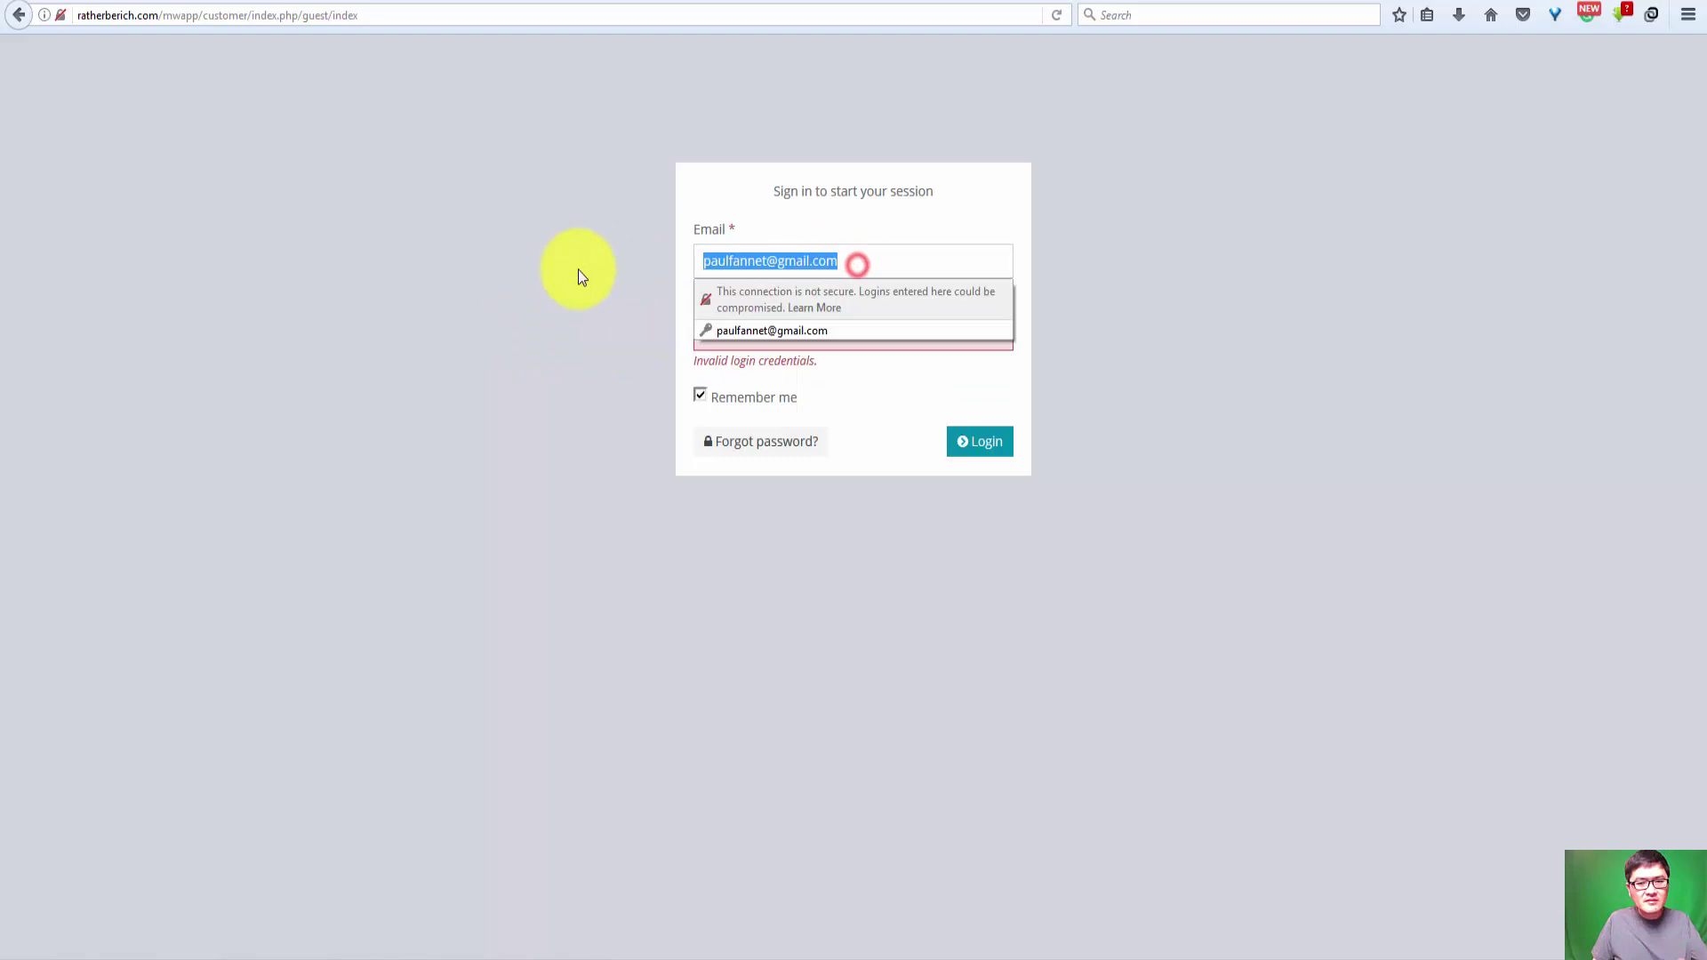
click(536, 372)
double_click(839, 329)
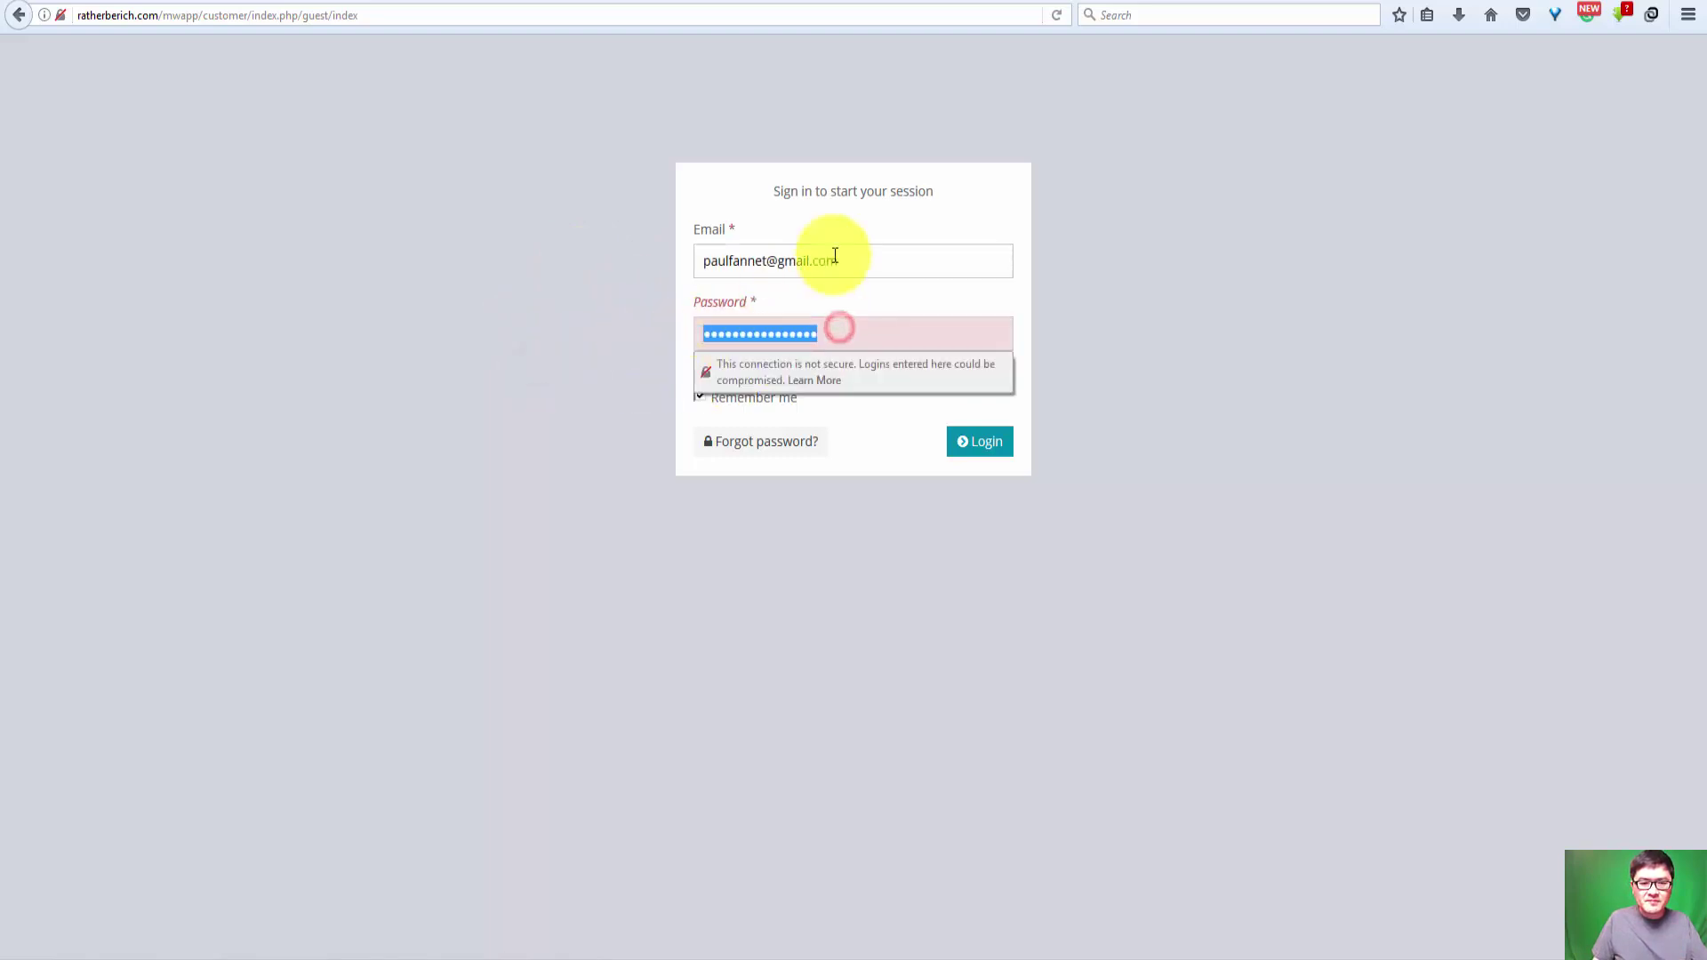
click(849, 261)
key(ctrl+a)
text(info)
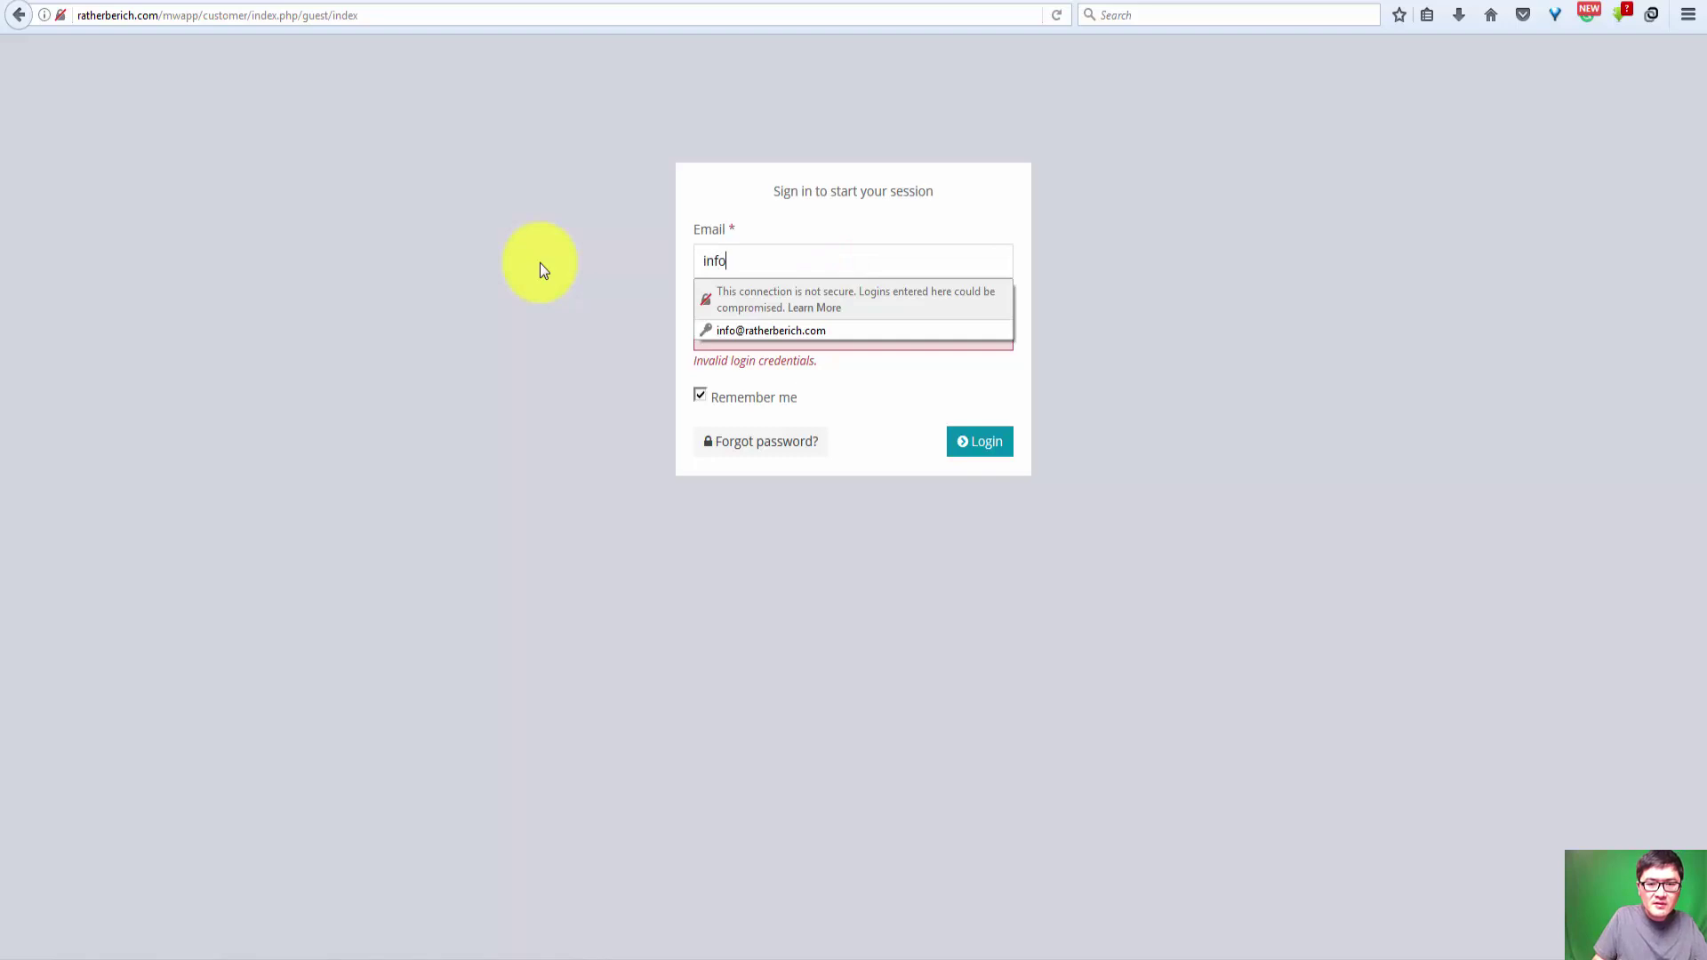
key(Down)
key(Down)
key(Return)
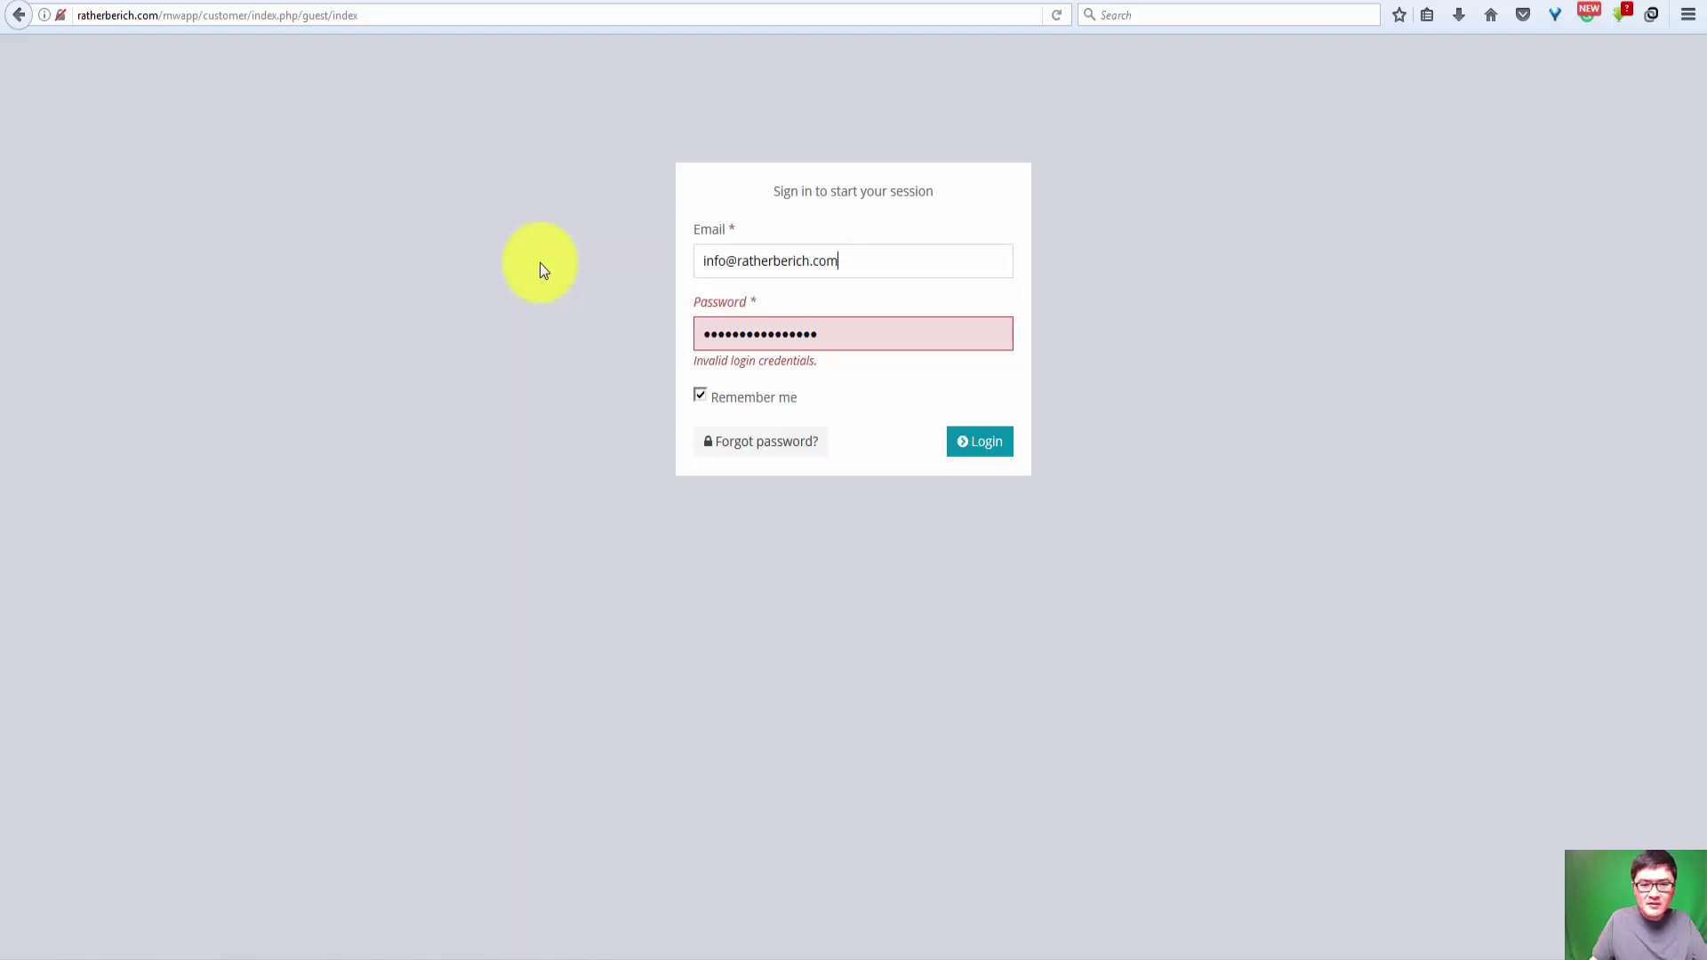
double_click(830, 332)
key(ctrl+v)
click(987, 448)
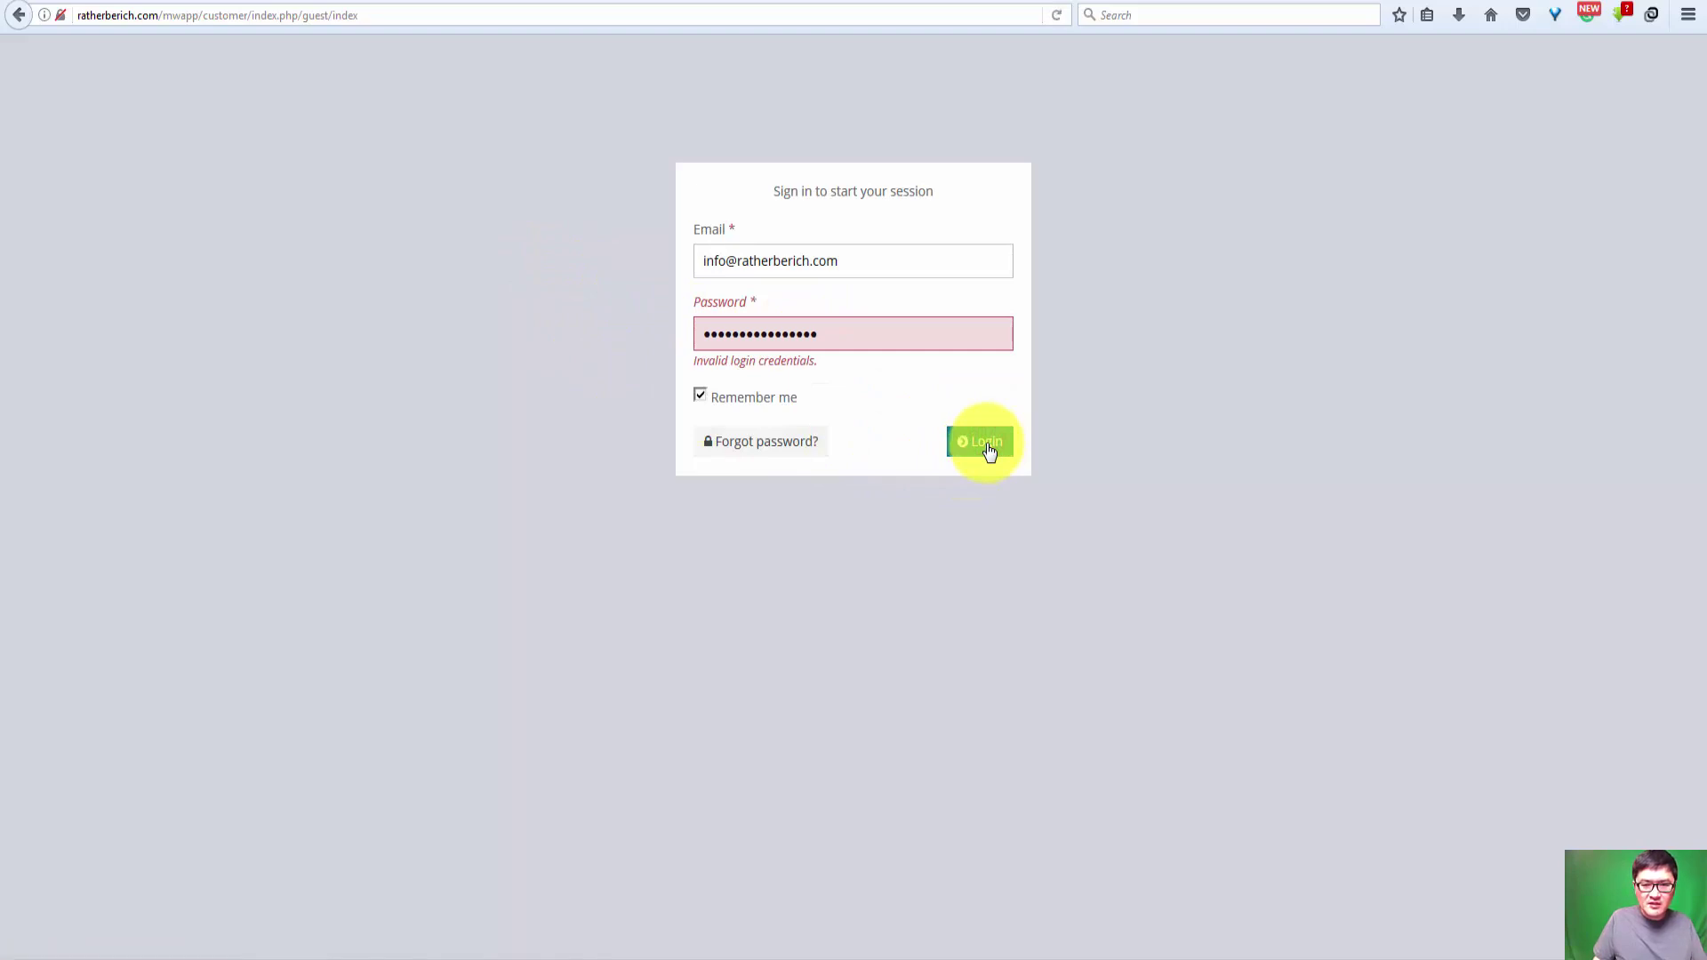
Step: Edit the password field, check the page address, and dismiss the Windows colour-scheme warning
double_click(854, 333)
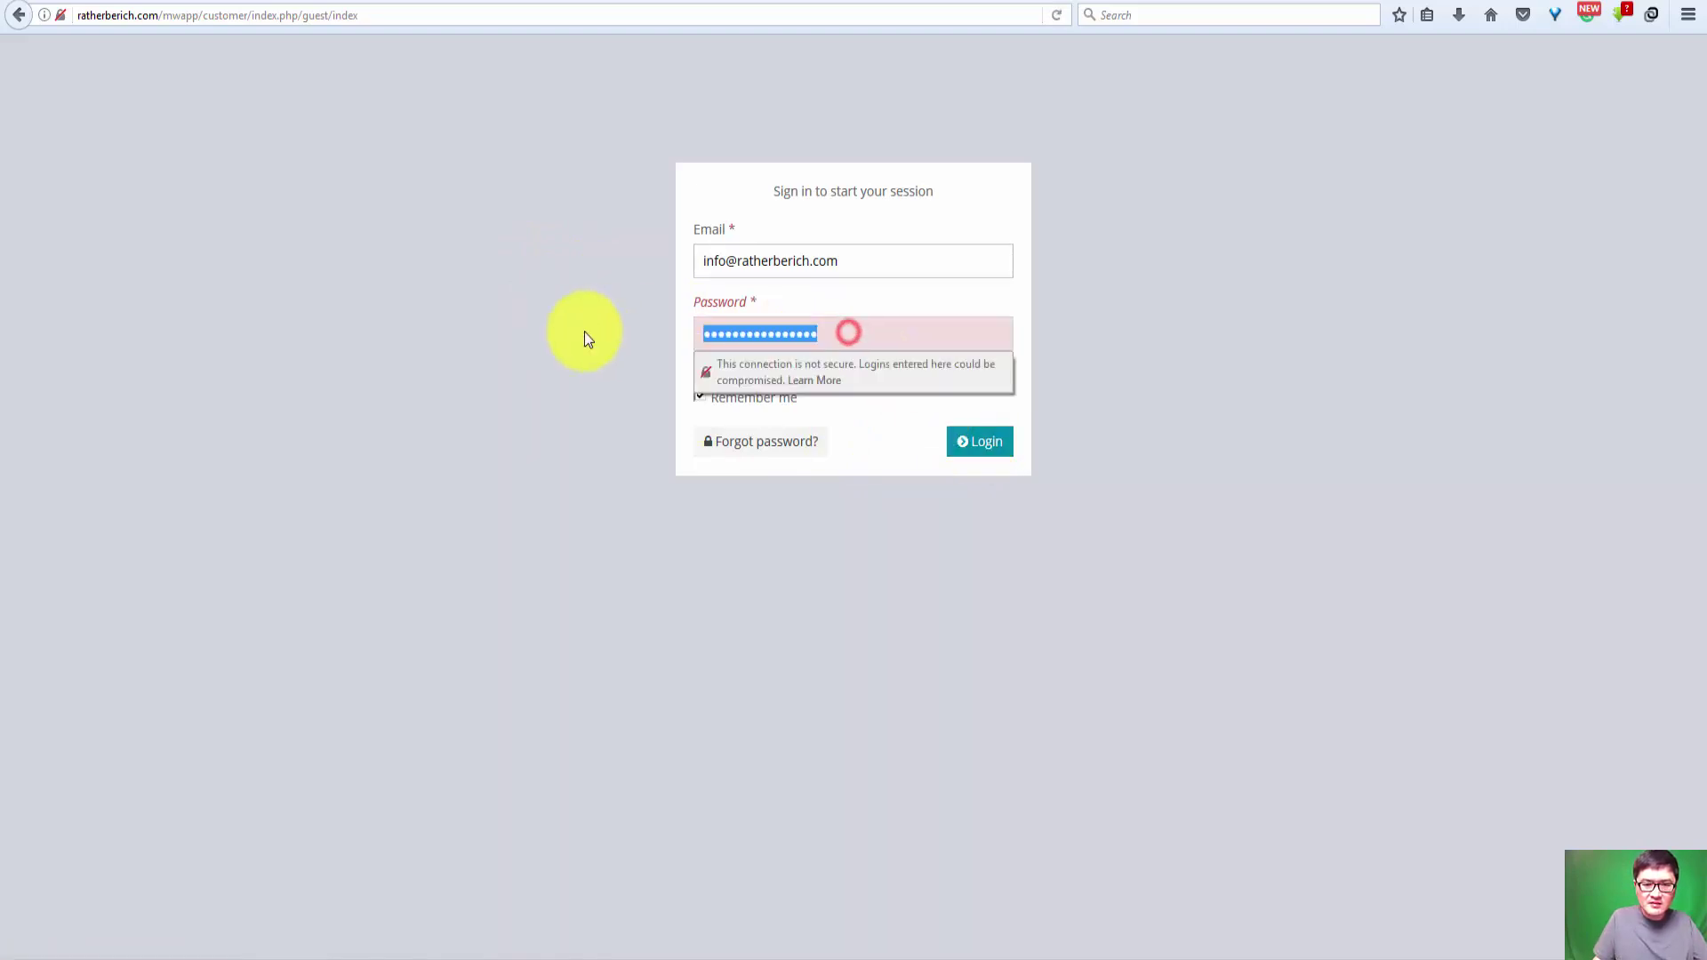
text(a)
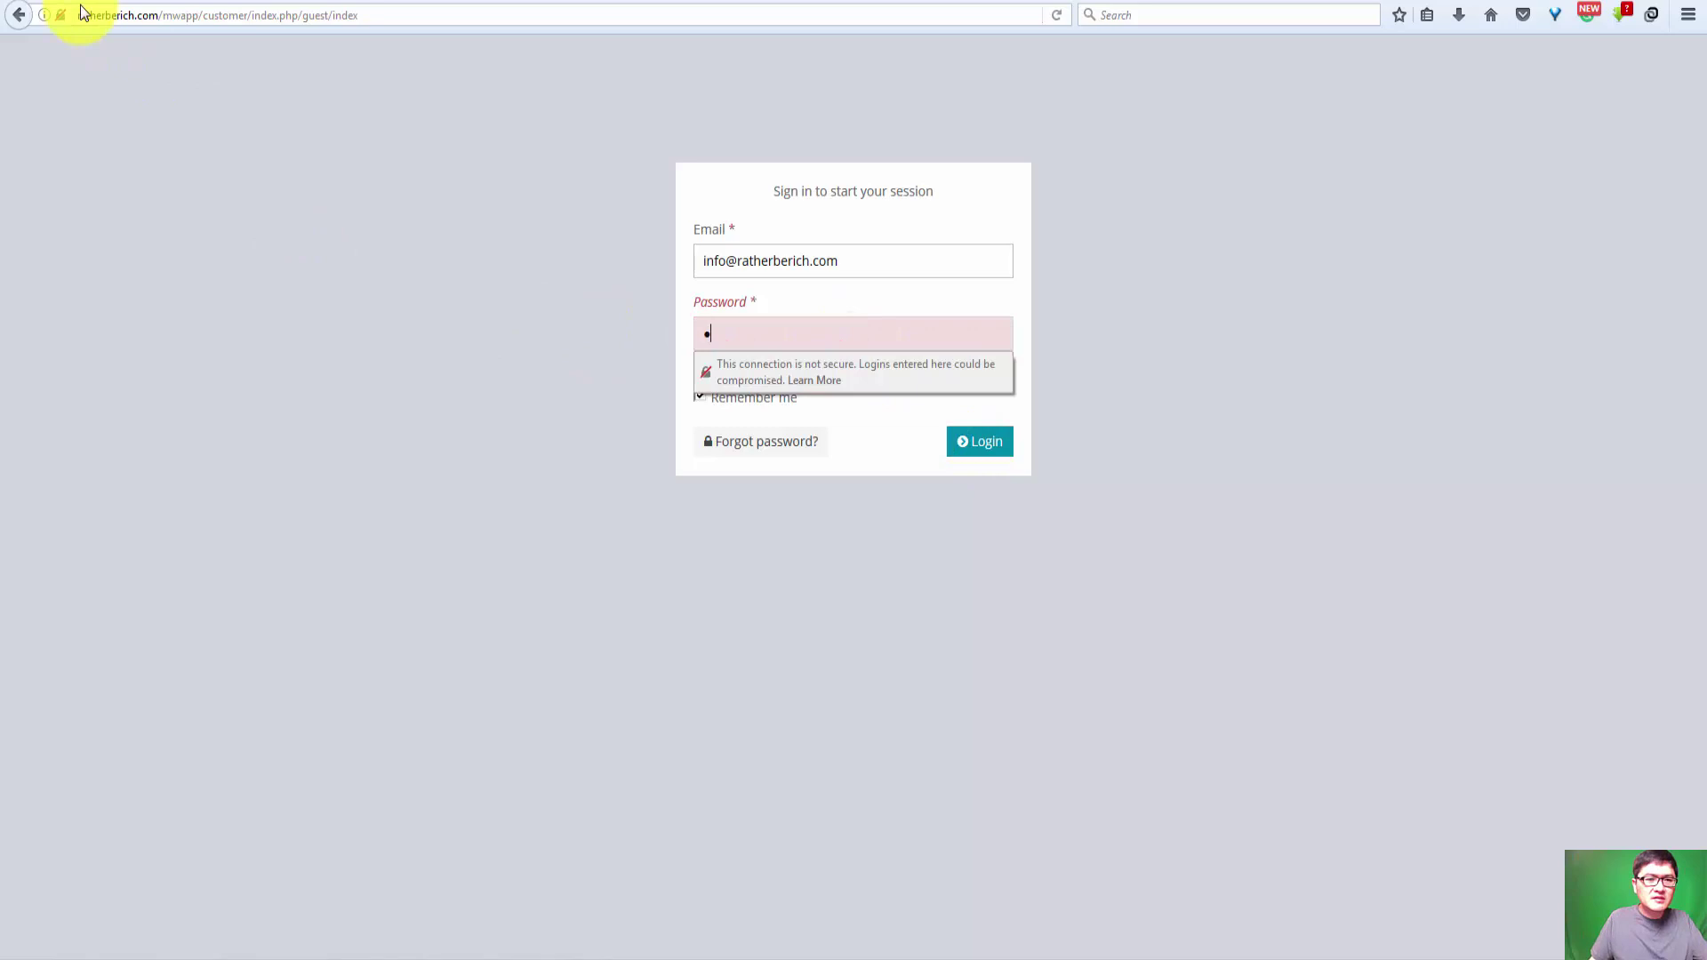
click(236, 17)
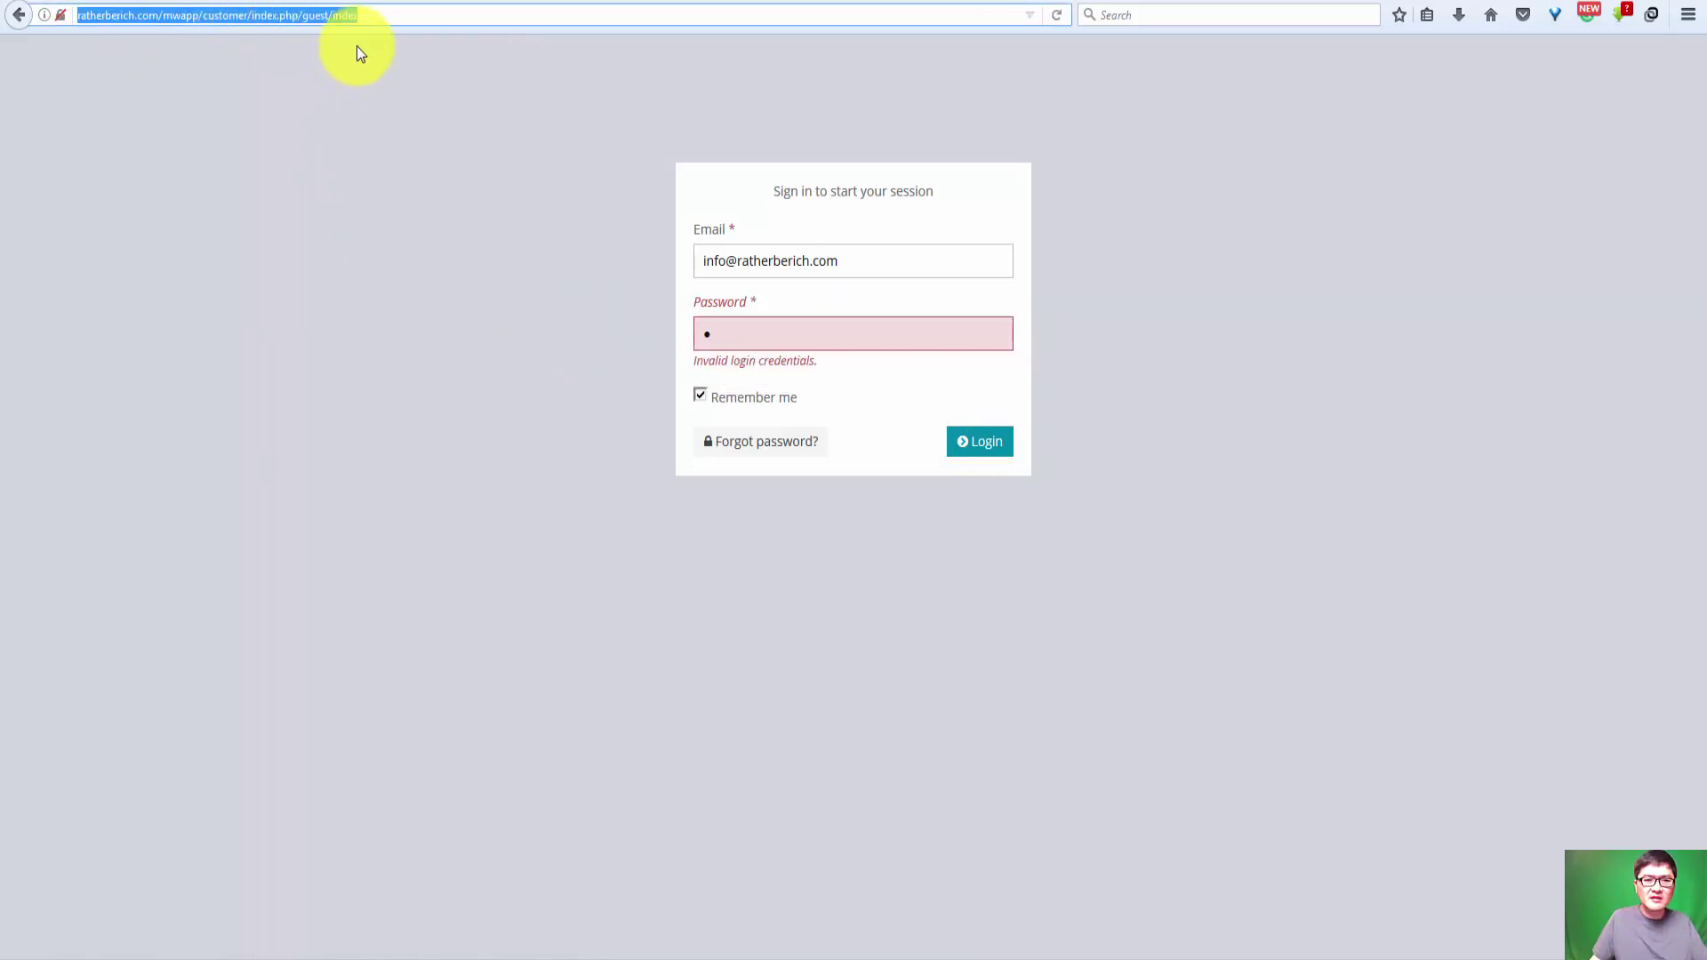
key(alt+Tab)
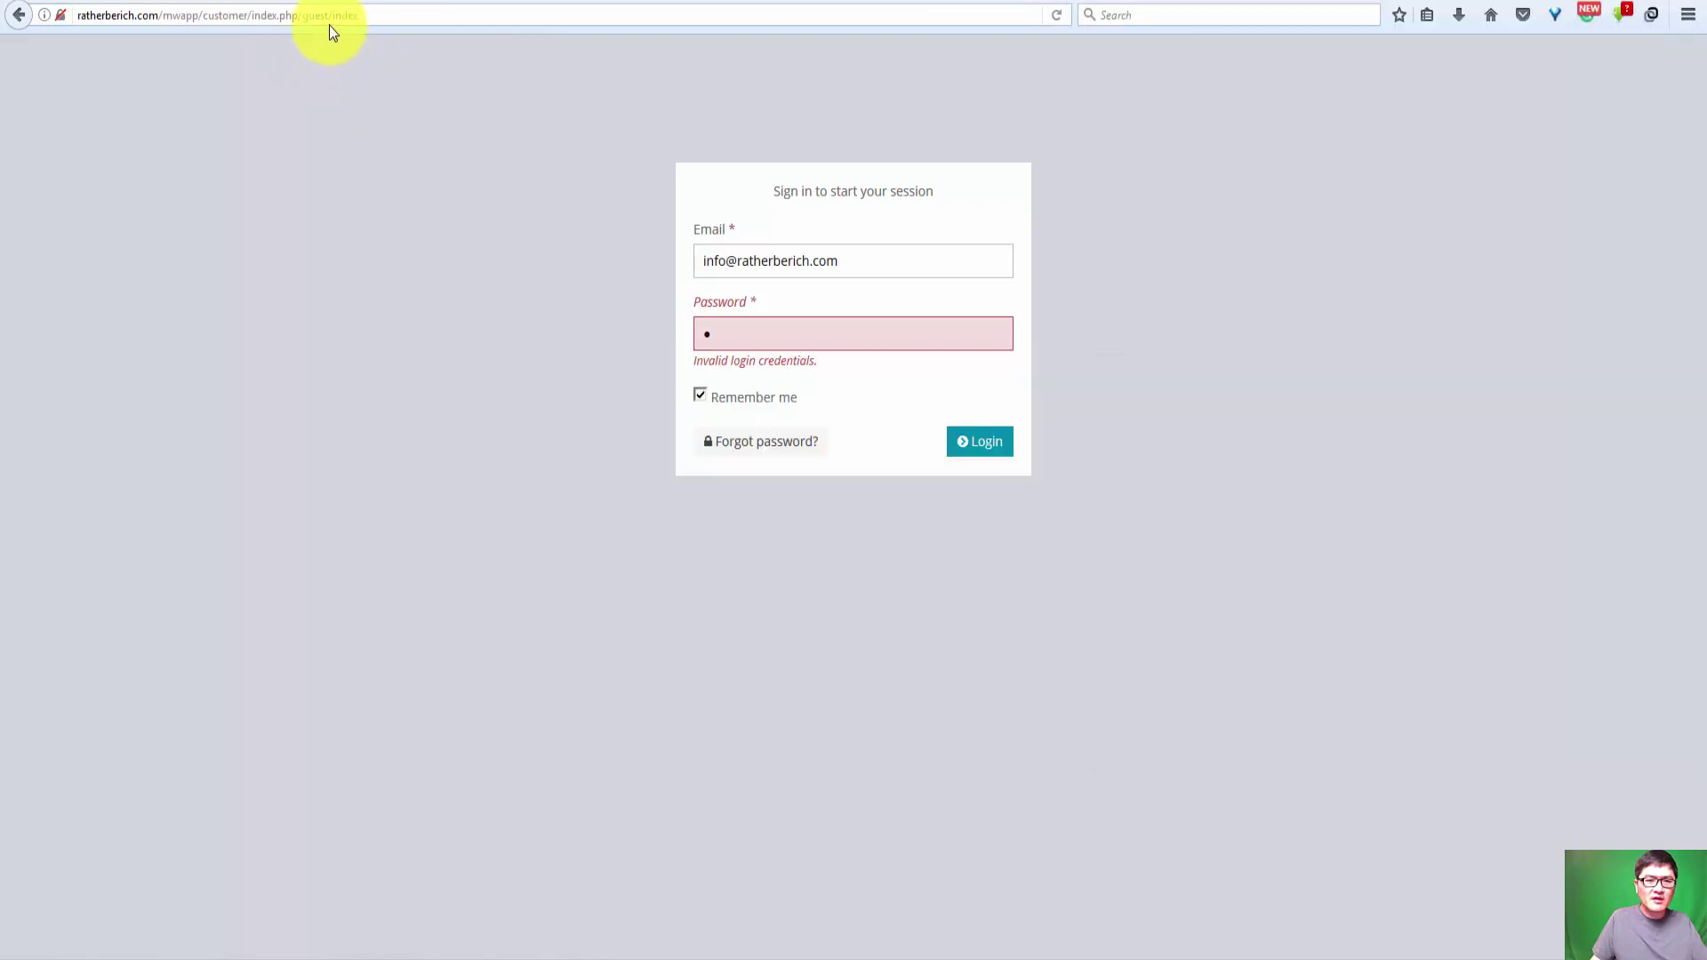
click(313, 15)
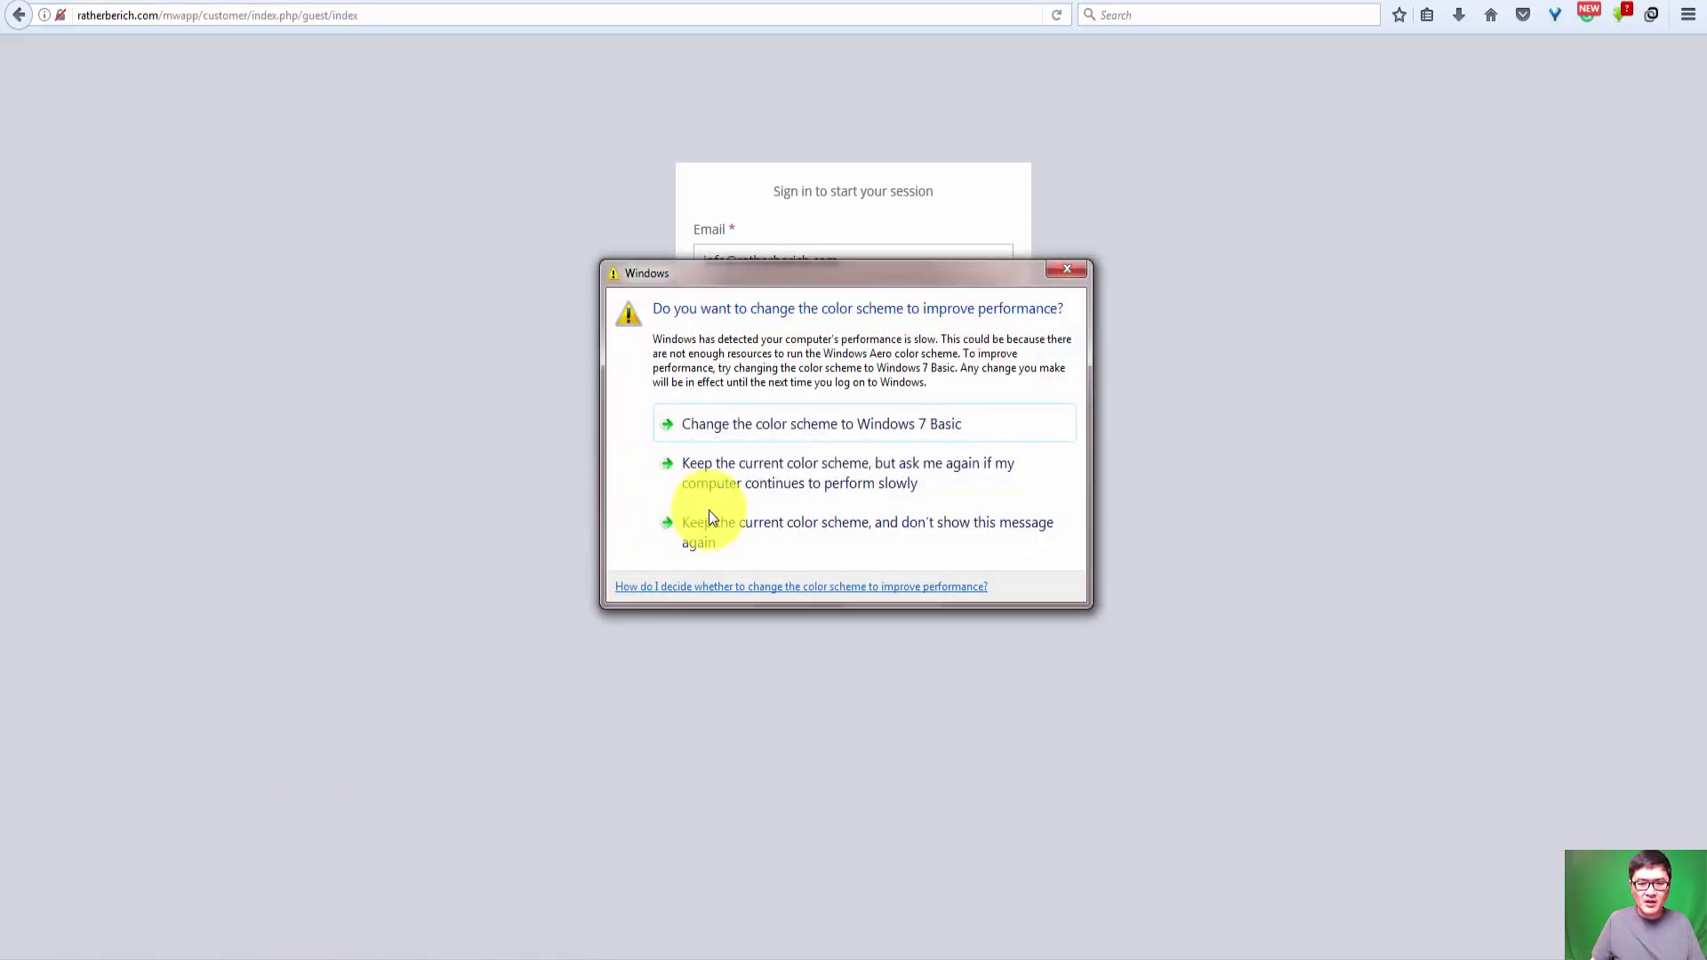
click(723, 528)
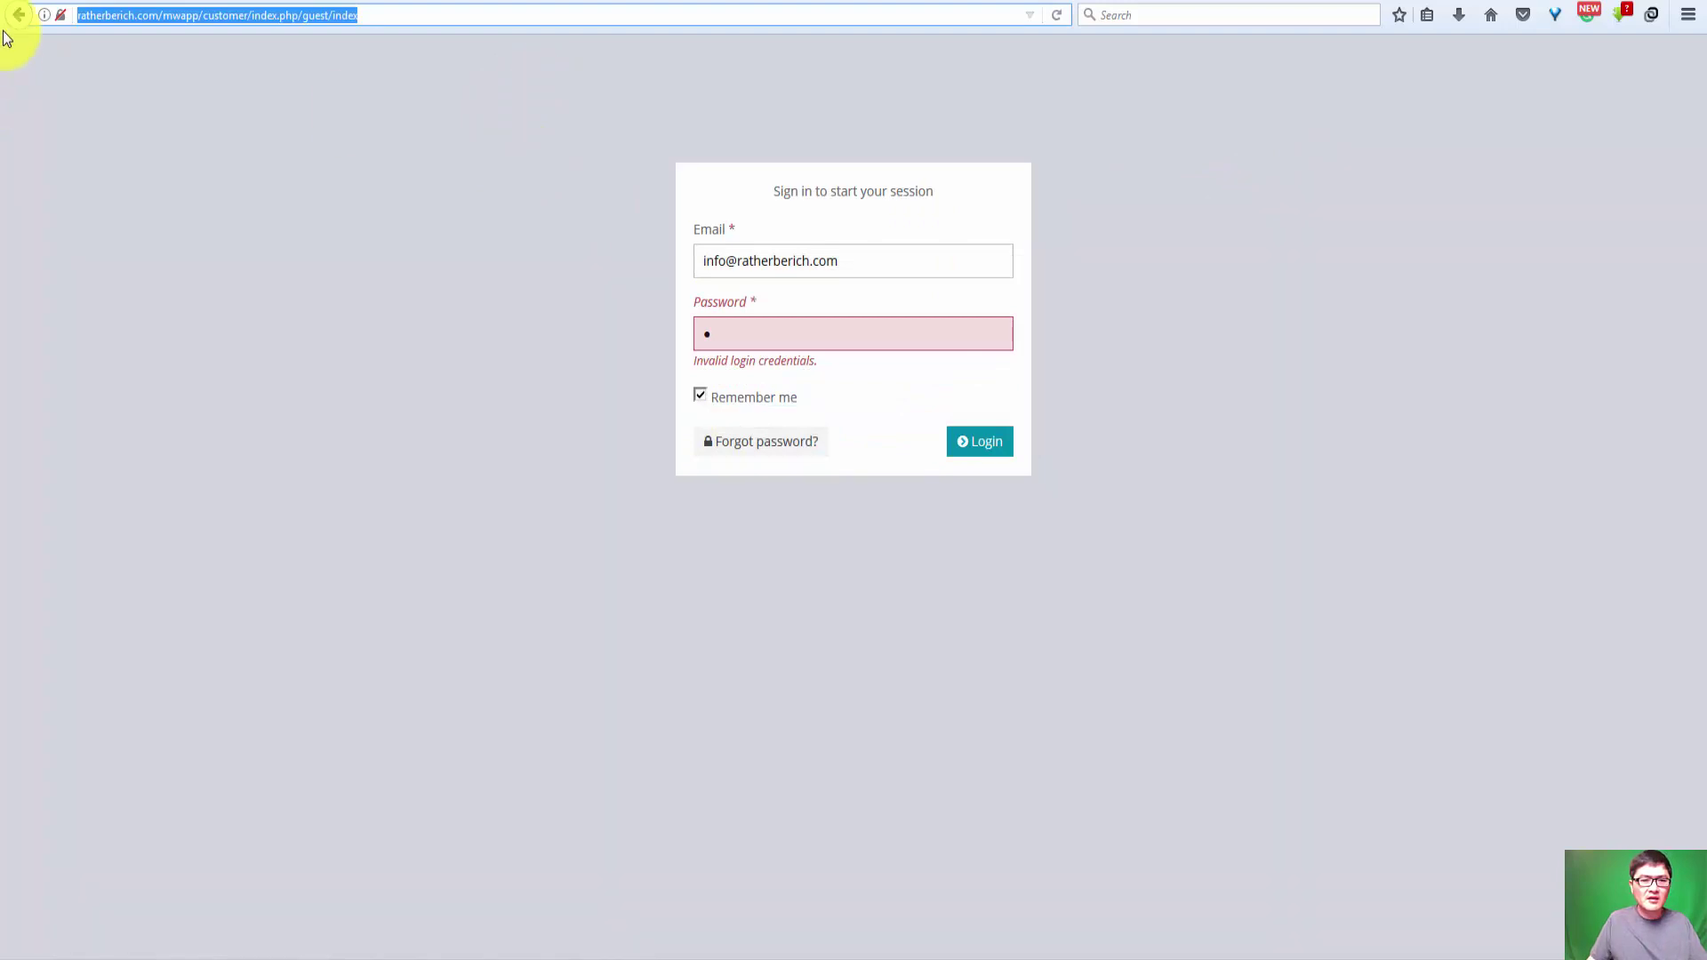
Step: Choose the other saved login from the autofill dropdown and sign in
triple_click(868, 260)
text(s)
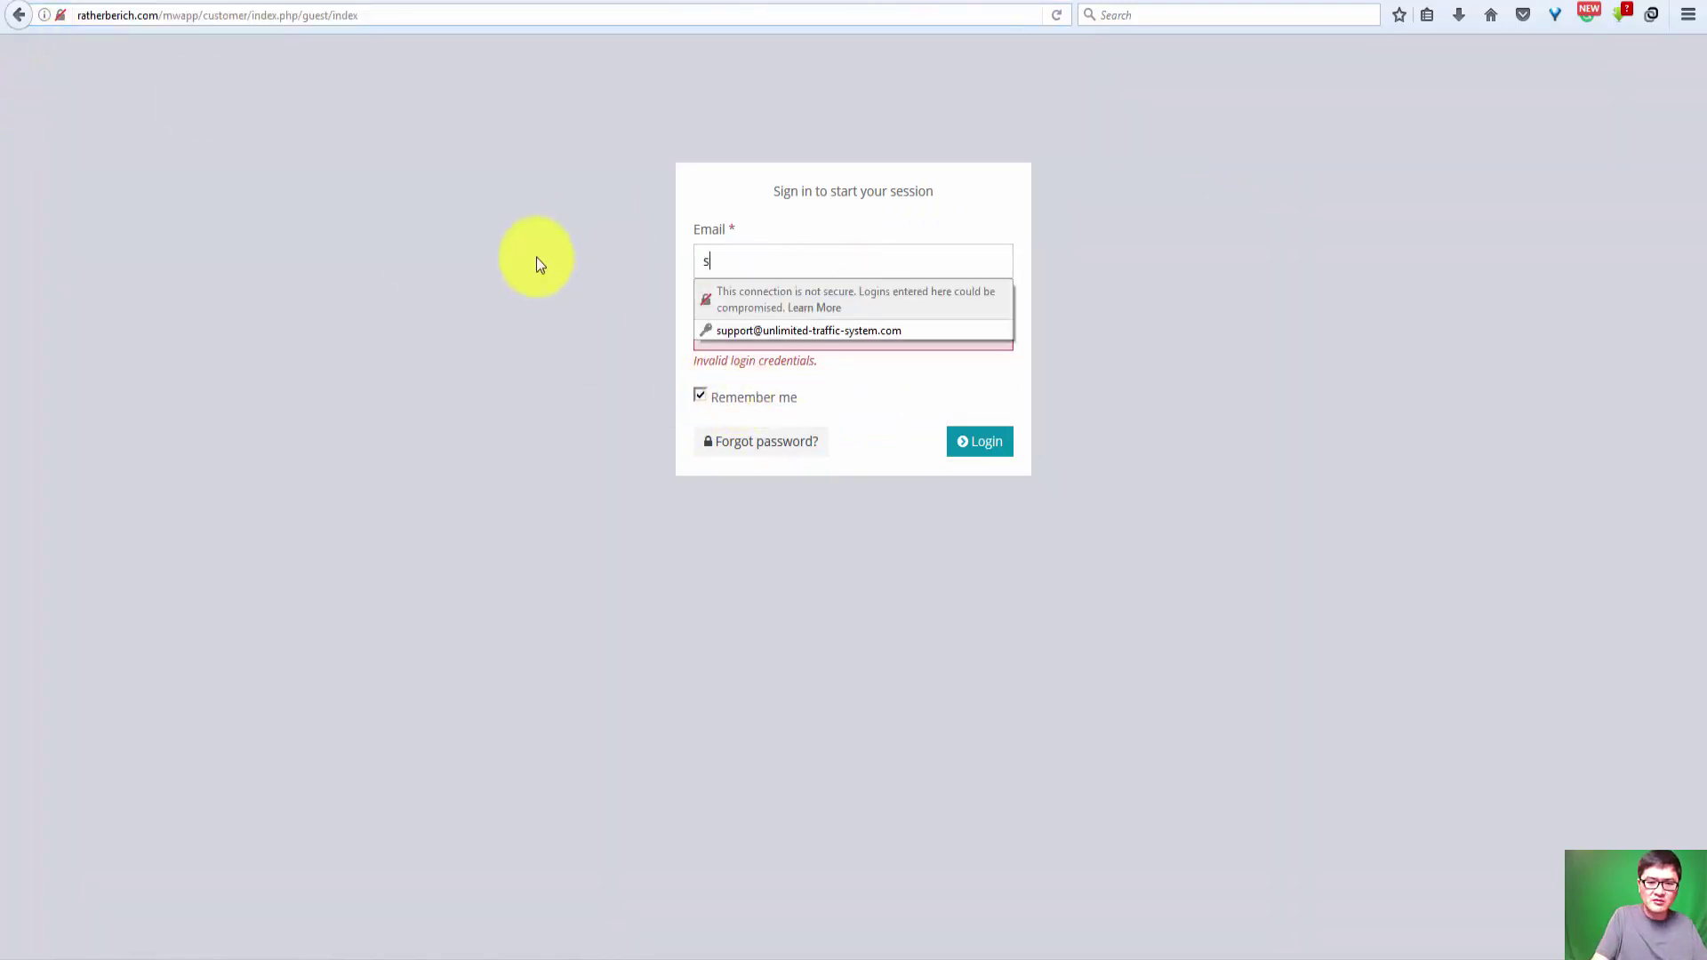
key(Down)
key(Return)
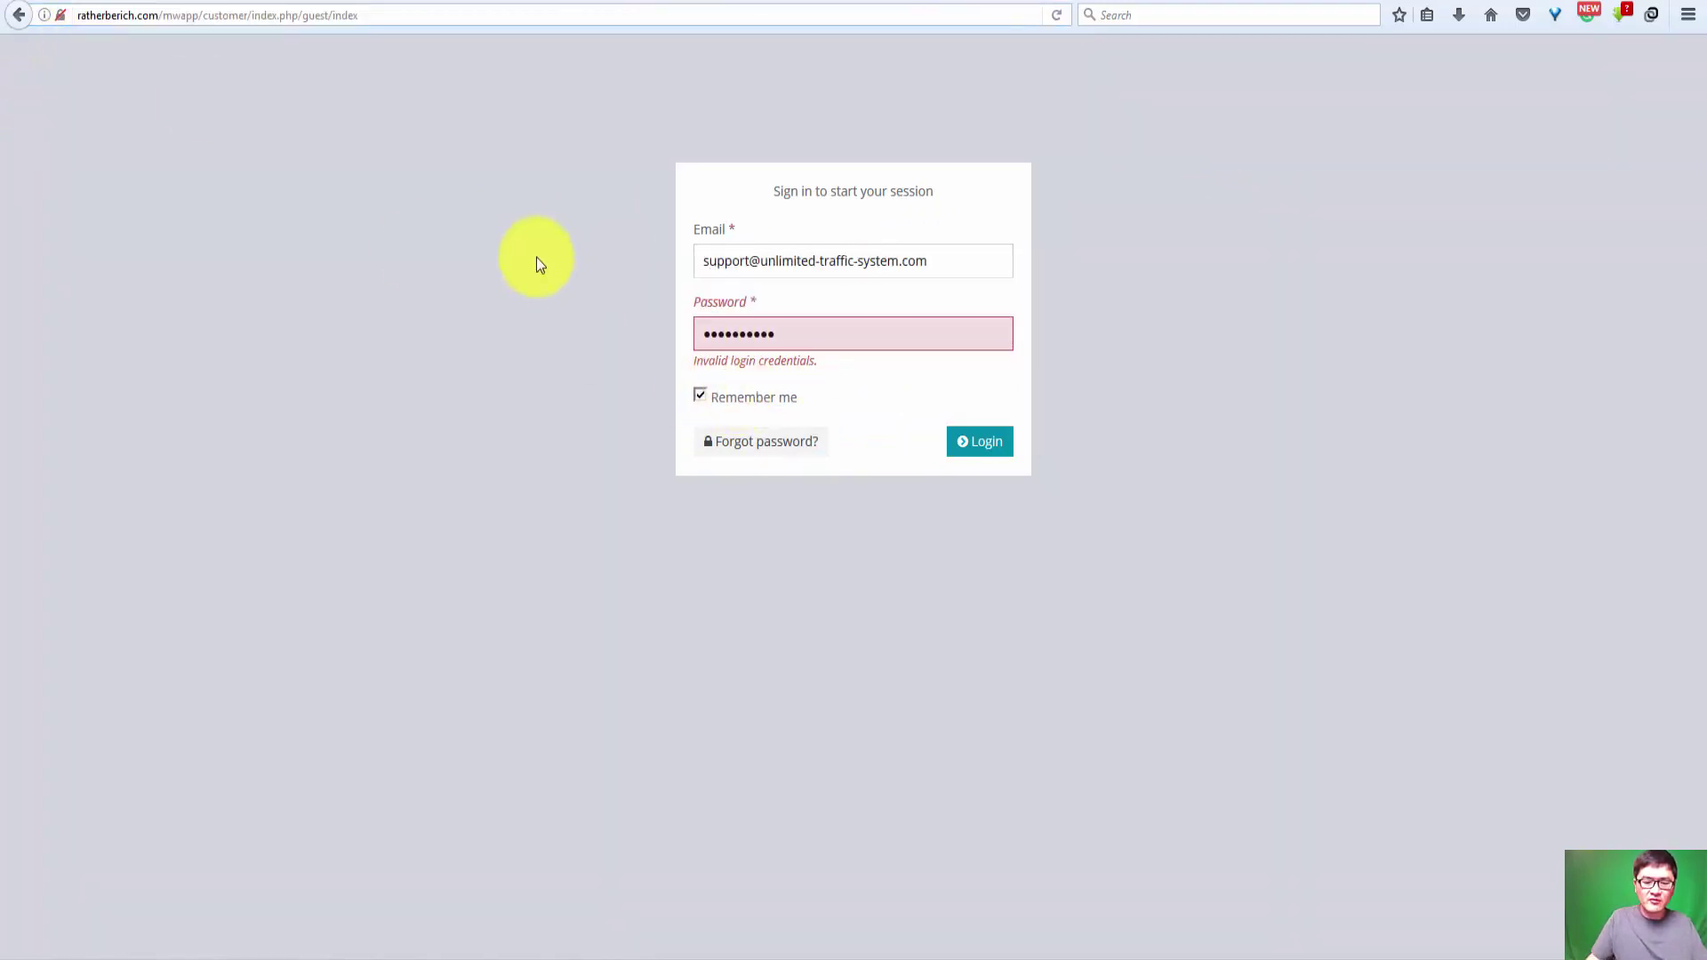
click(979, 453)
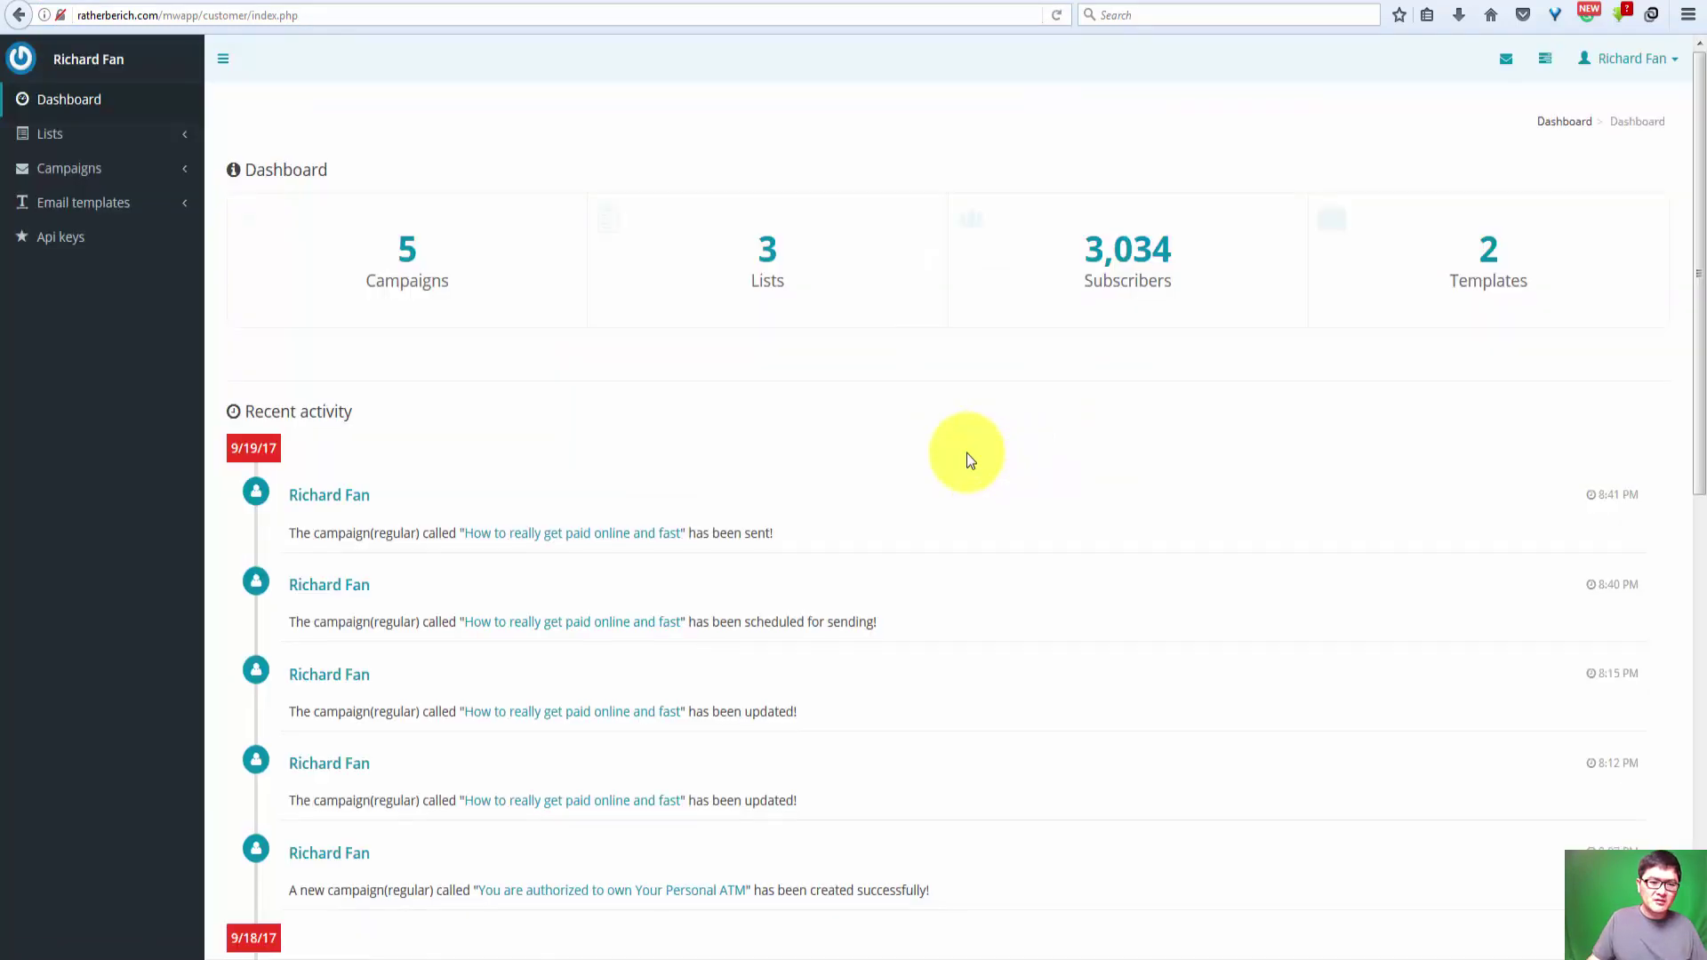
Step: Expand Campaigns in the sidebar and open its Campaigns submenu
click(73, 169)
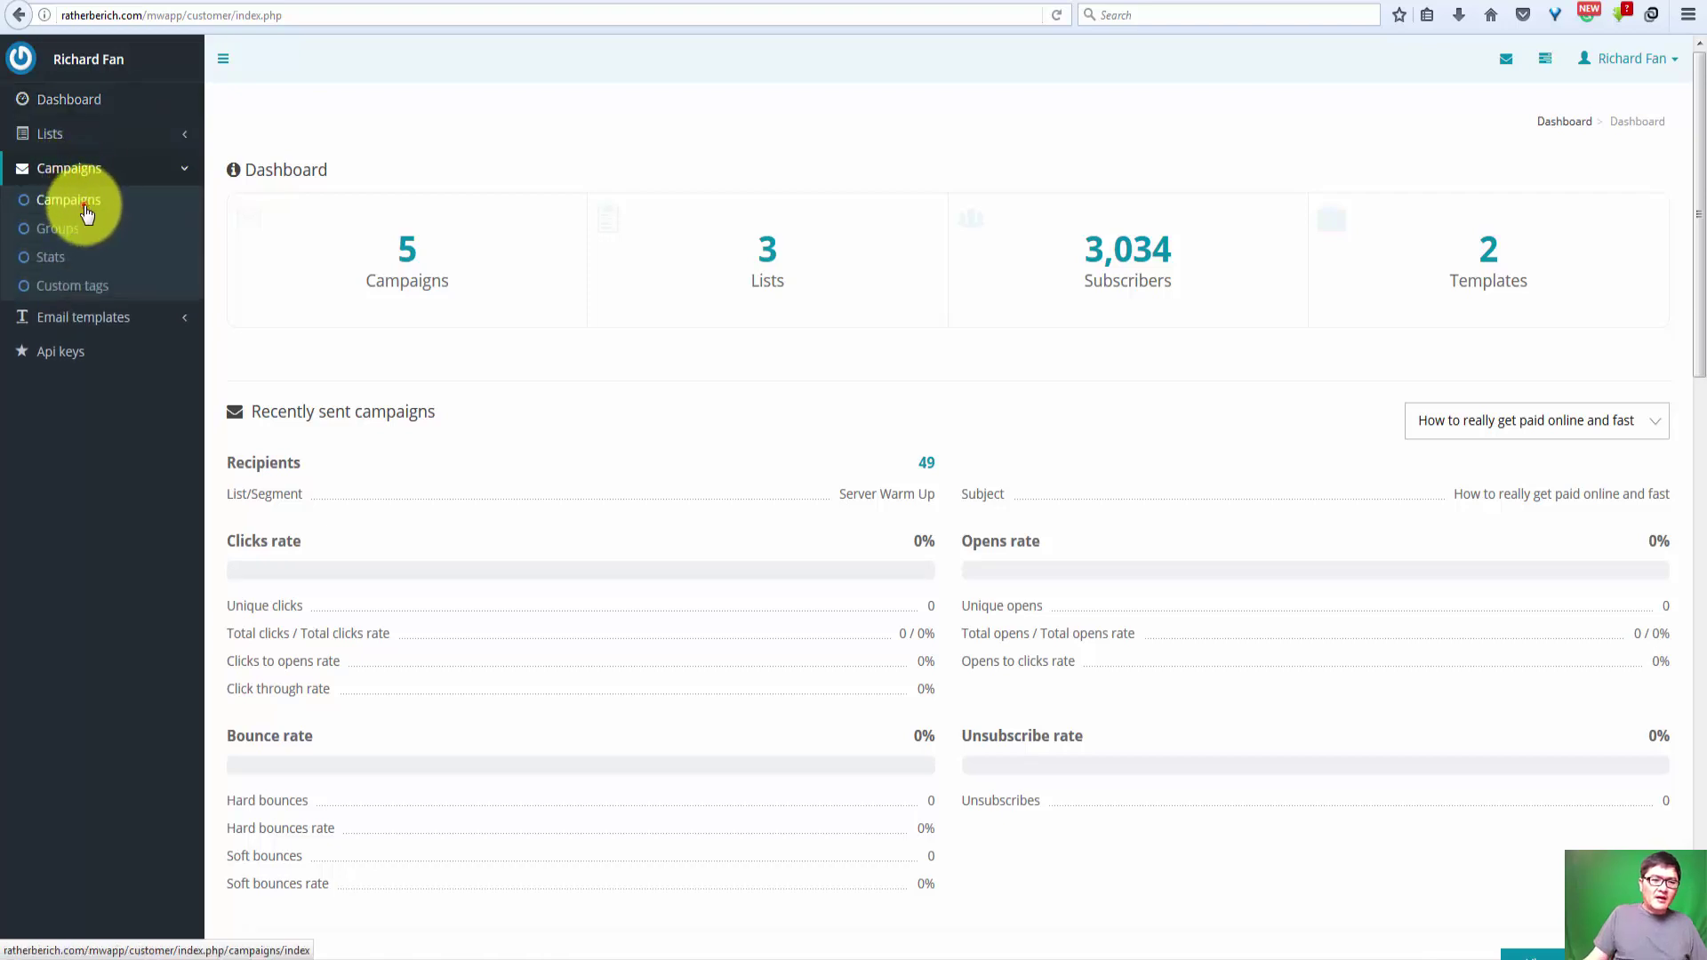
click(86, 208)
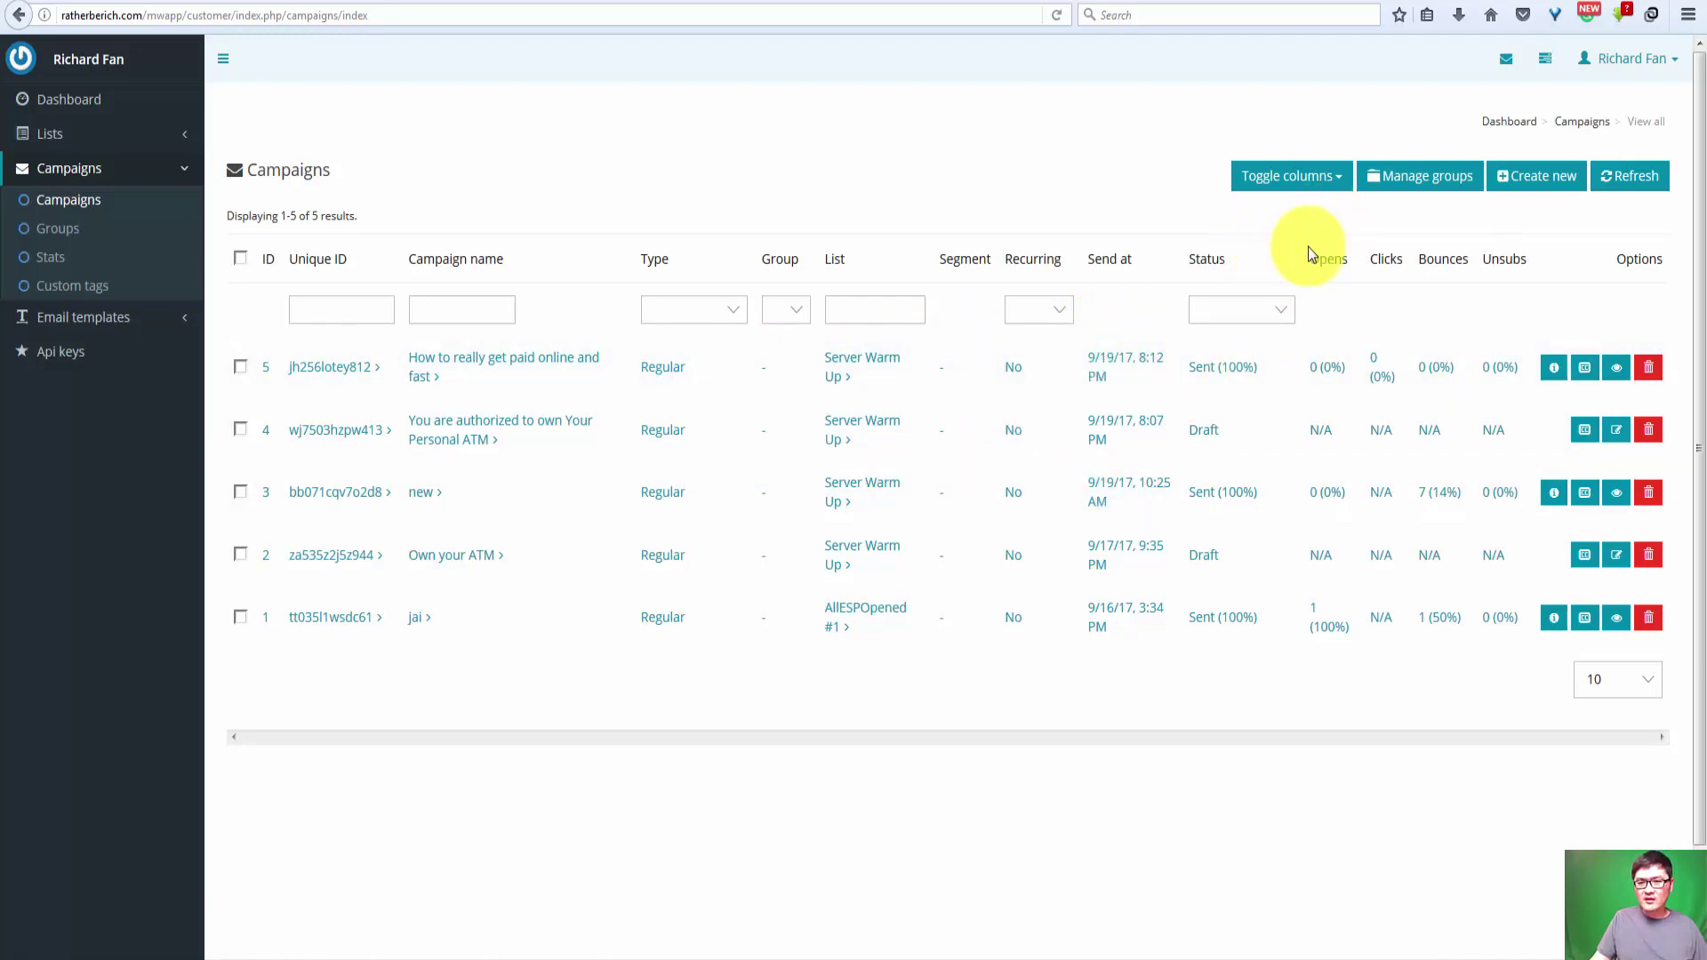
Step: Start a new campaign, then bring the Chrome window with the Error 500 page forward
click(1534, 175)
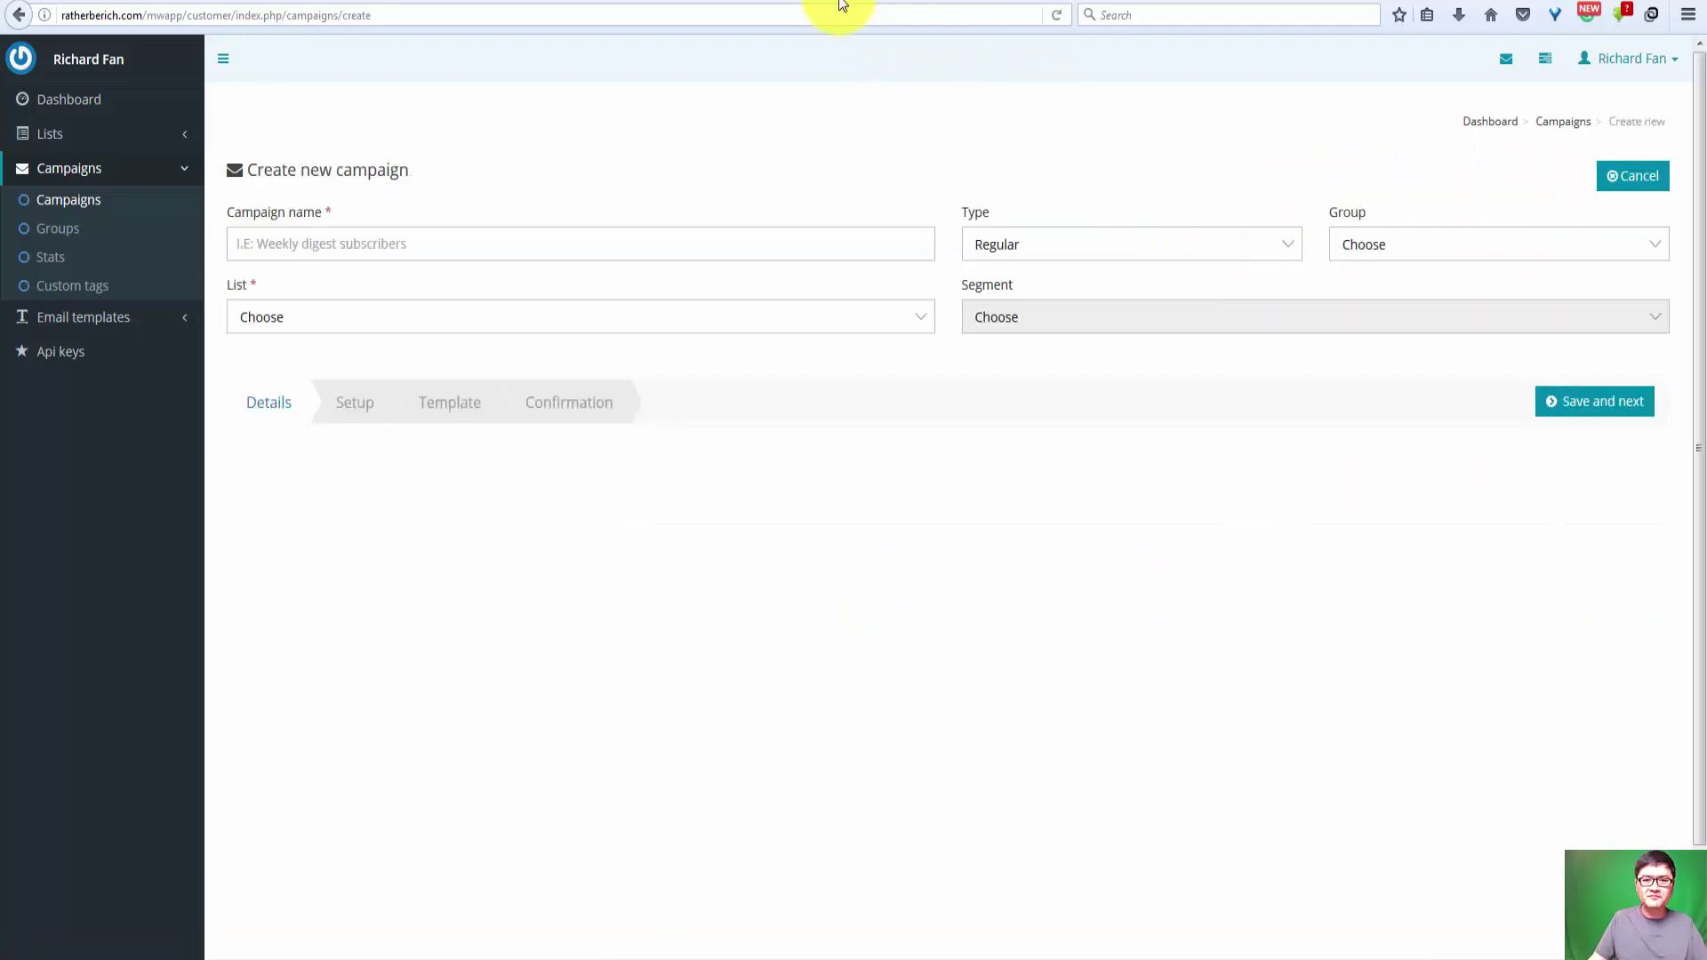
key(alt+Tab)
key(alt+Tab)
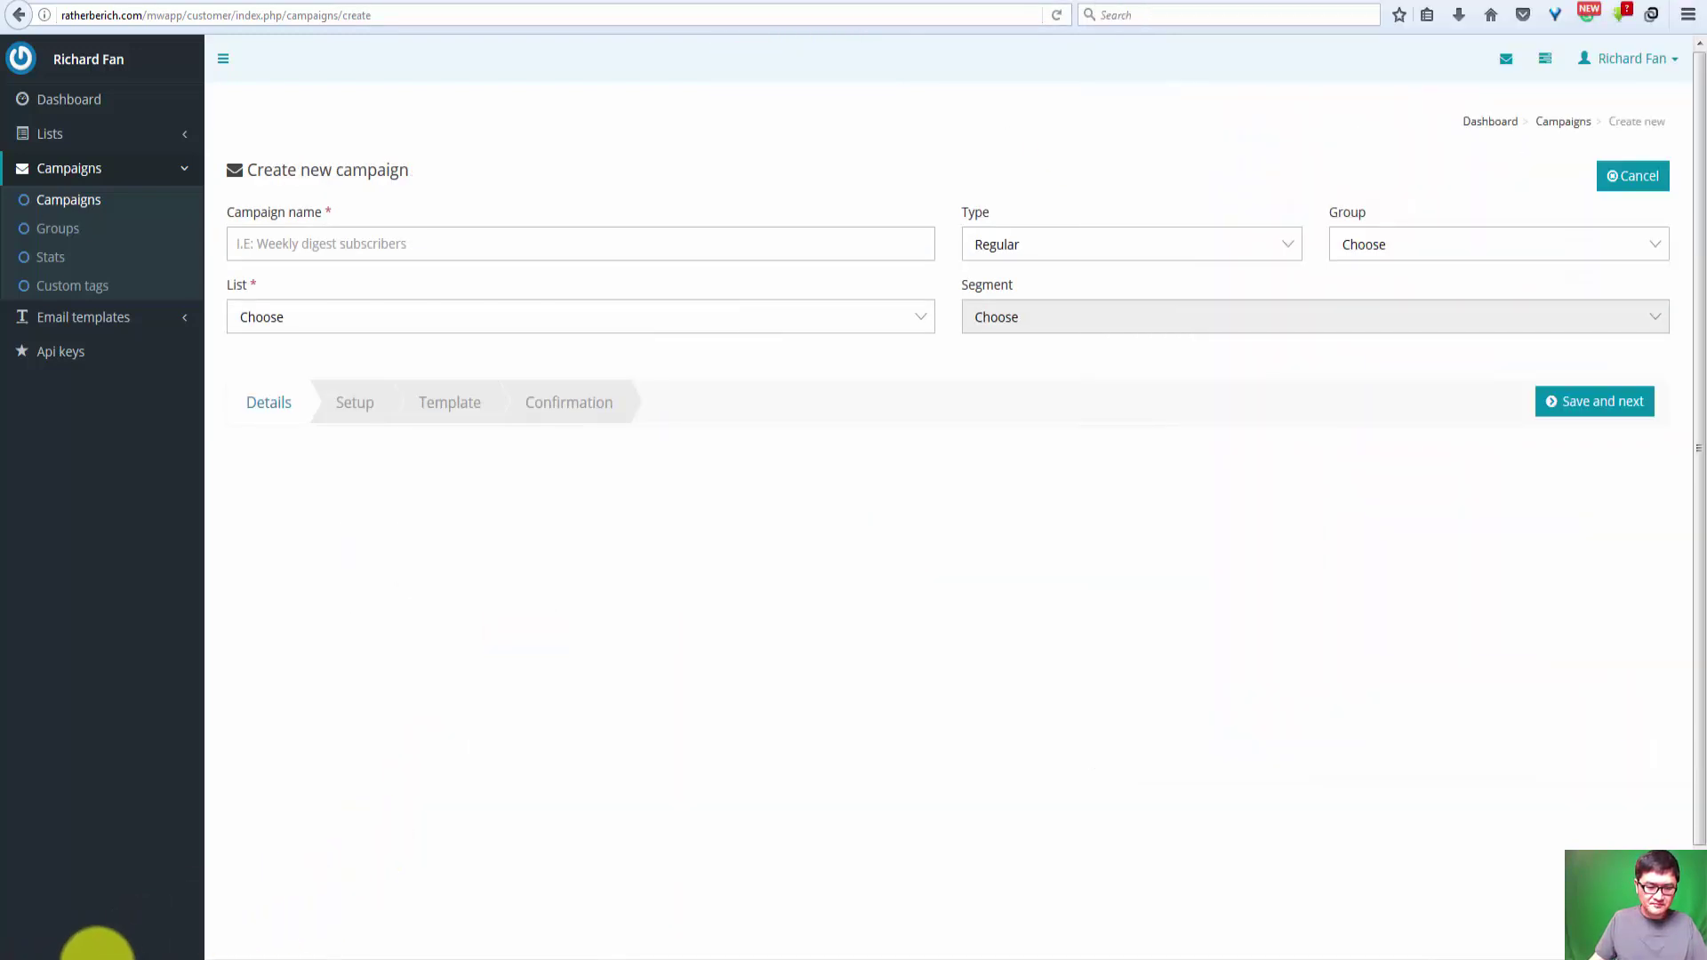
click(96, 956)
click(185, 841)
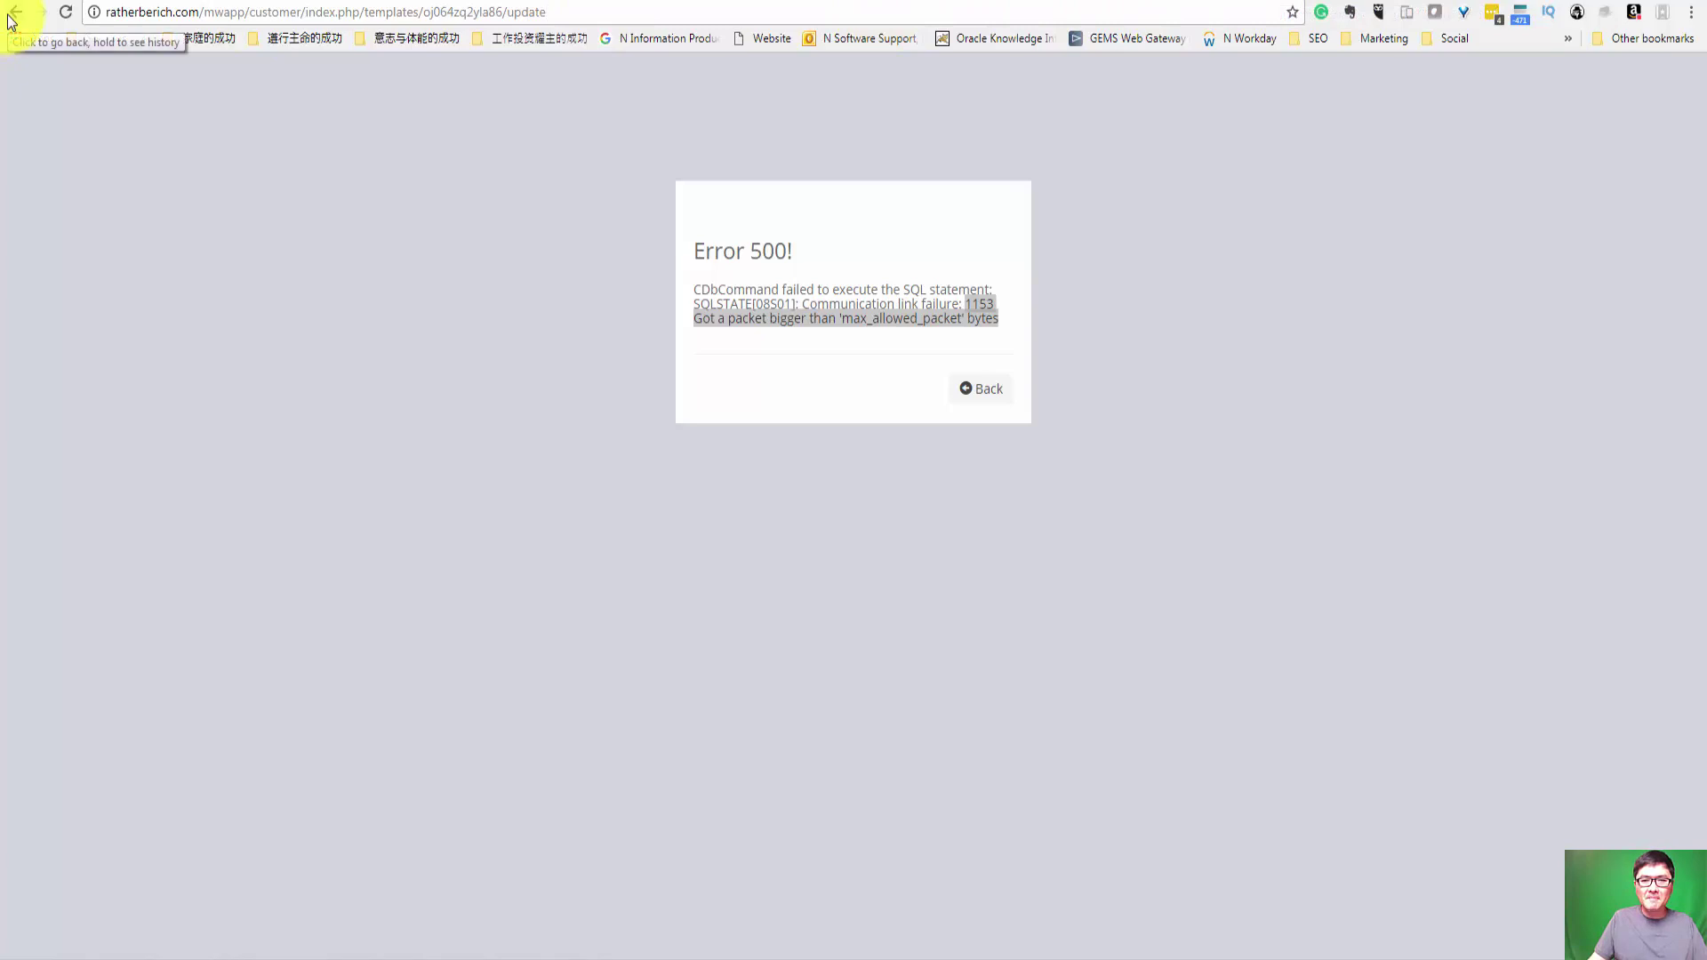
Step: Switch to the Google Docs email draft and look through the email copy
click(580, 4)
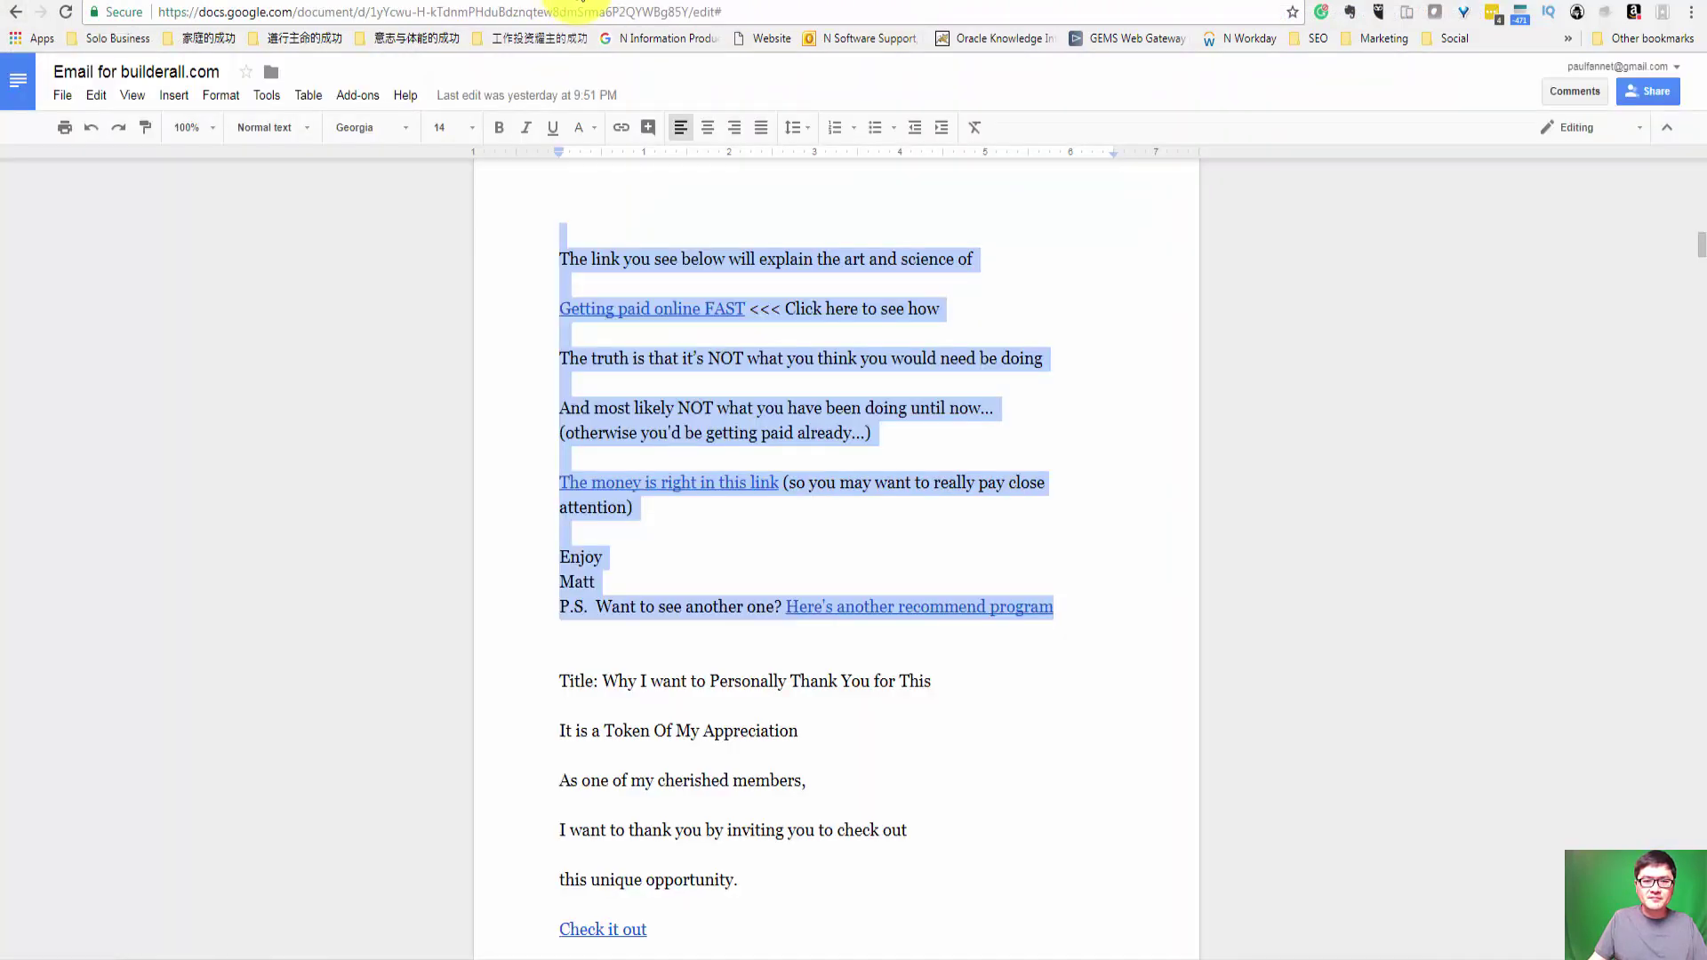
scroll(760, 556, down, 3)
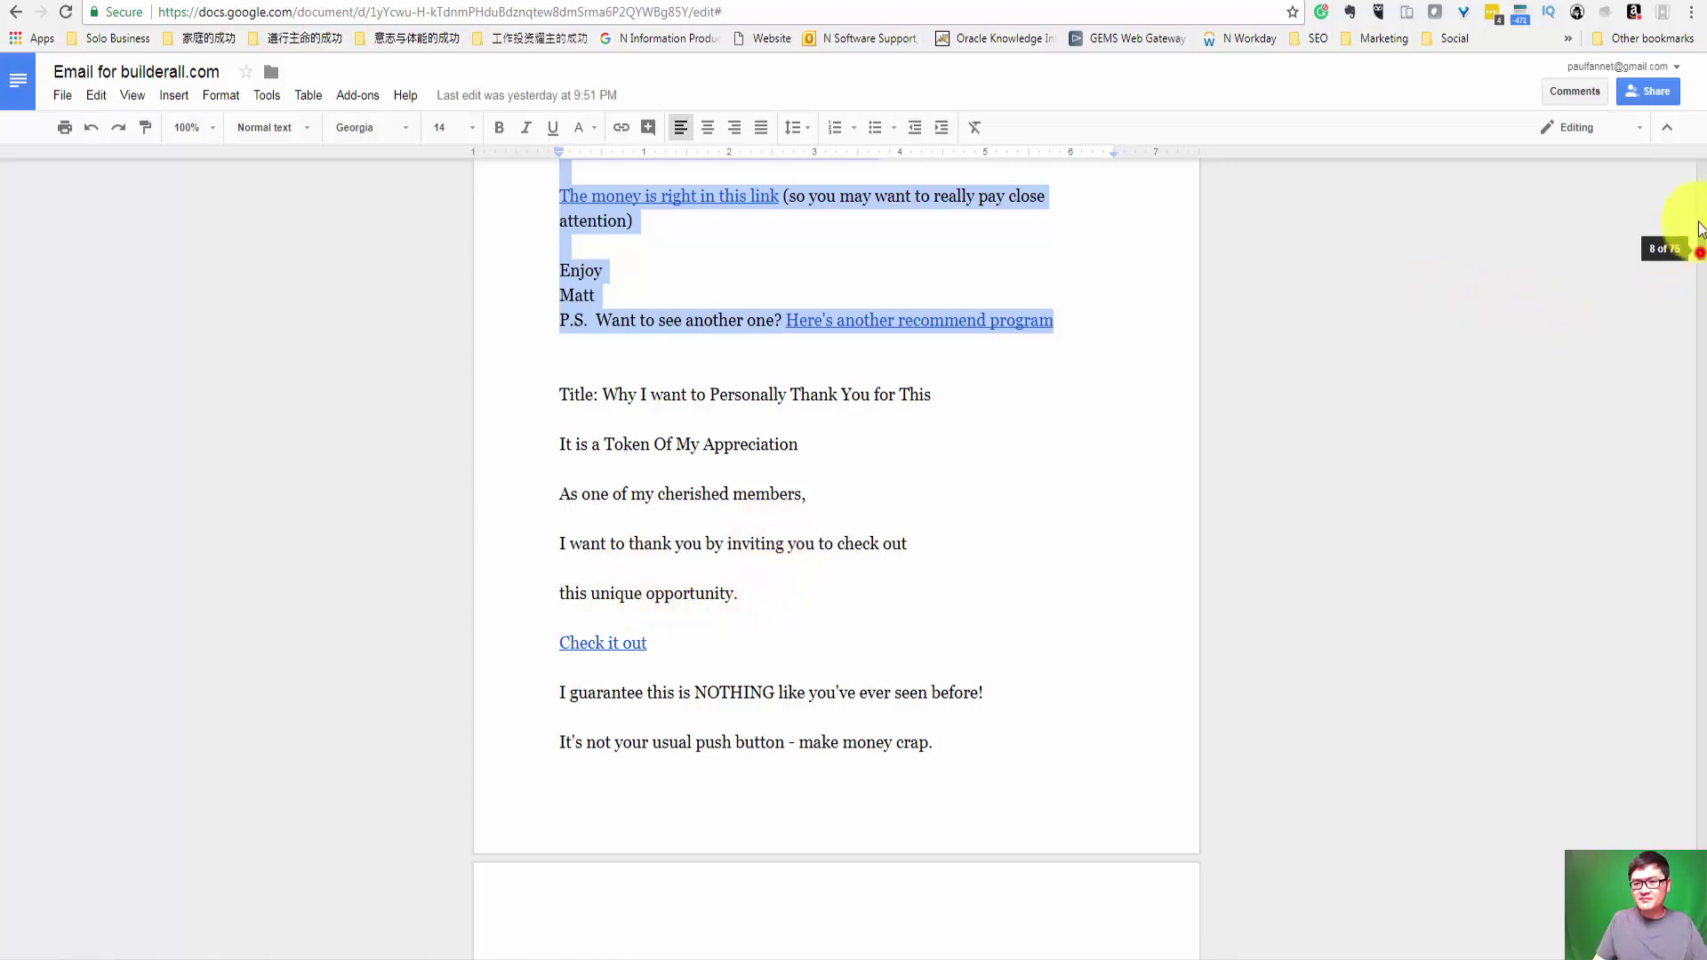
drag(1694, 249, 1691, 169)
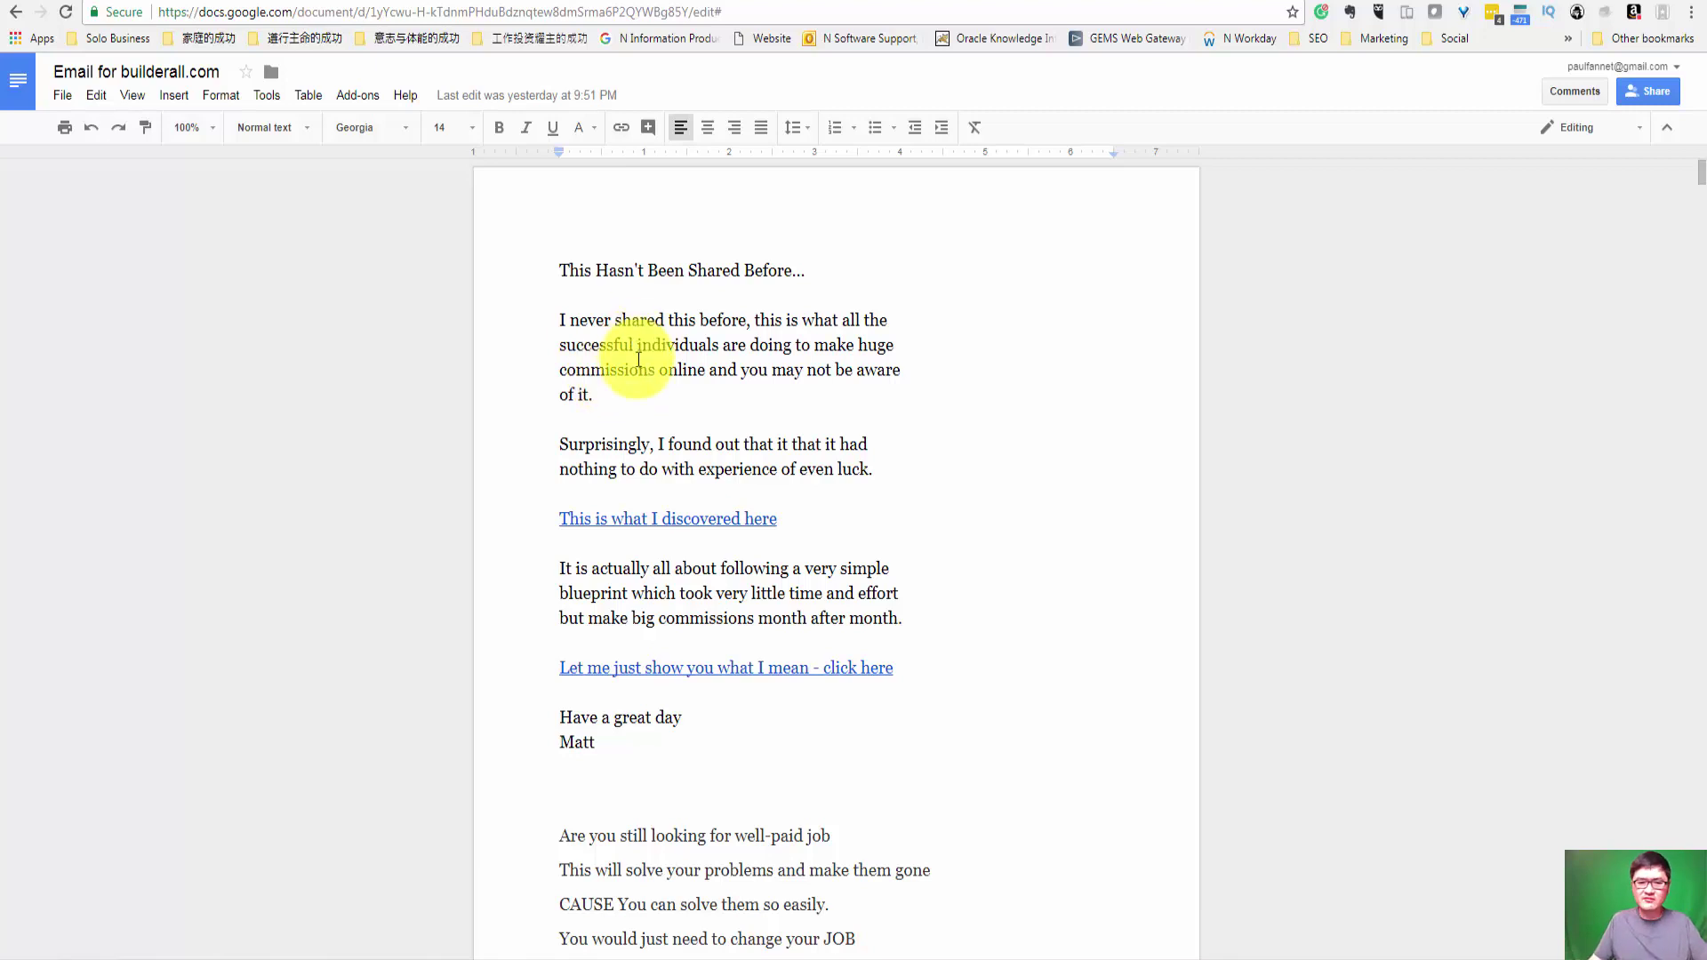
drag(1694, 176, 1677, 554)
scroll(935, 678, down, 3)
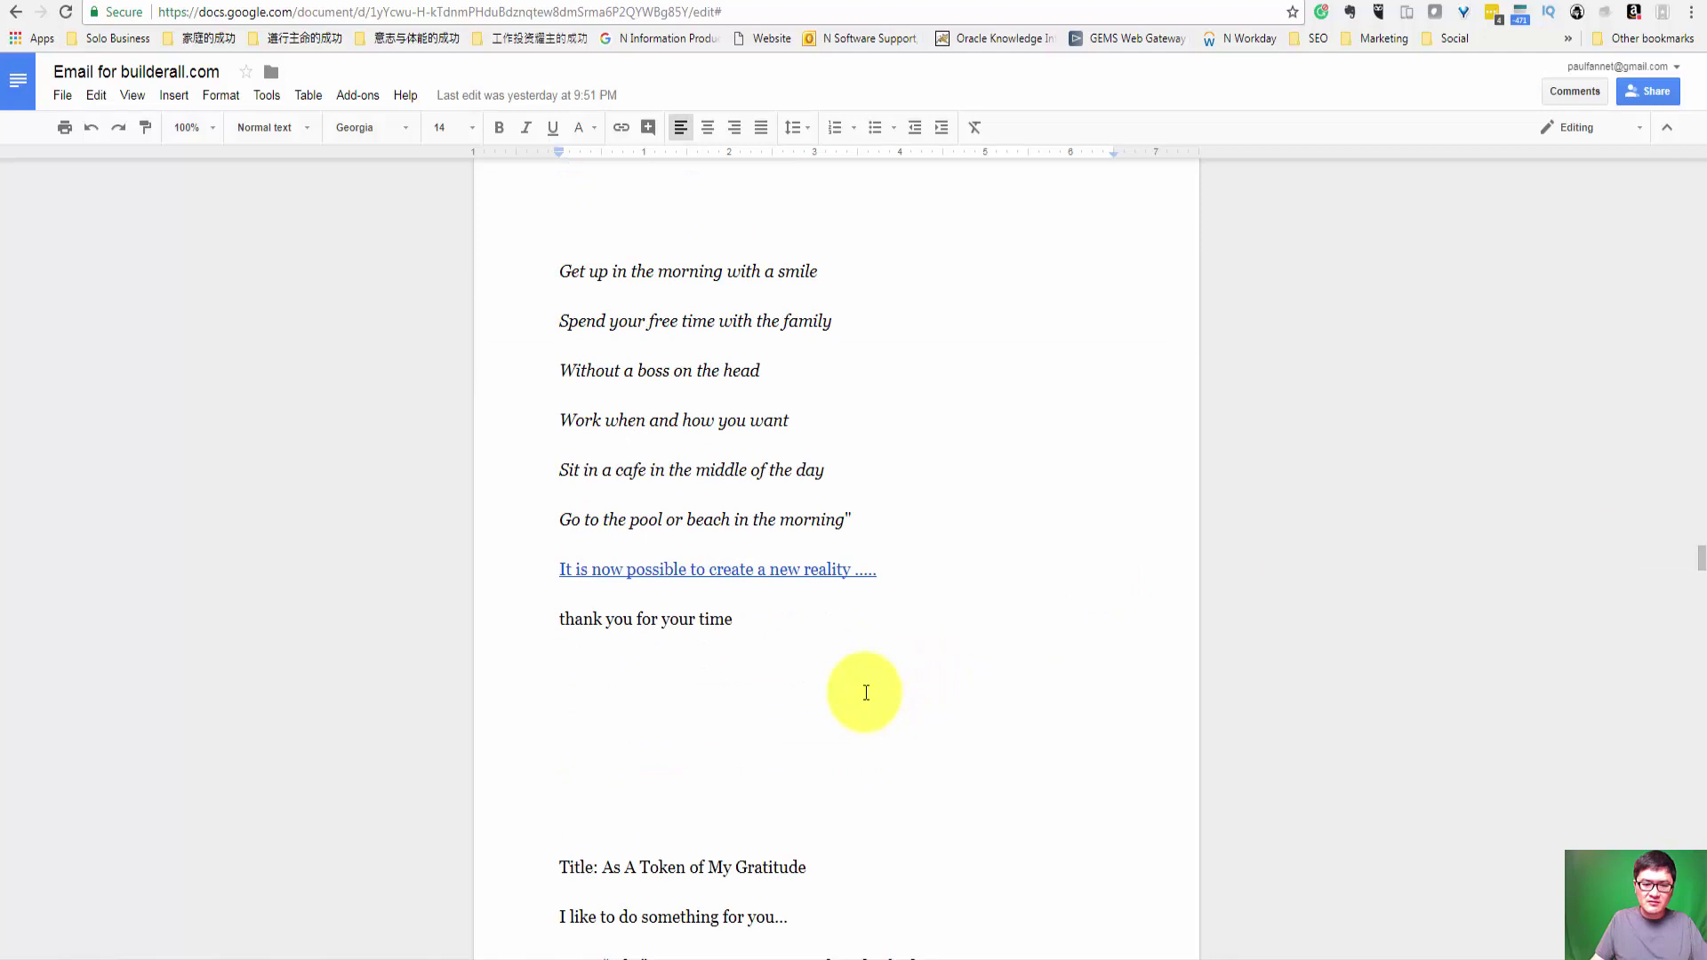
scroll(797, 637, up, 5)
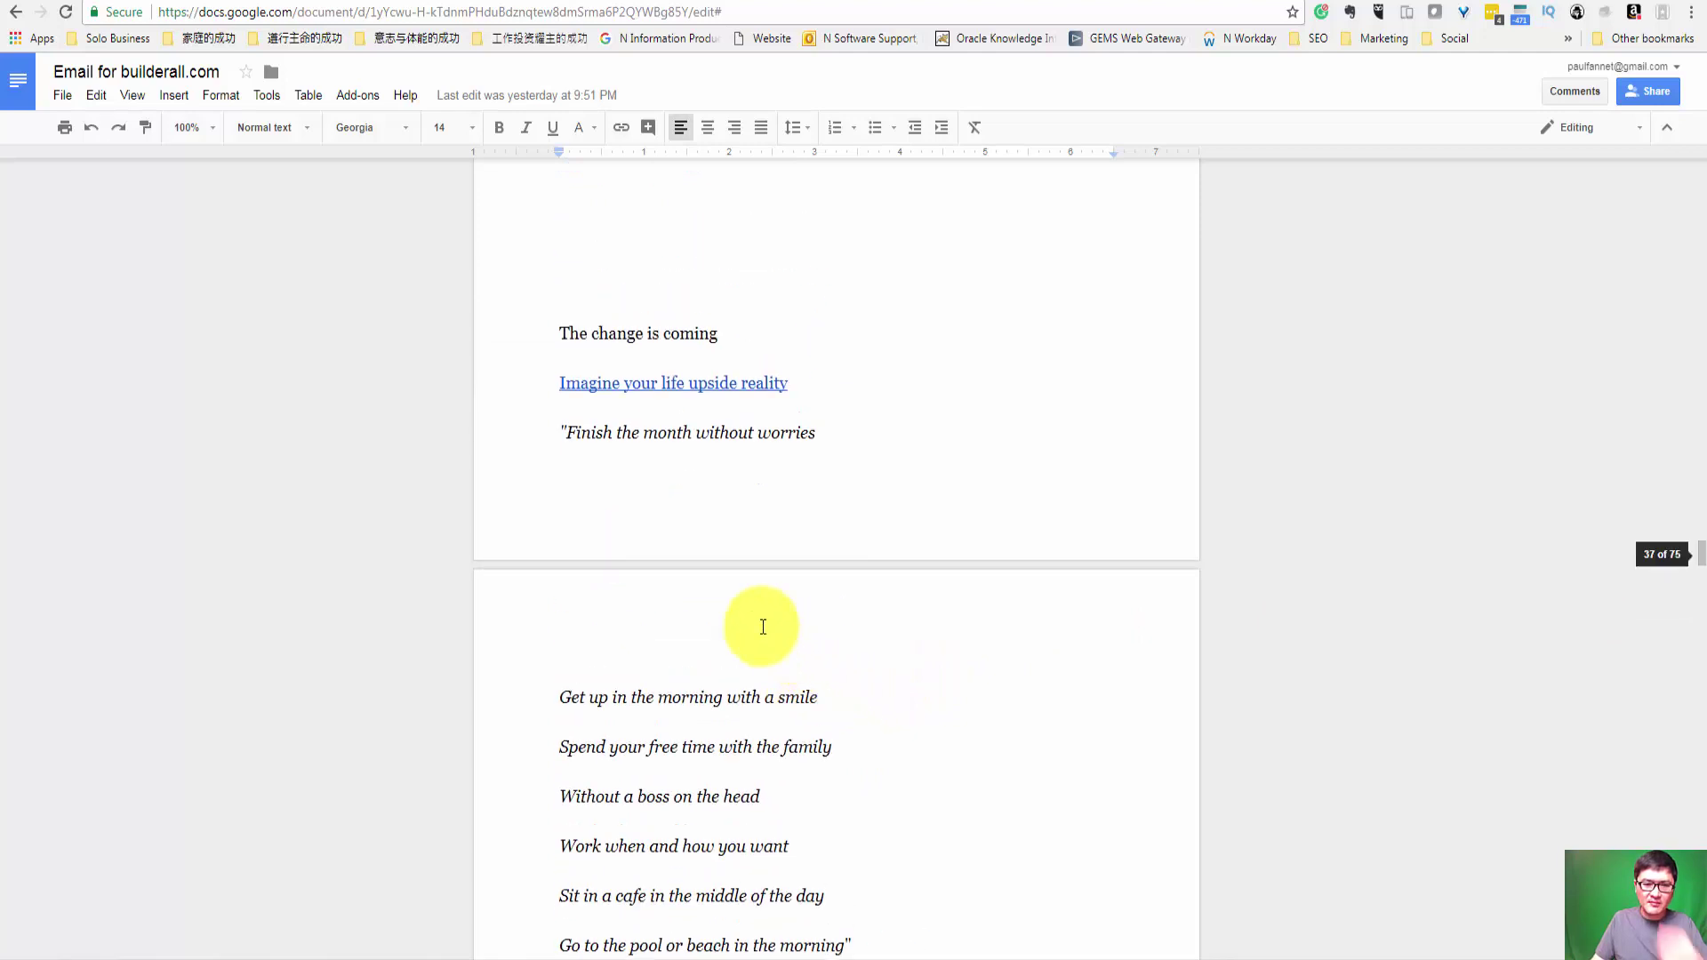
scroll(740, 599, up, 3)
drag(553, 610, 854, 789)
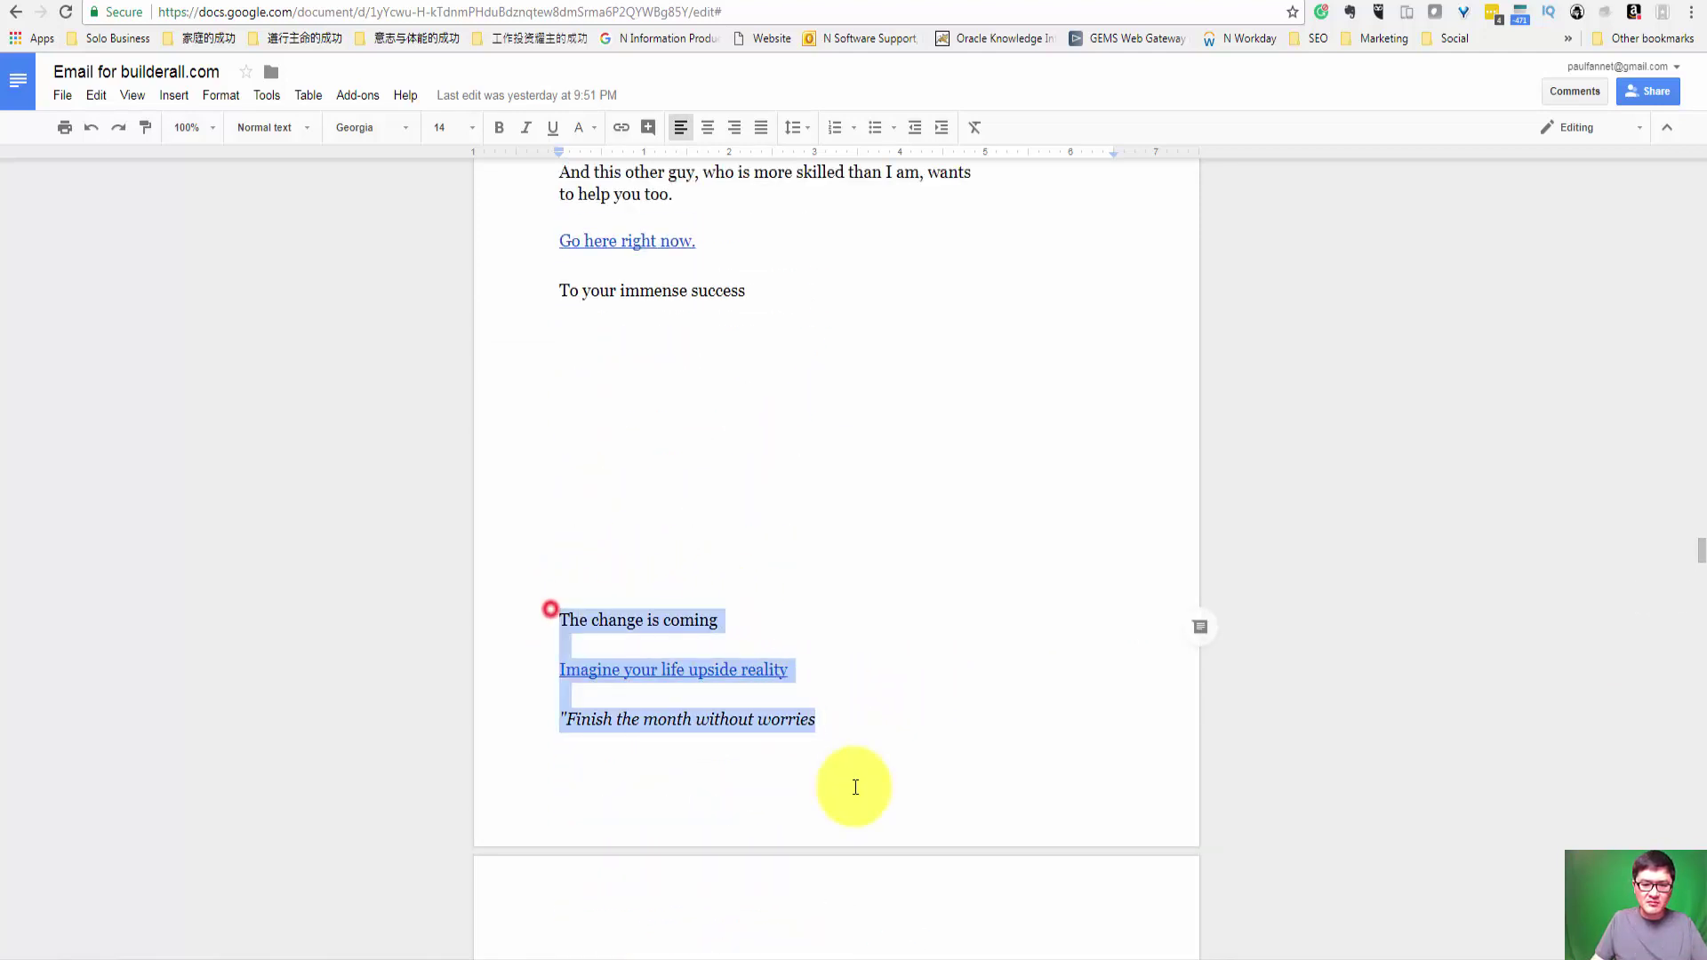
scroll(816, 632, down, 4)
scroll(638, 299, up, 1)
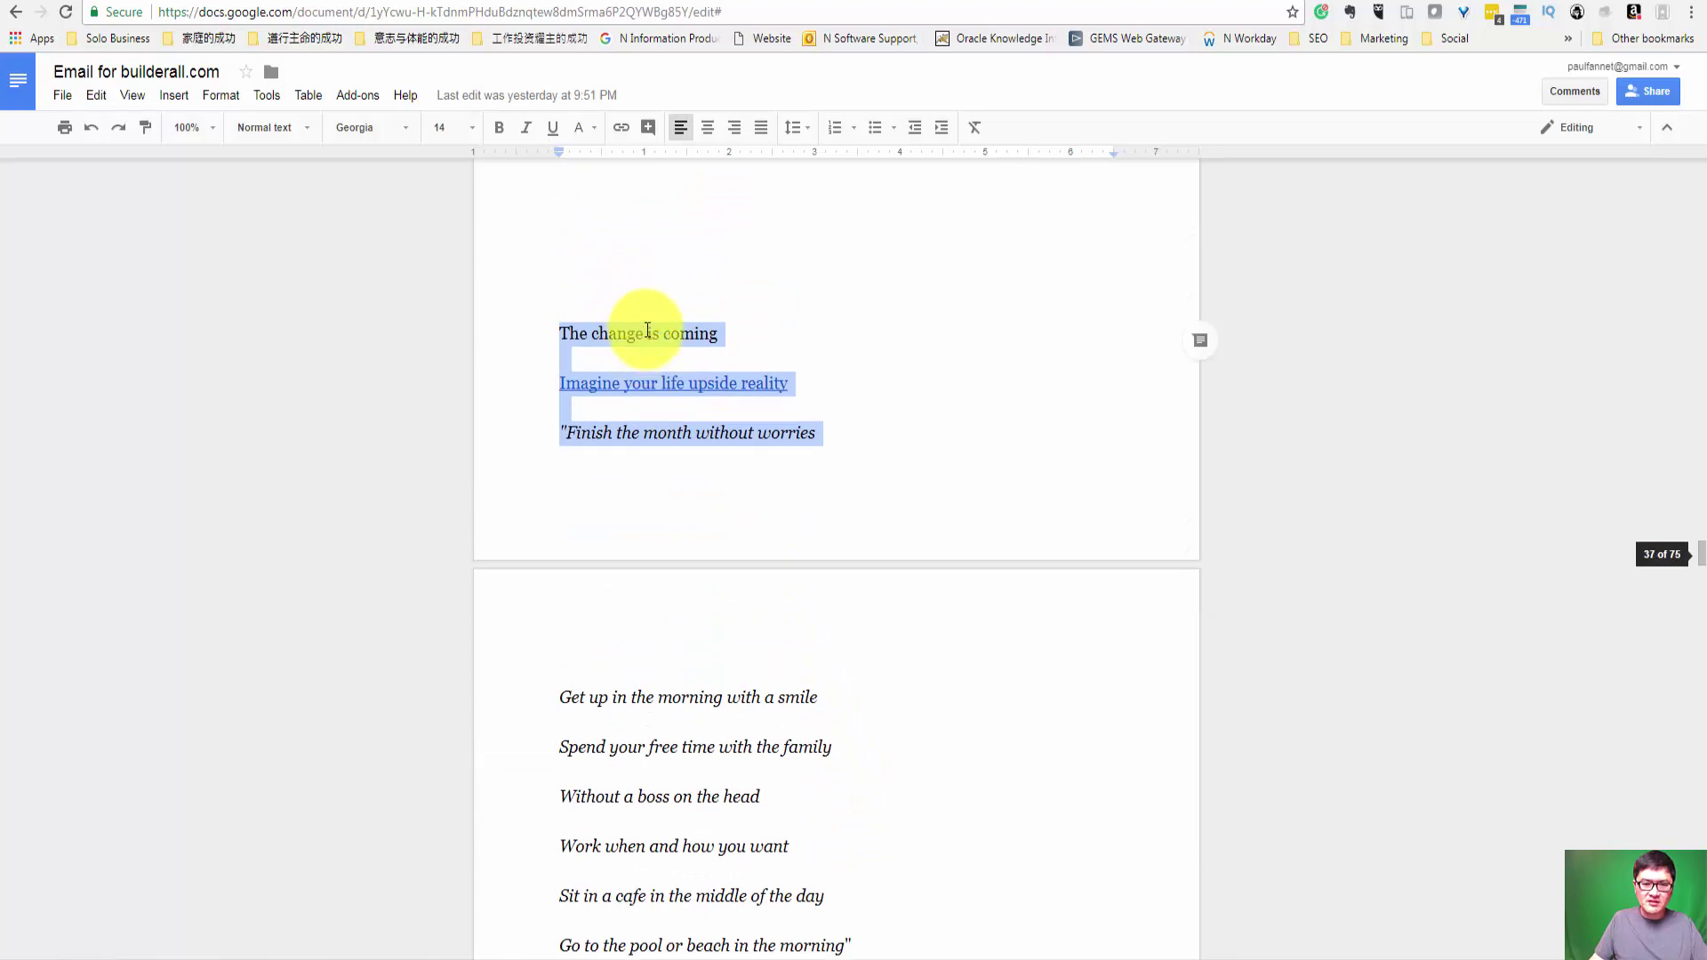
click(641, 336)
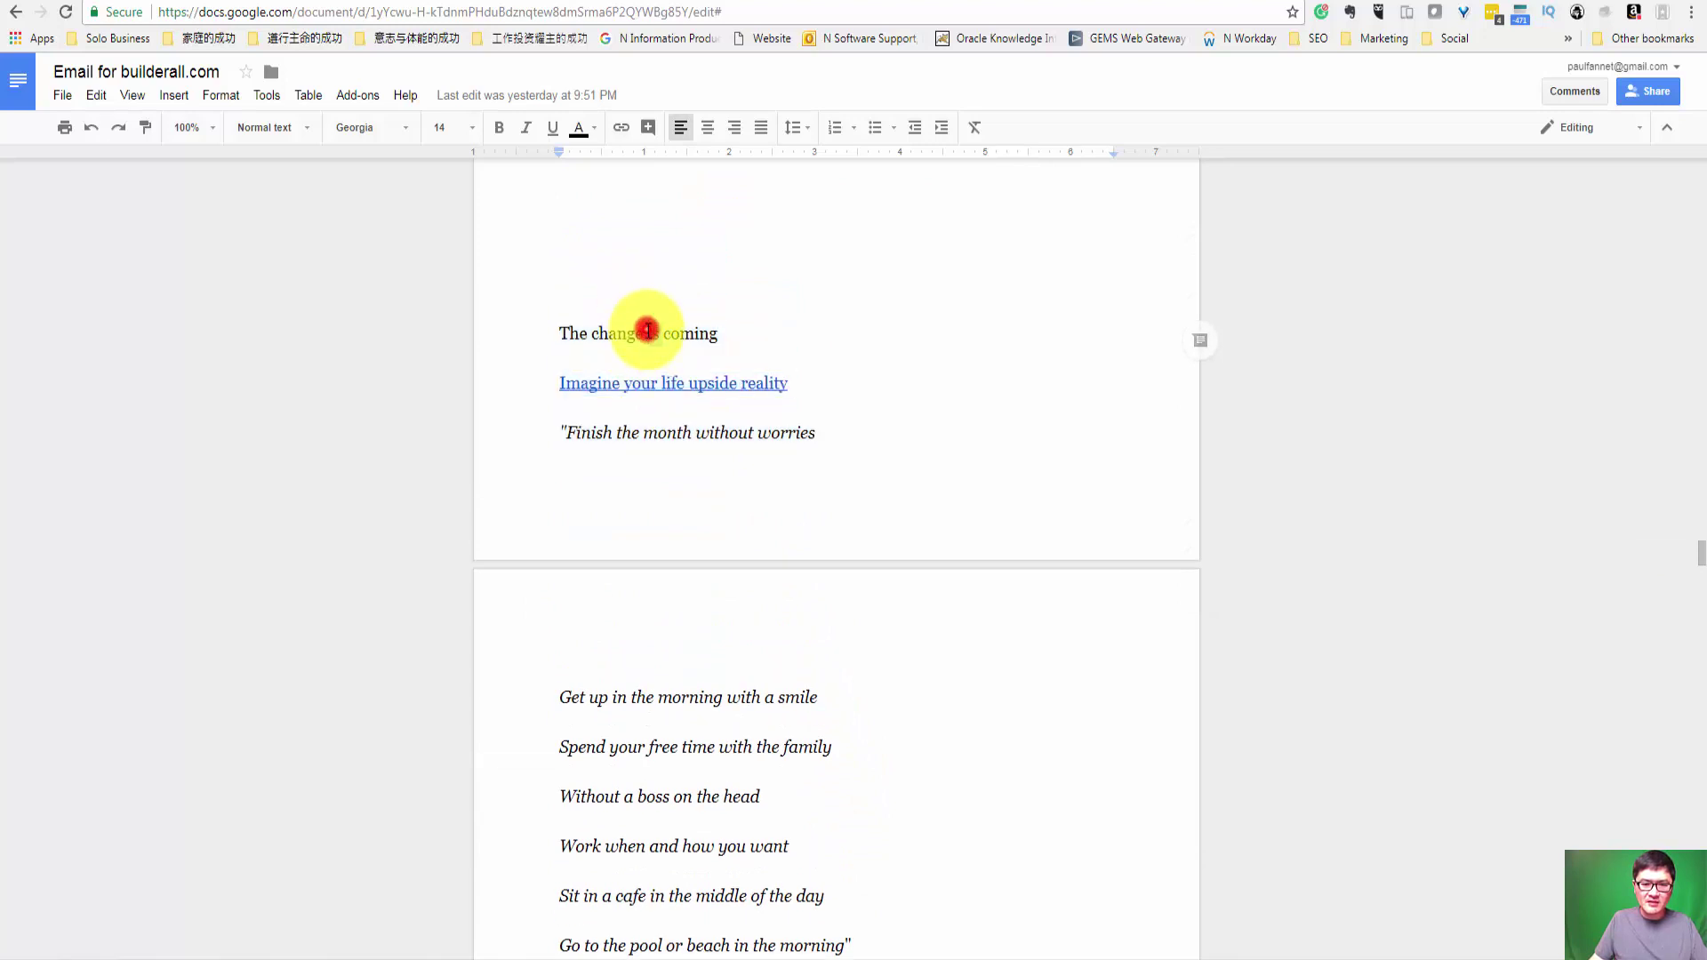
Step: Insert 'title : ' before 'The change is coming' and select that title text
click(562, 334)
text(title :)
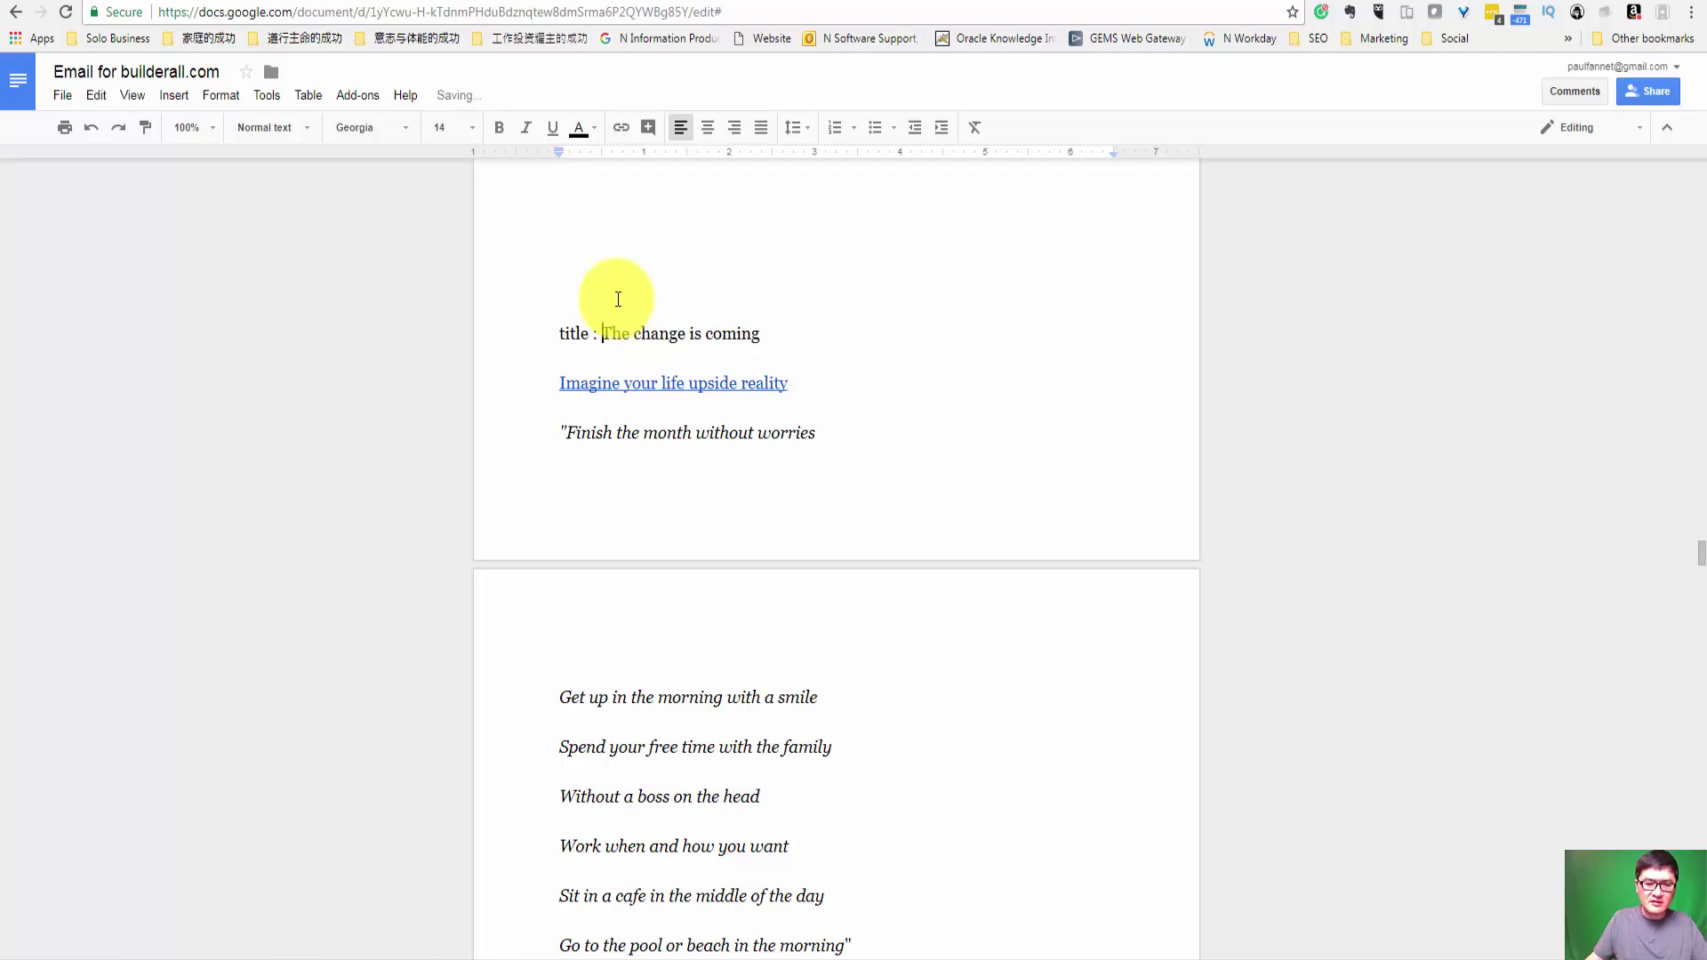
shift+click(770, 332)
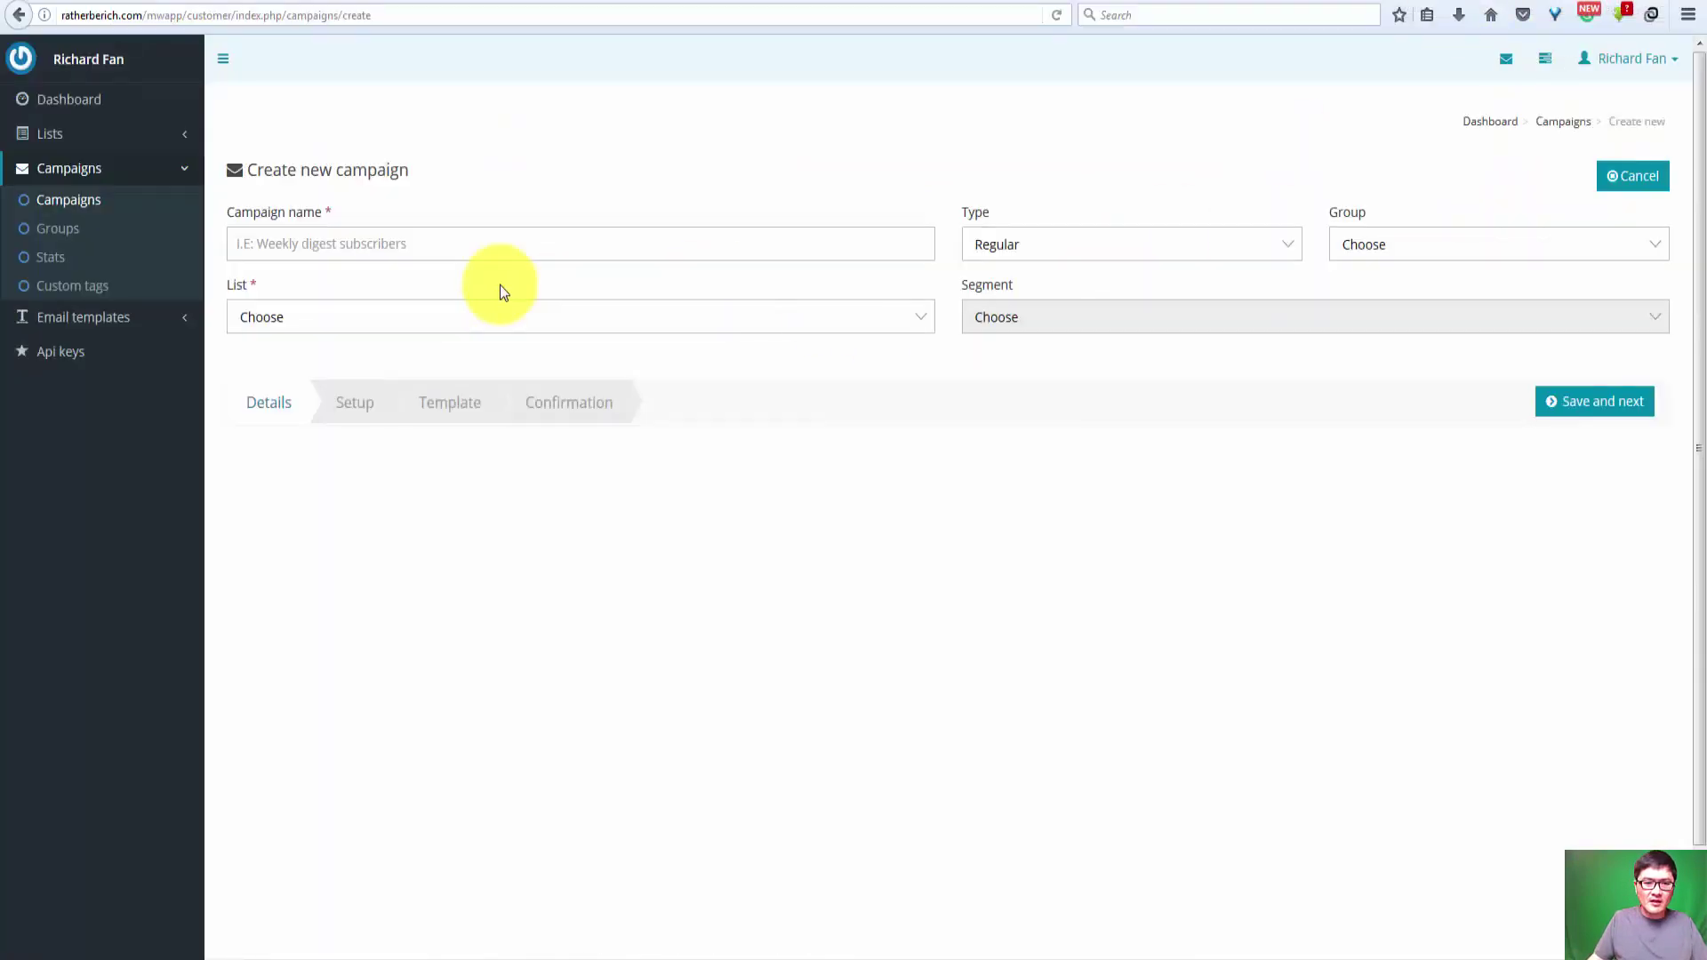
Step: Name the campaign 'The change is coming', choose the Server Warm Up list, keep Regular, and save
click(297, 249)
text(The change is coming)
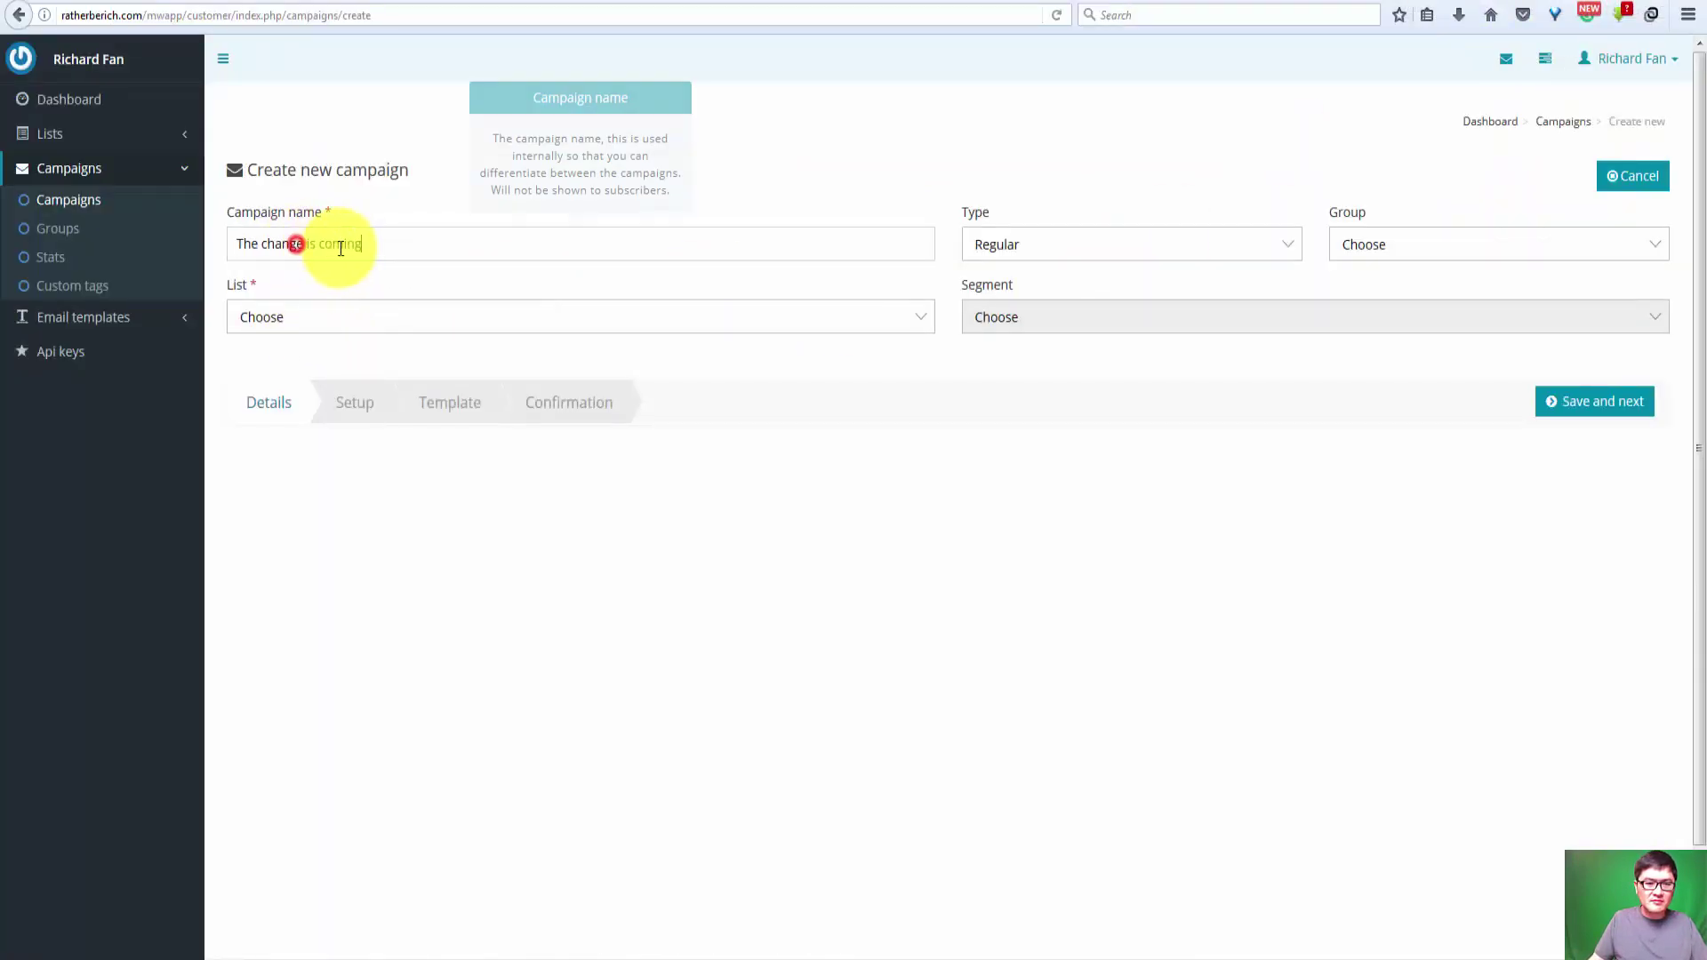
click(313, 320)
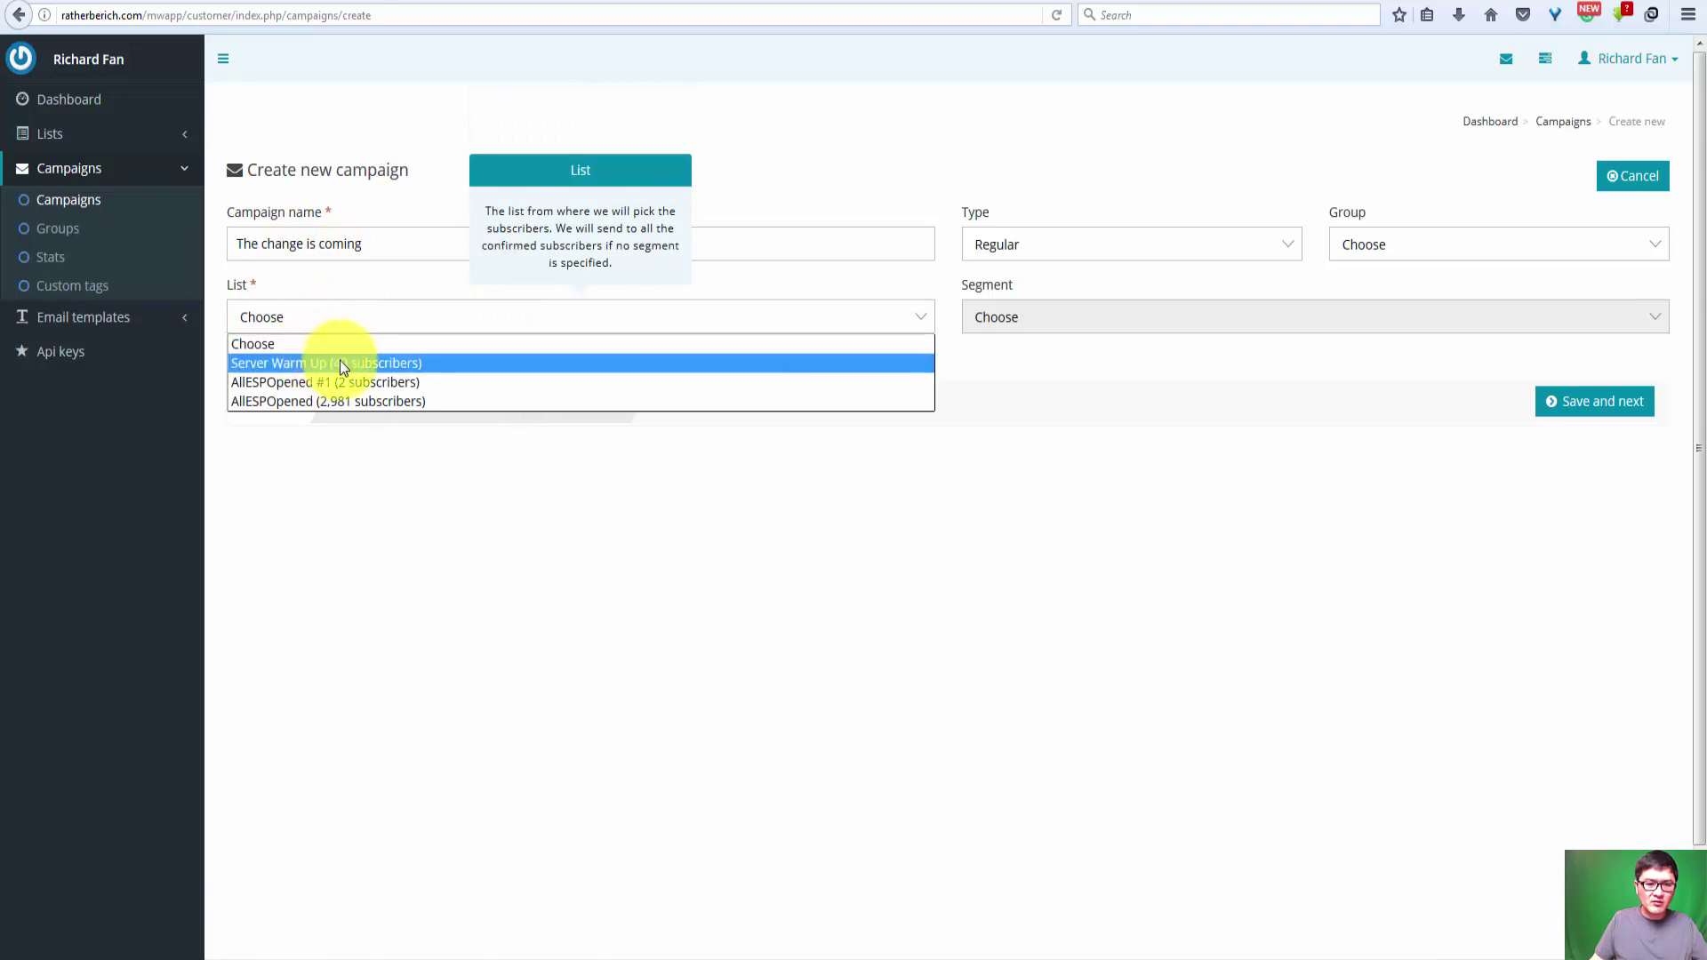
click(349, 361)
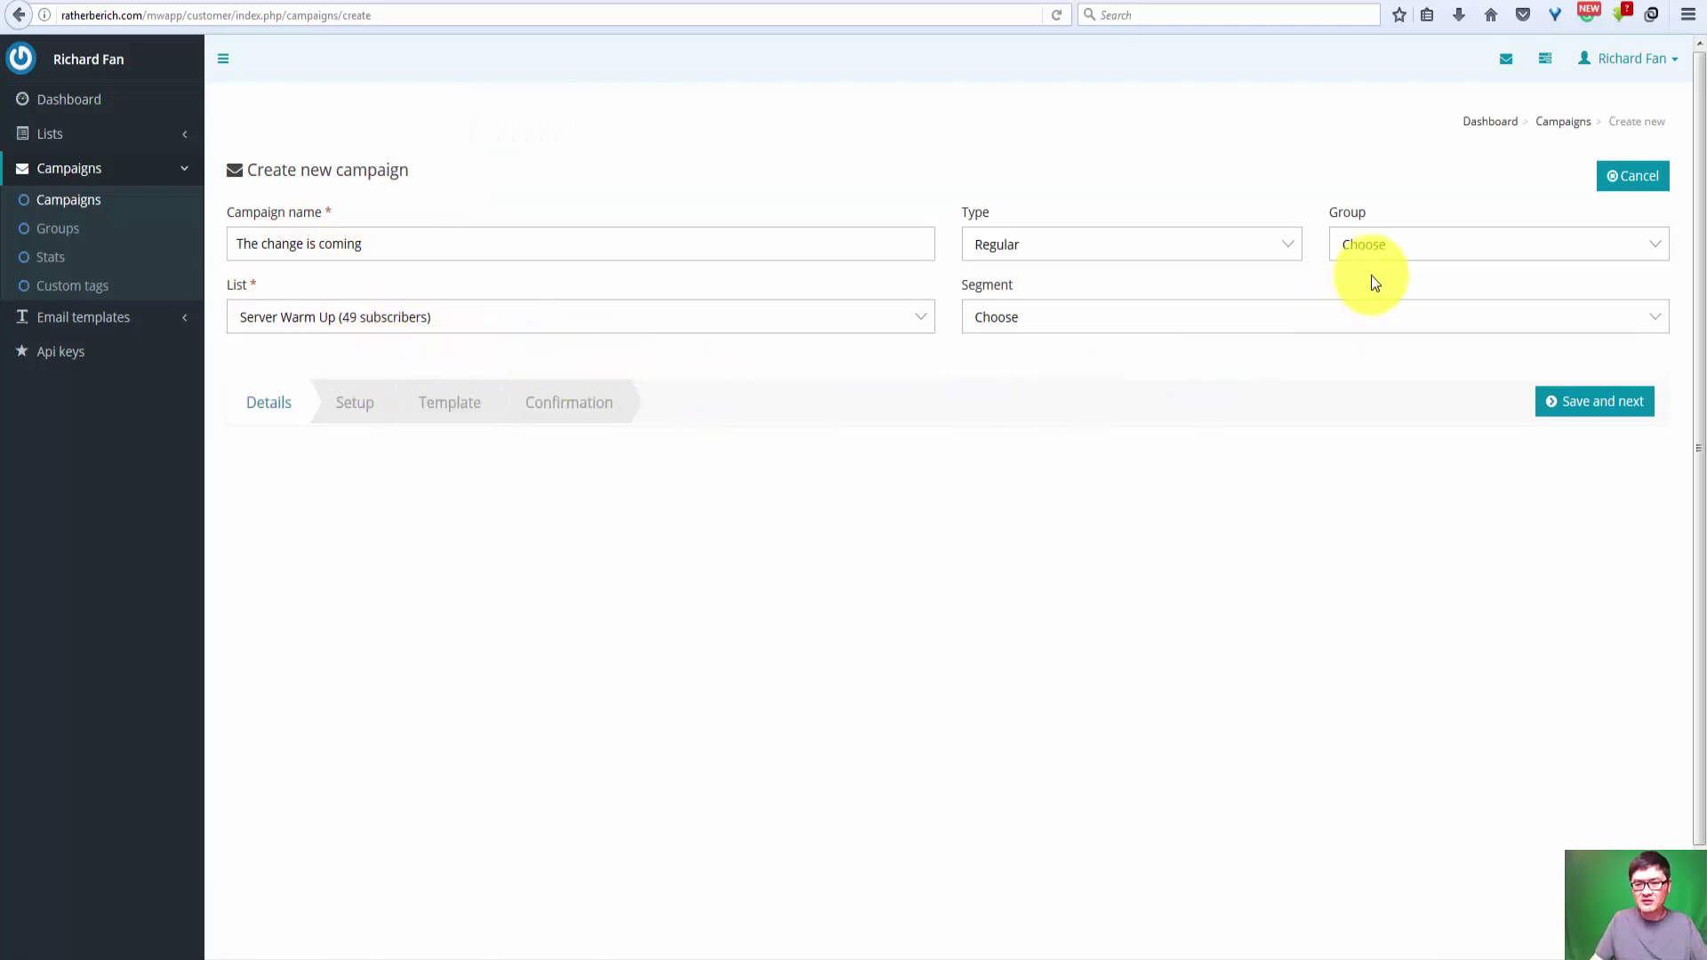
click(1097, 243)
click(1106, 244)
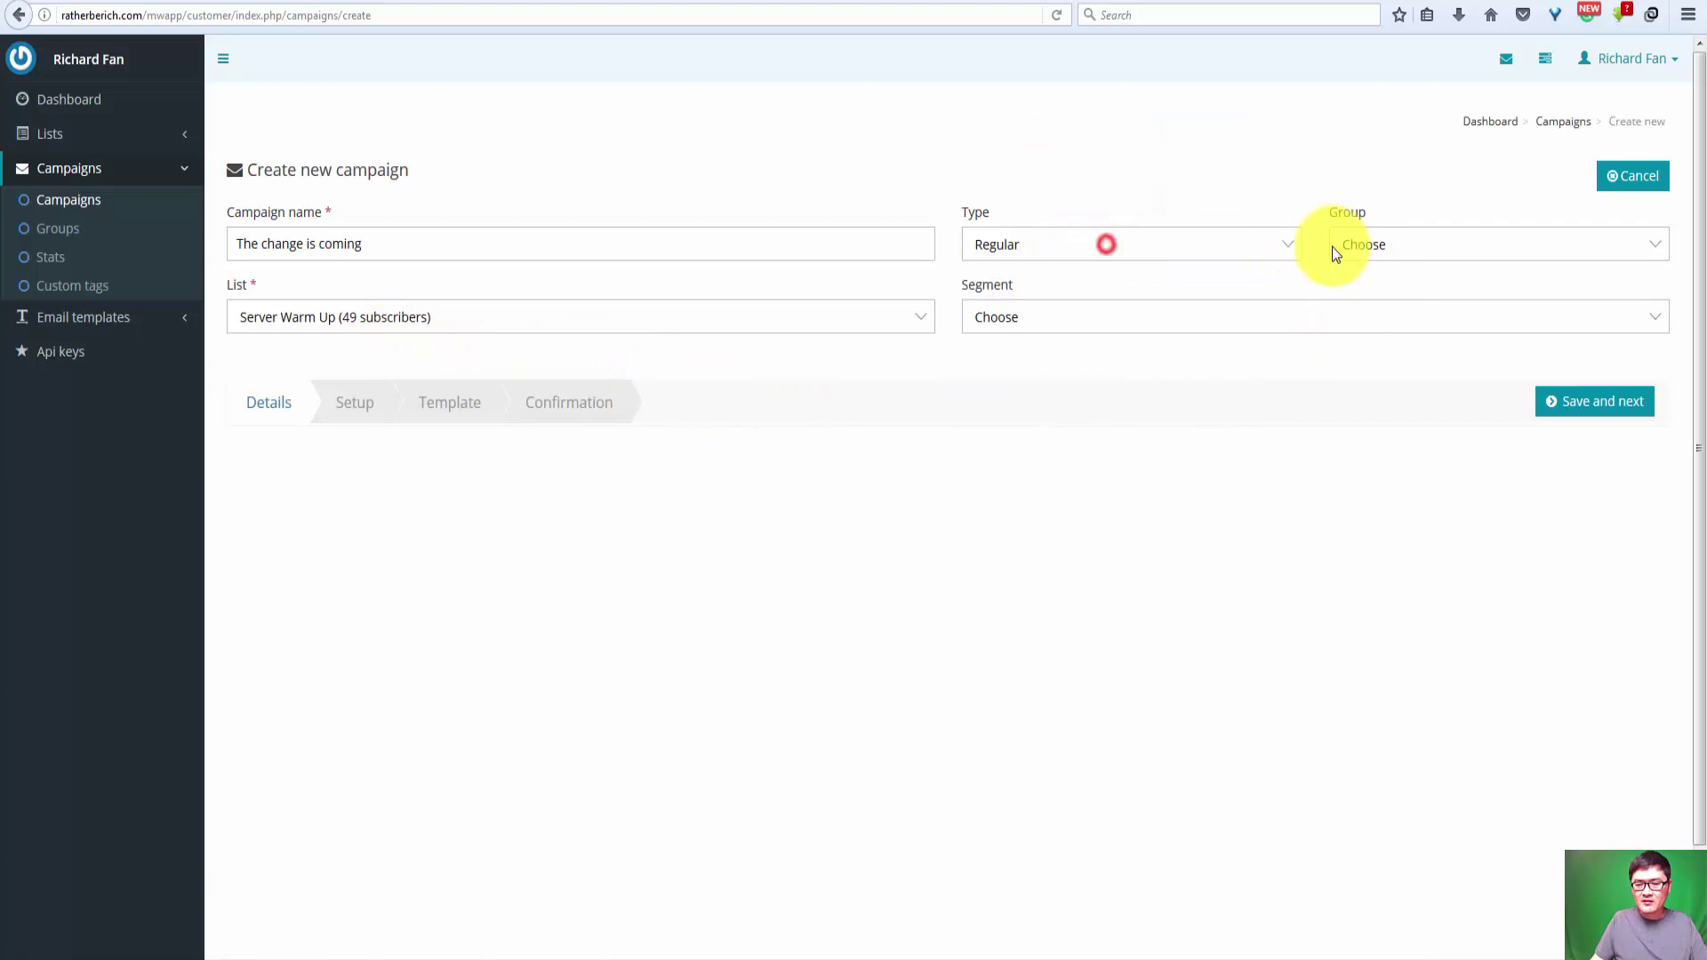
click(1203, 243)
click(1201, 244)
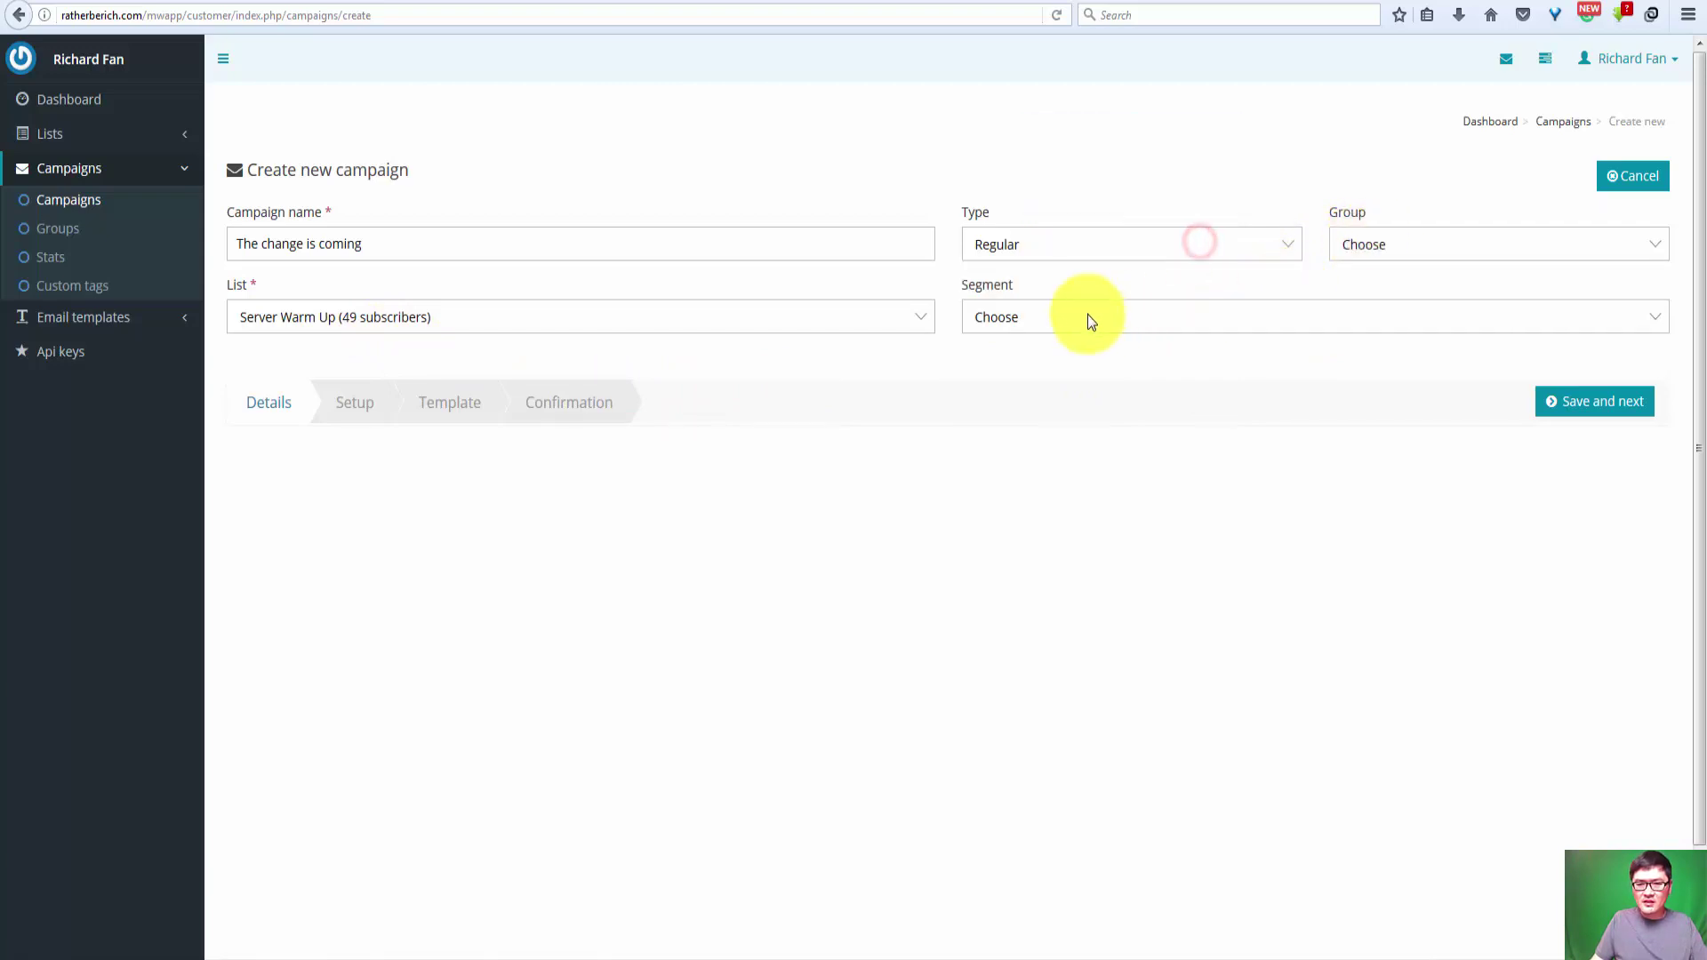
click(1585, 407)
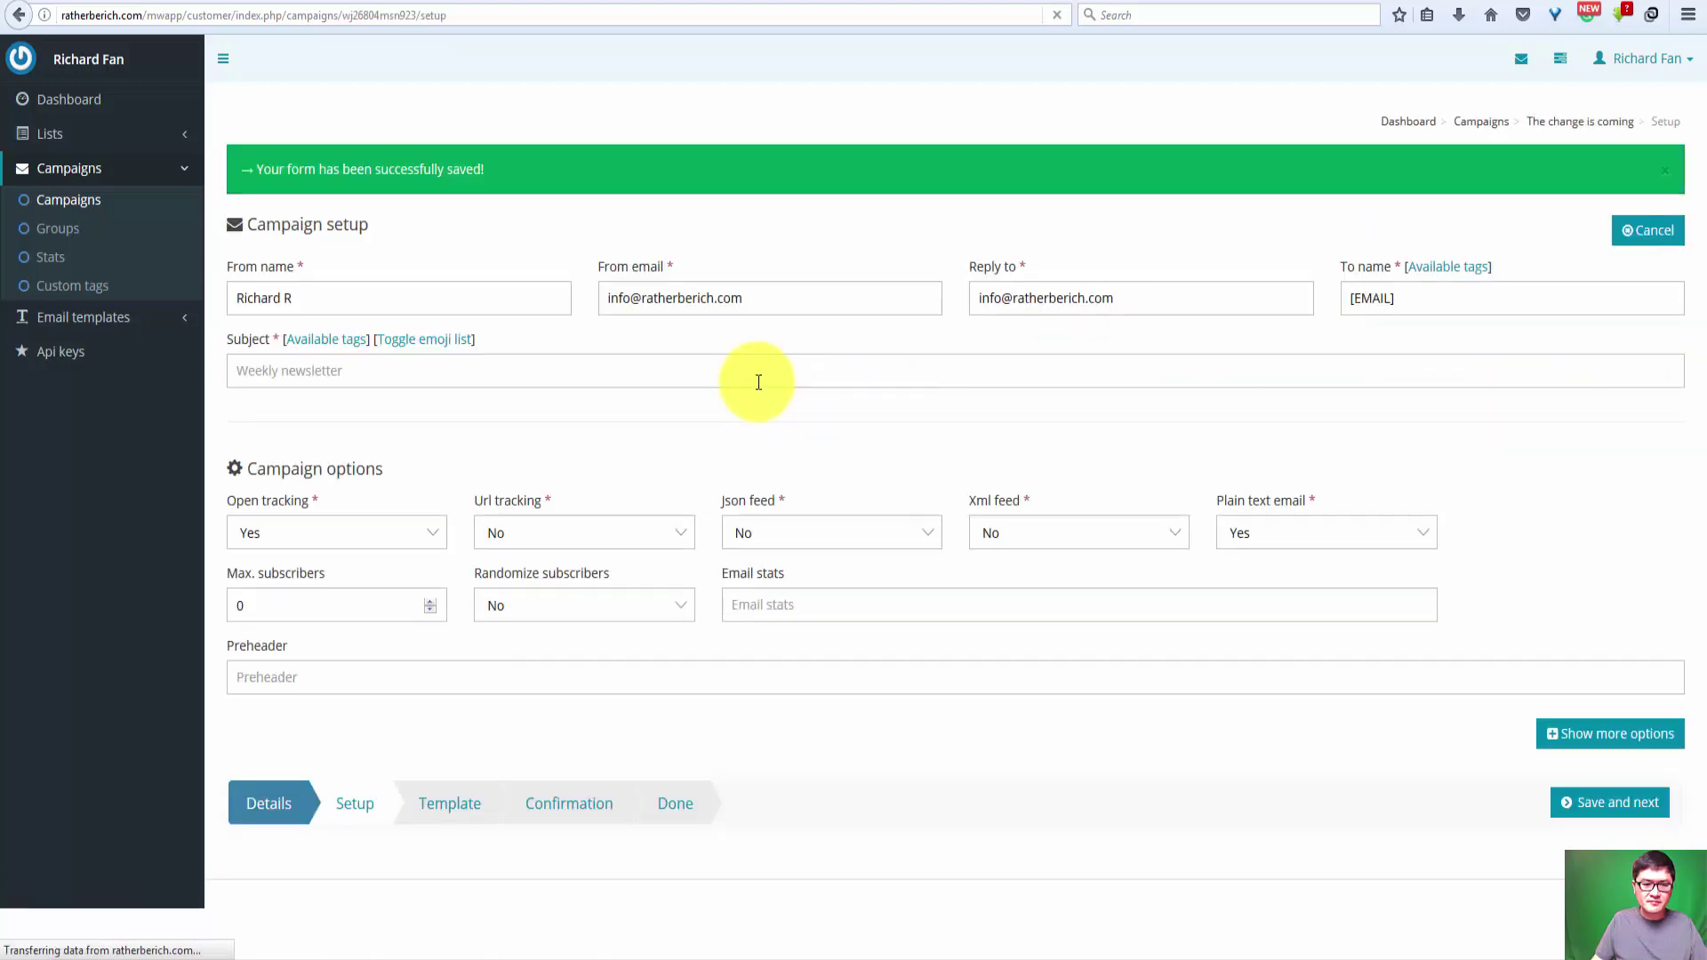
Step: Set URL tracking to Yes, paste 'The change is coming' as the subject, and save
click(537, 531)
click(537, 557)
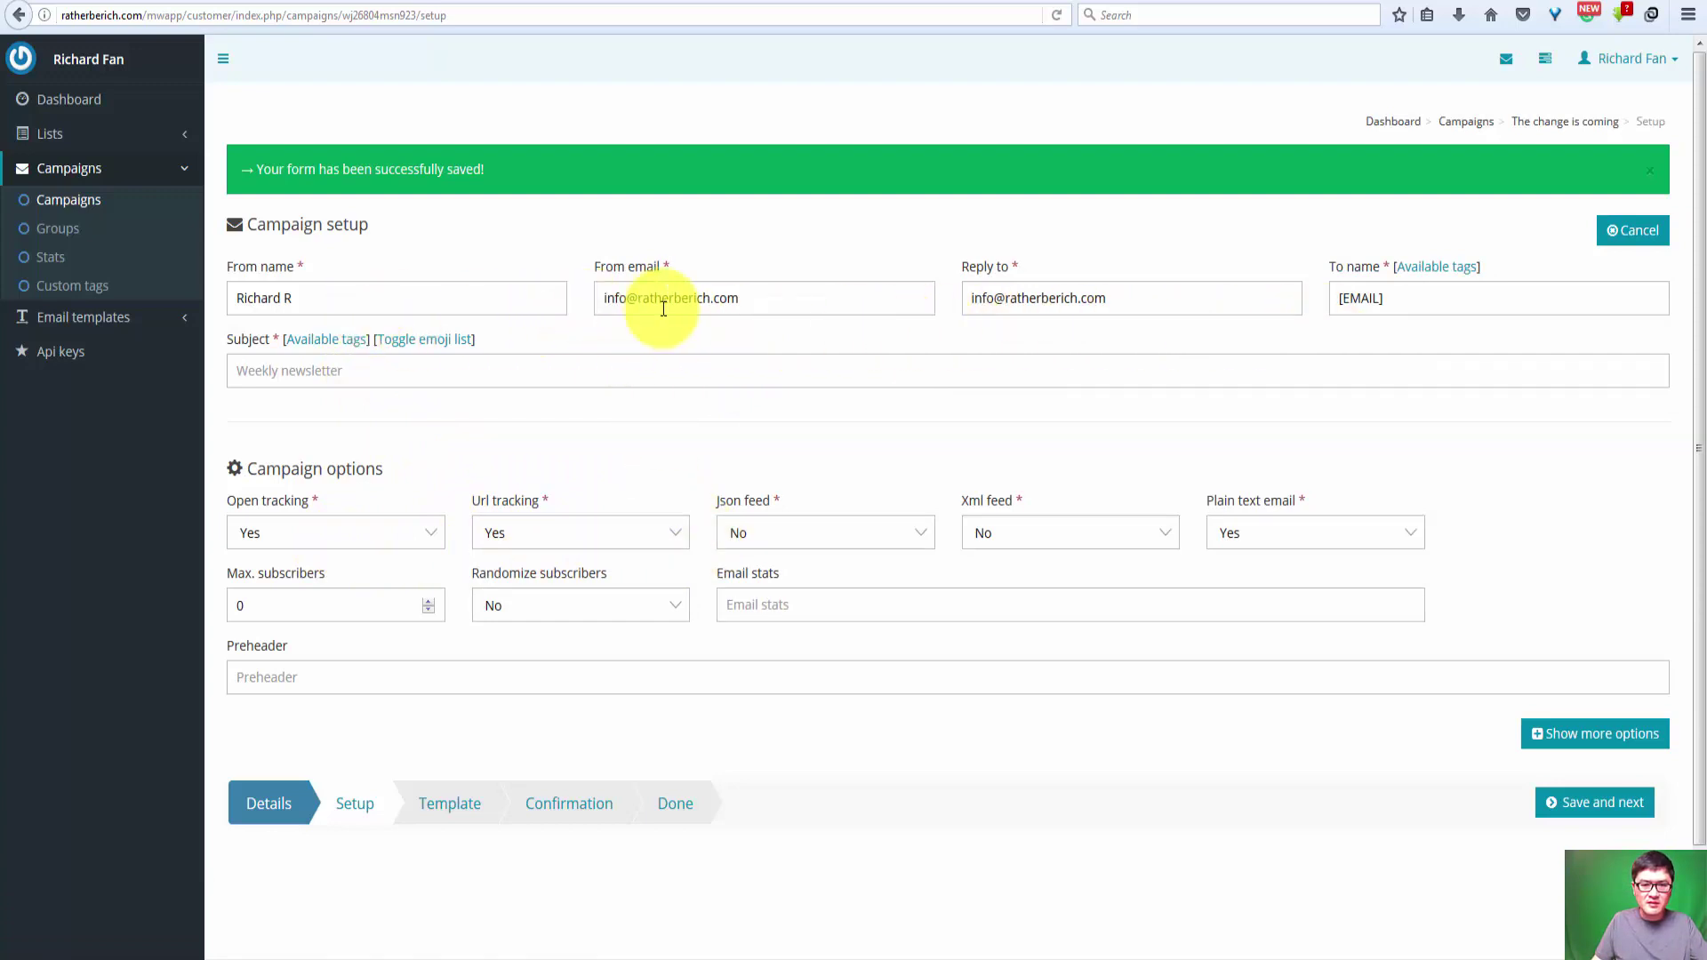
click(383, 382)
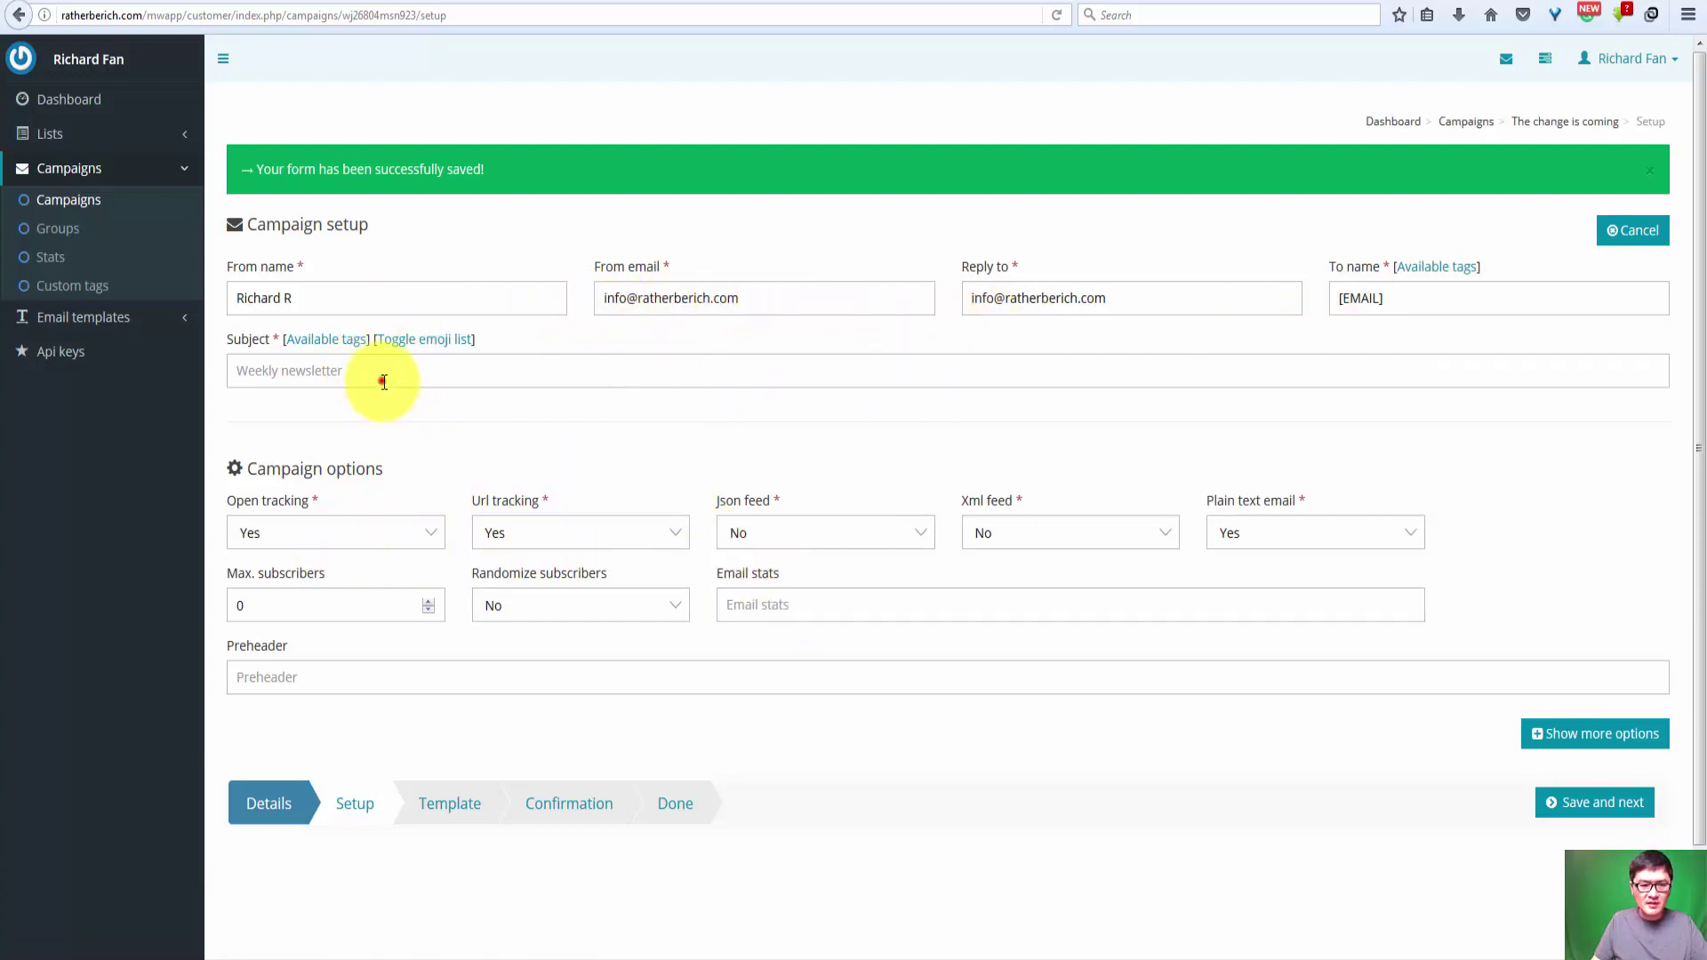
text(The change is coming)
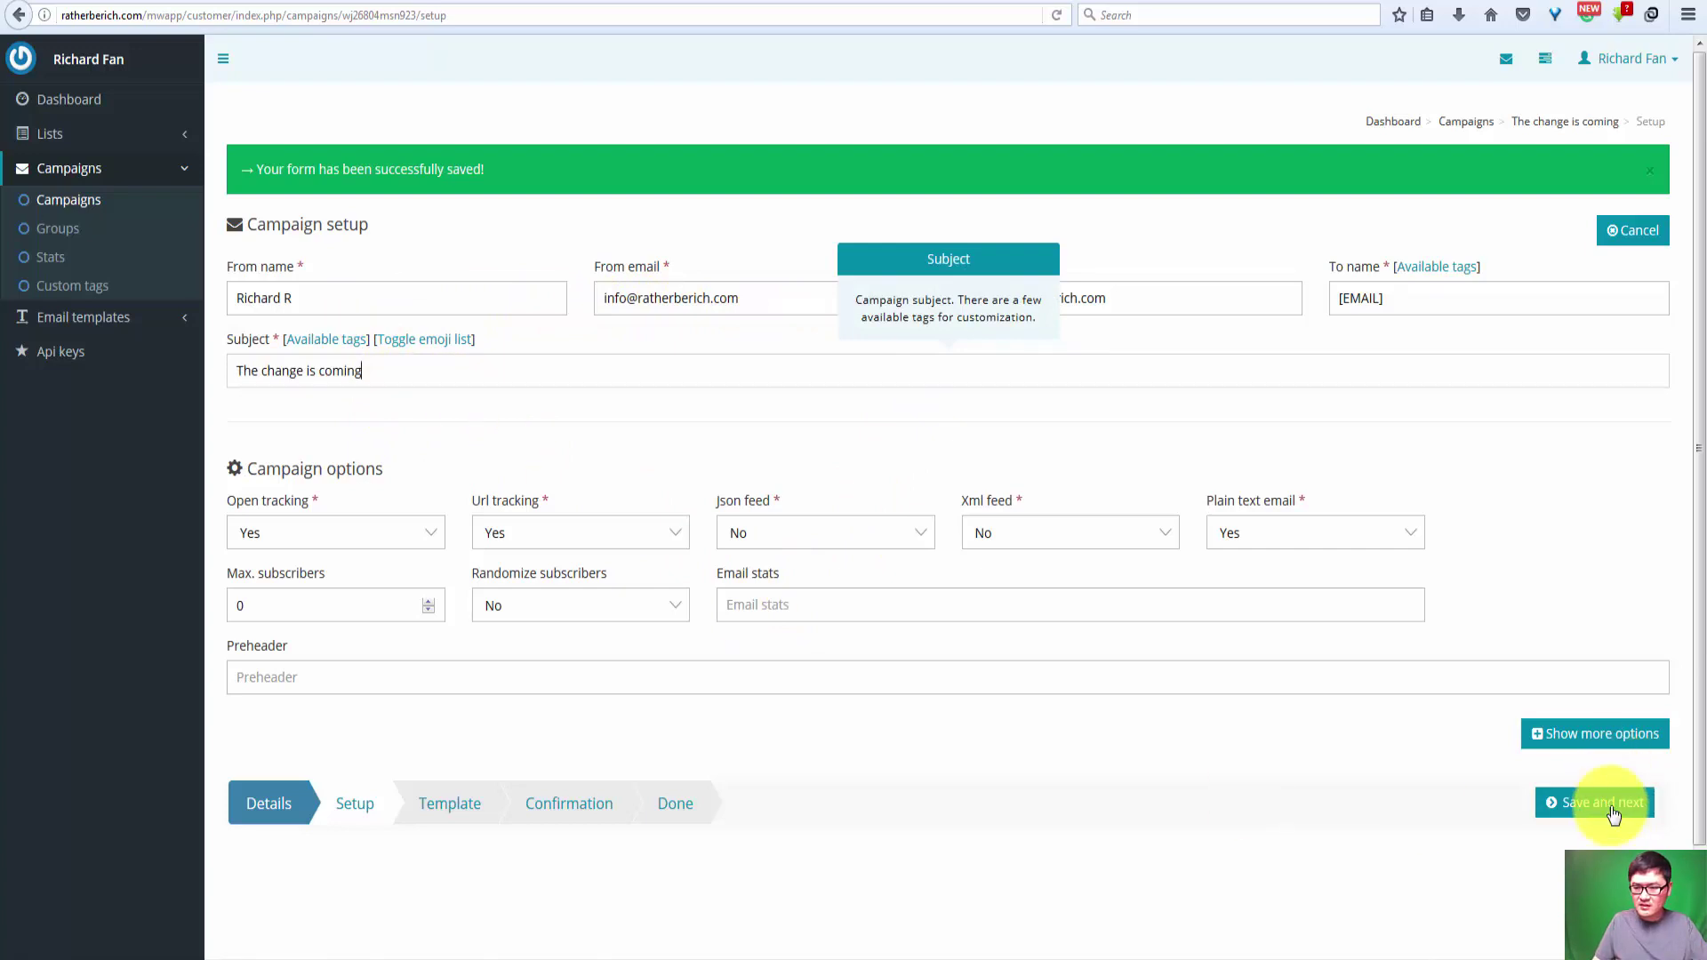
click(1609, 808)
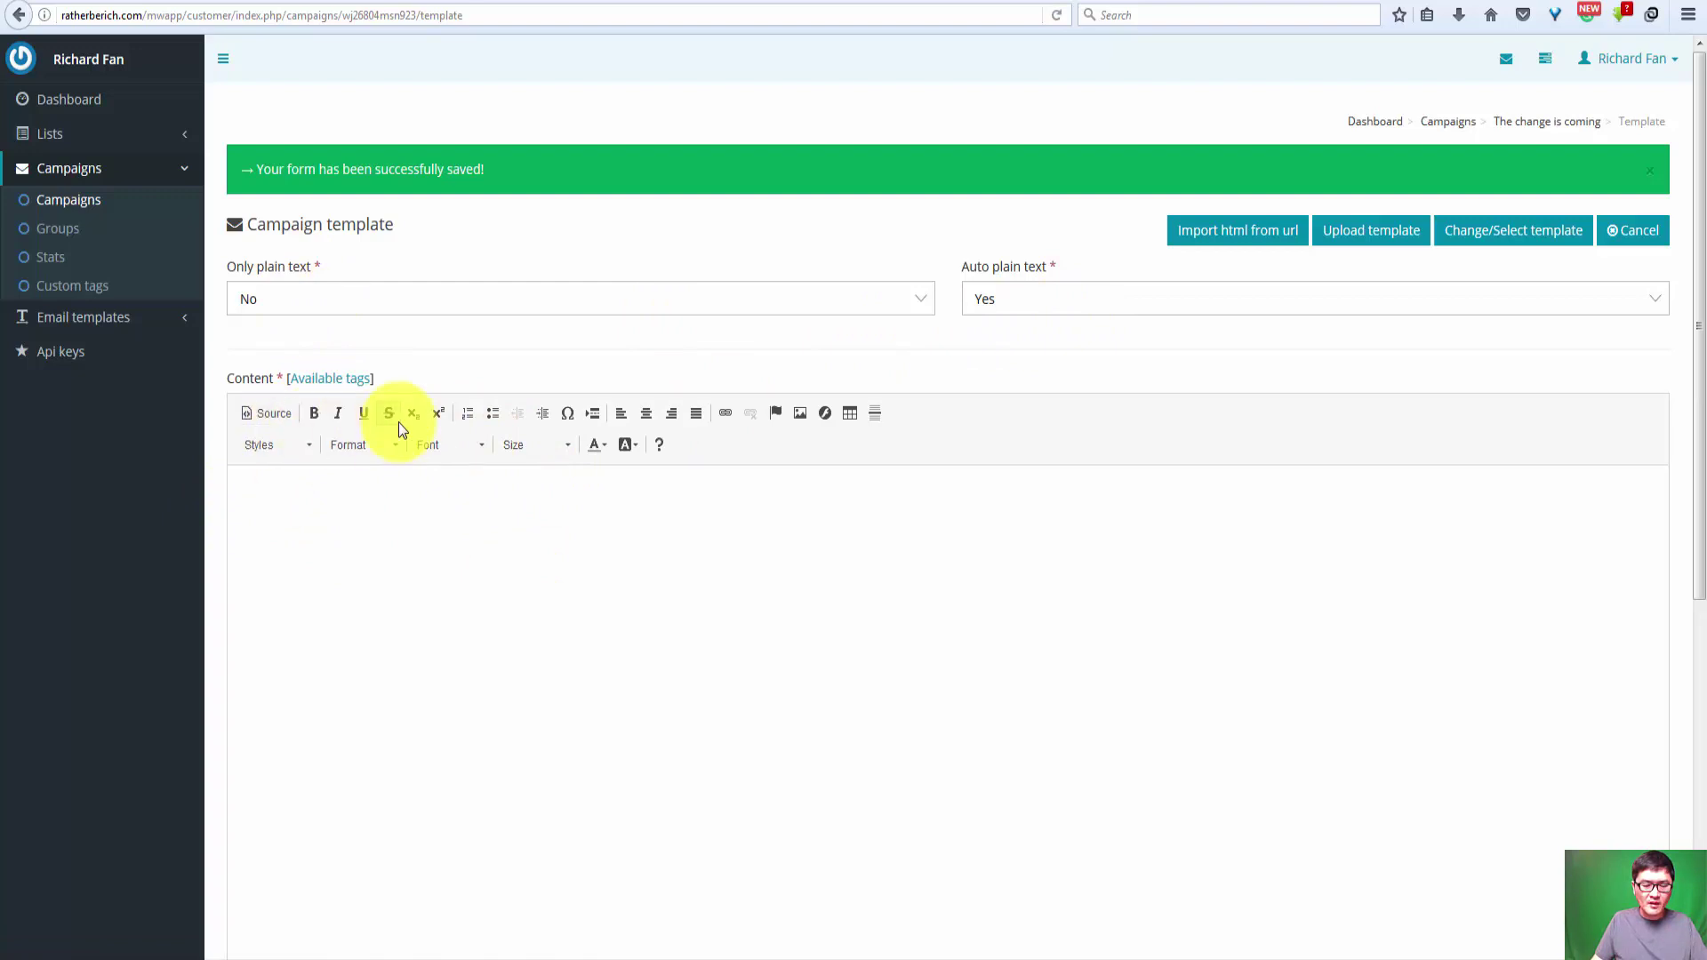
Step: Add a comma after 'thank you for your time' and start a 'P' line below the sign-off
key(alt+Tab)
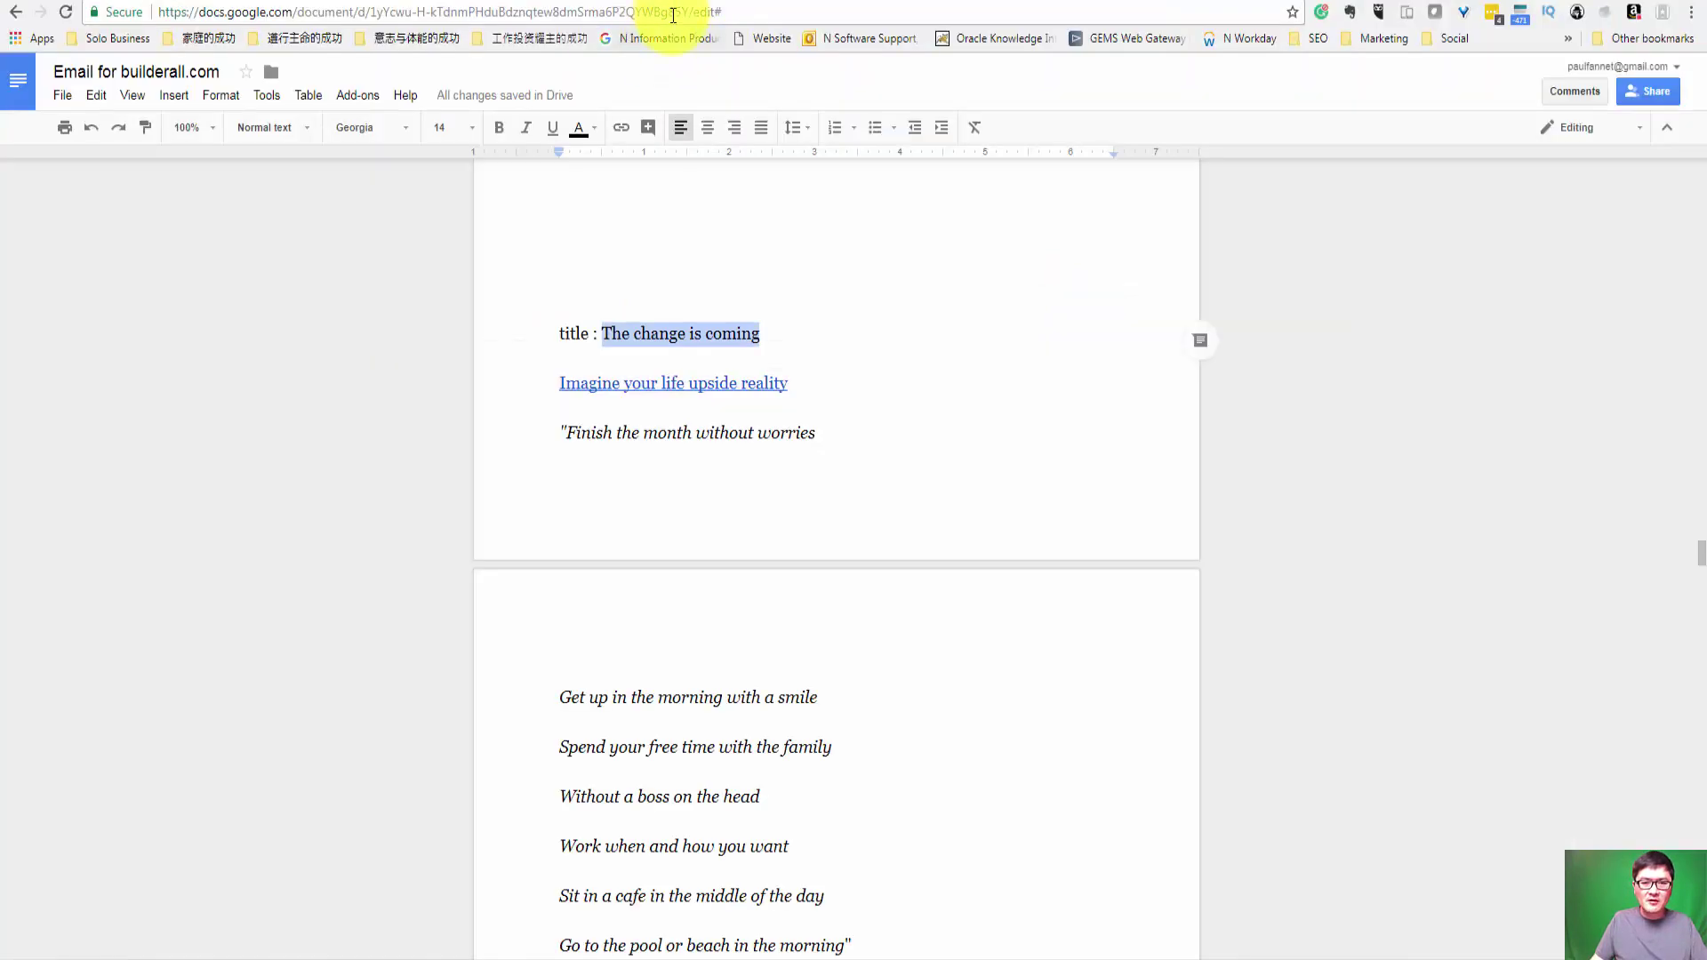
click(561, 380)
scroll(752, 405, down, 3)
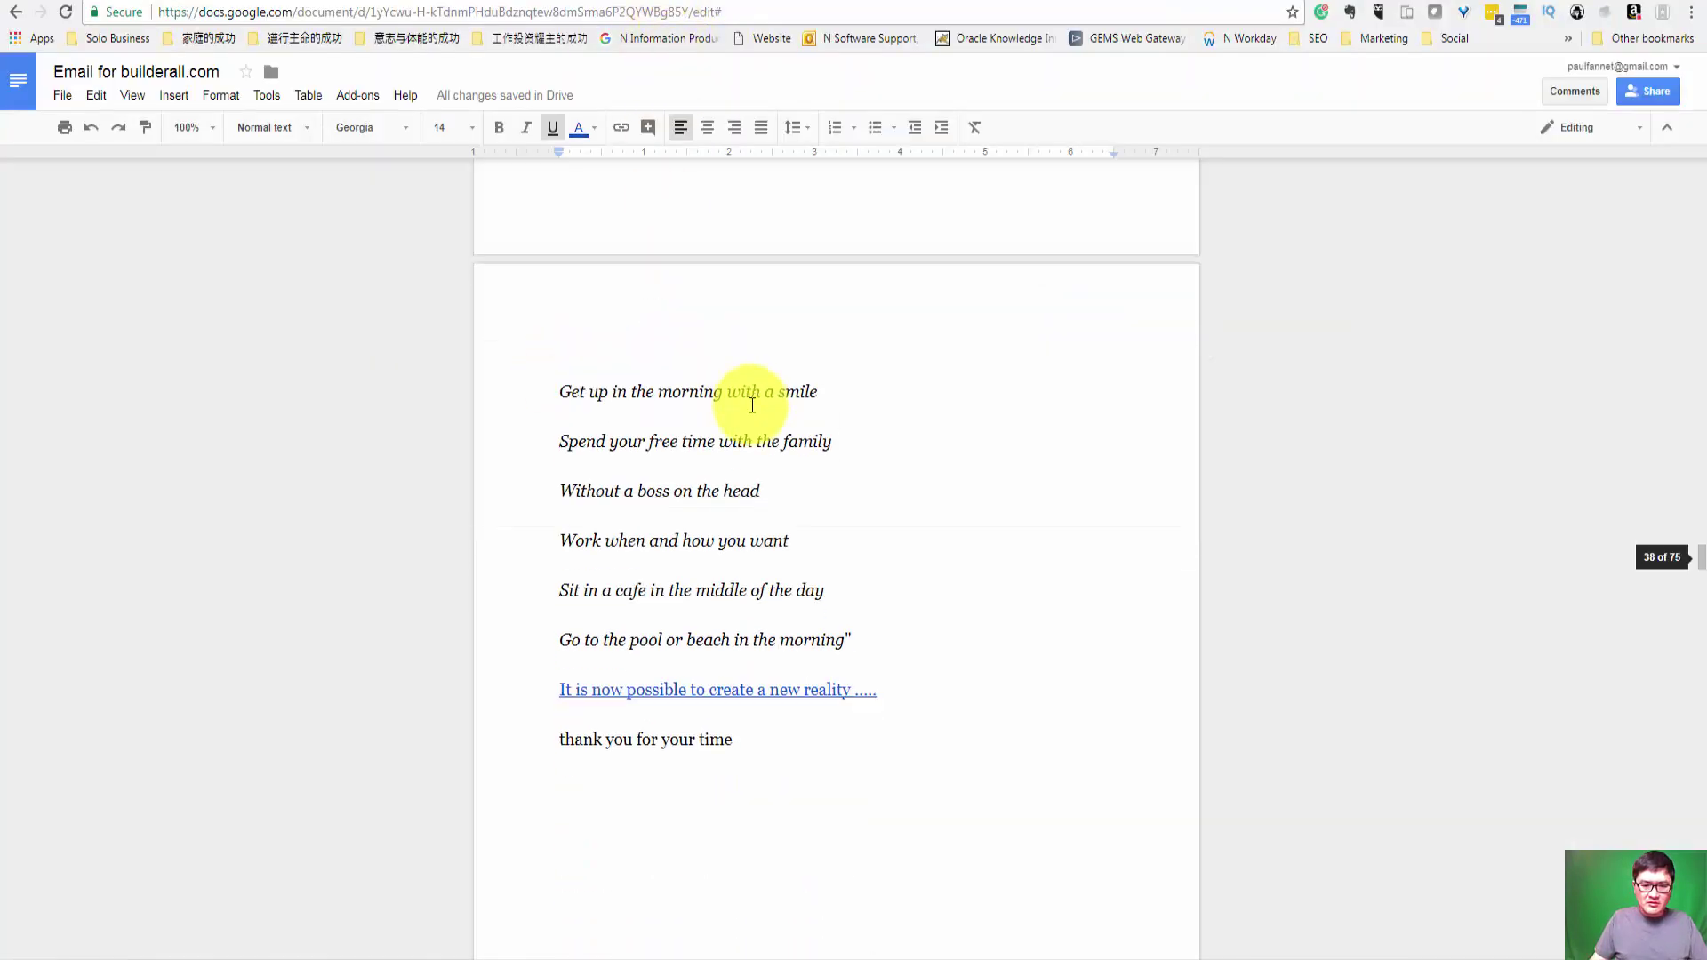
scroll(752, 405, down, 3)
shift+click(754, 477)
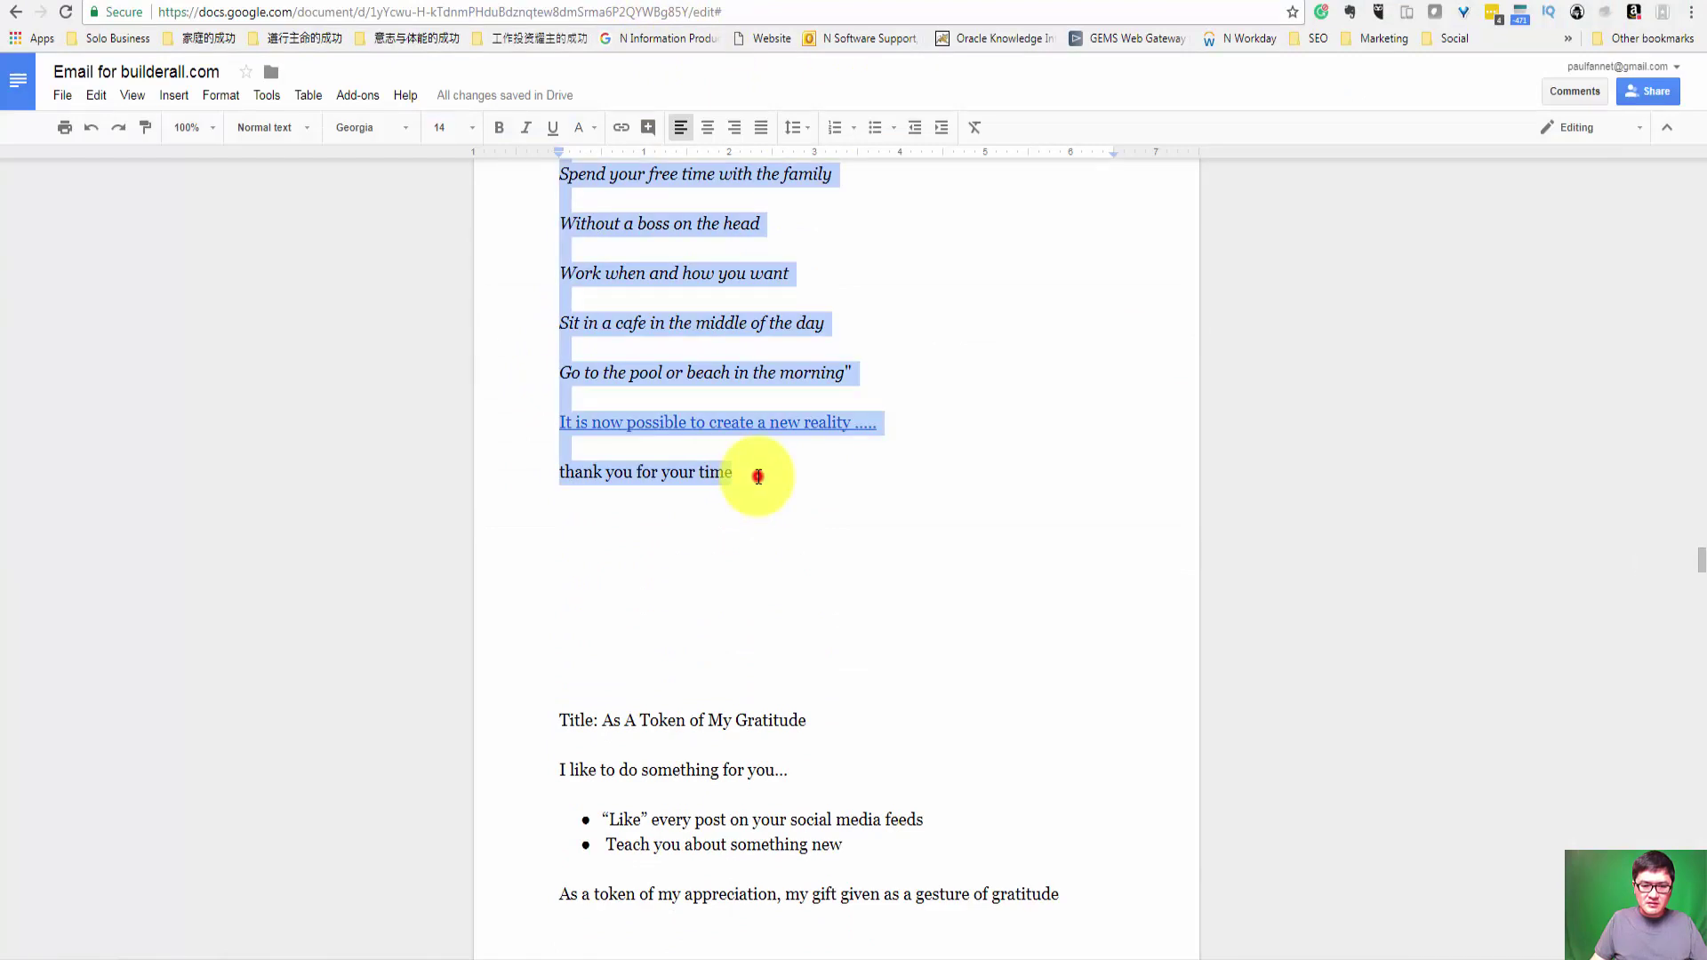
click(686, 509)
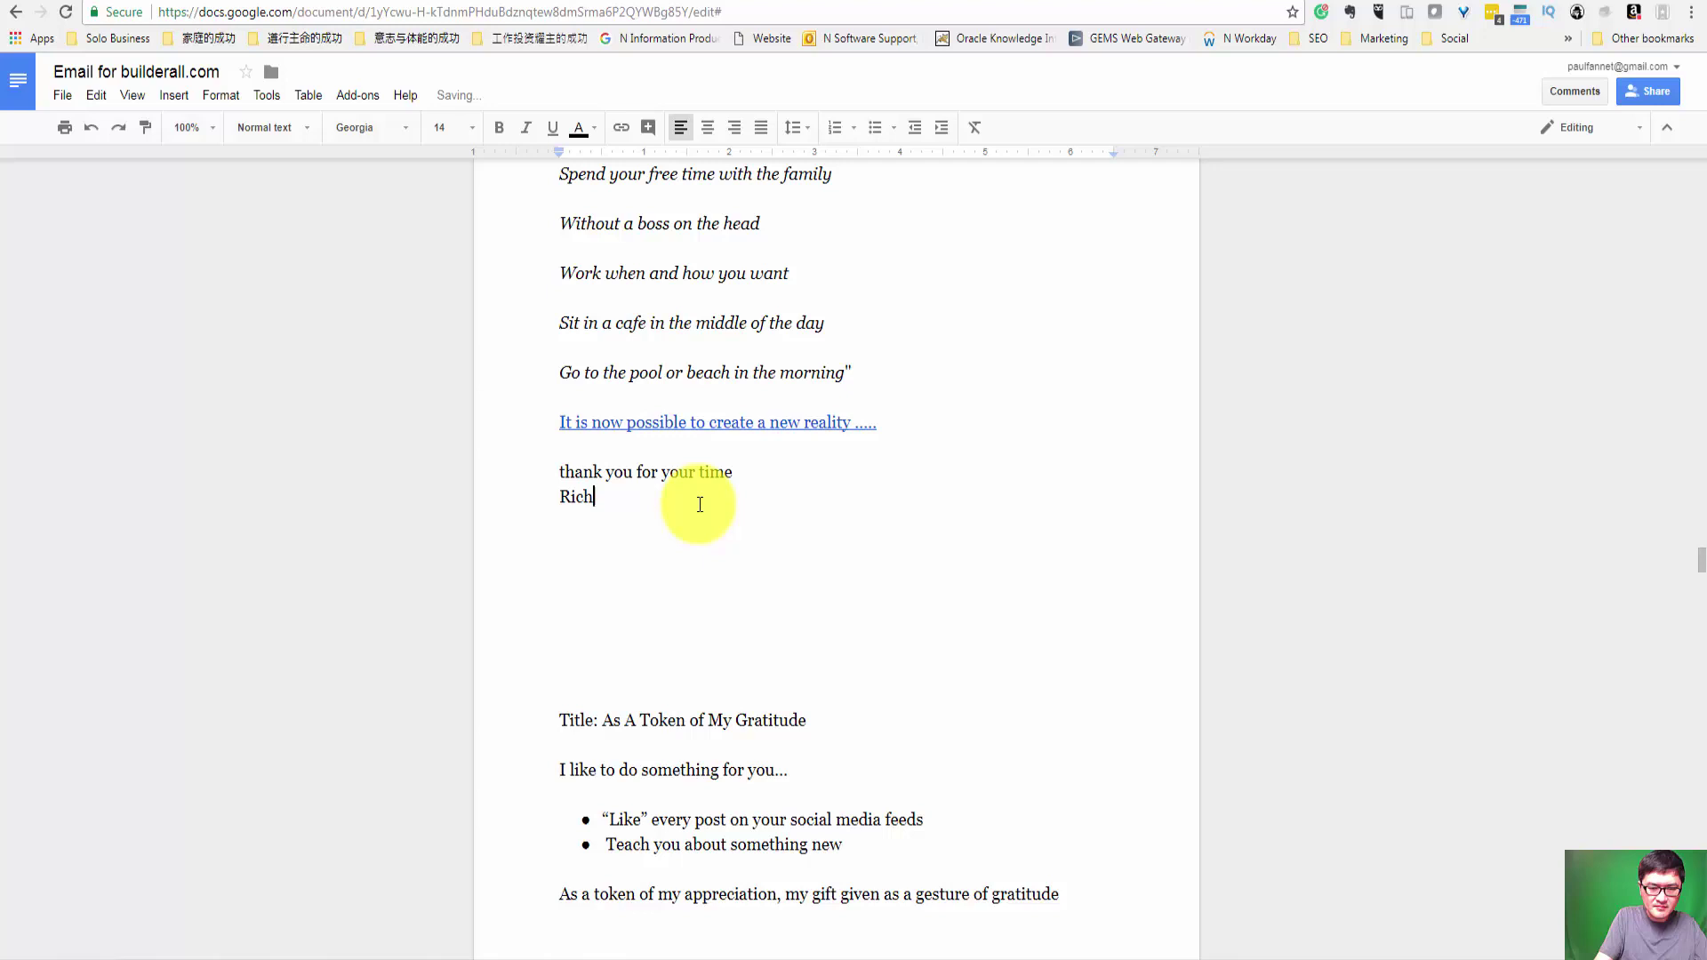
key(Return)
text(P.S.)
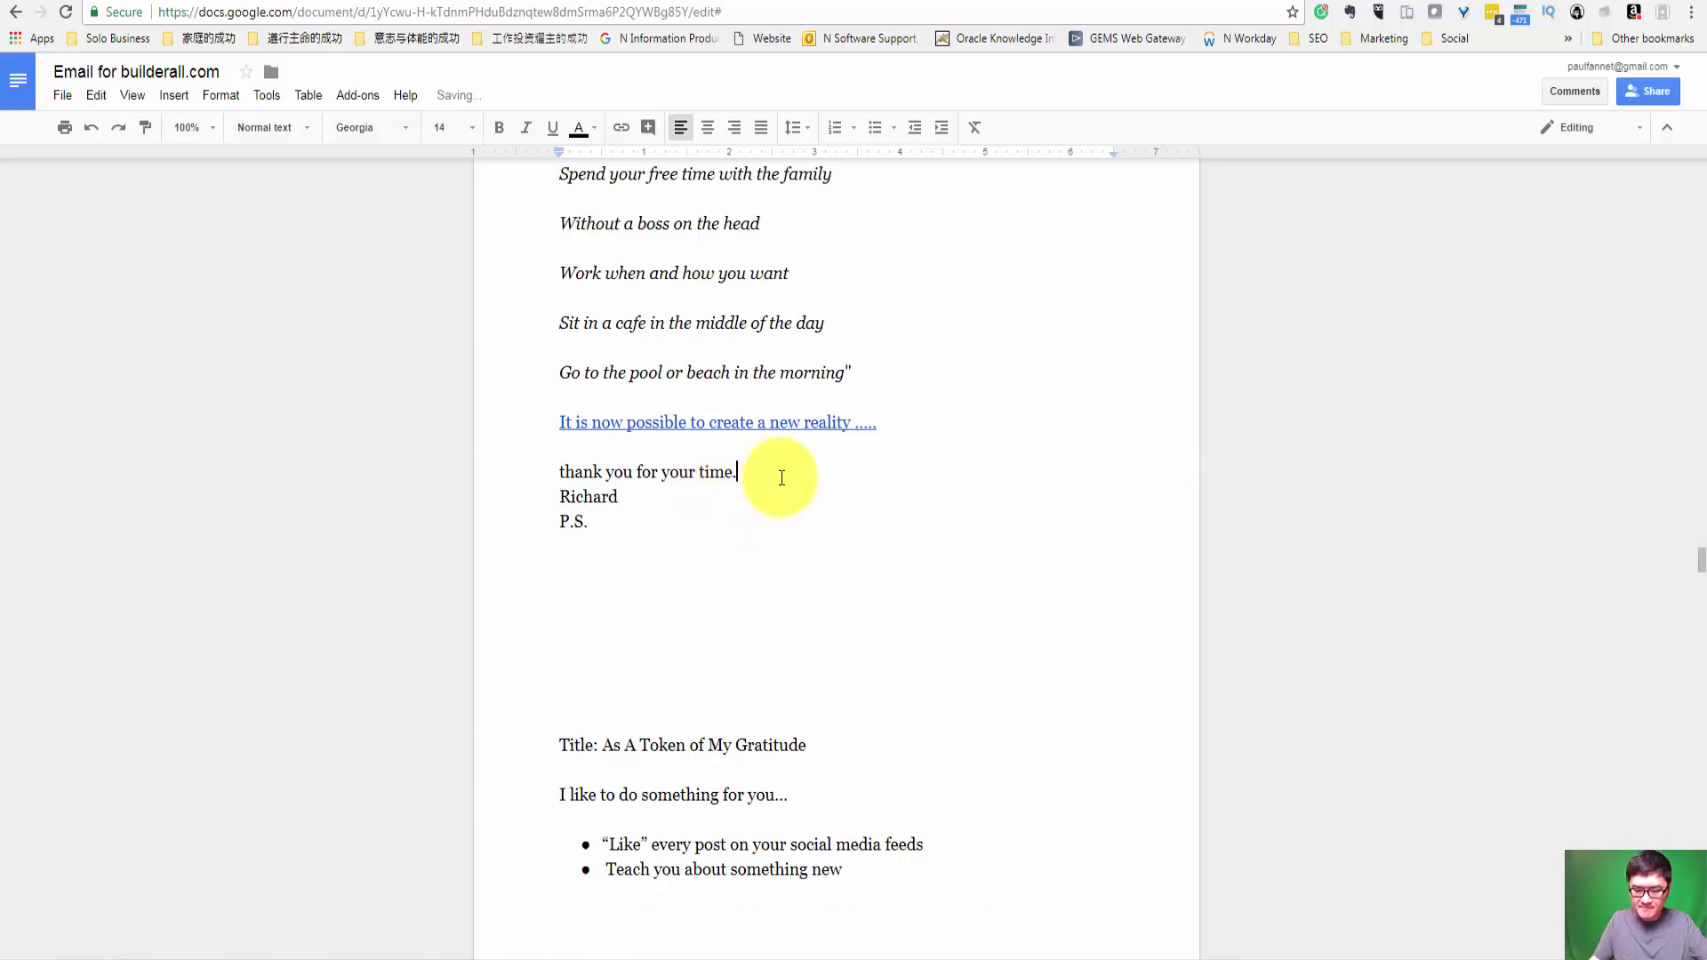
Step: Select the P.P.S. line with its You'll Love This link
scroll(783, 472, down, 8)
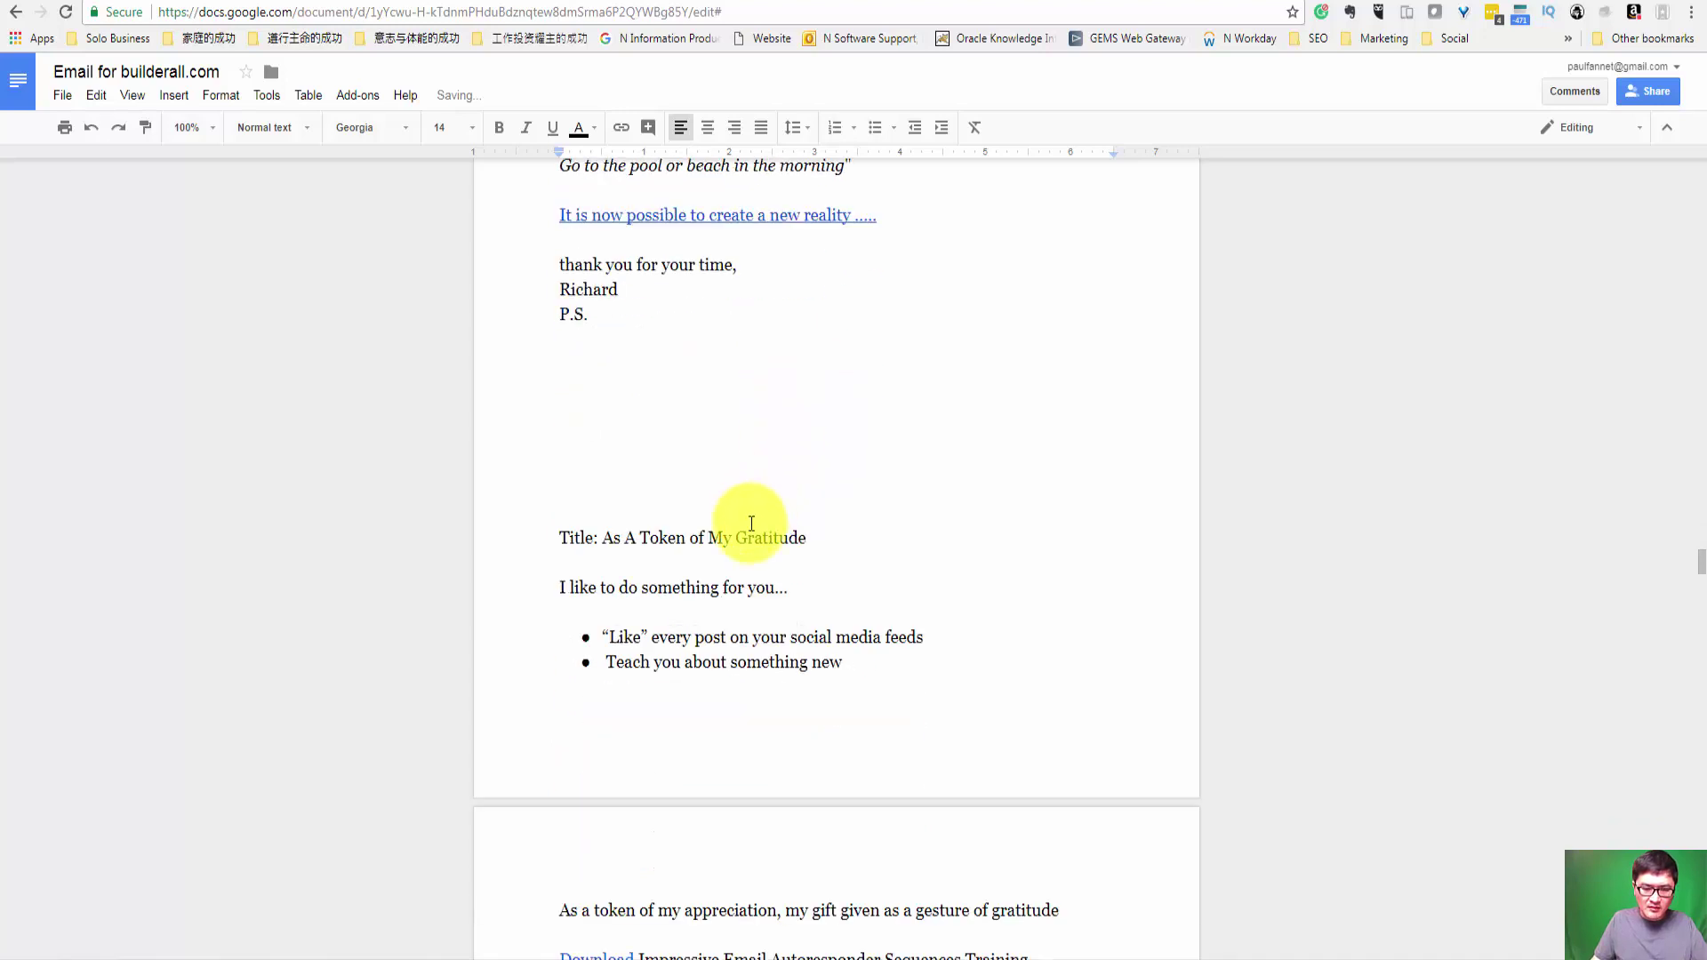
scroll(733, 609, down, 3)
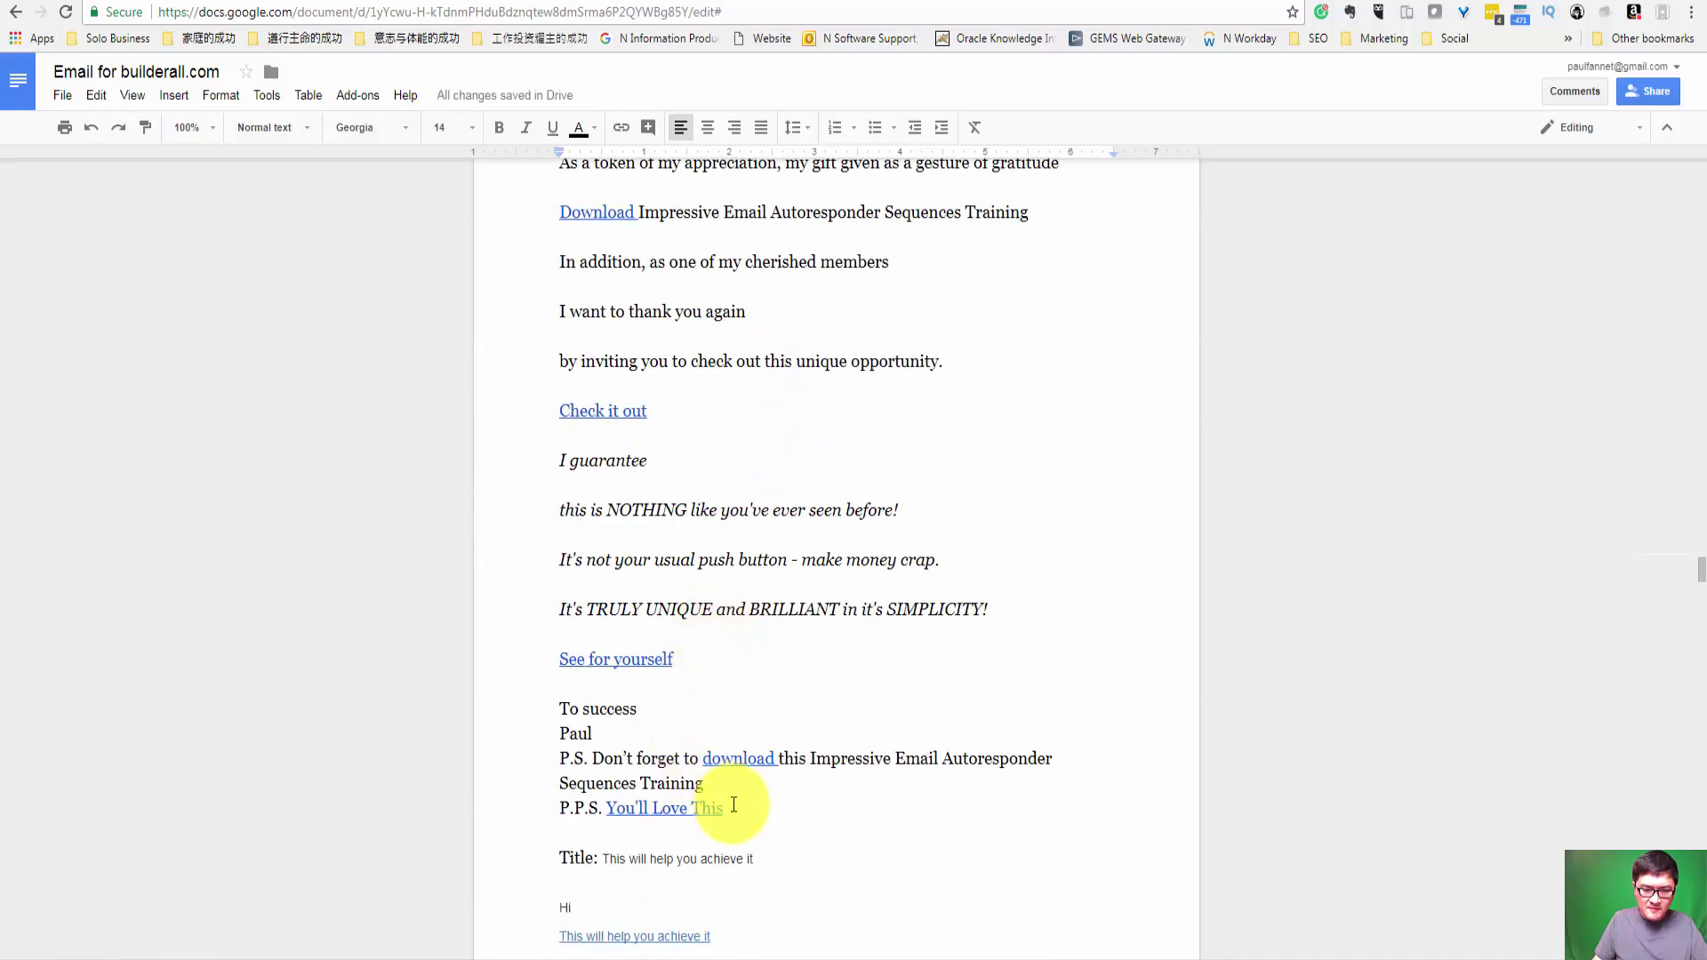
shift+click(567, 796)
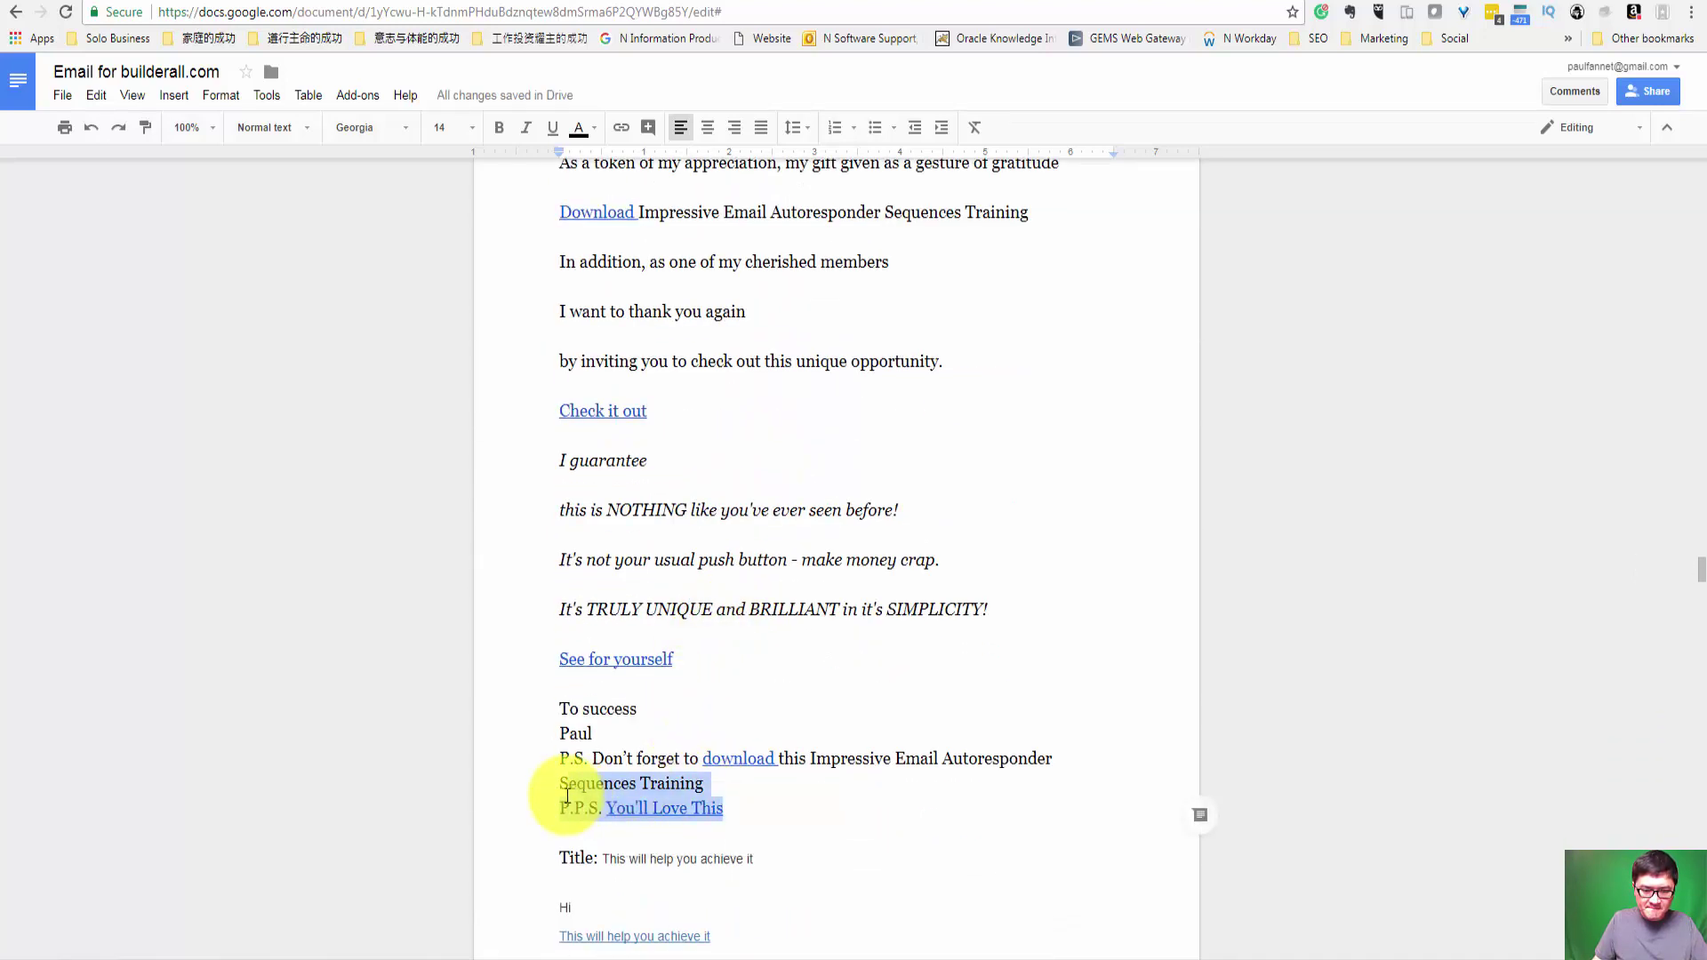
shift+click(563, 770)
click(744, 805)
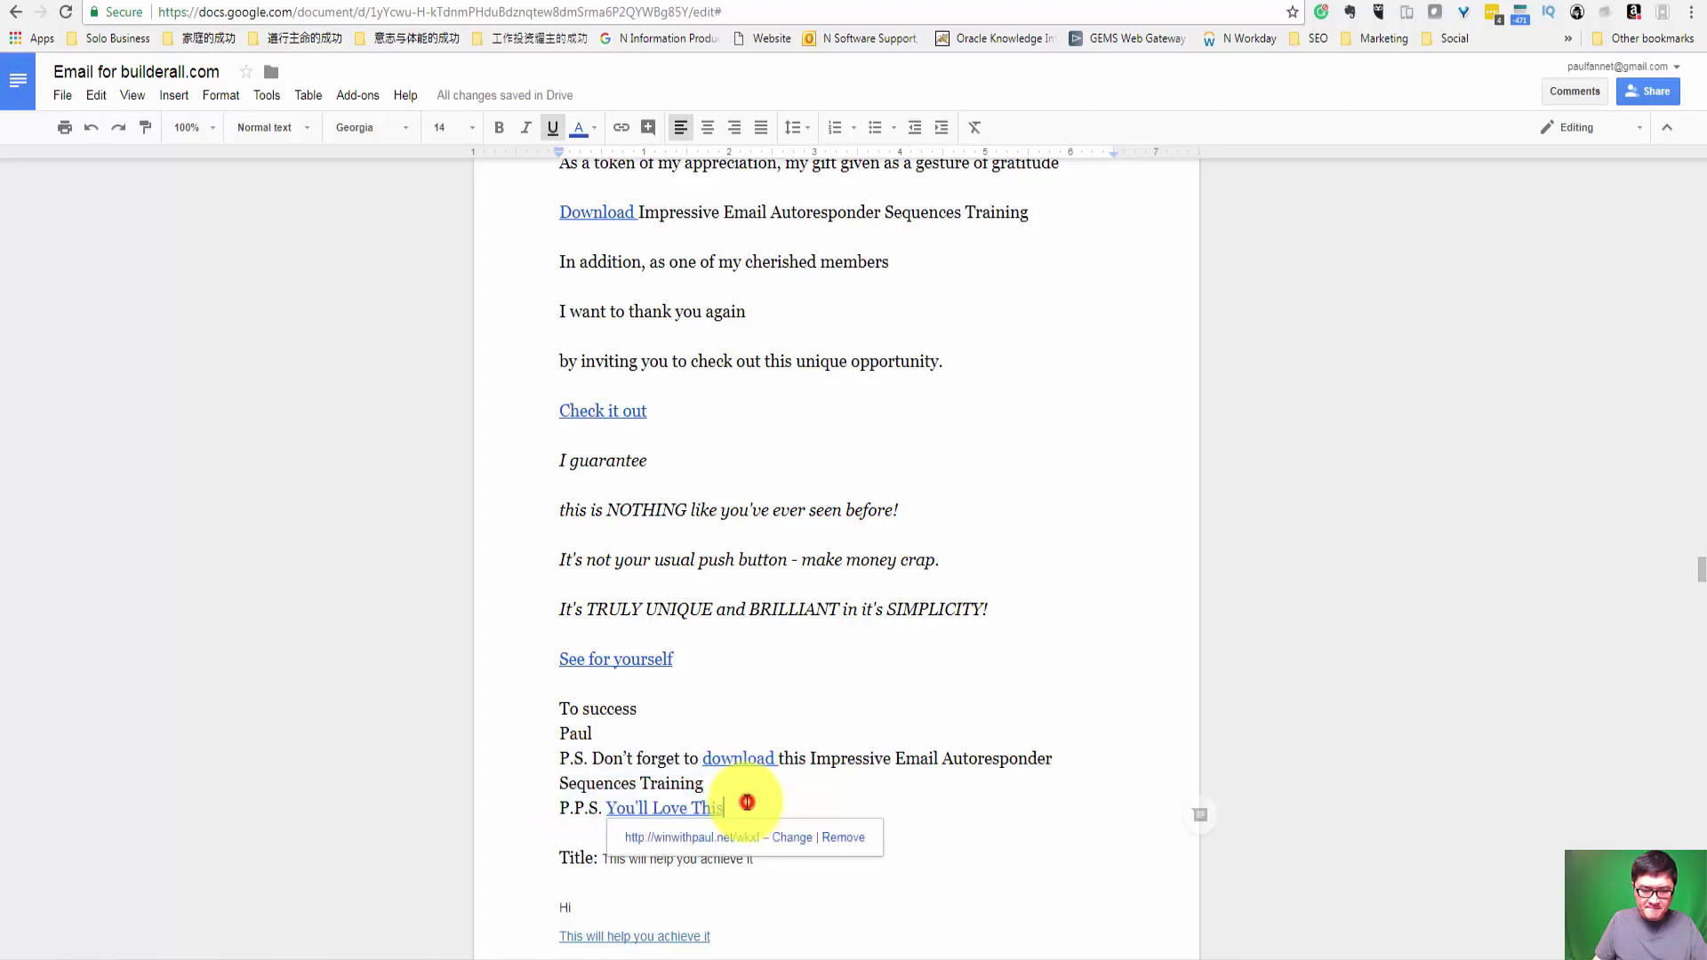
drag(743, 808, 557, 805)
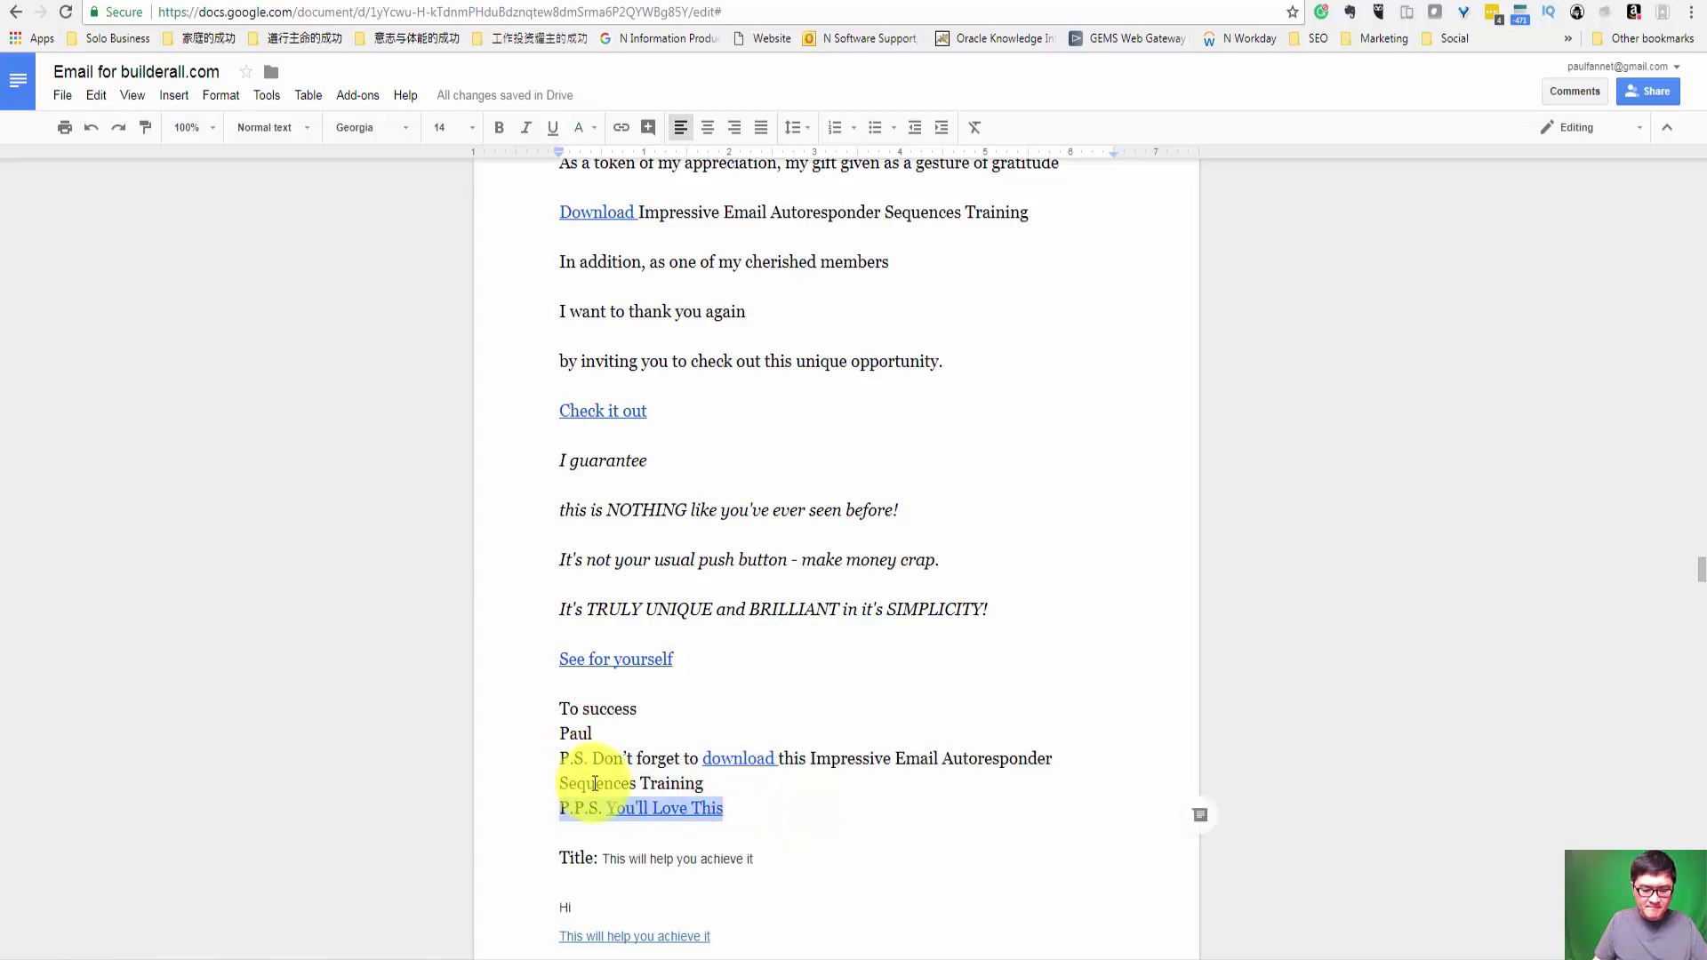
scroll(703, 796, down, 12)
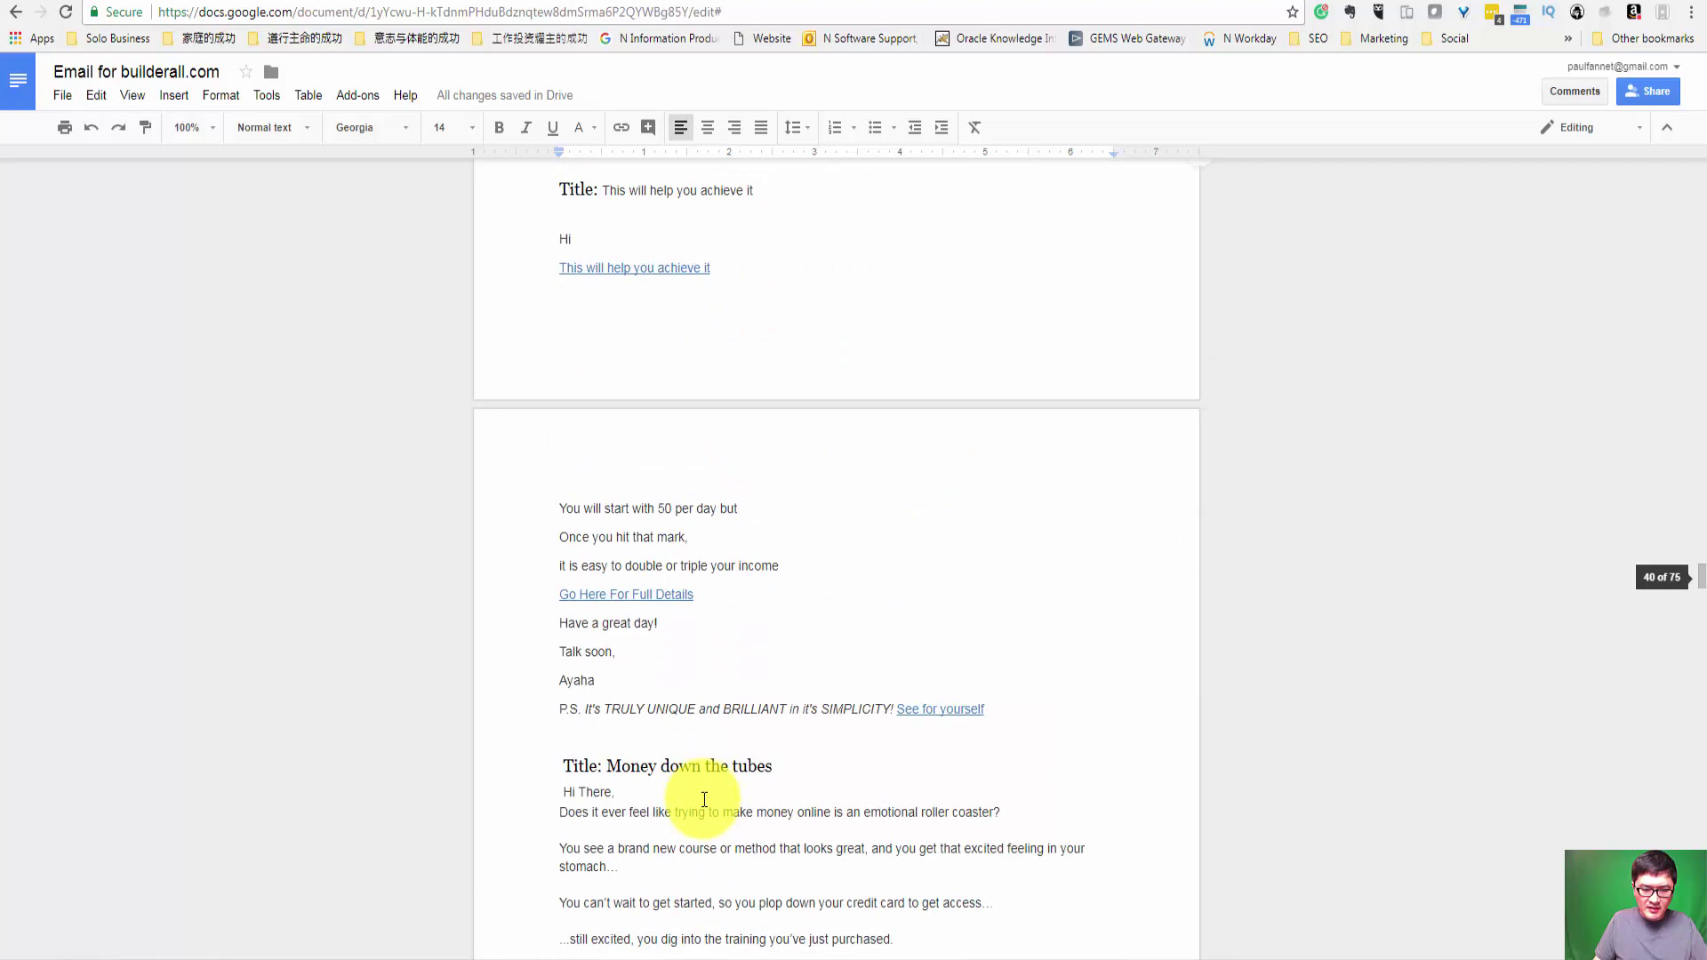
Step: Paste the 'See for yourself' P.S. line under the signature and delete the bare 'P.S.'
drag(581, 348, 556, 322)
key(ctrl+c)
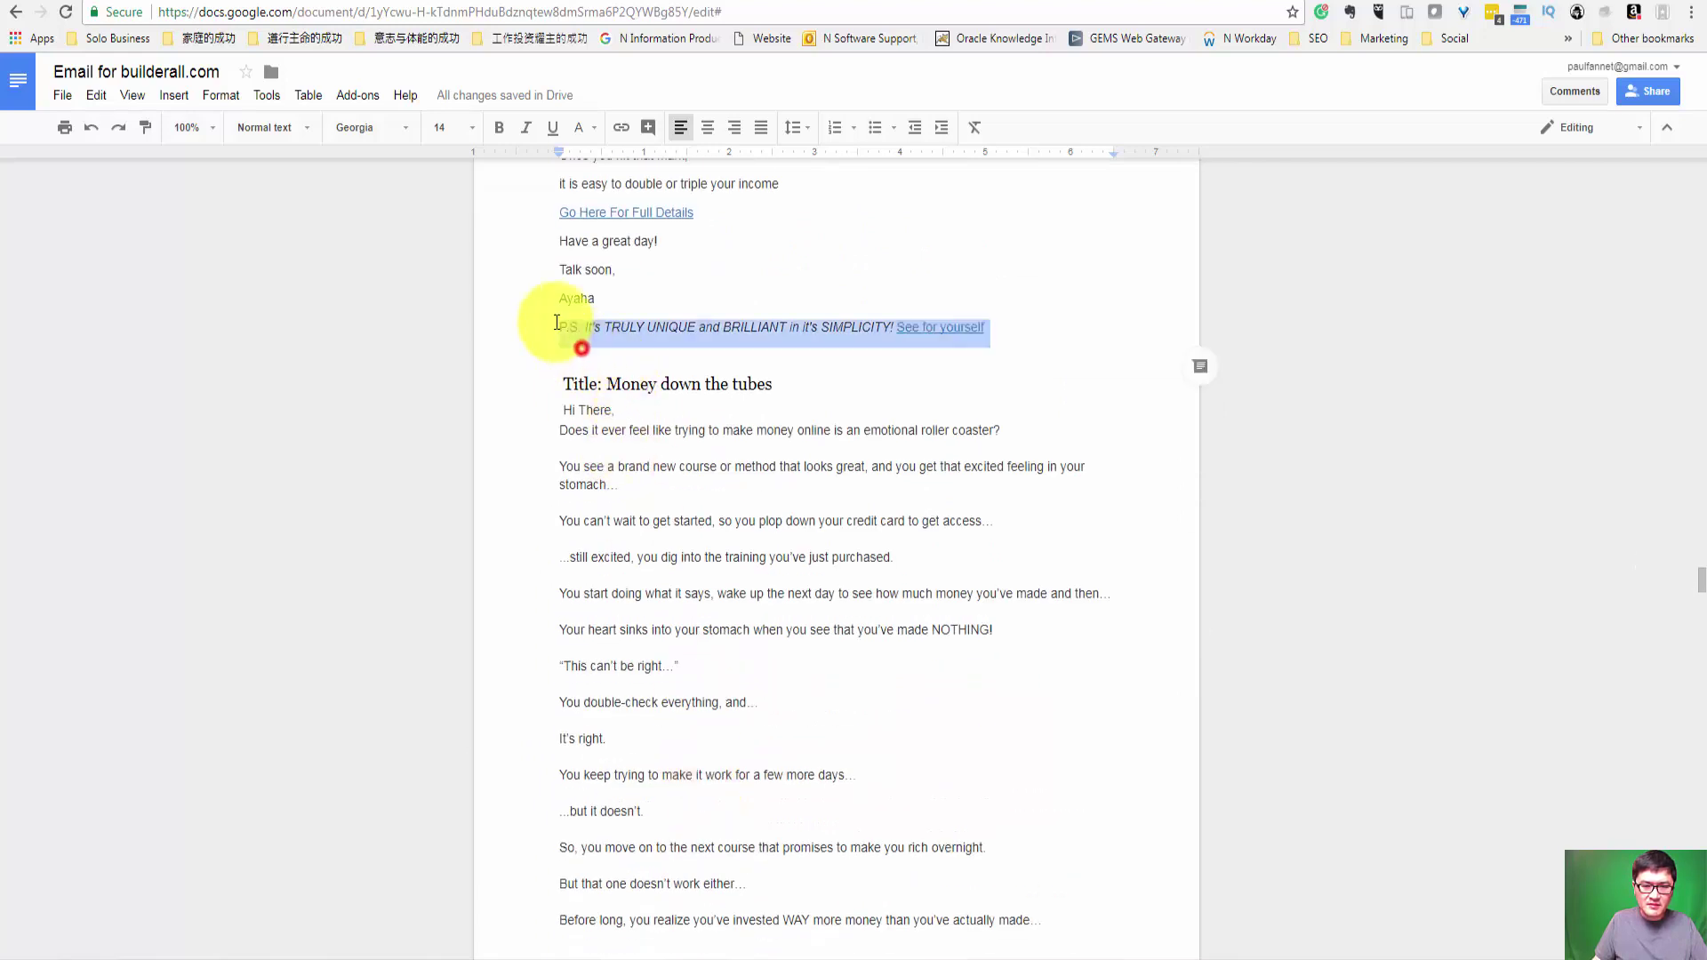
scroll(771, 472, up, 15)
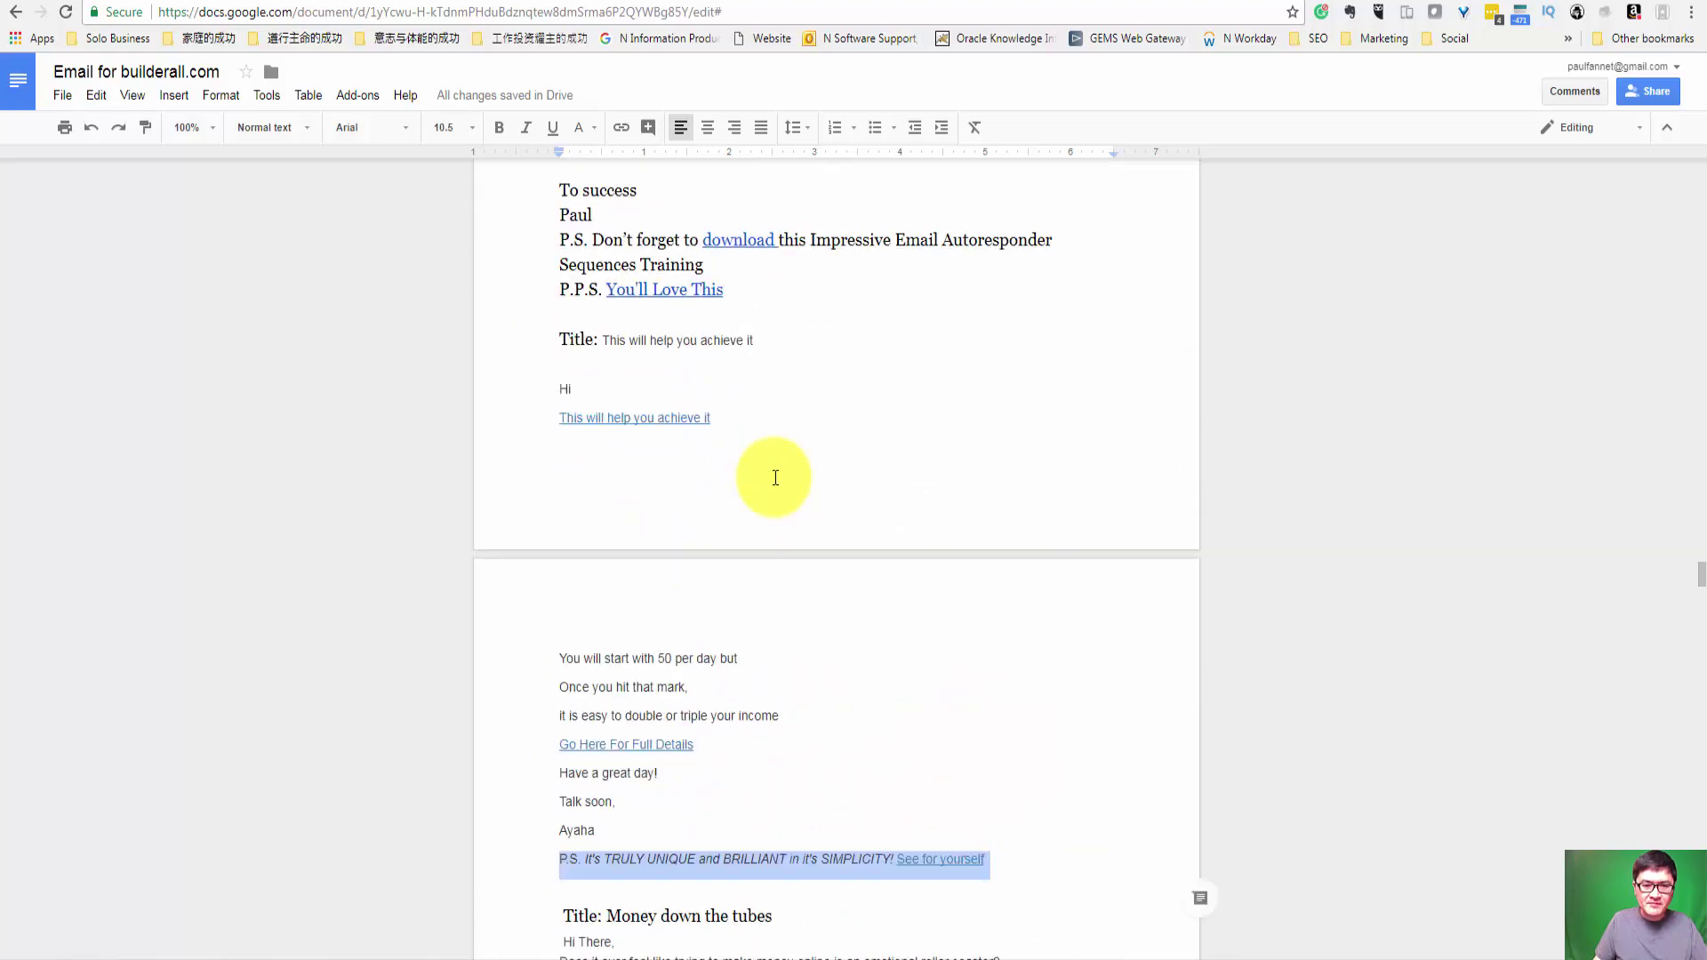
scroll(772, 481, up, 4)
click(621, 554)
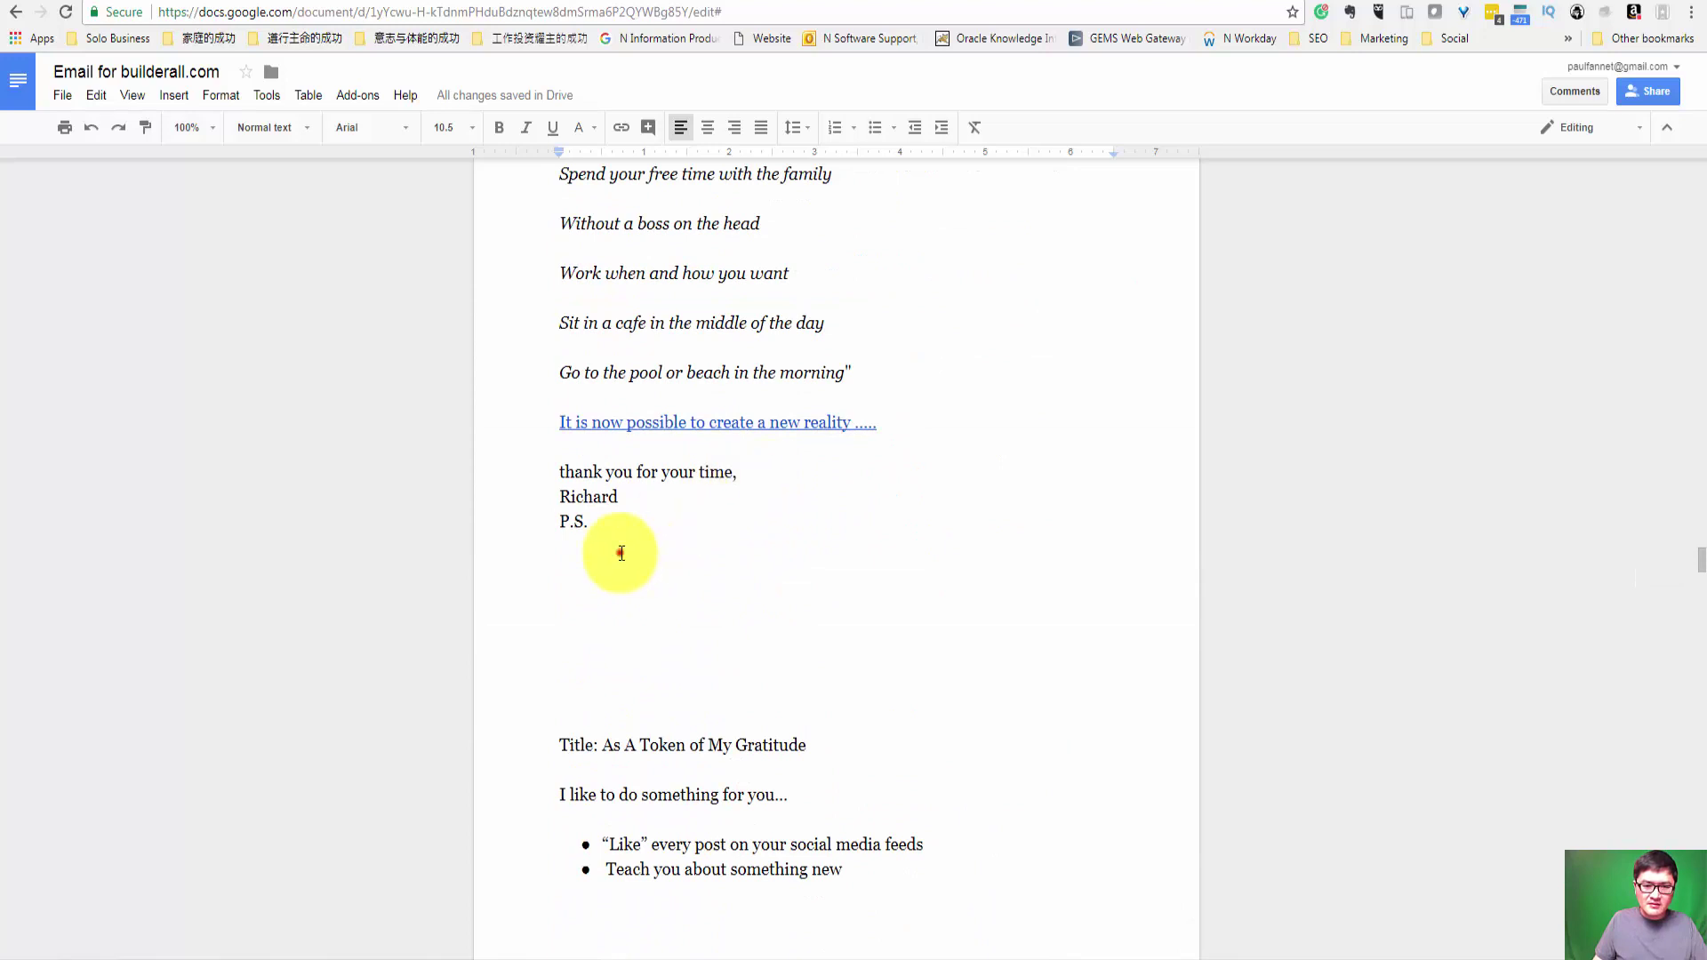
key(ctrl+v)
click(554, 547)
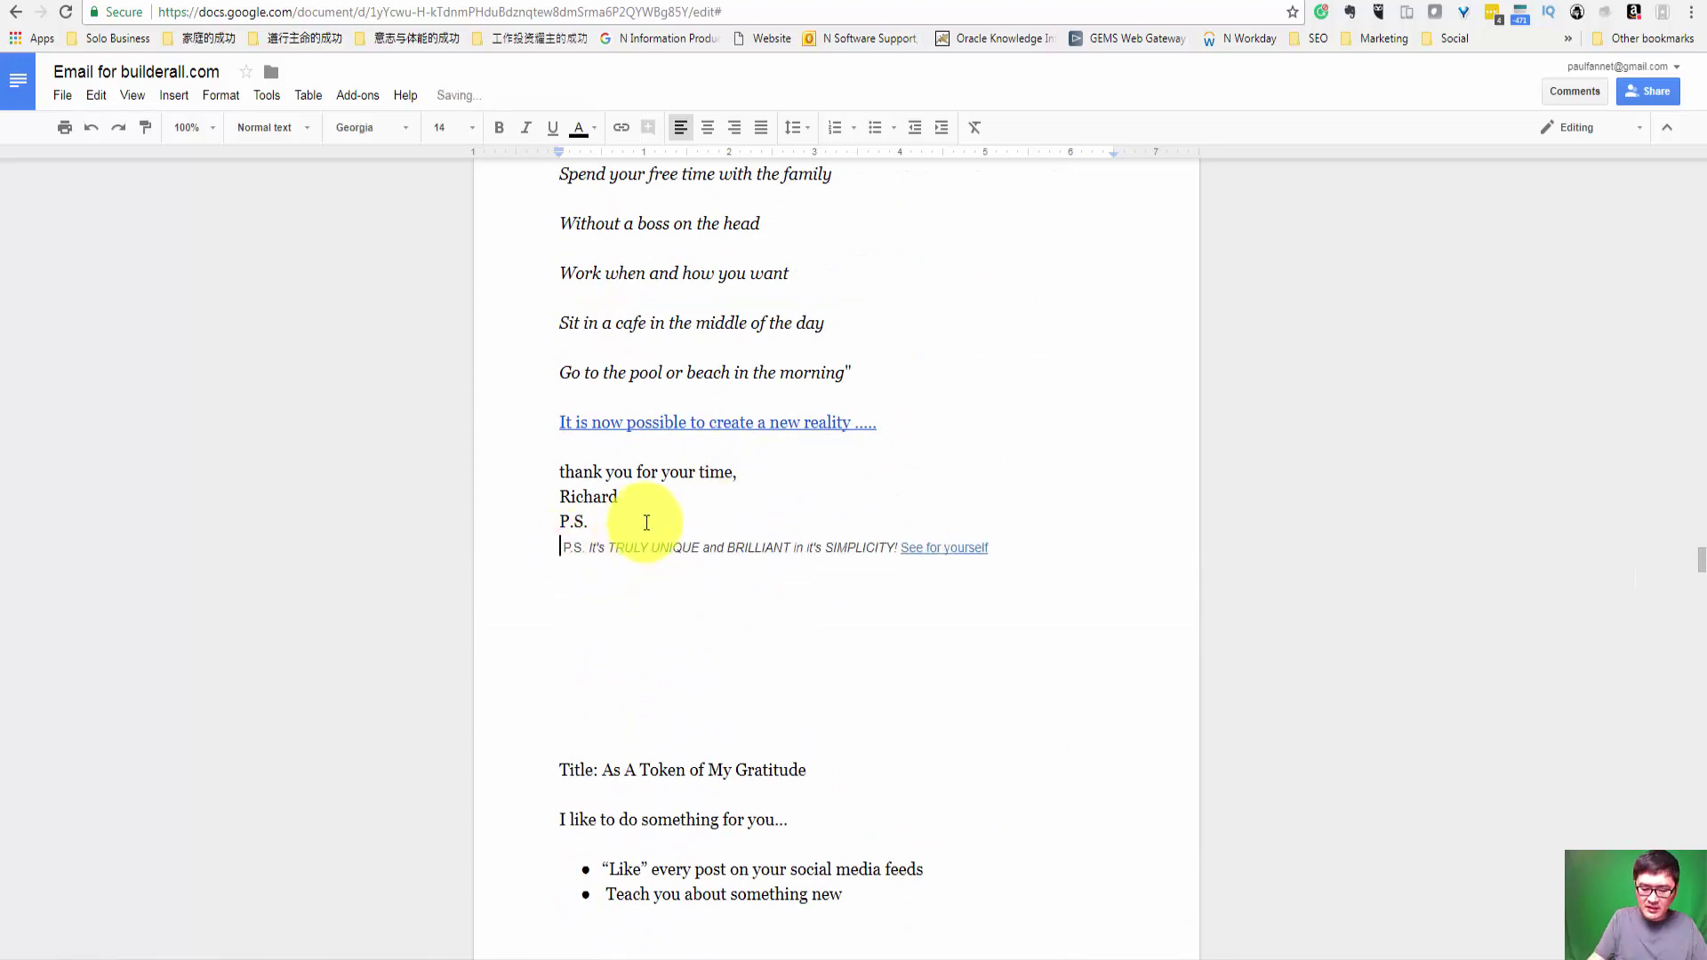
key(Delete)
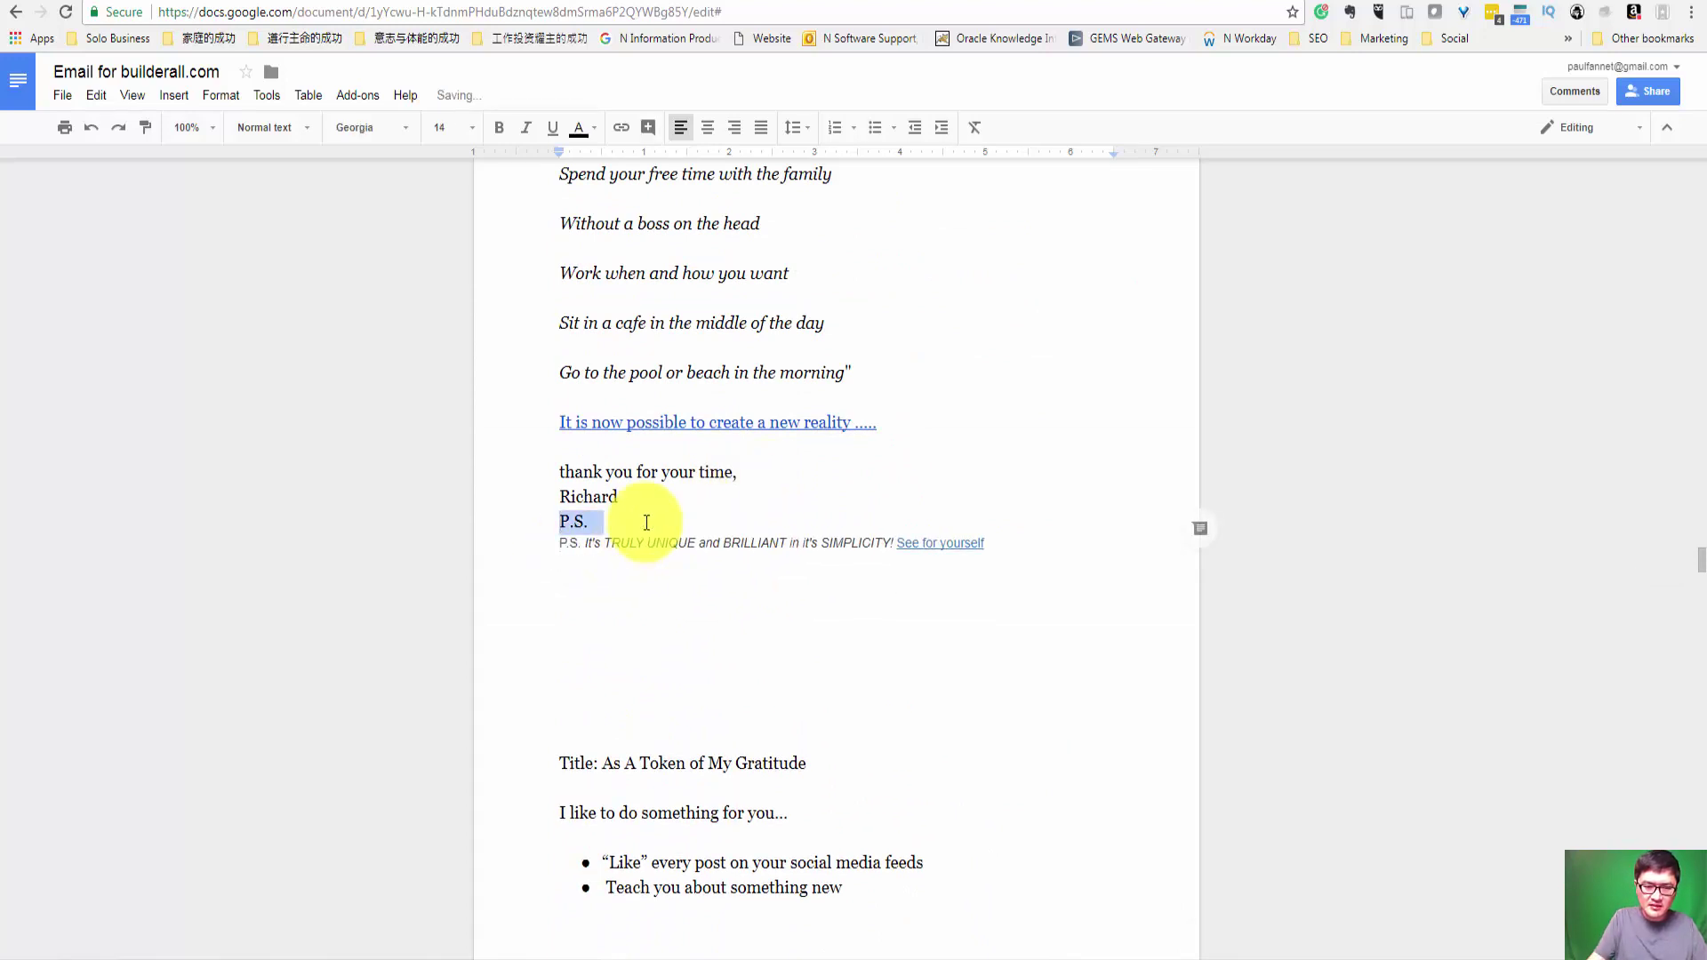
key(BackSpace)
Step: Copy the email body from 'Imagine your life upside reality' and paste it into HTML Cleaner
scroll(702, 525, up, 2)
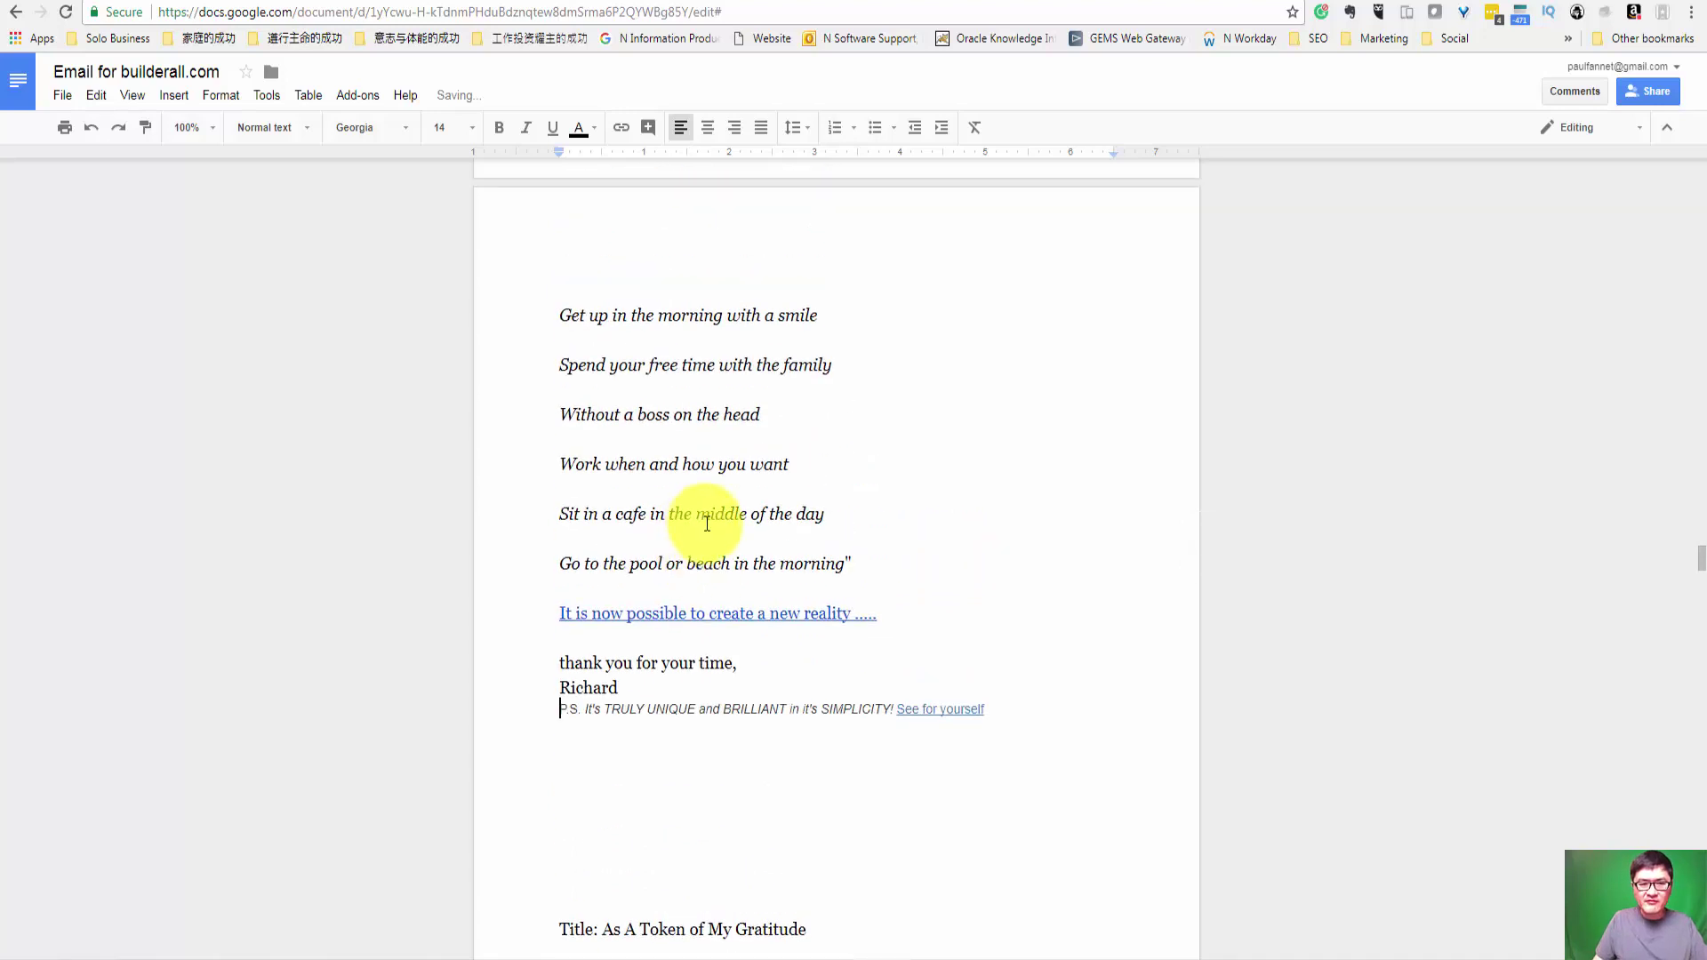
scroll(707, 525, up, 4)
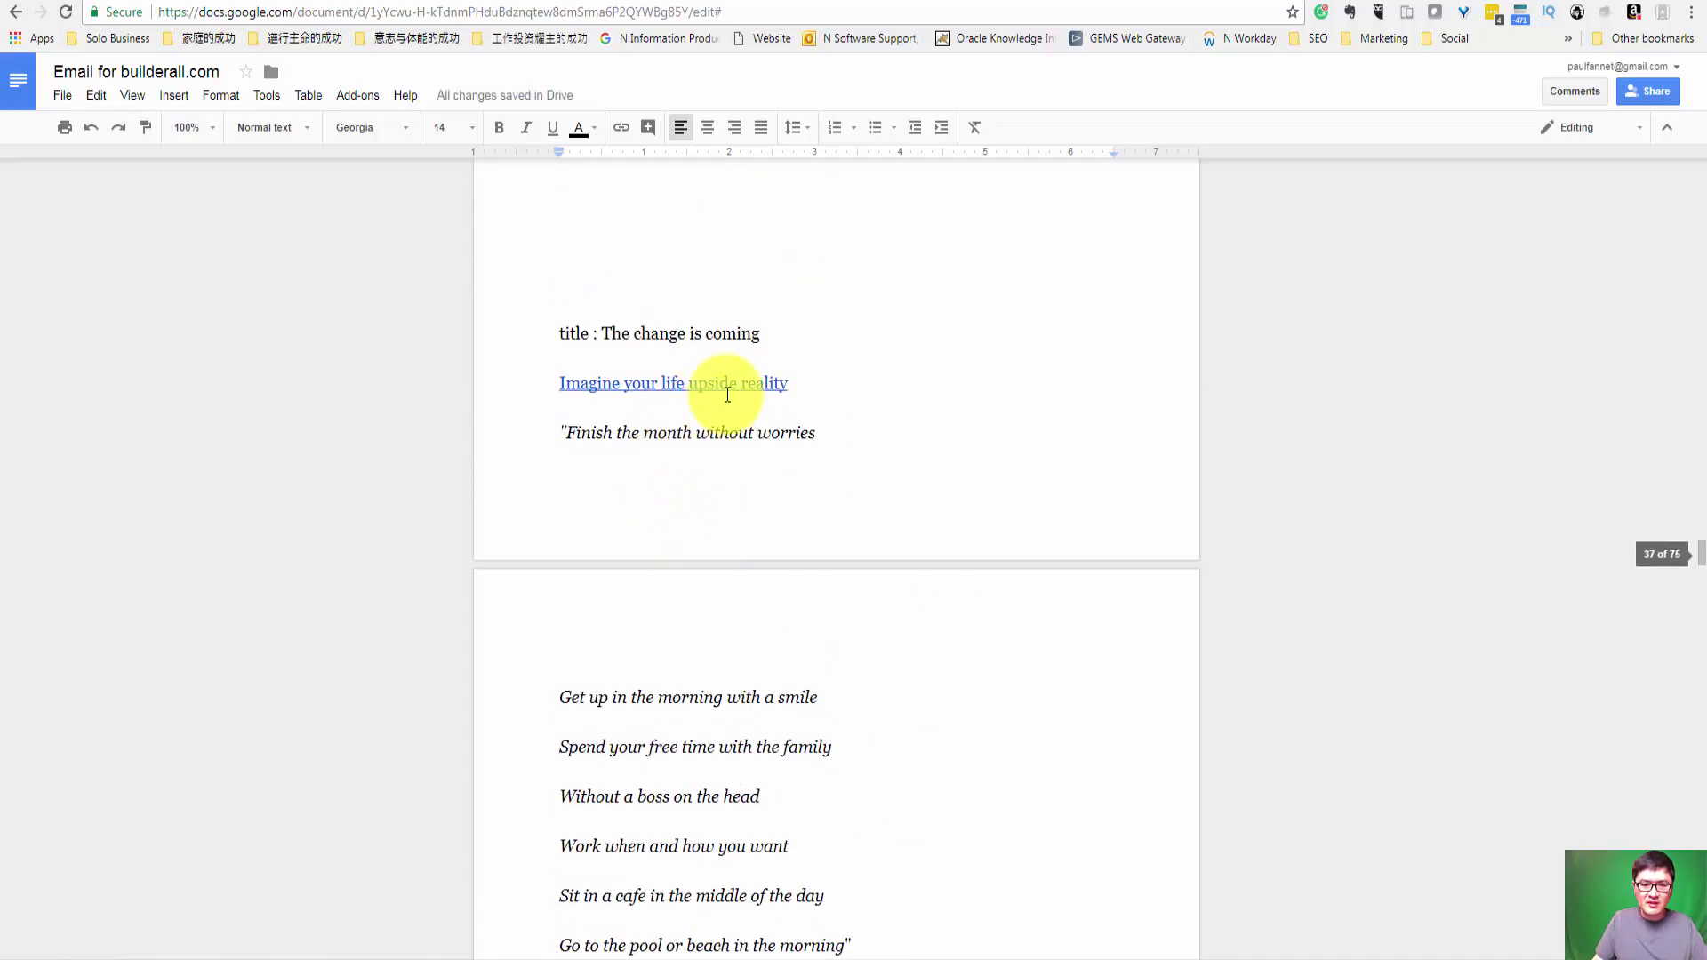
scroll(732, 568, down, 3)
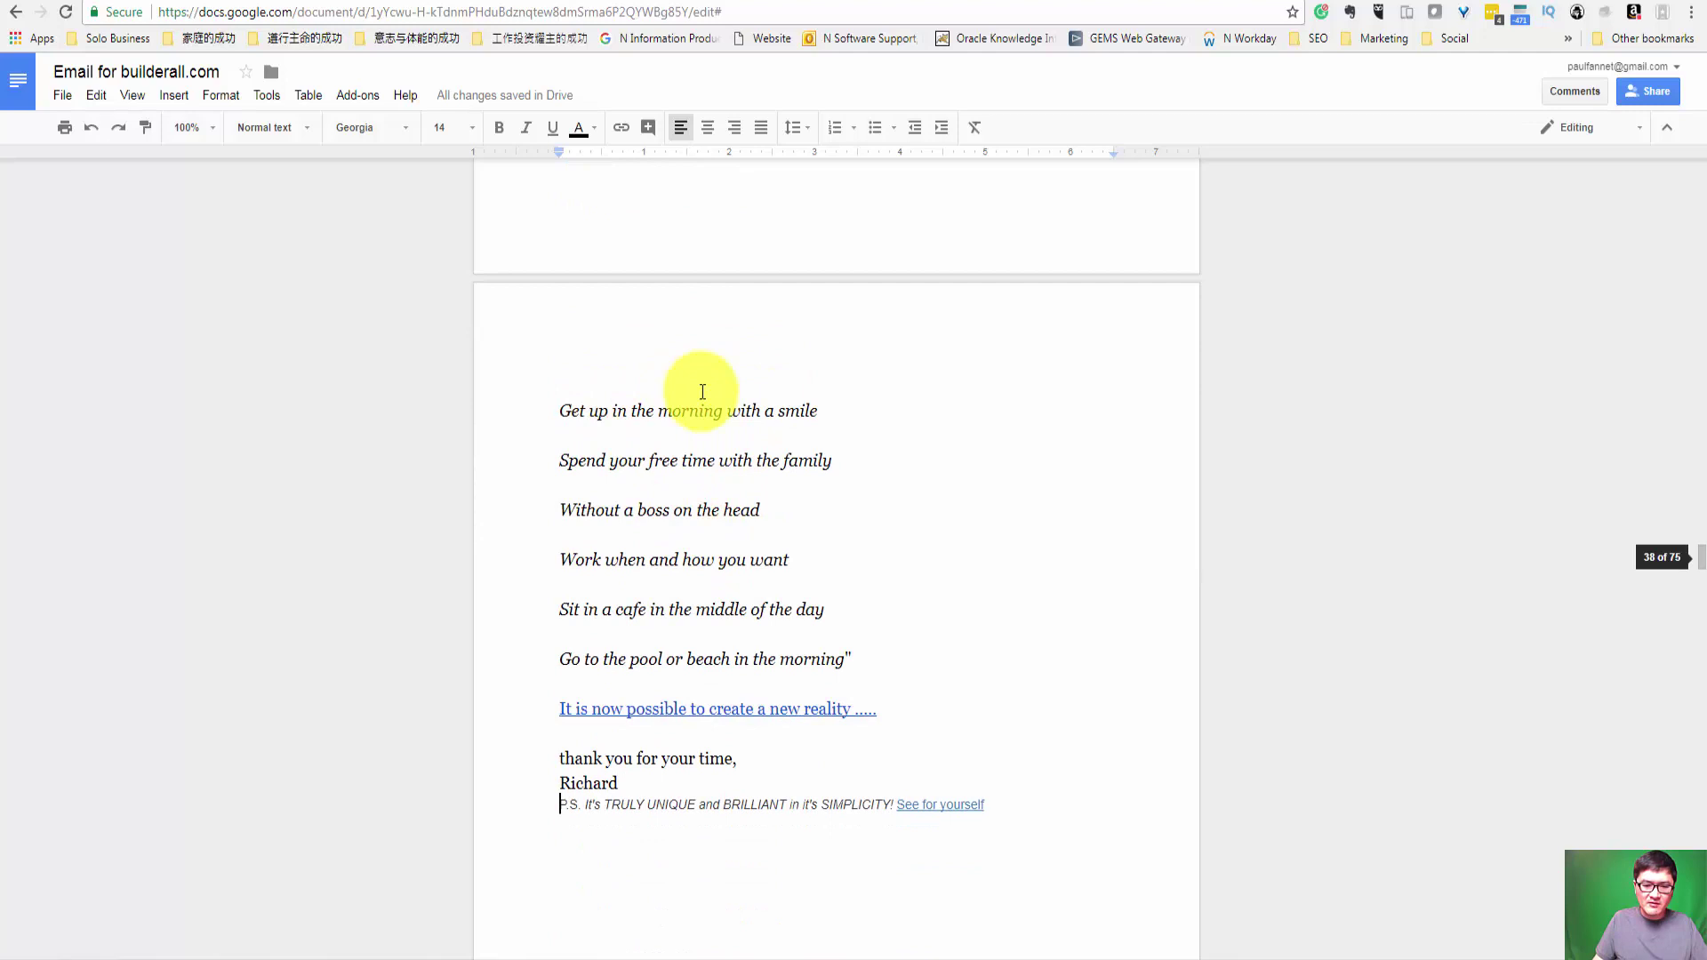
scroll(690, 484, up, 3)
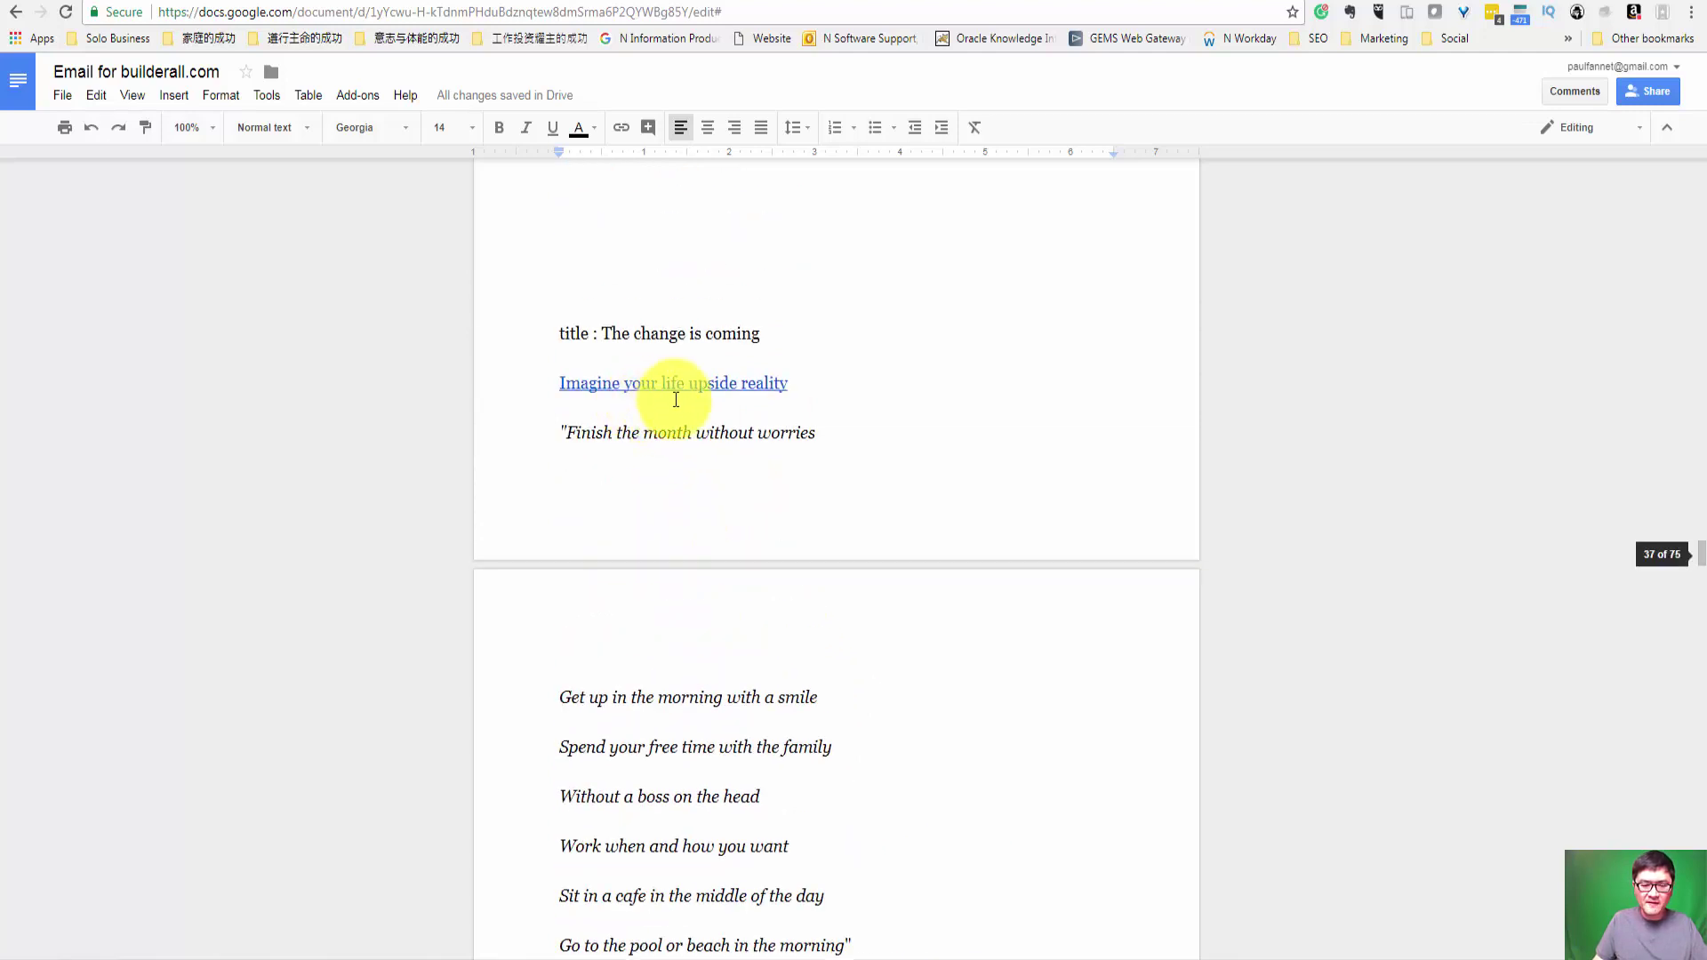
scroll(714, 431, down, 3)
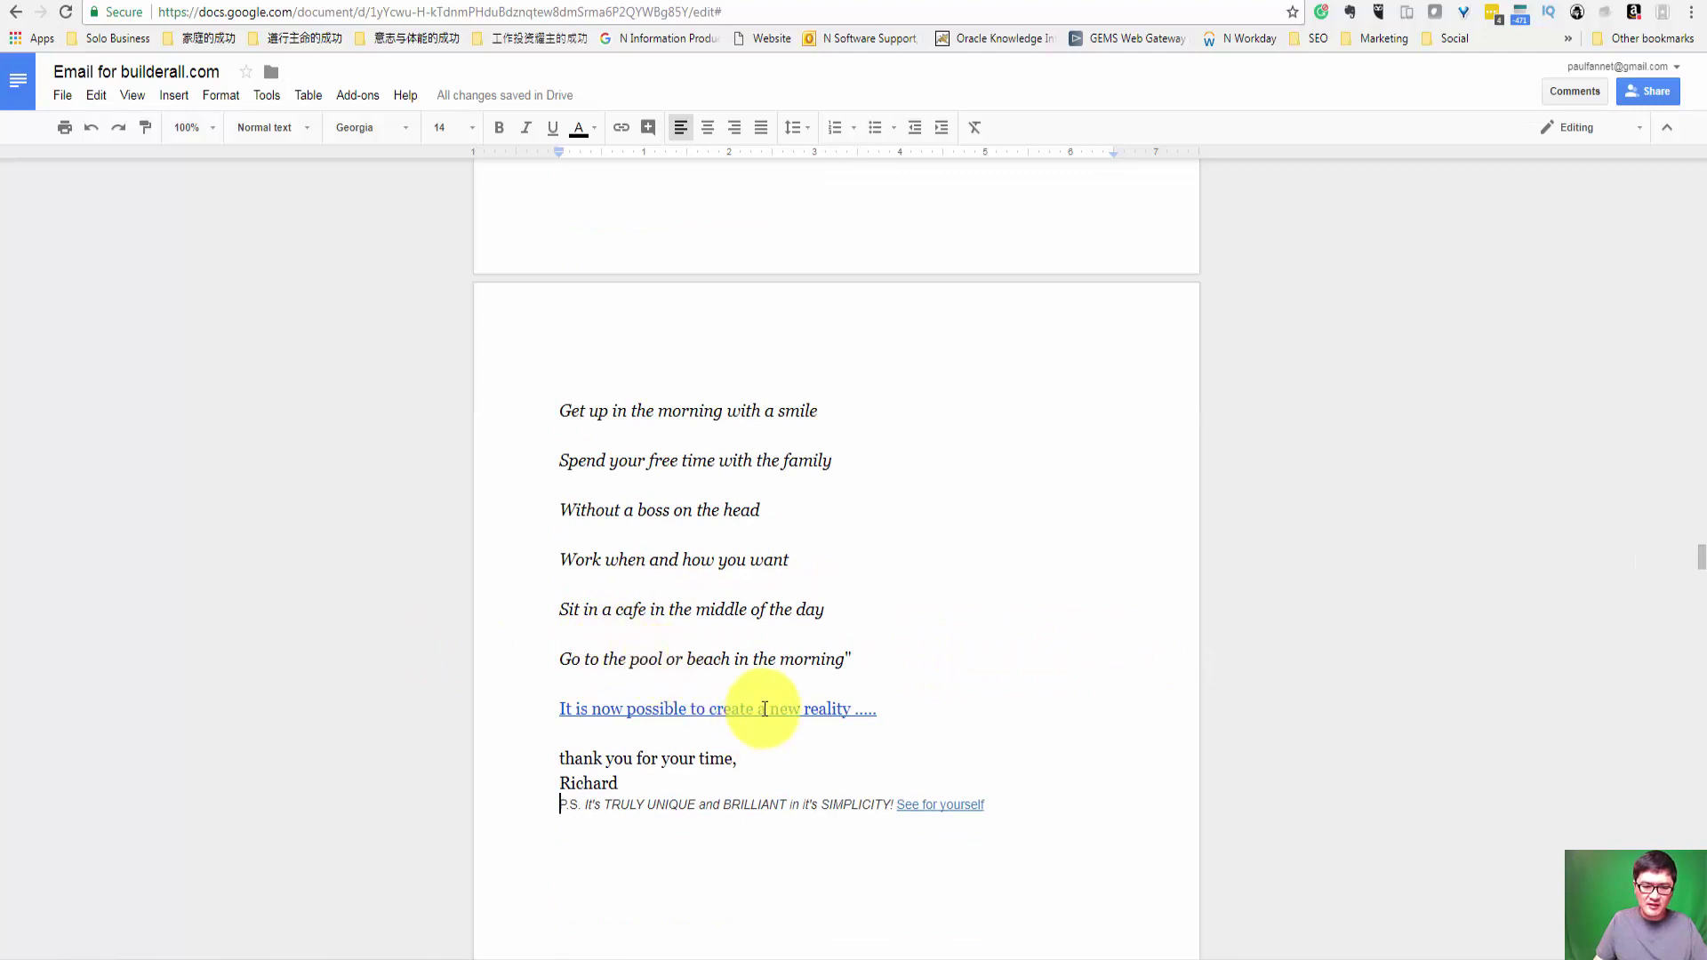
click(1019, 803)
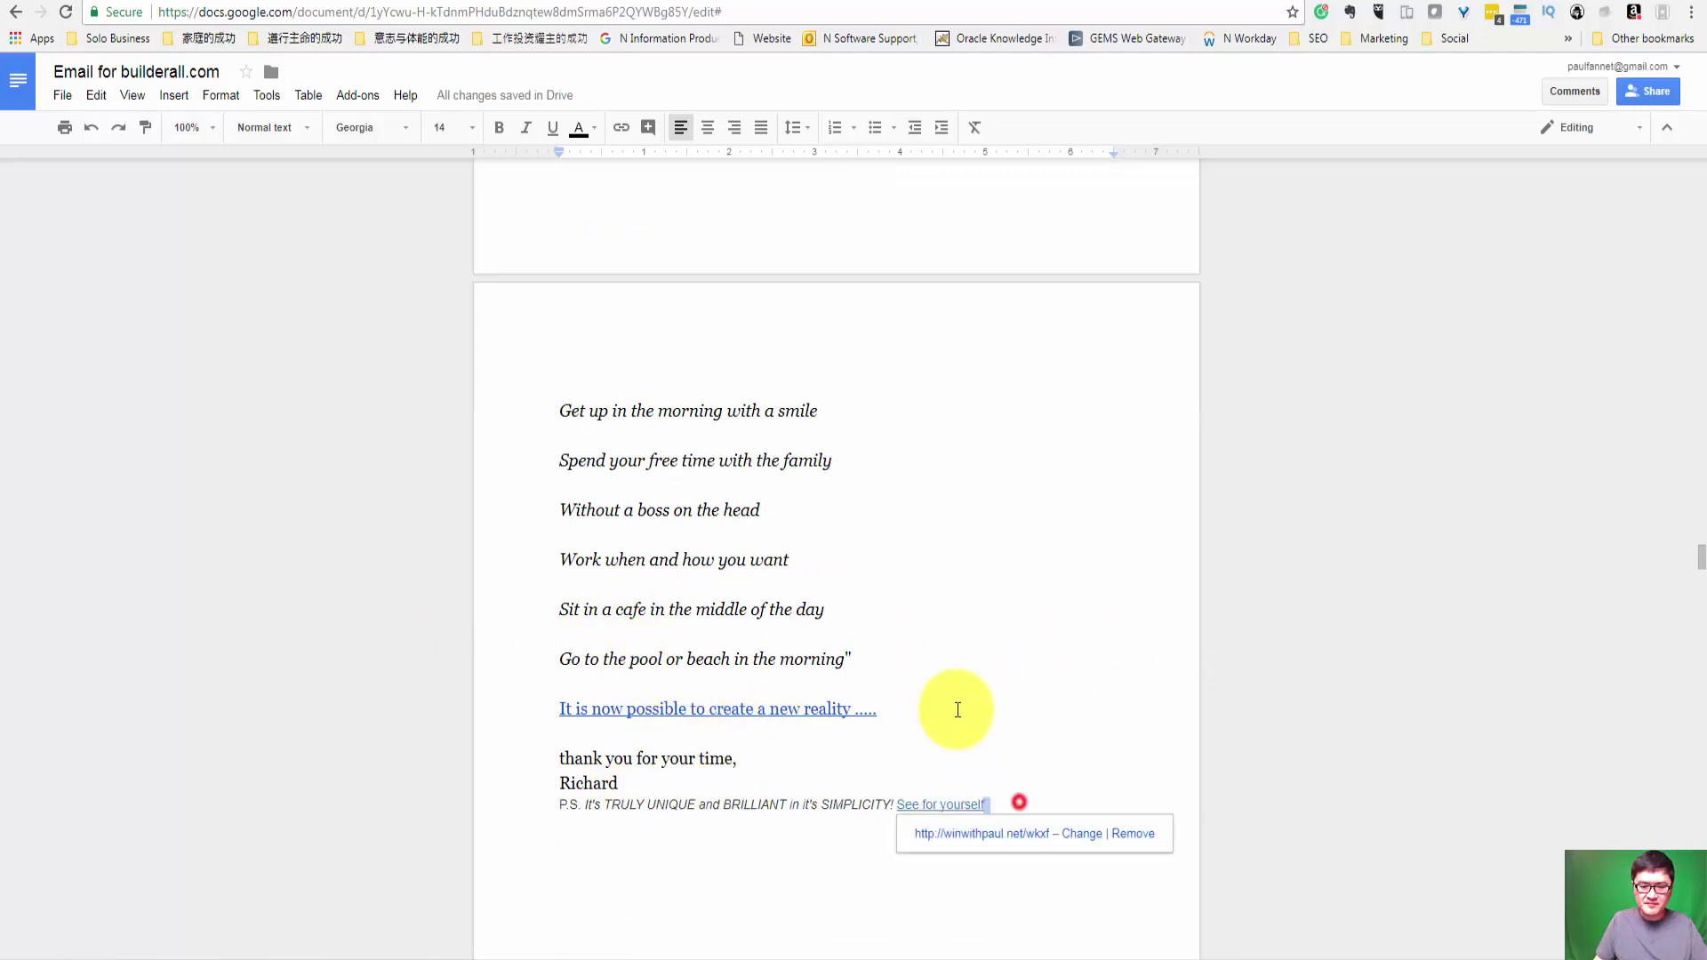
scroll(958, 710, up, 6)
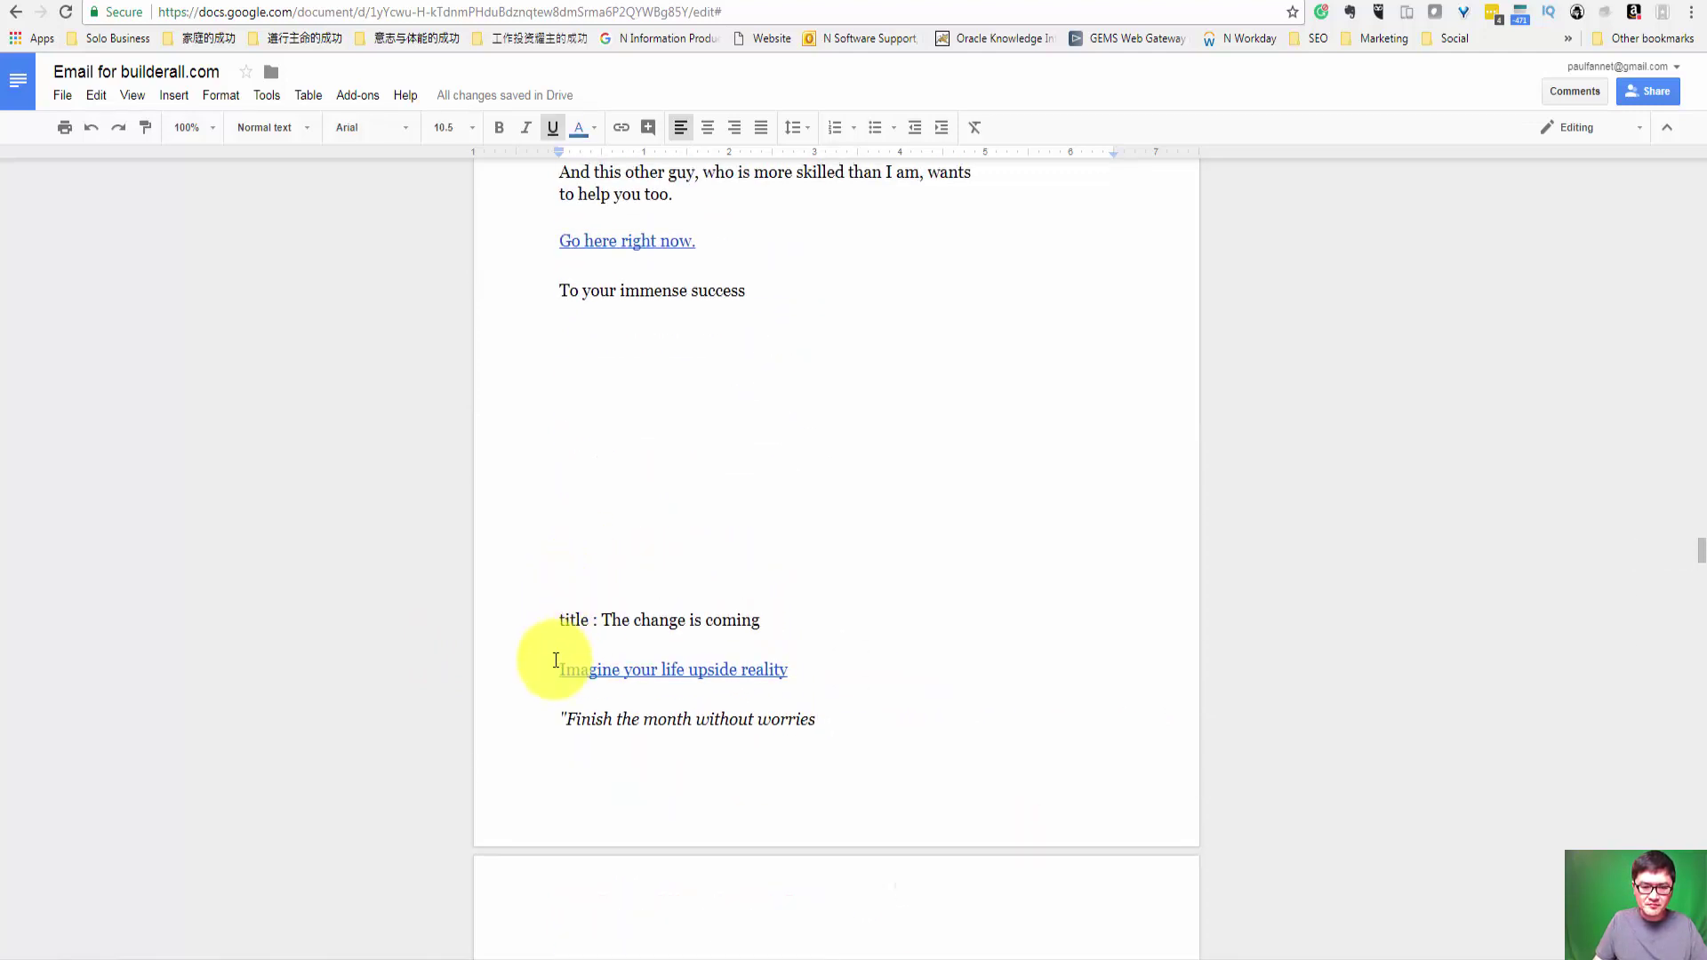
shift+click(559, 669)
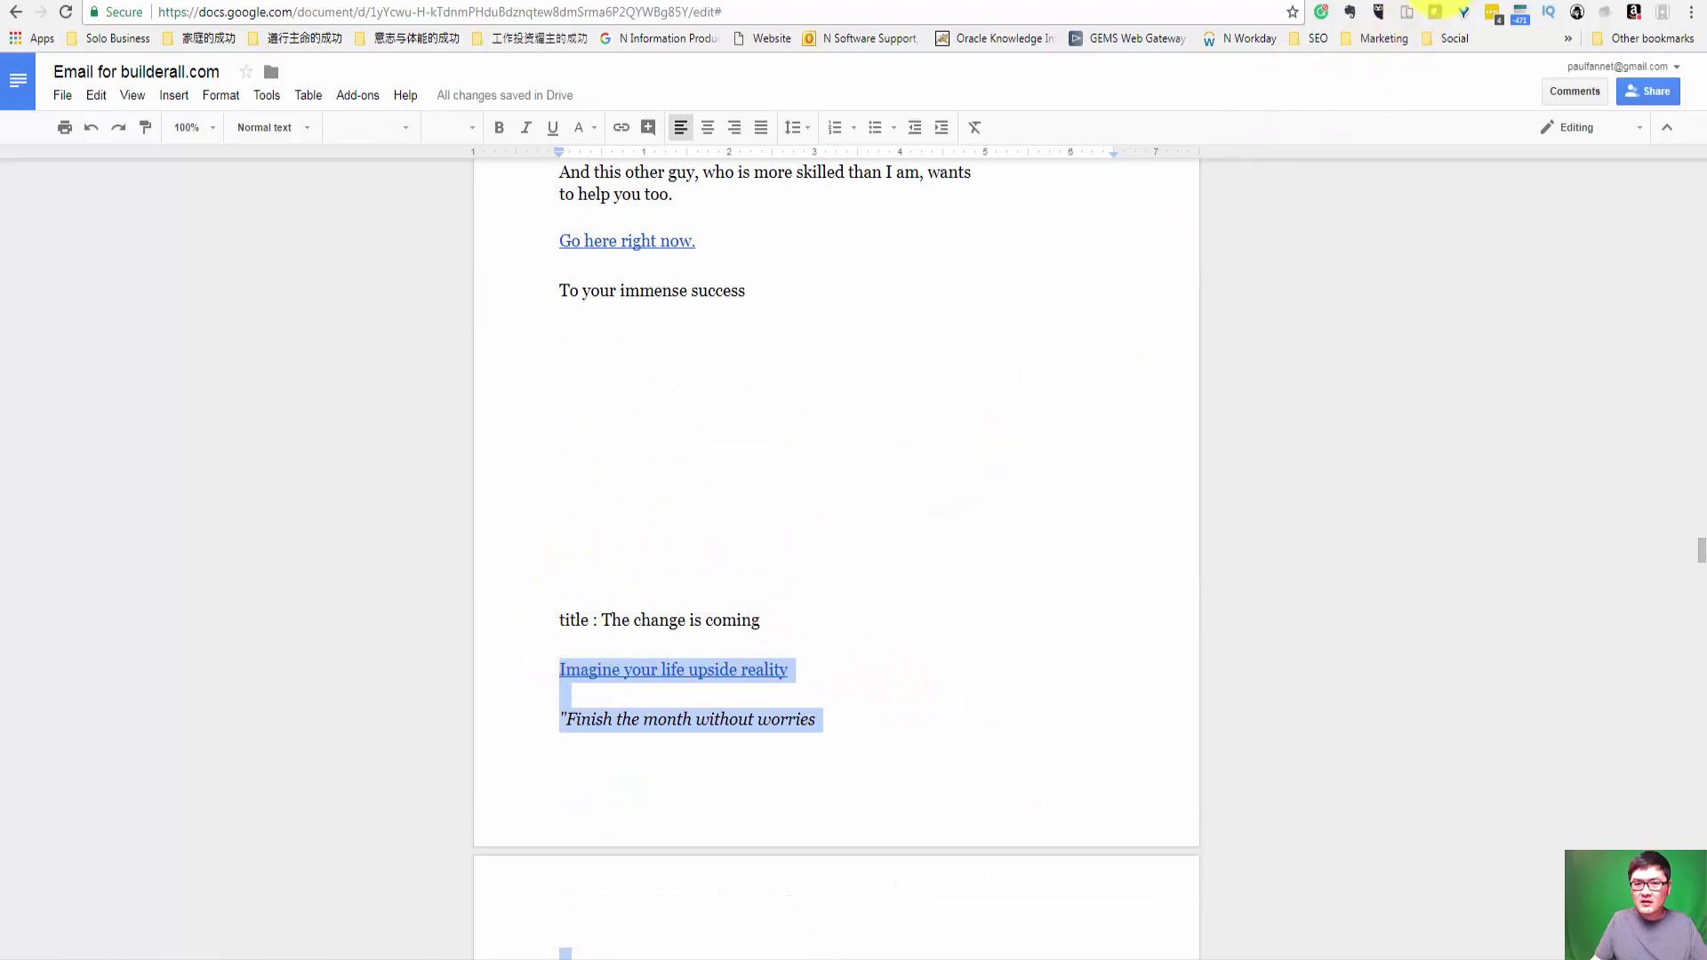
key(ctrl+Tab)
key(ctrl+a)
text(Imagine your life upside reality "Finish the month without worries Get up in the morning with a smile Spend your free time with the family Without a boss on the head Work when and how you want Sit in a cafe in the middle of the day Go to the pool or beach in the morning" It is now possible to create a new reality ..... thank you for your time, Richard P.S. It's TRULY UNIQUE and BRILLIANT in it's SIMPLICITY! See for yourself)
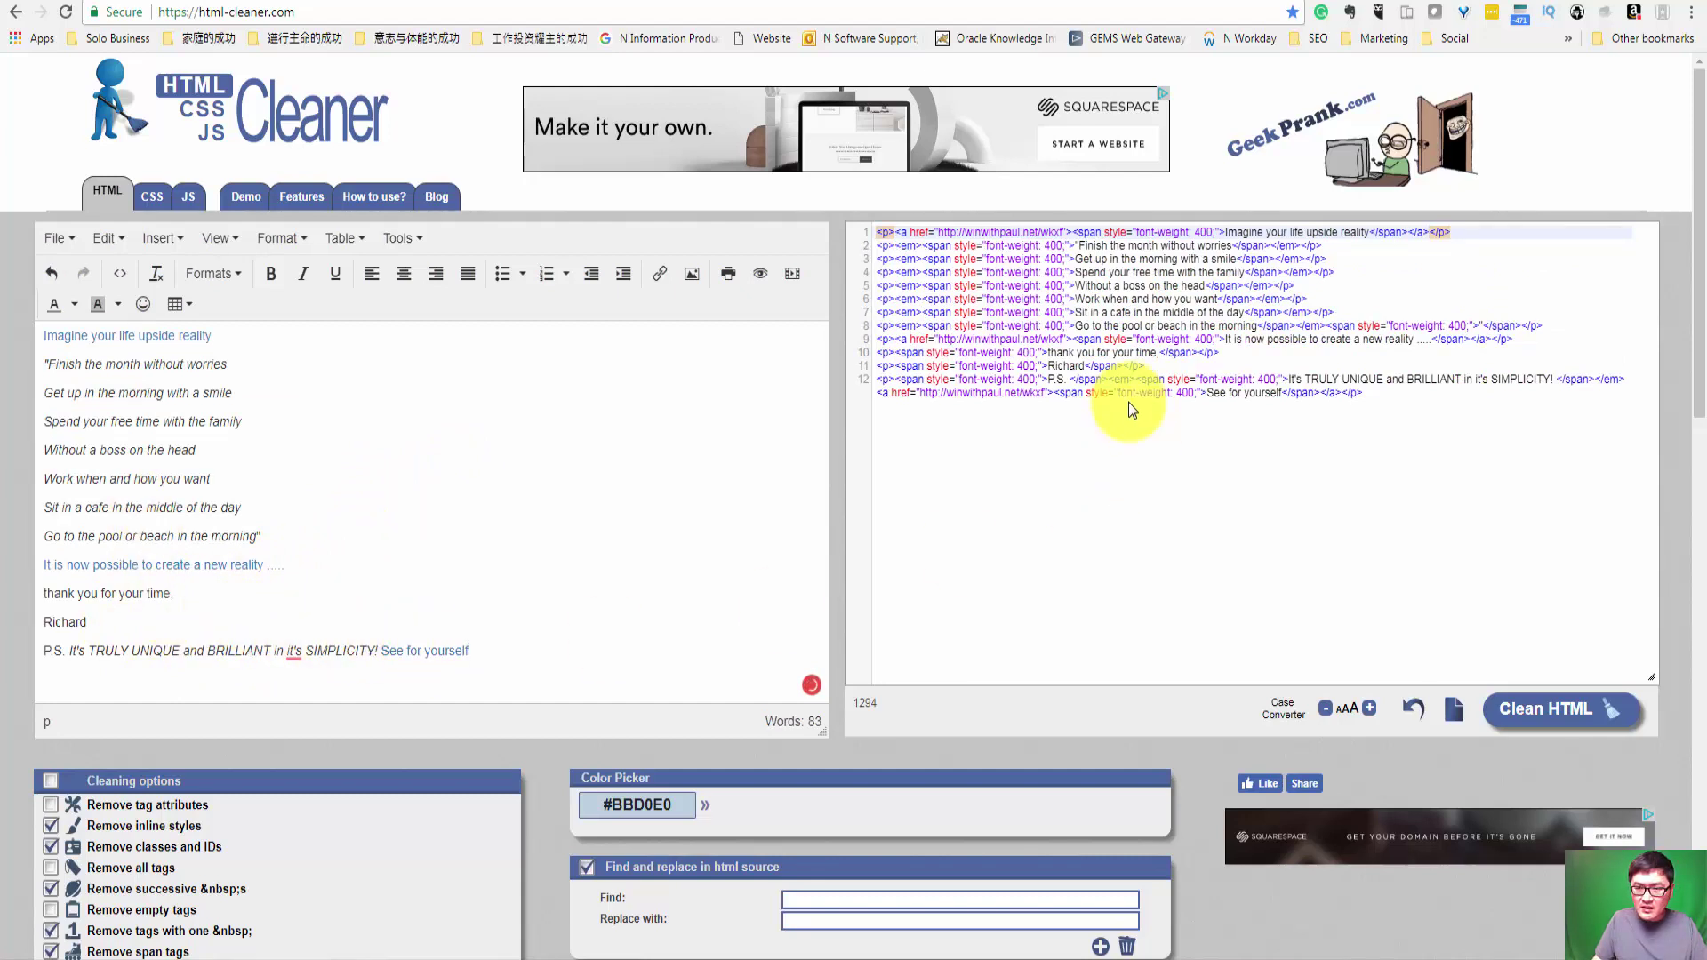
Step: Inspect the link addresses on source lines 9 and 12
drag(950, 392, 1058, 391)
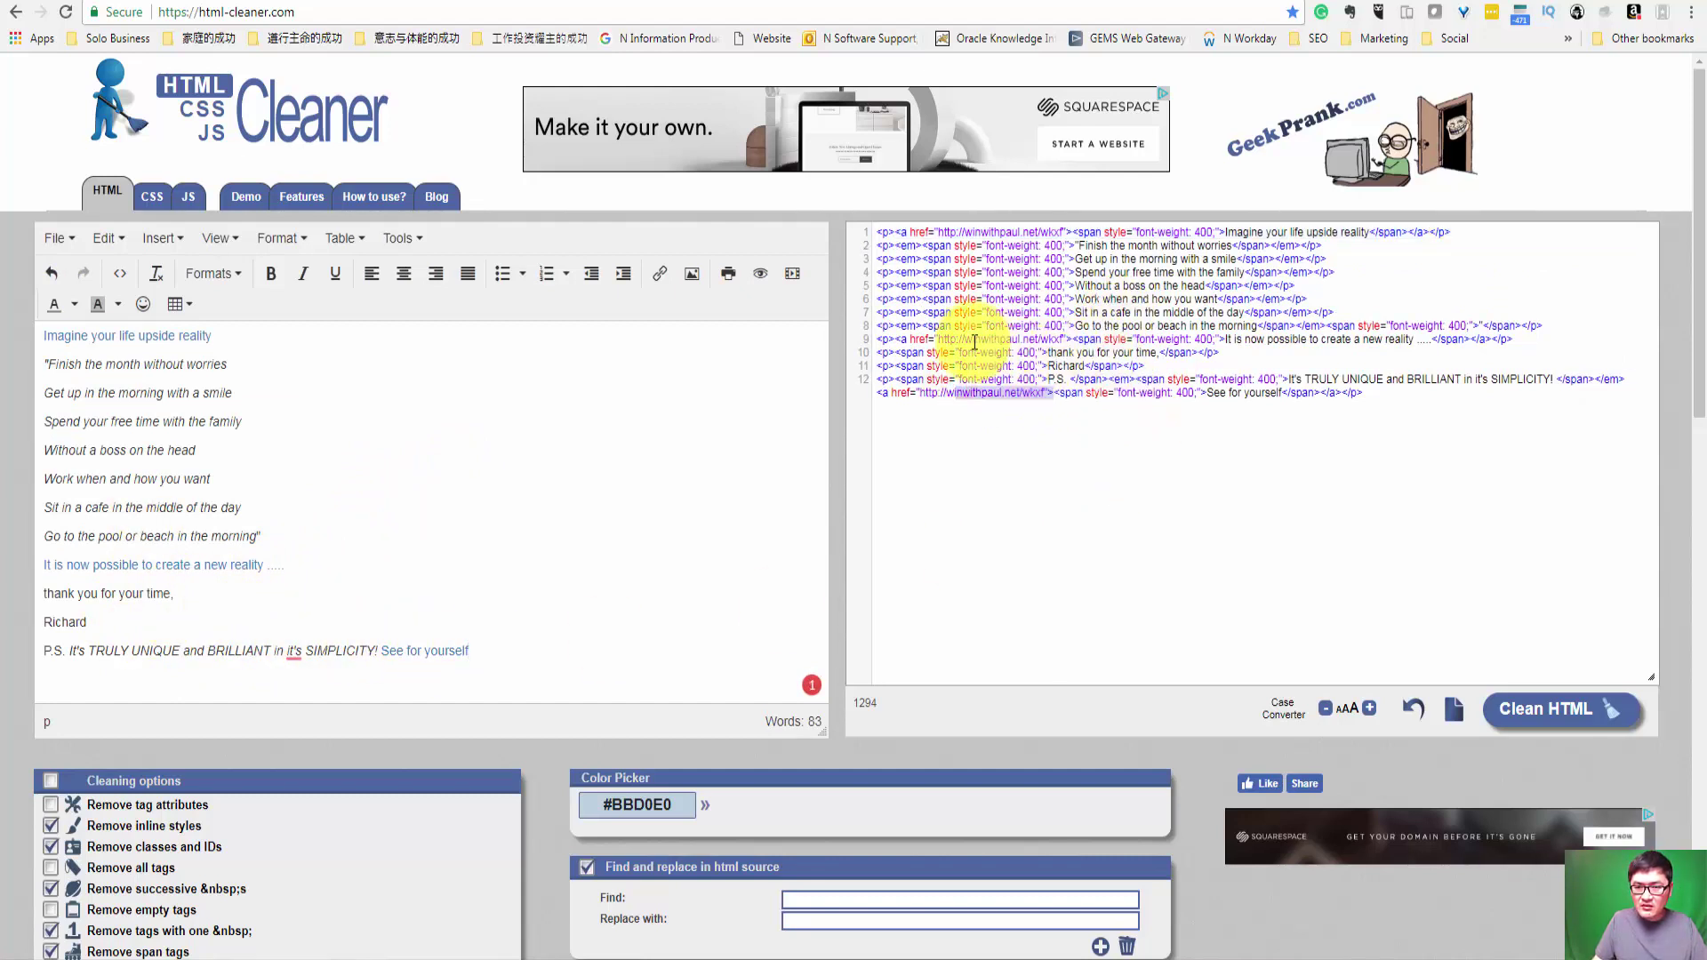
drag(968, 341, 1077, 344)
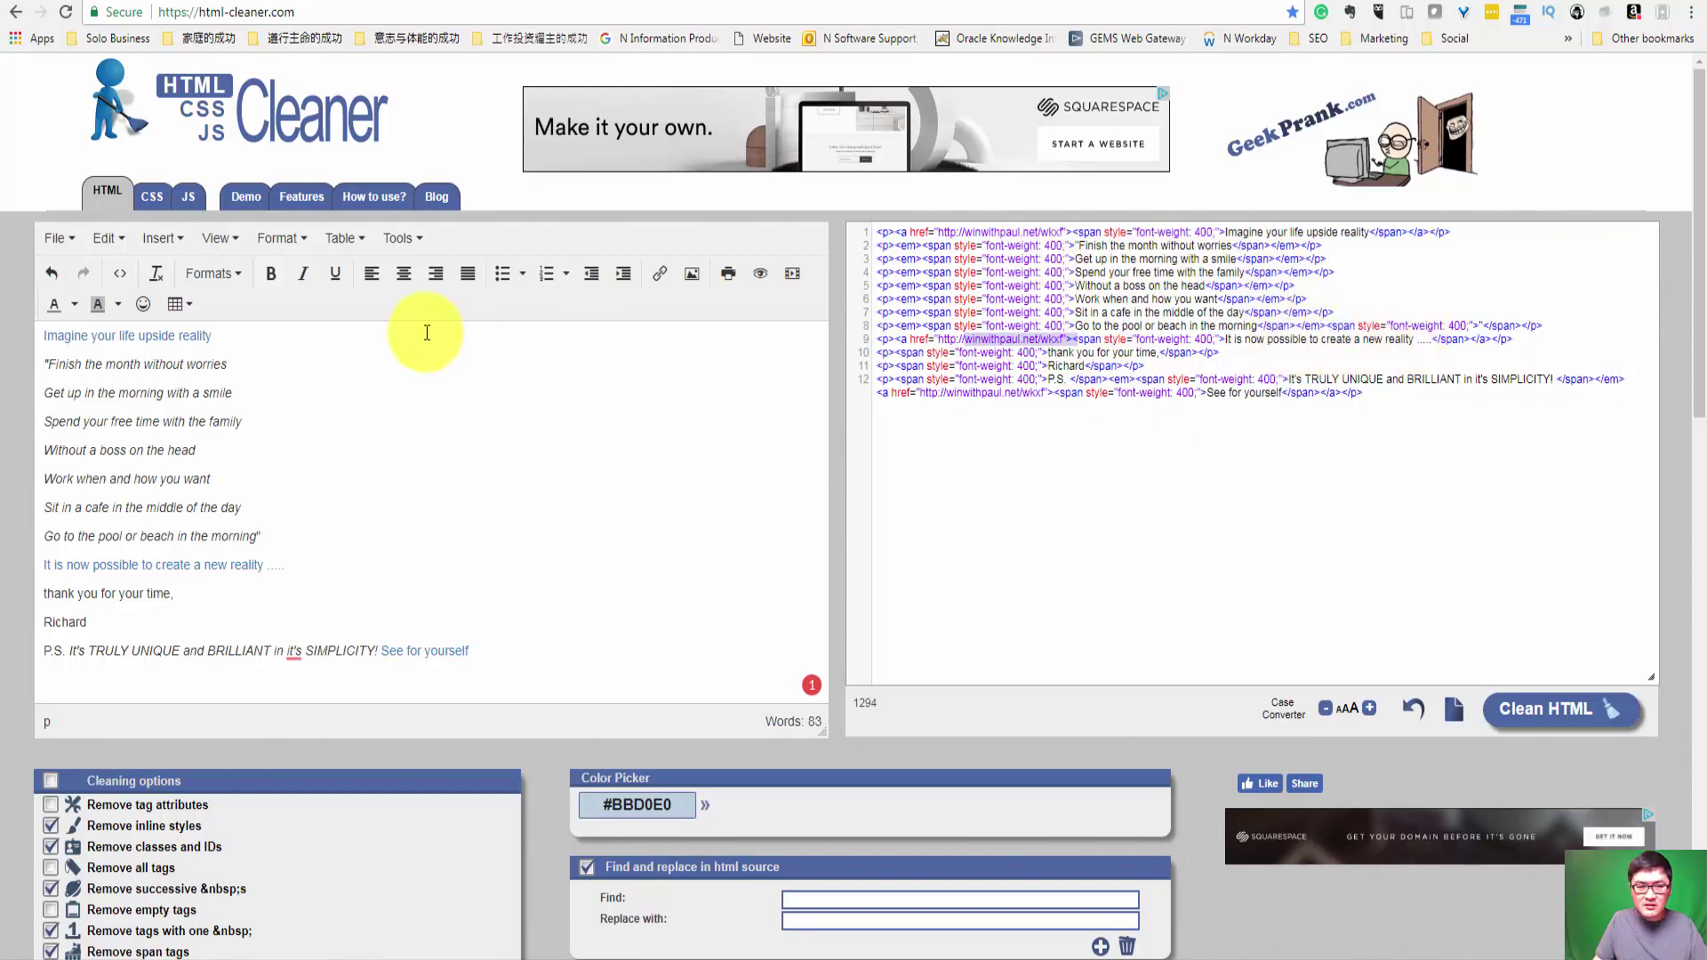
click(314, 499)
scroll(899, 355, down, 1)
scroll(1029, 366, up, 1)
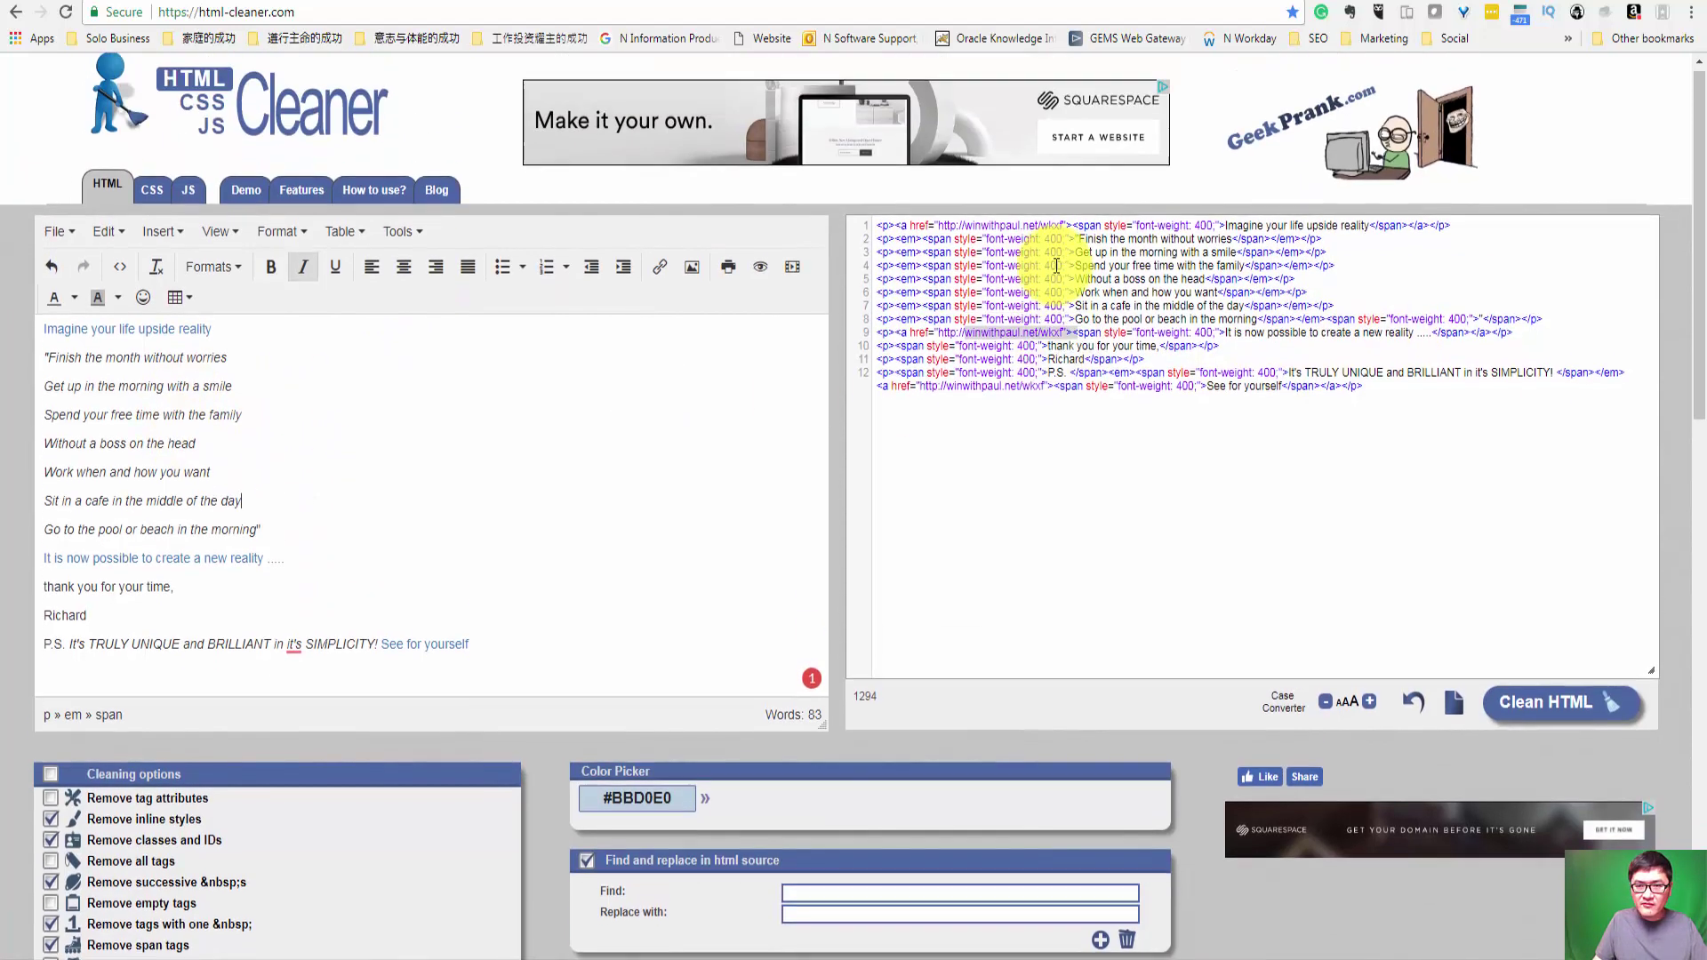
drag(1067, 235, 942, 233)
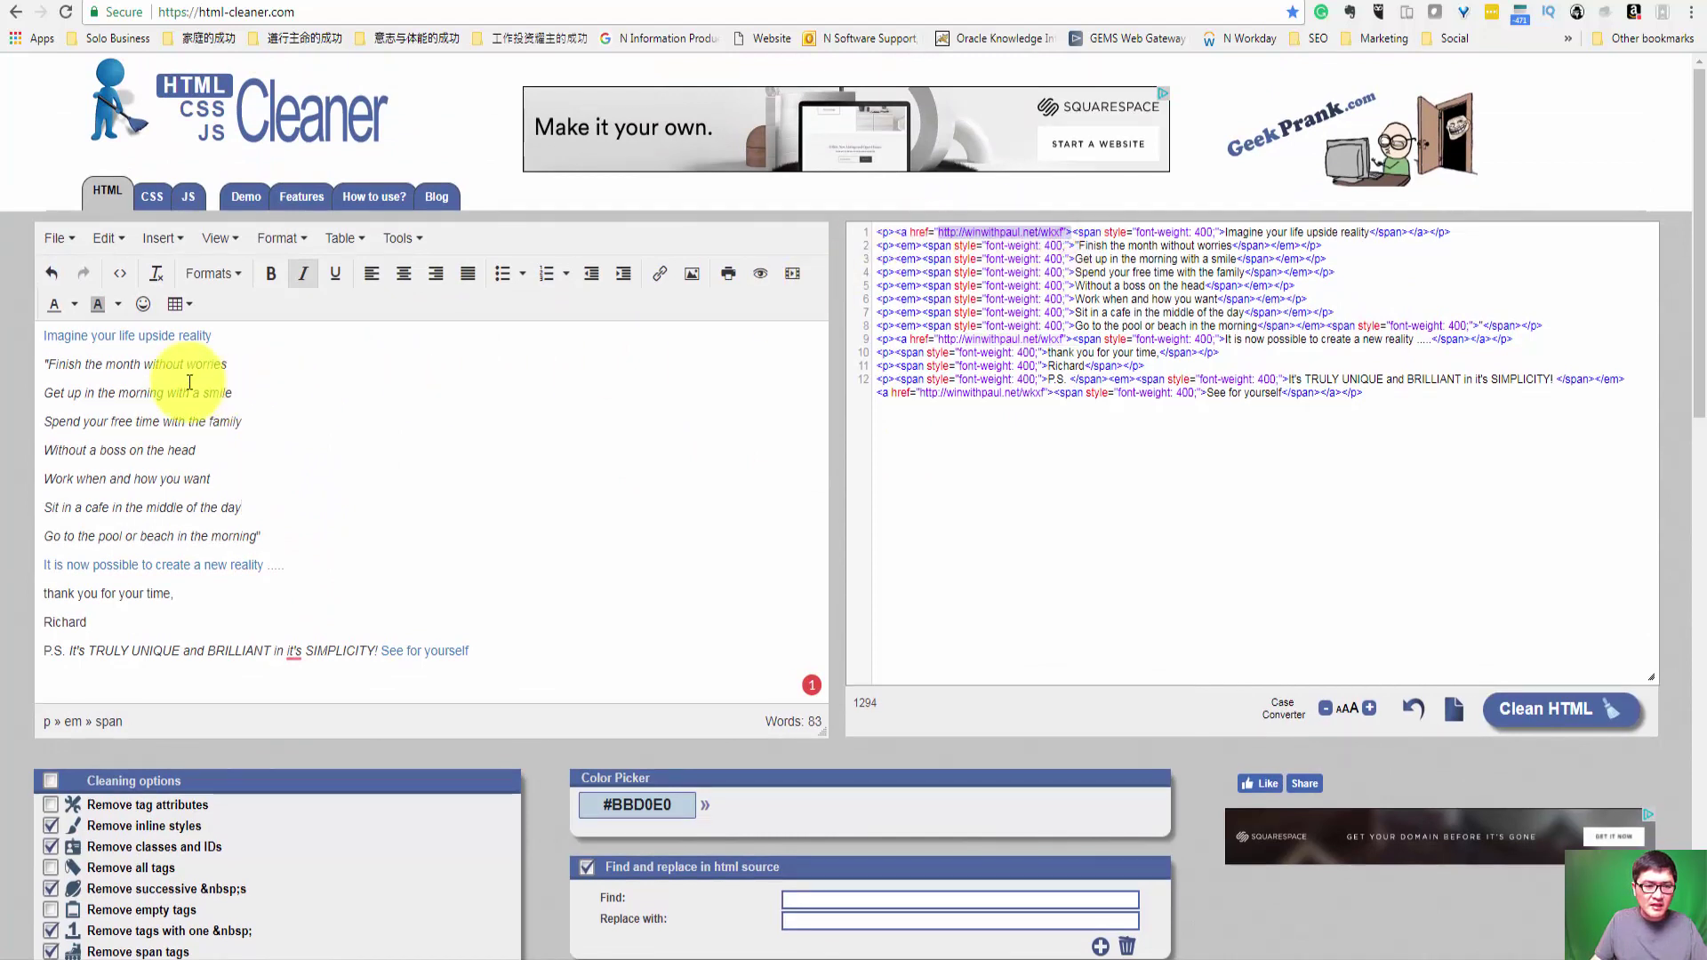
Step: Clear the Url from the 'Imagine your life upside reality' link so it is plain text
click(222, 336)
shift+click(46, 335)
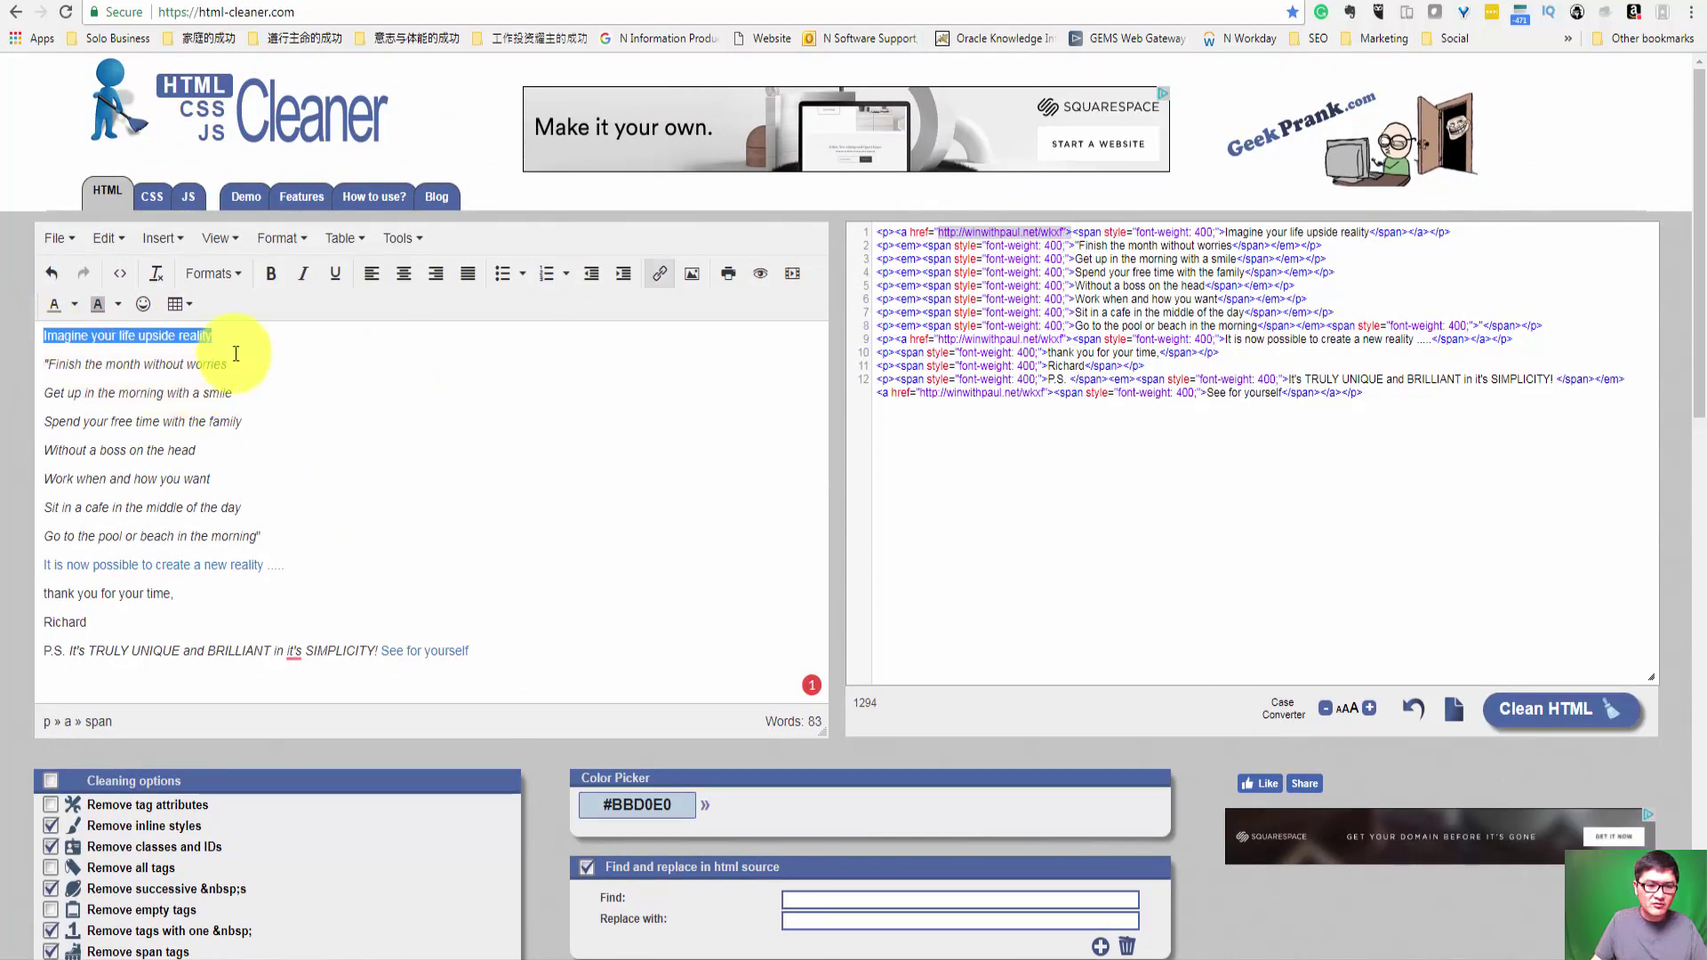
click(659, 280)
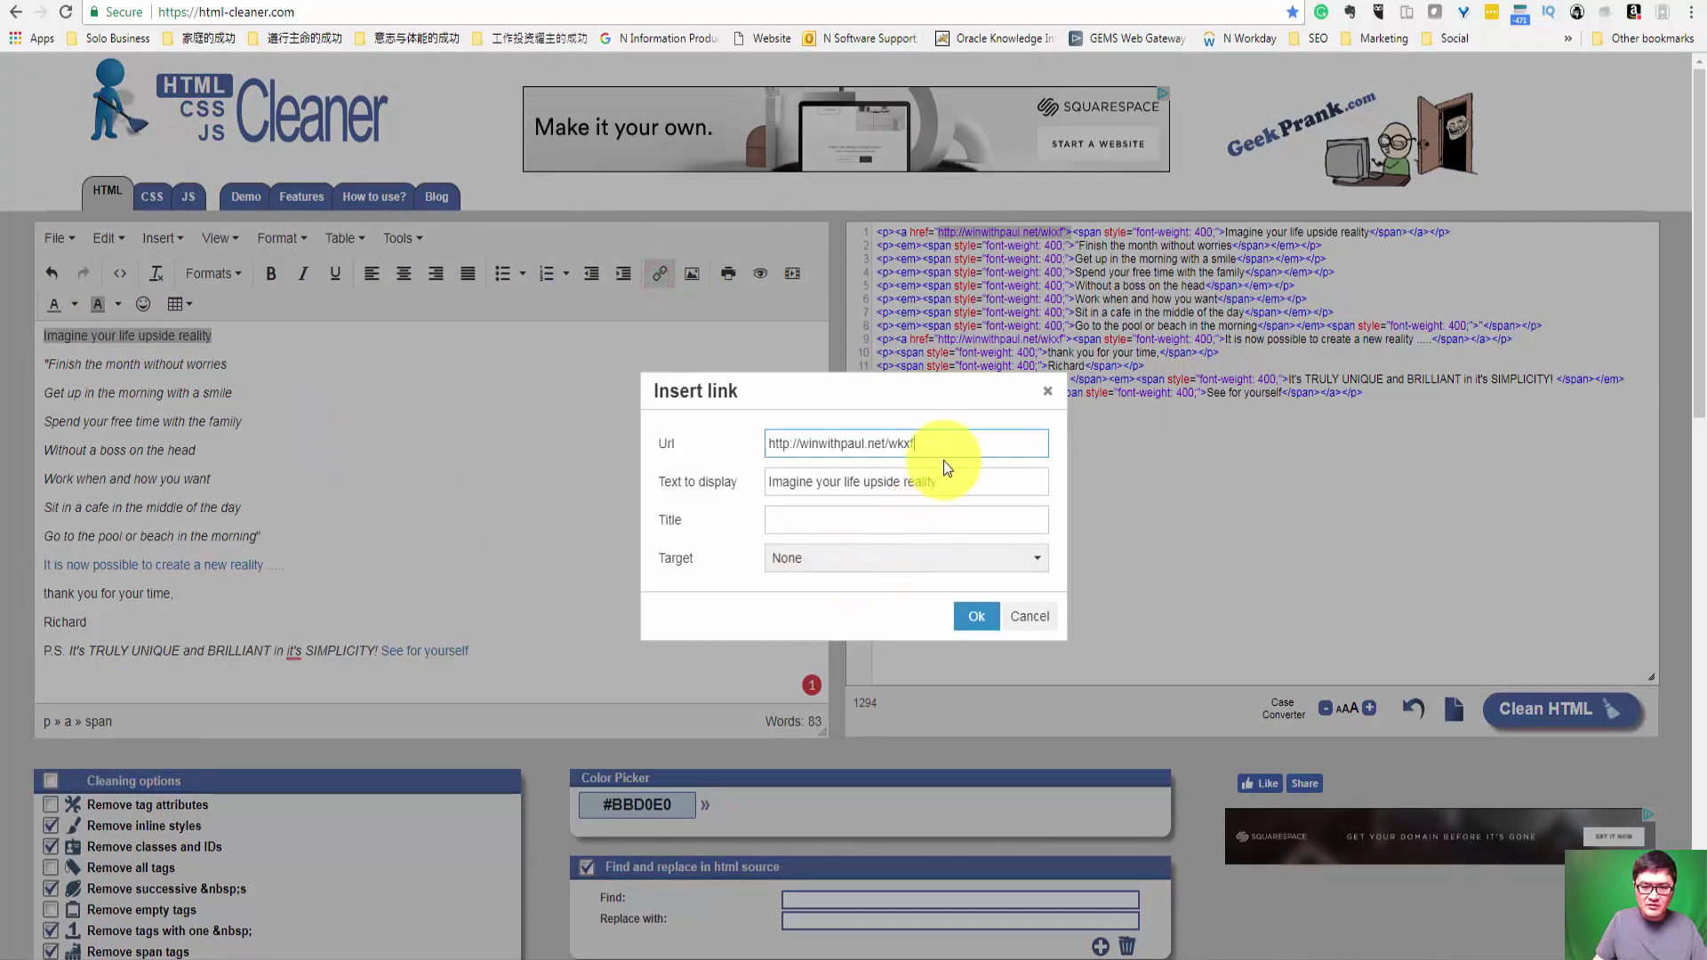
drag(948, 446, 671, 444)
key(ctrl+c)
key(BackSpace)
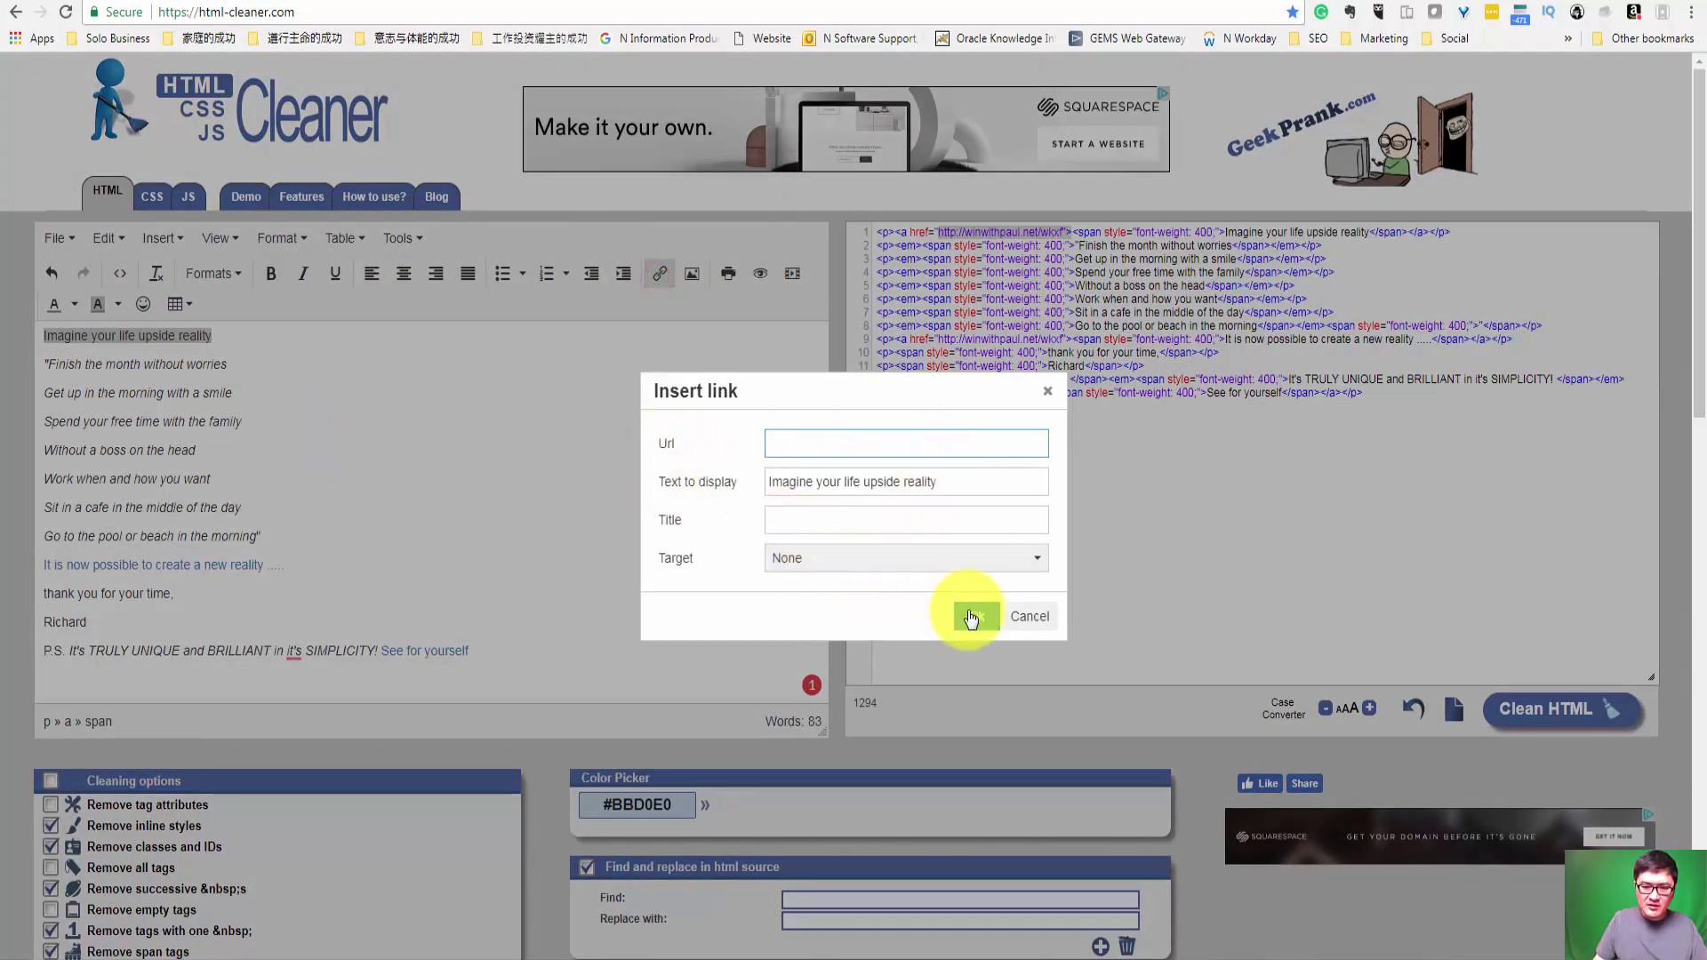
click(972, 613)
click(382, 449)
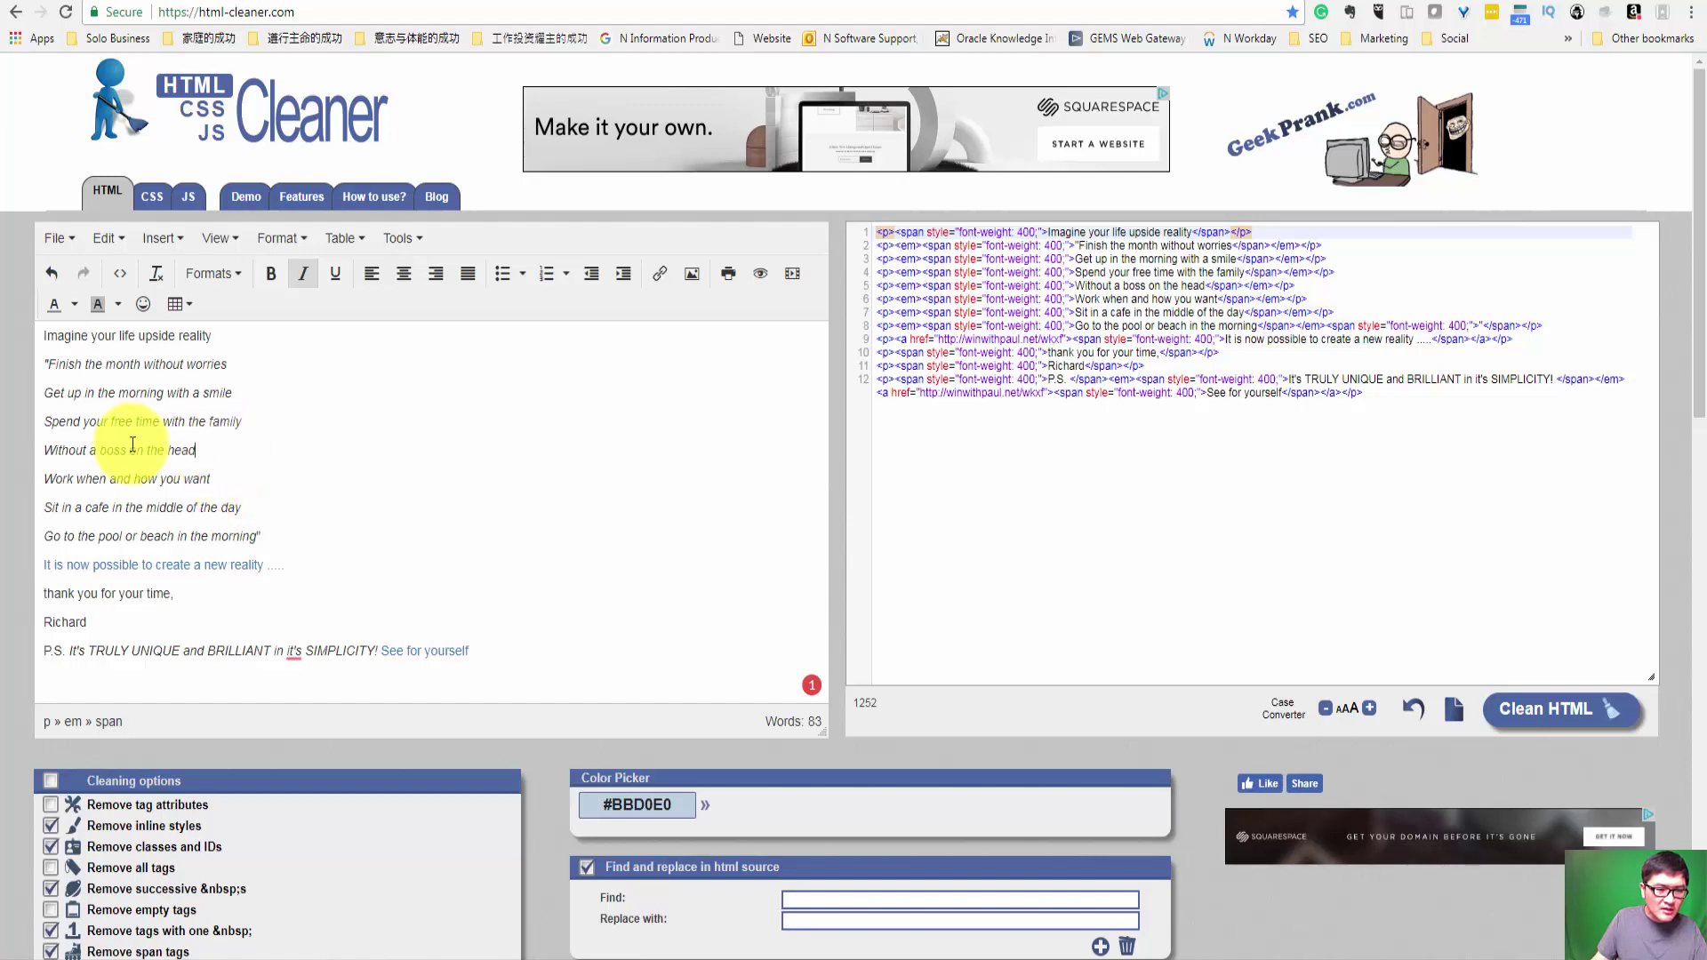
drag(254, 424, 161, 422)
click(110, 422)
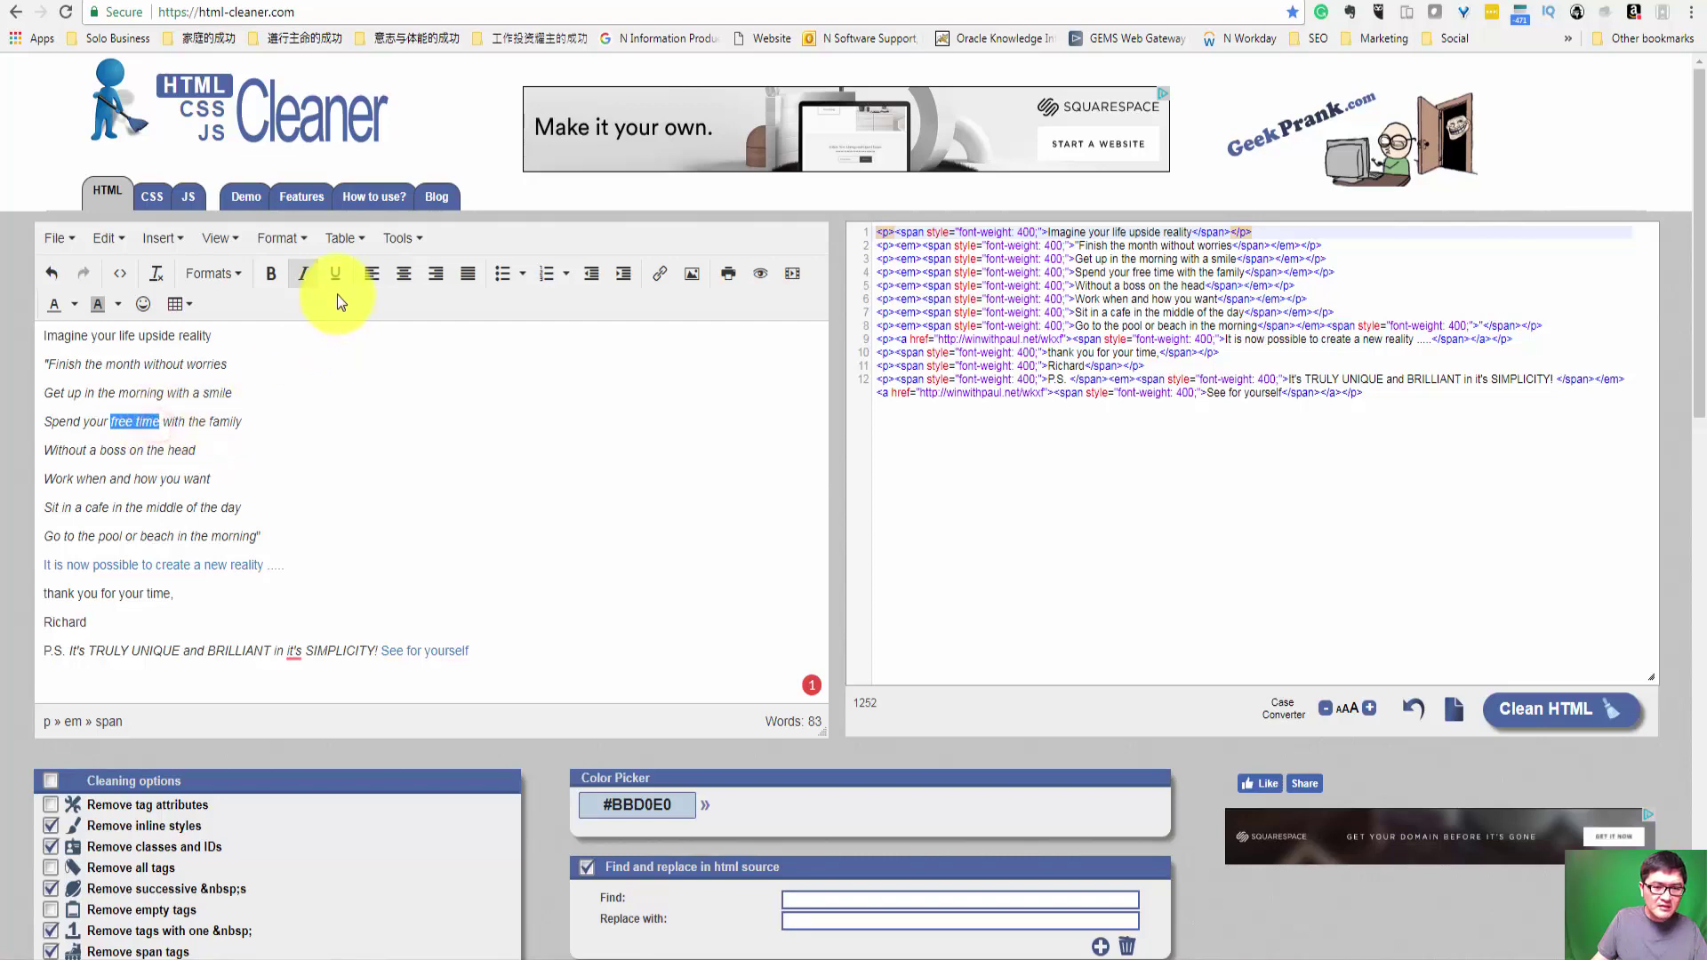
click(654, 286)
key(ctrl+v)
click(979, 608)
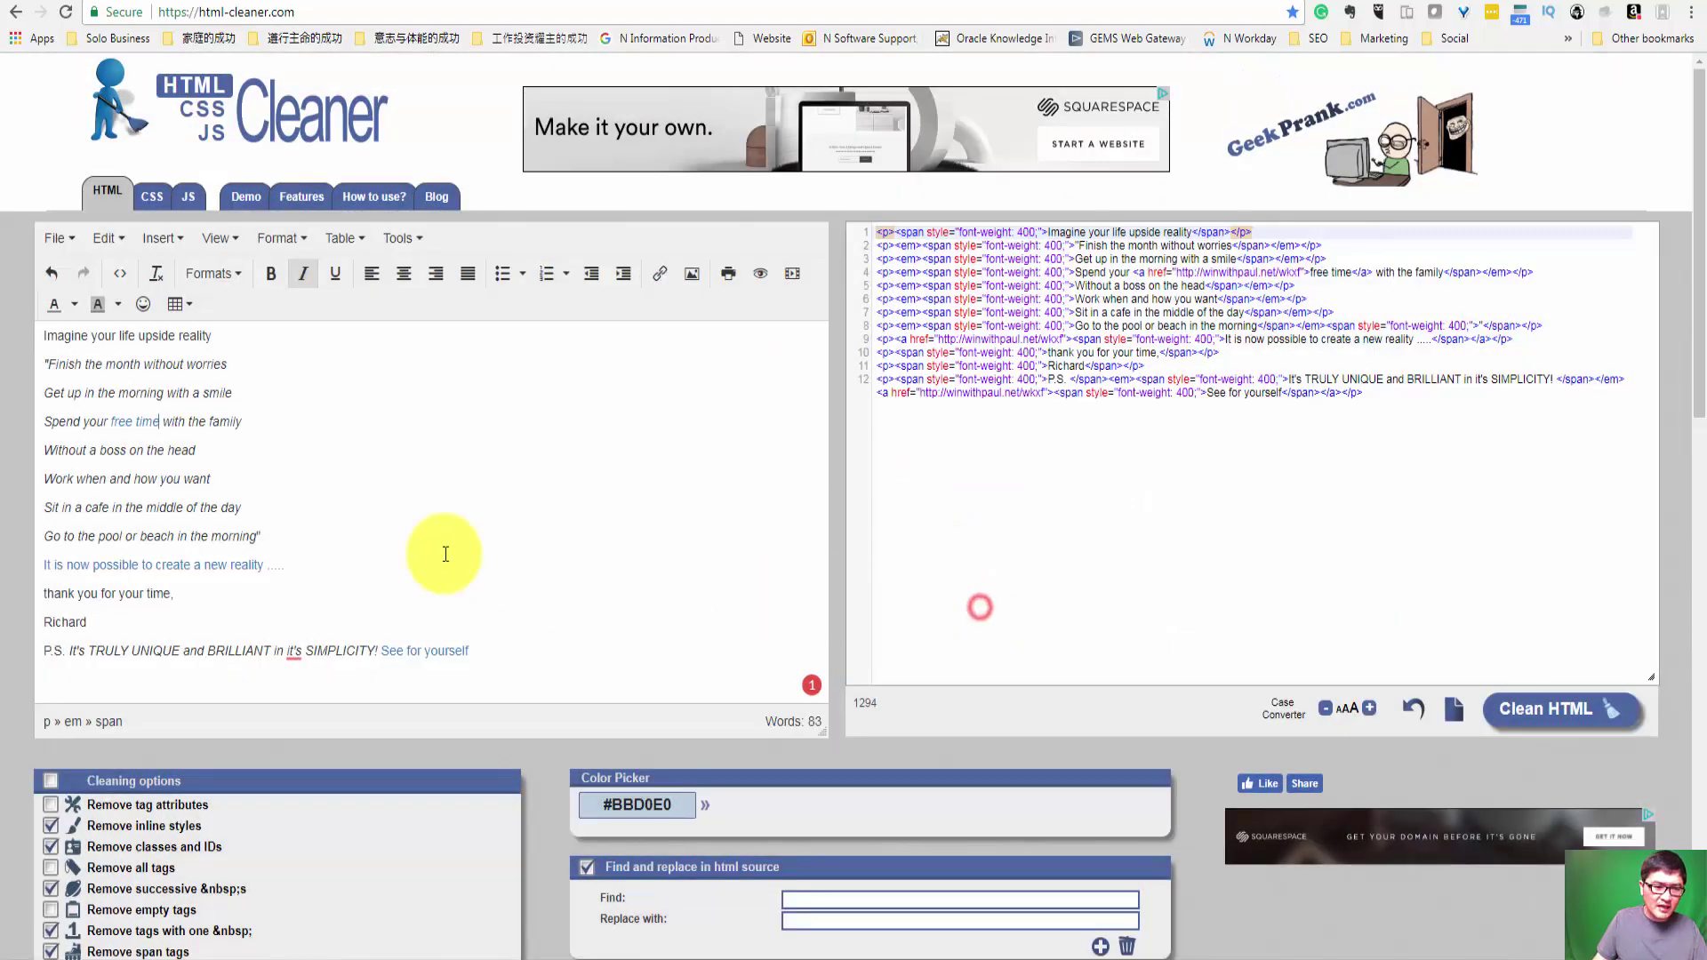
click(362, 525)
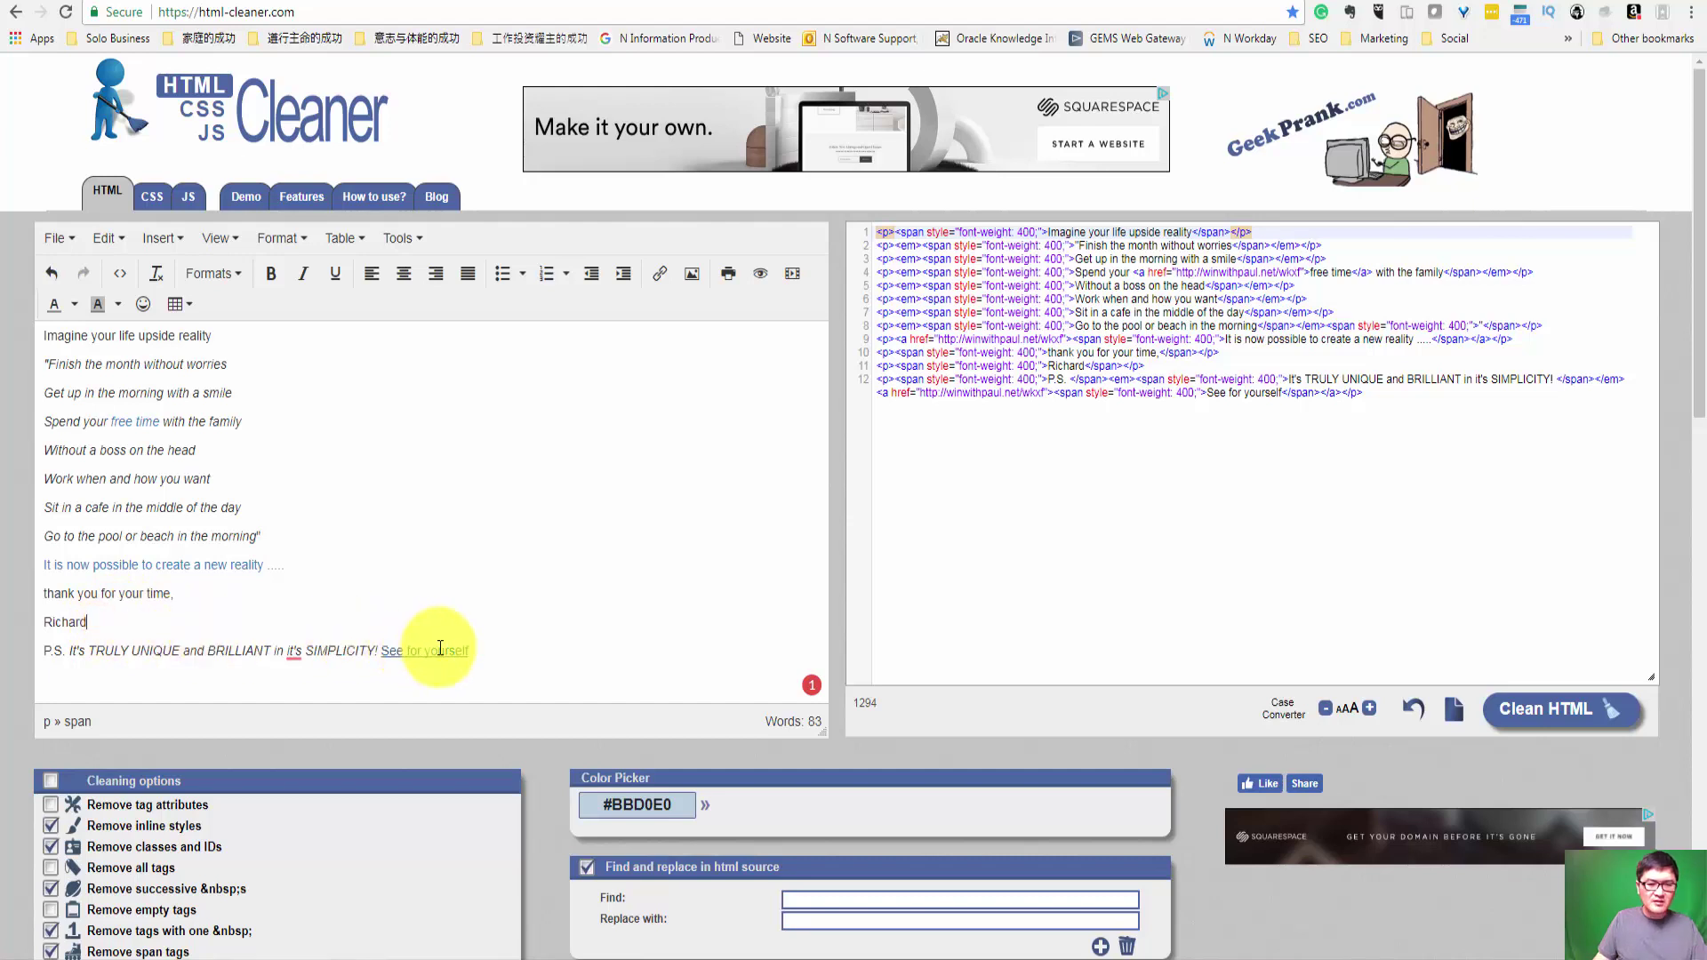
click(1097, 463)
key(ctrl+a)
key(ctrl+c)
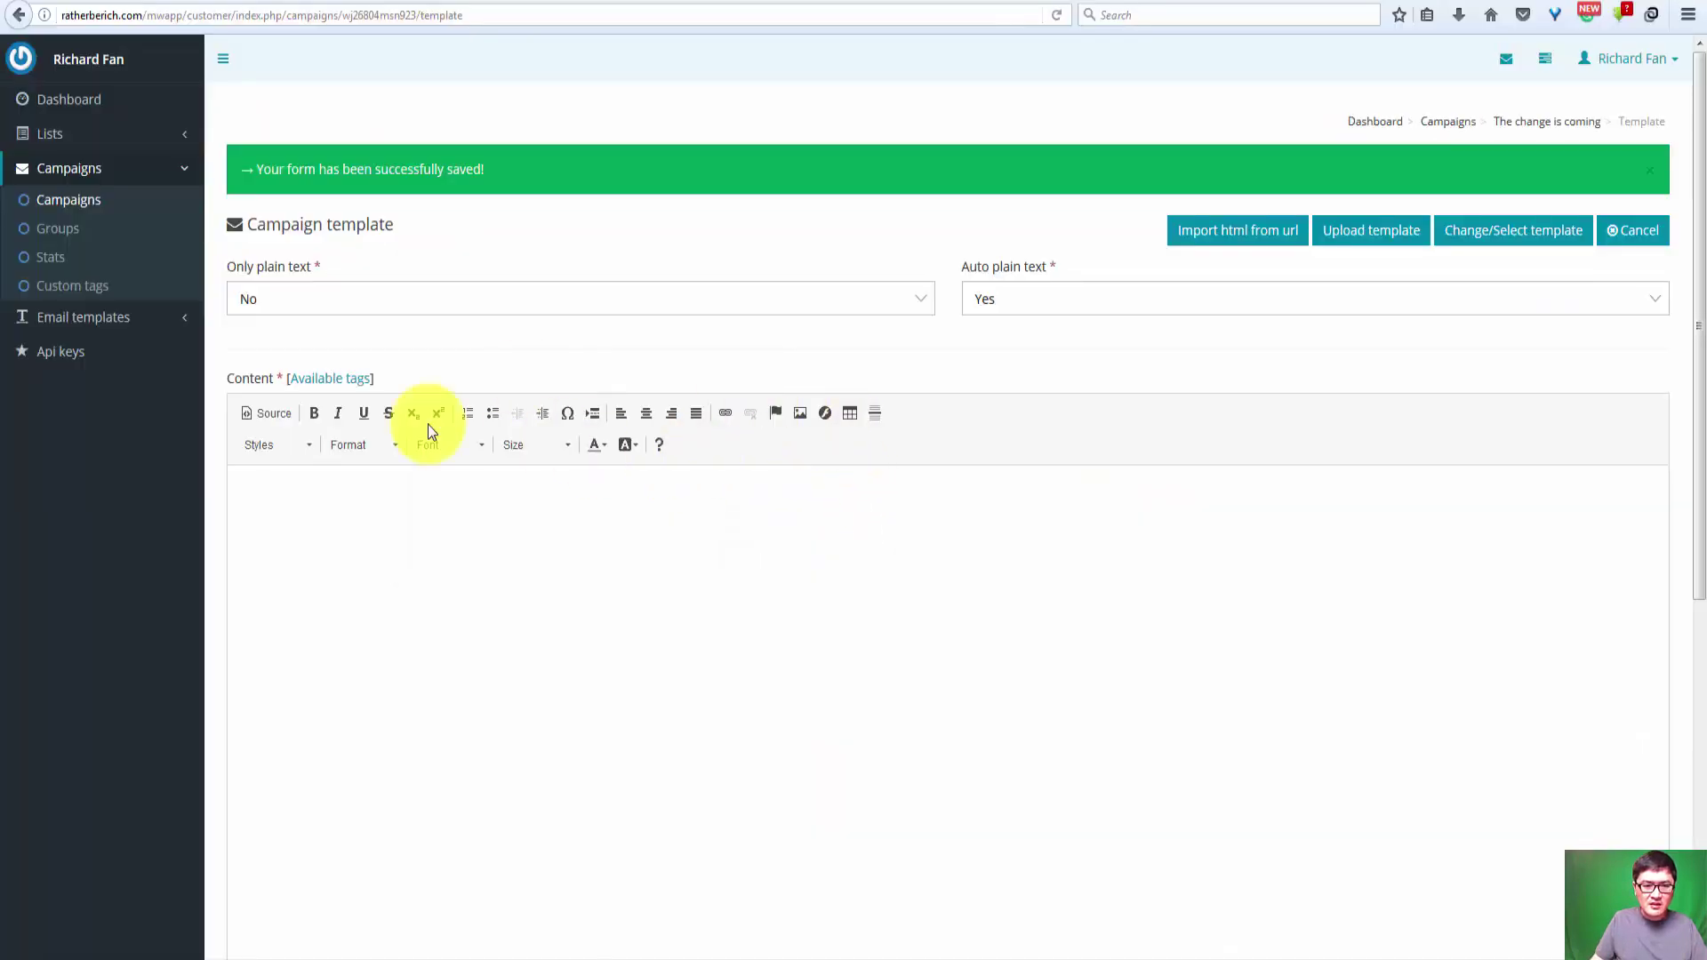
Step: Replace the template's HTML source with the cleaned 'Imagine your life upside reality' email code
click(266, 416)
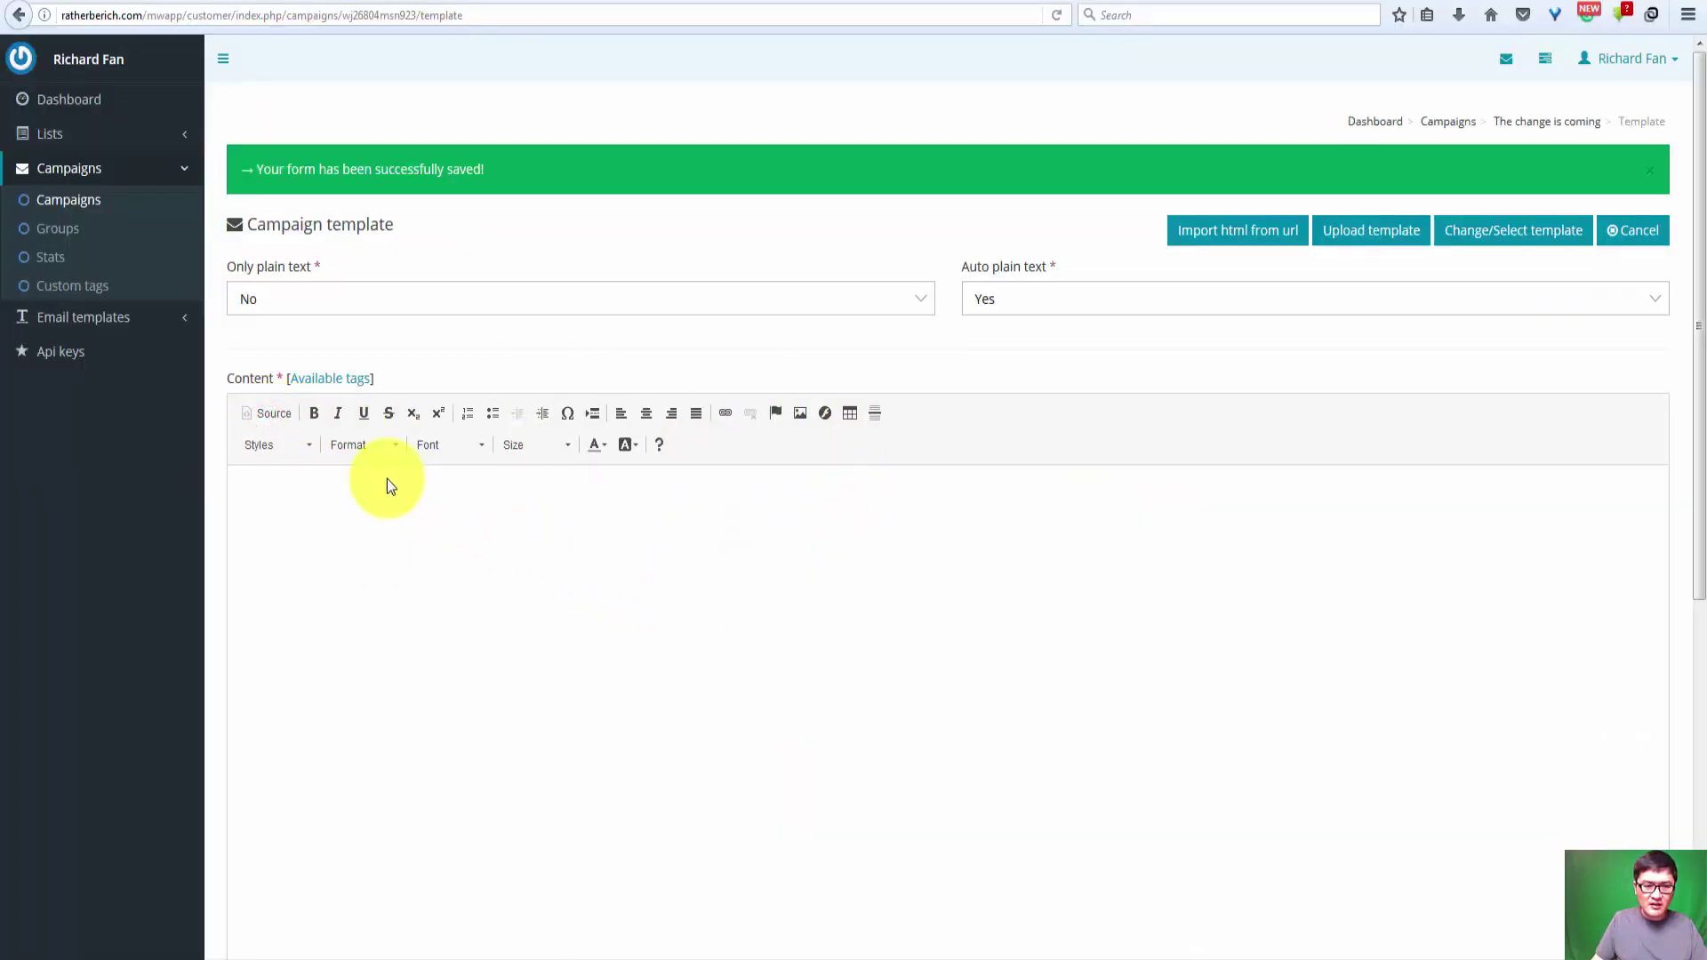
click(271, 414)
click(542, 562)
key(ctrl+a)
key(ctrl+v)
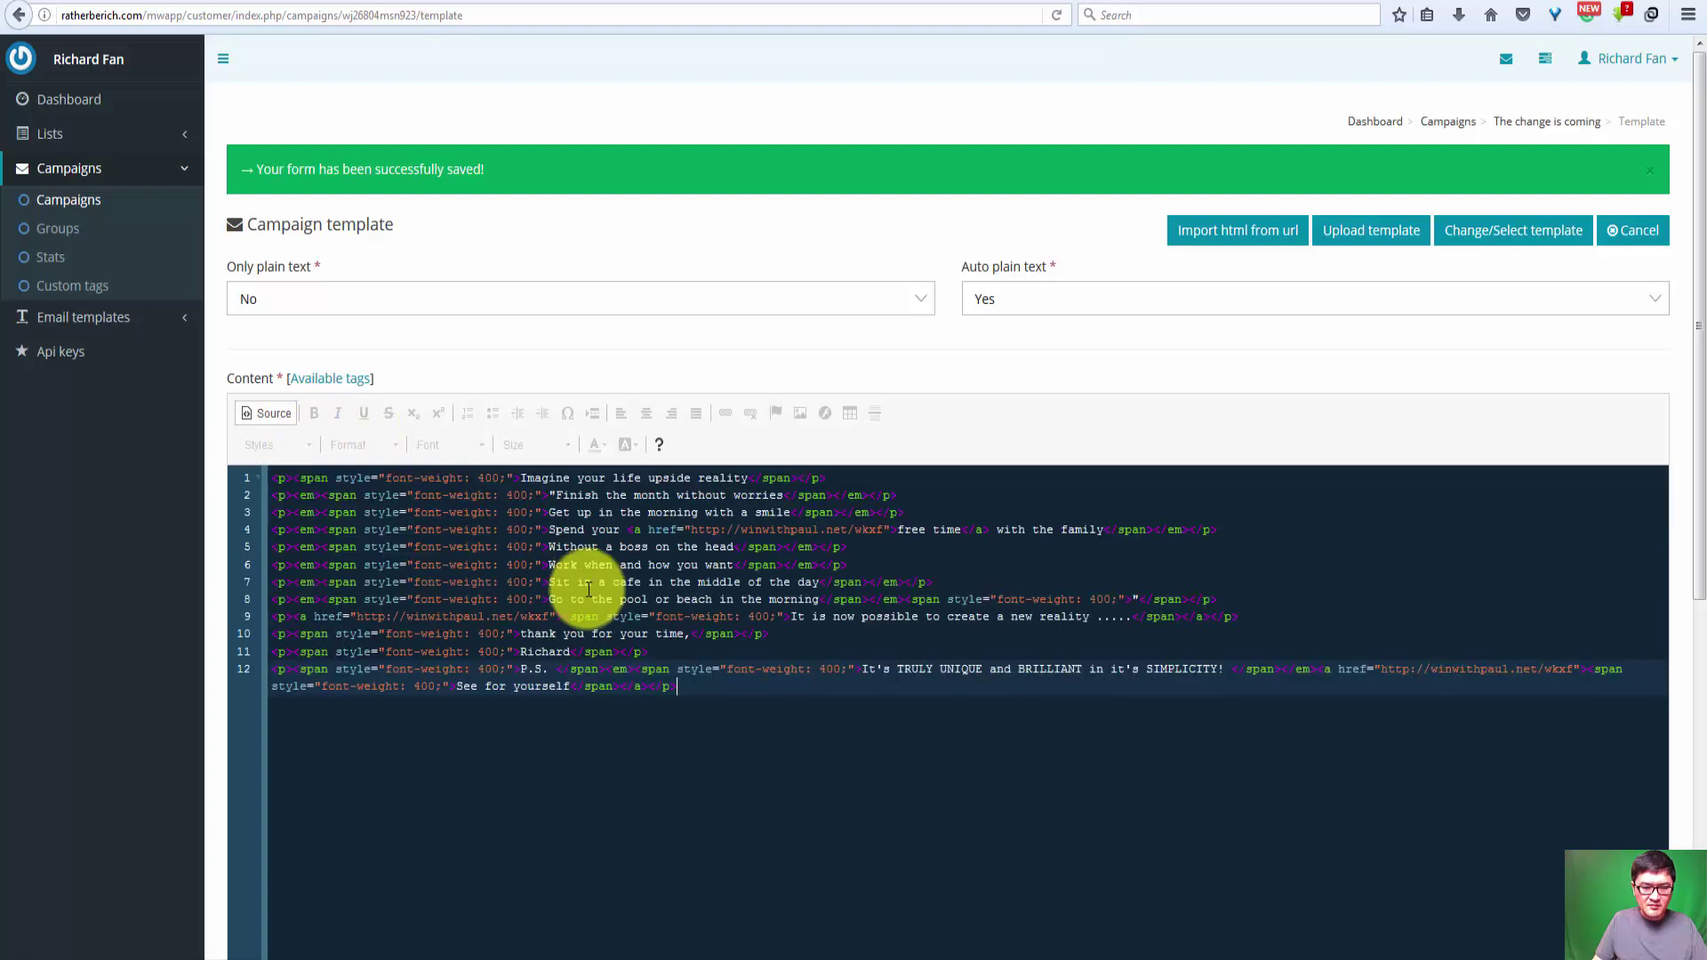
scroll(1151, 716, down, 6)
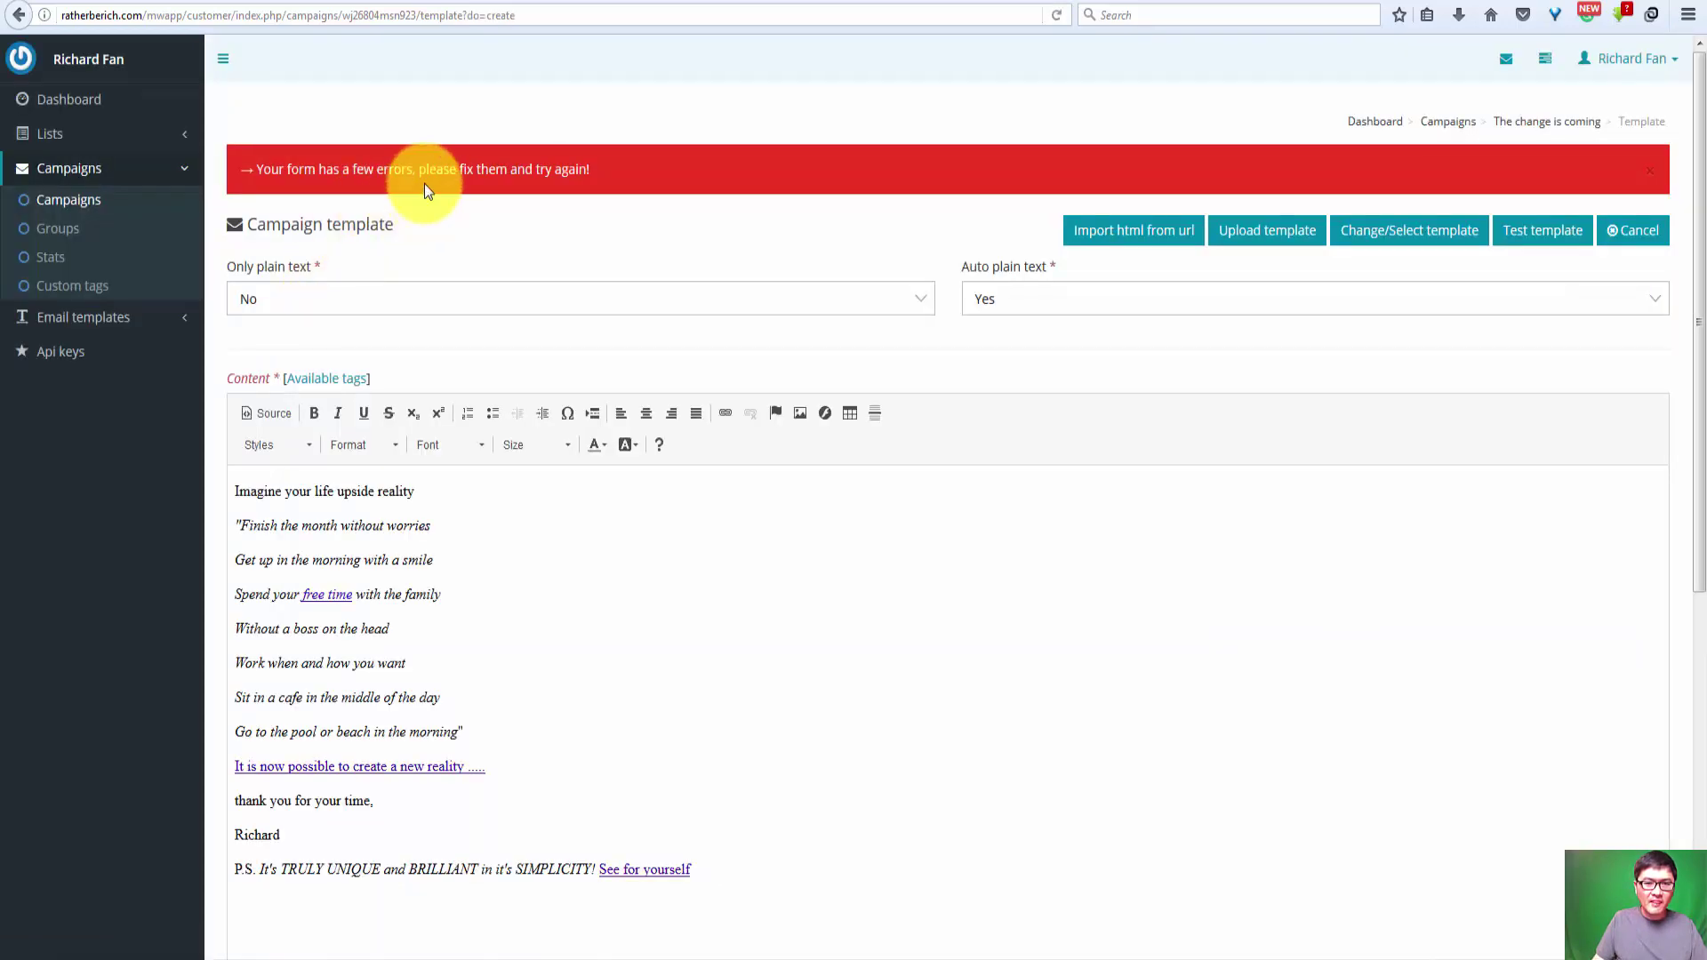
scroll(462, 744, down, 2)
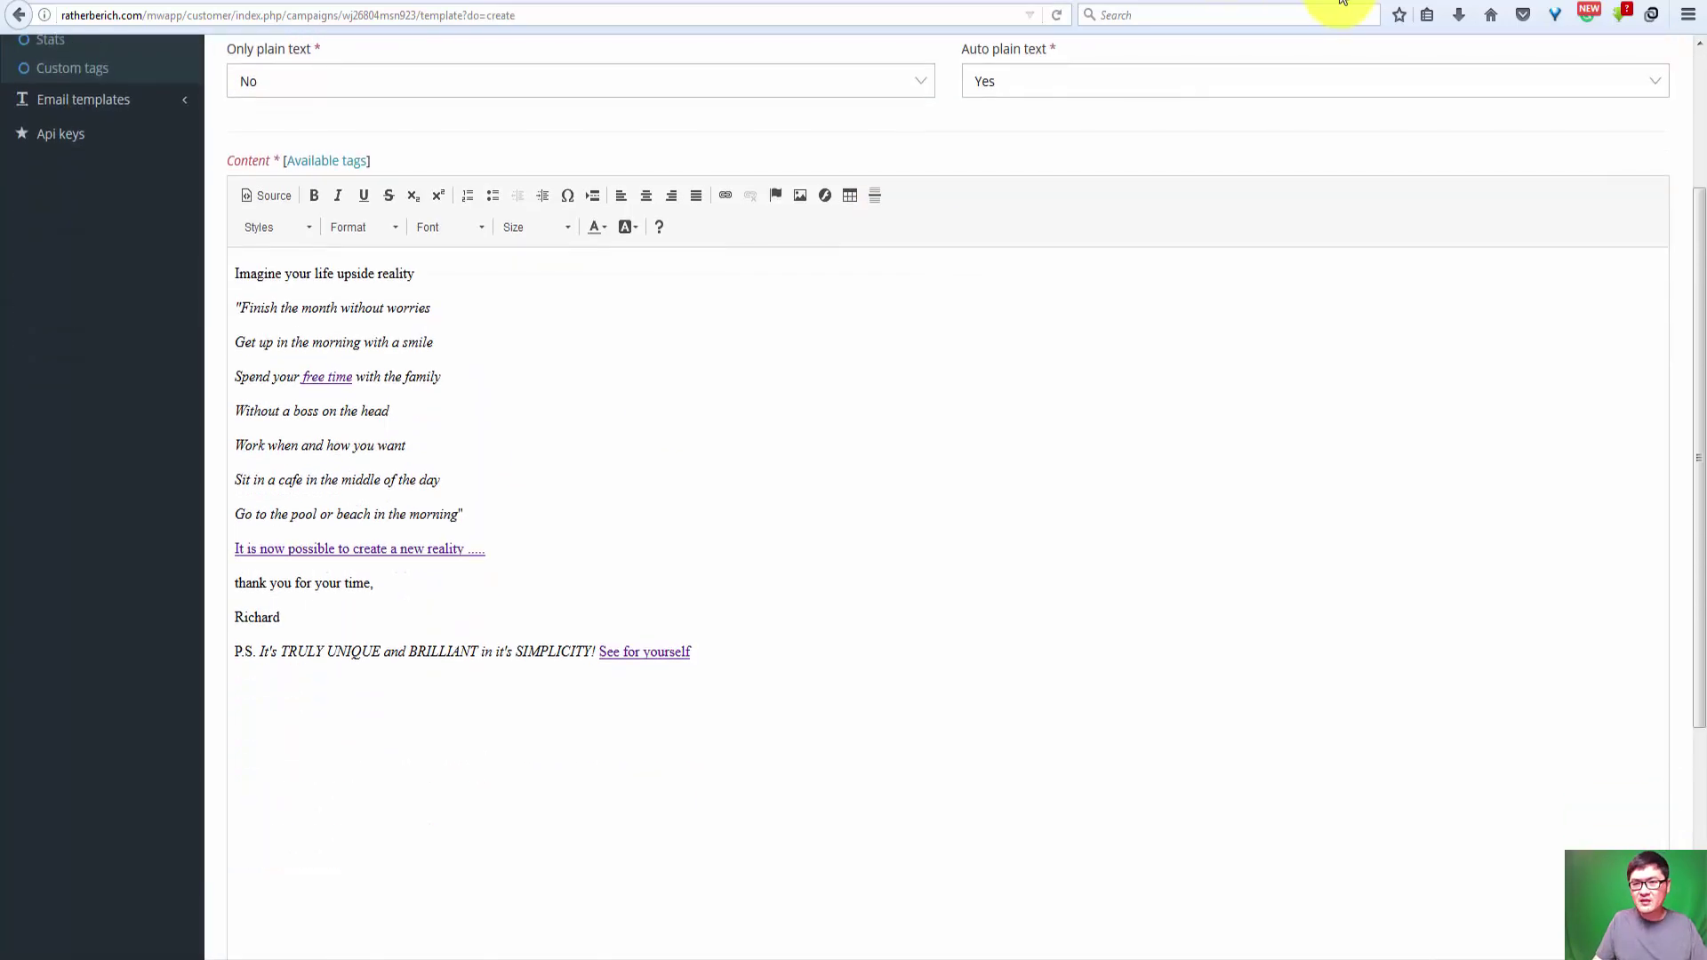
key(alt+Tab)
Step: Undo to restore the 'I heard you said it' email and select its merge-tag footer HTML
click(465, 533)
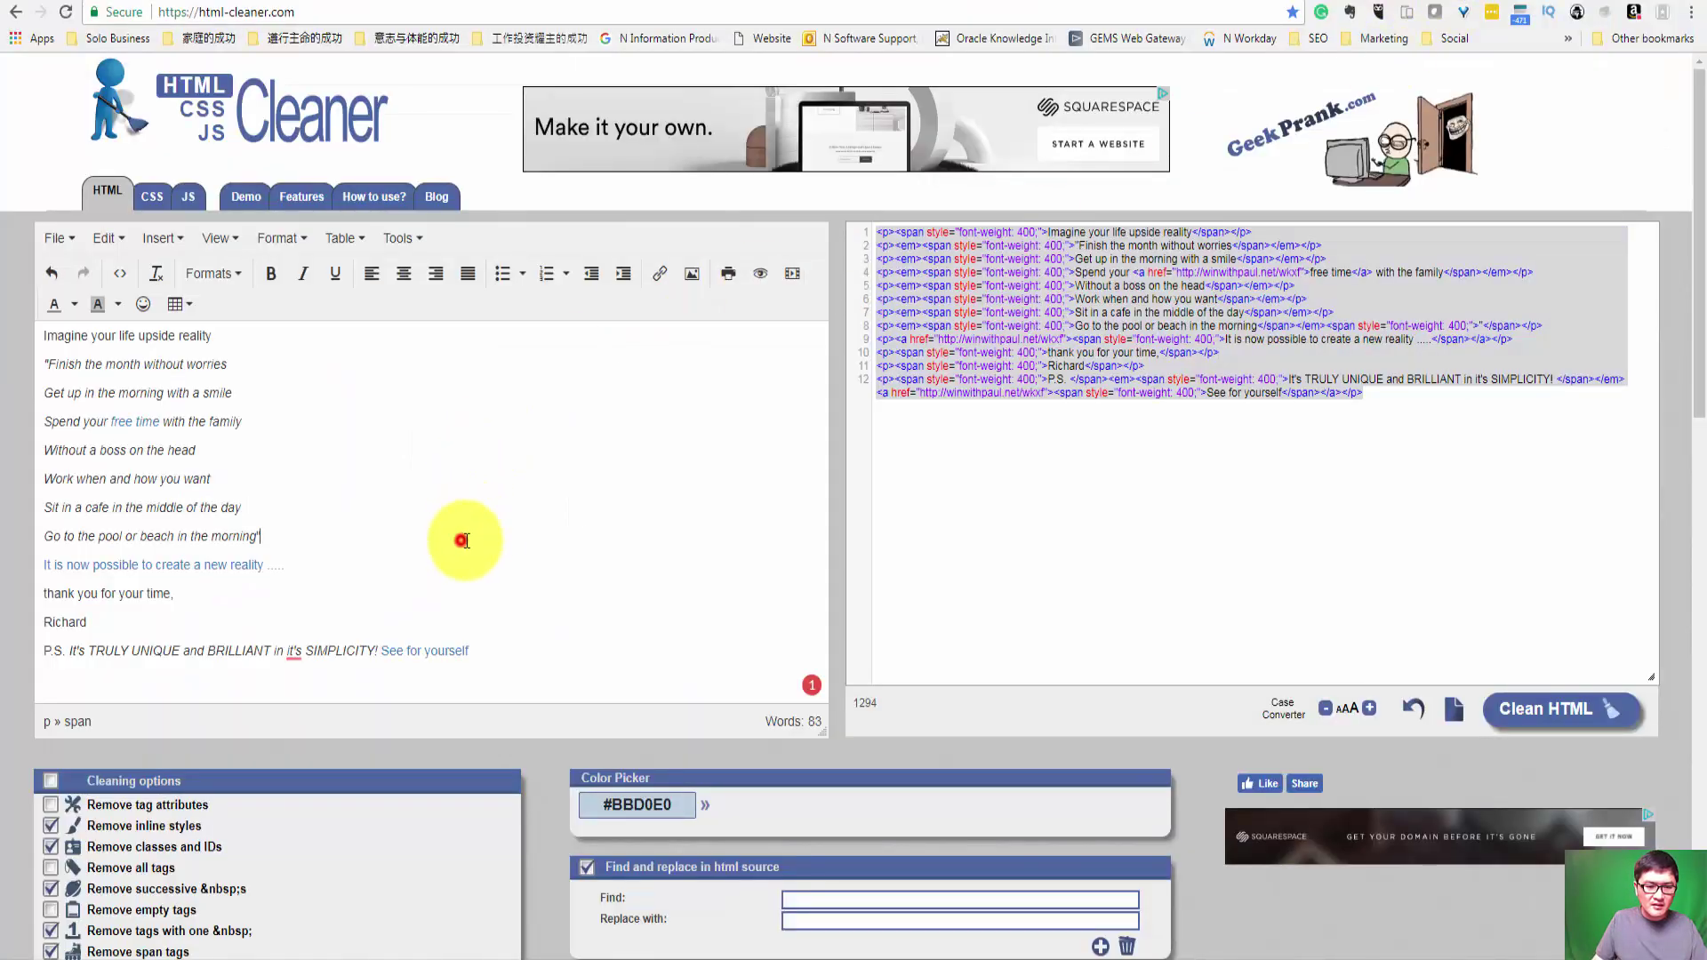
scroll(472, 533, down, 3)
scroll(473, 356, up, 3)
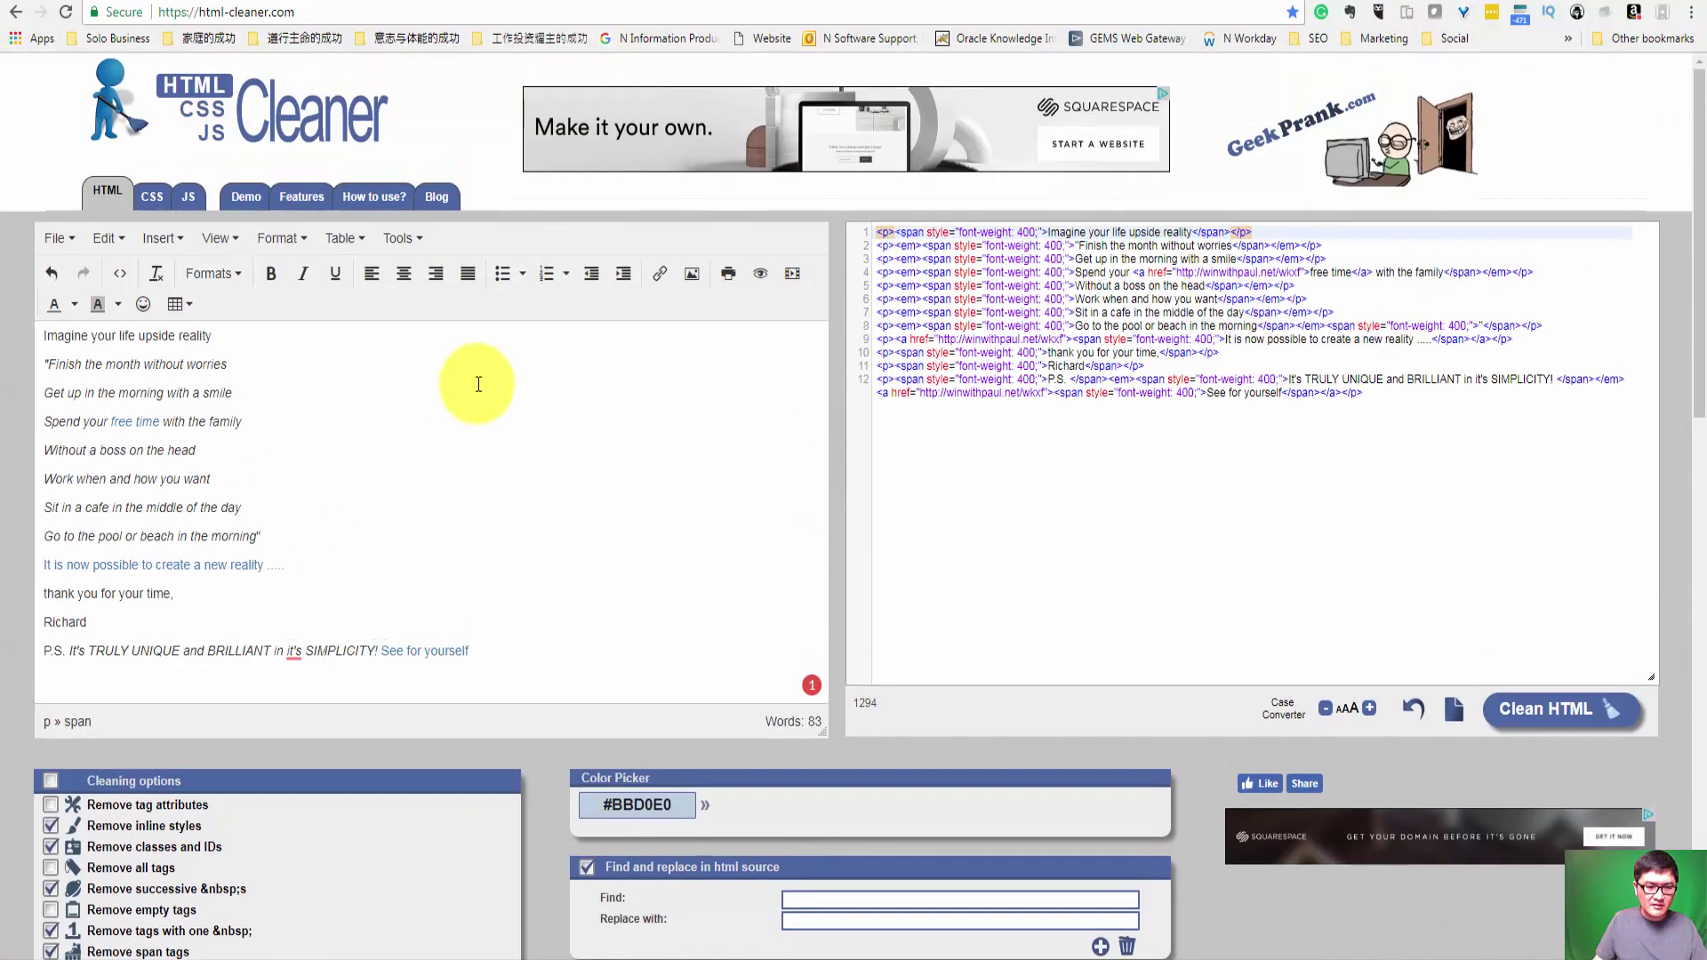
key(ctrl+z)
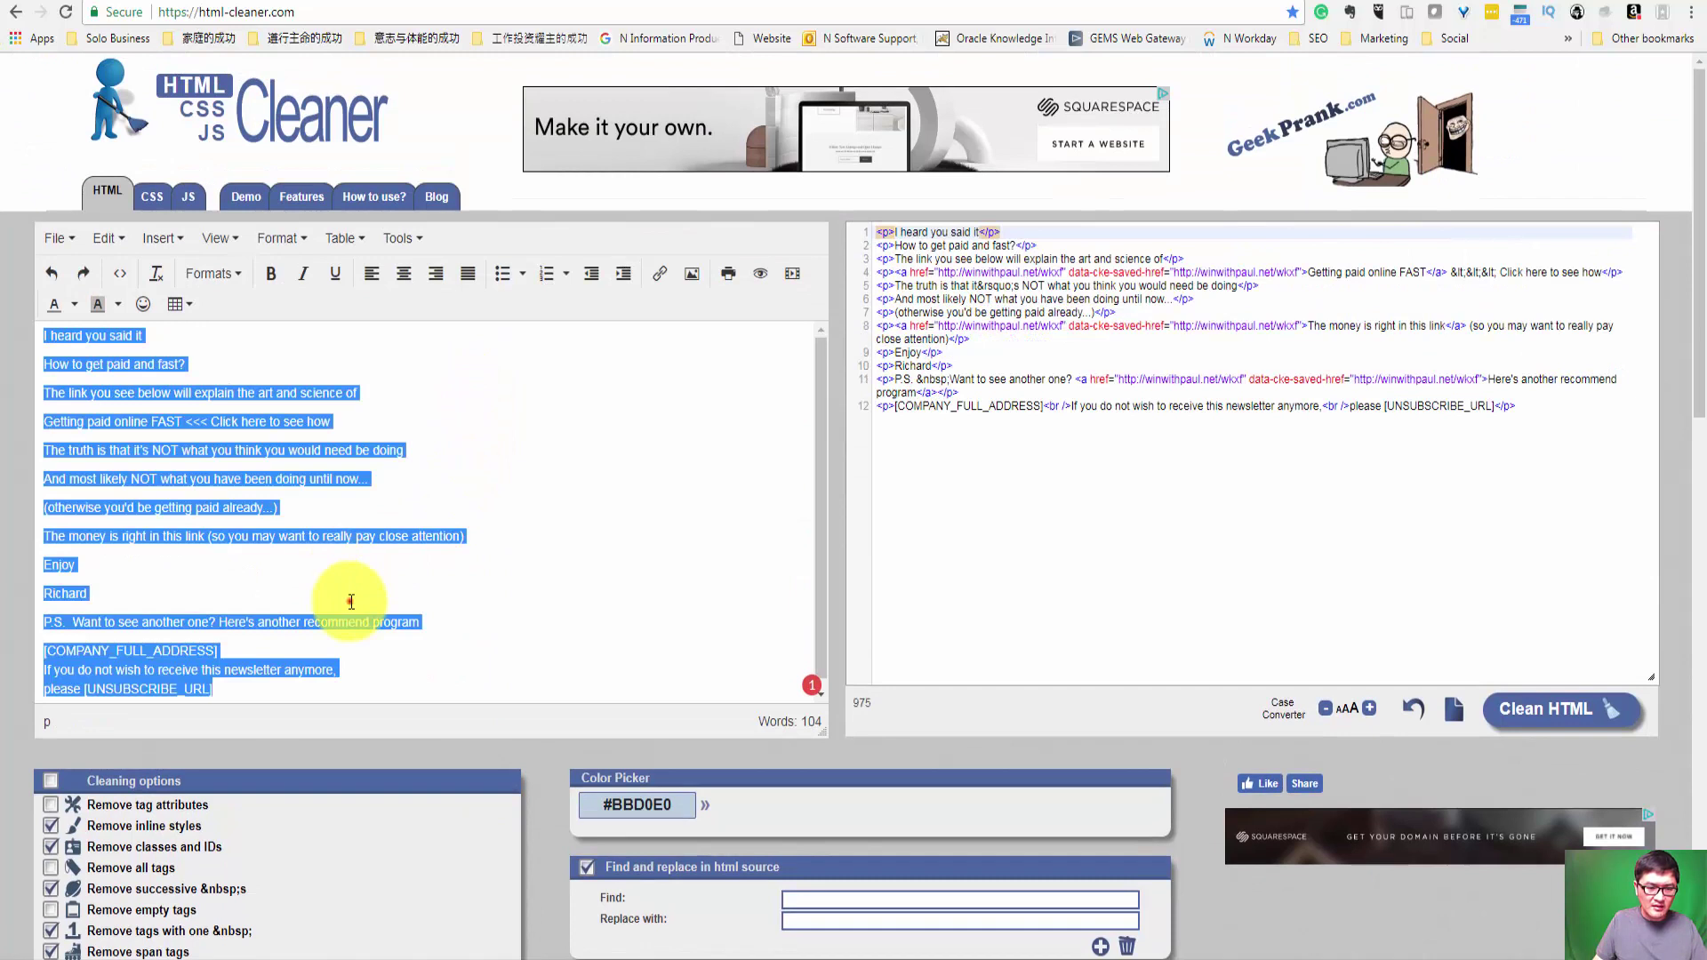
click(343, 600)
drag(236, 685, 42, 648)
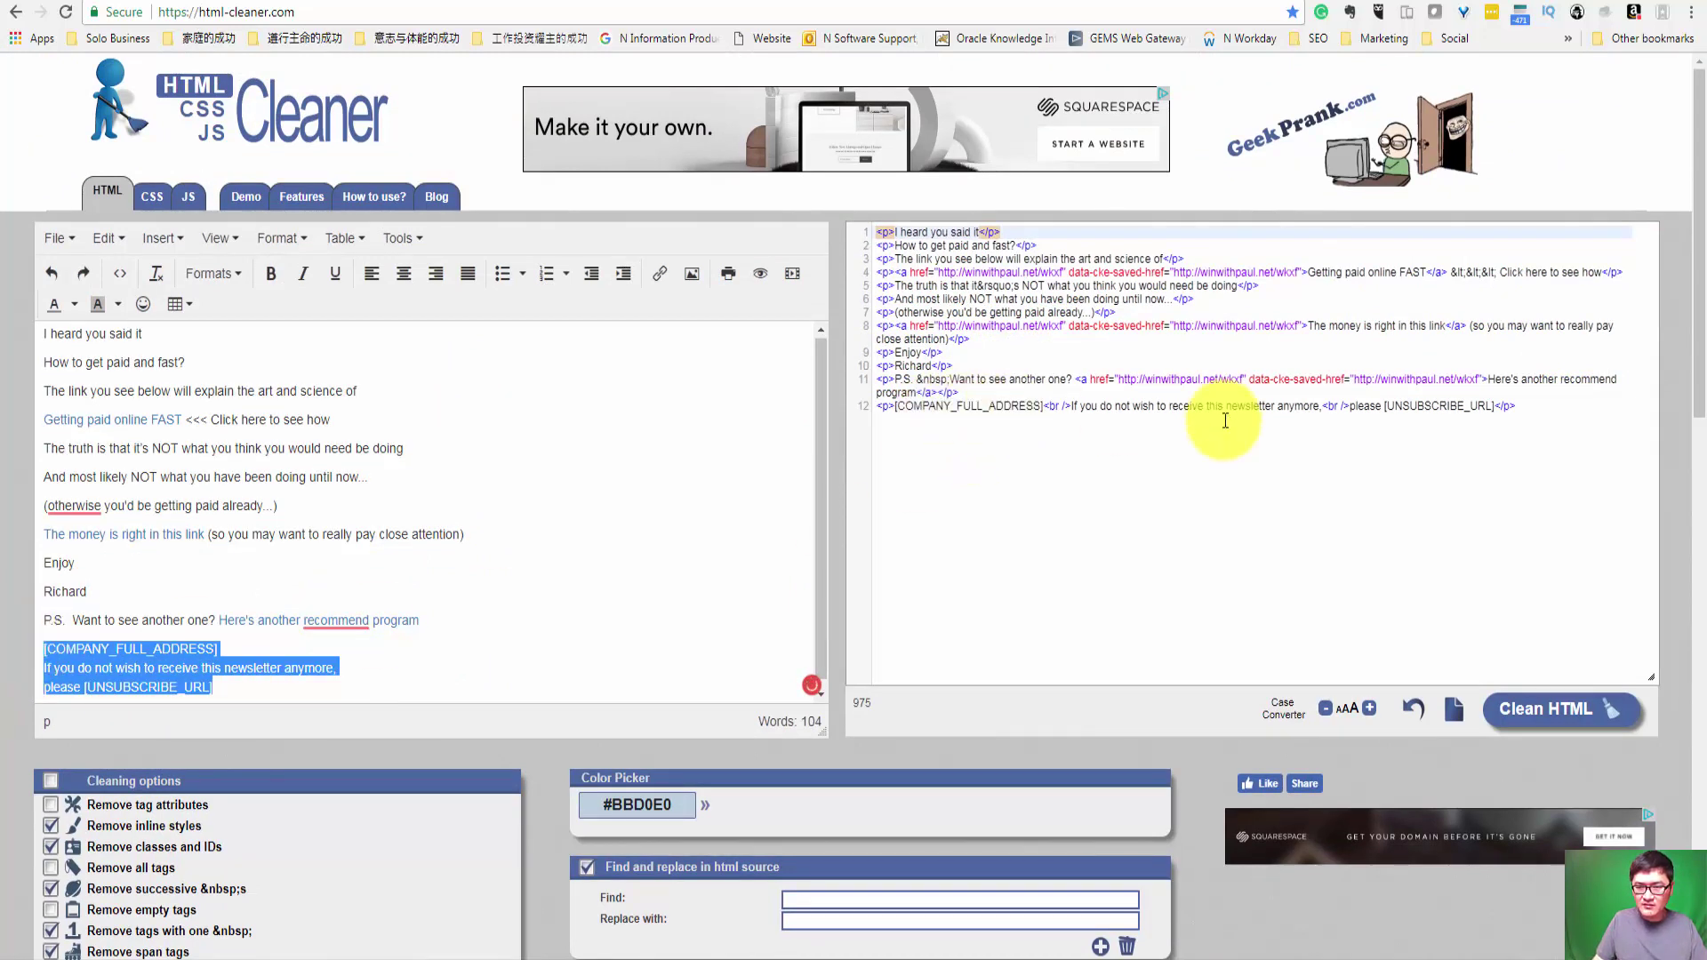
drag(1536, 404, 818, 400)
key(ctrl+c)
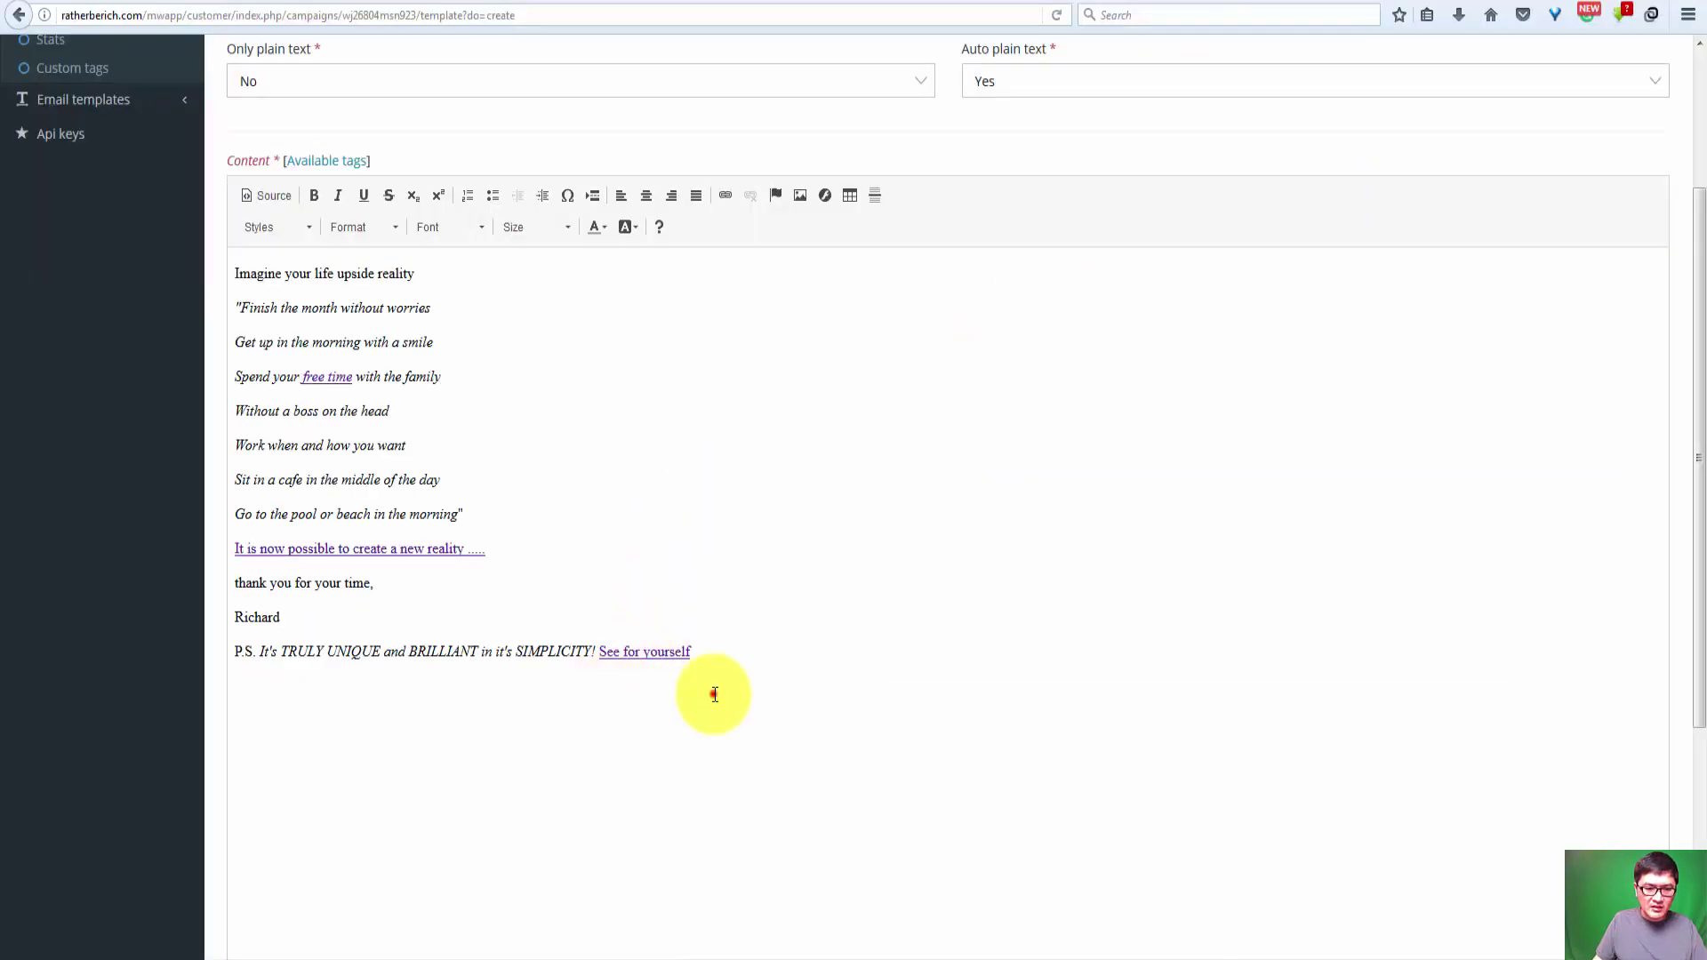
Step: Paste the address-and-unsubscribe footer below the P.S. line and review the resulting source
click(713, 694)
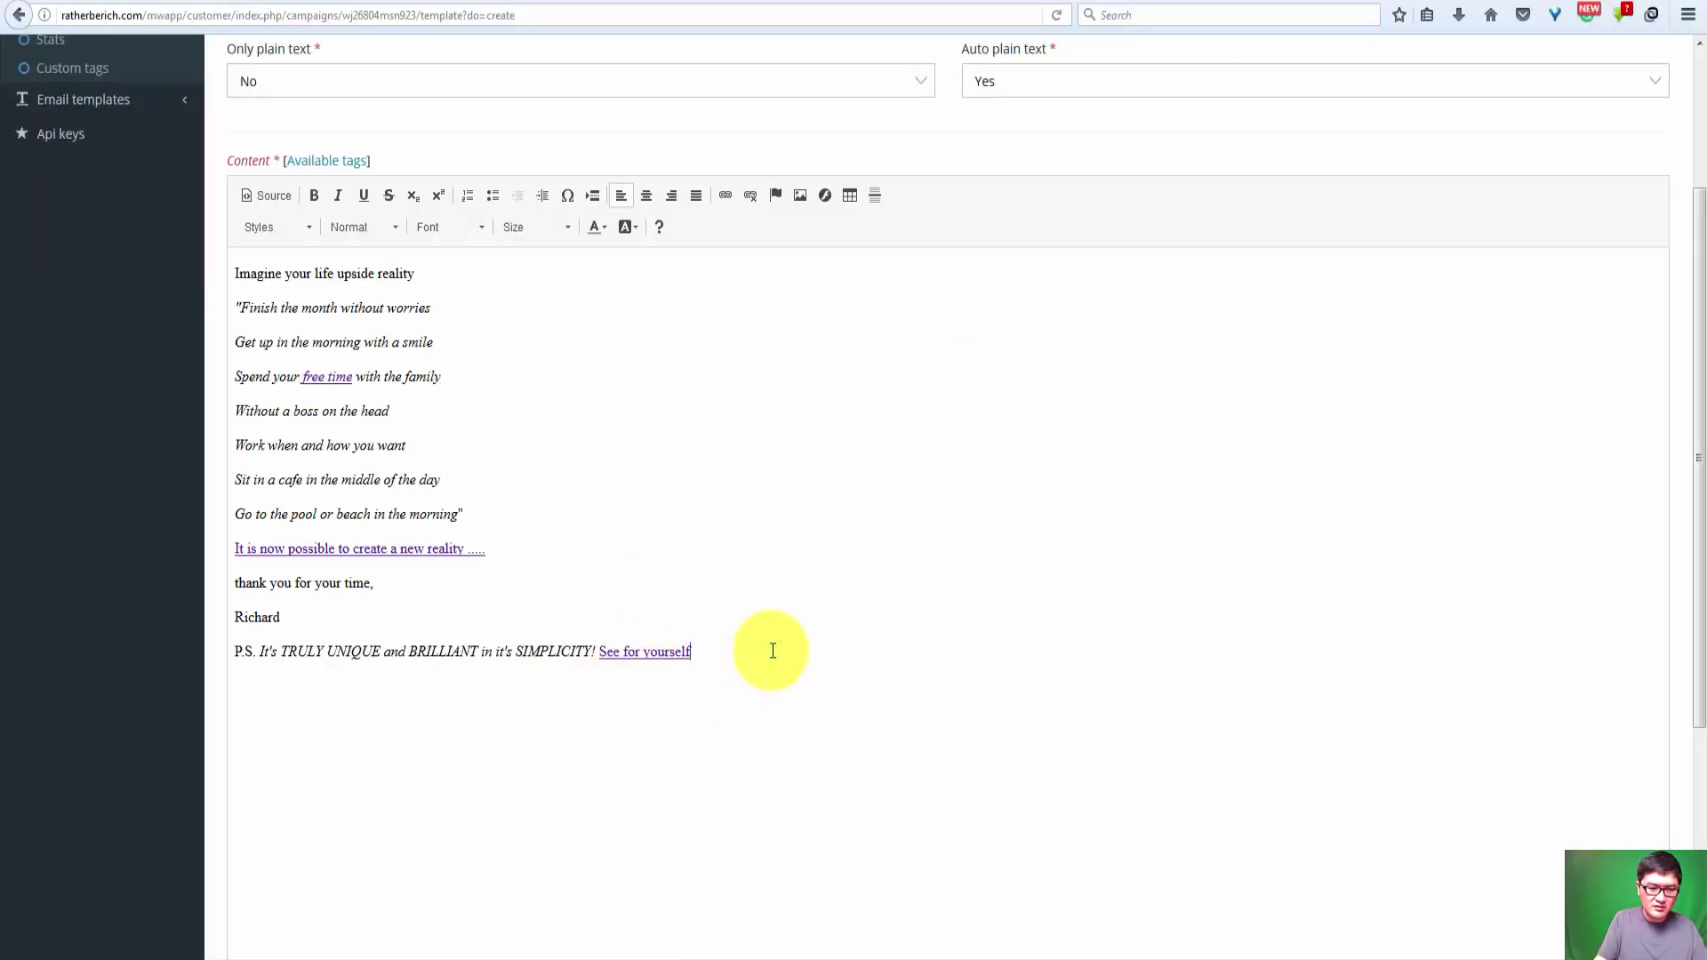
key(ctrl+v)
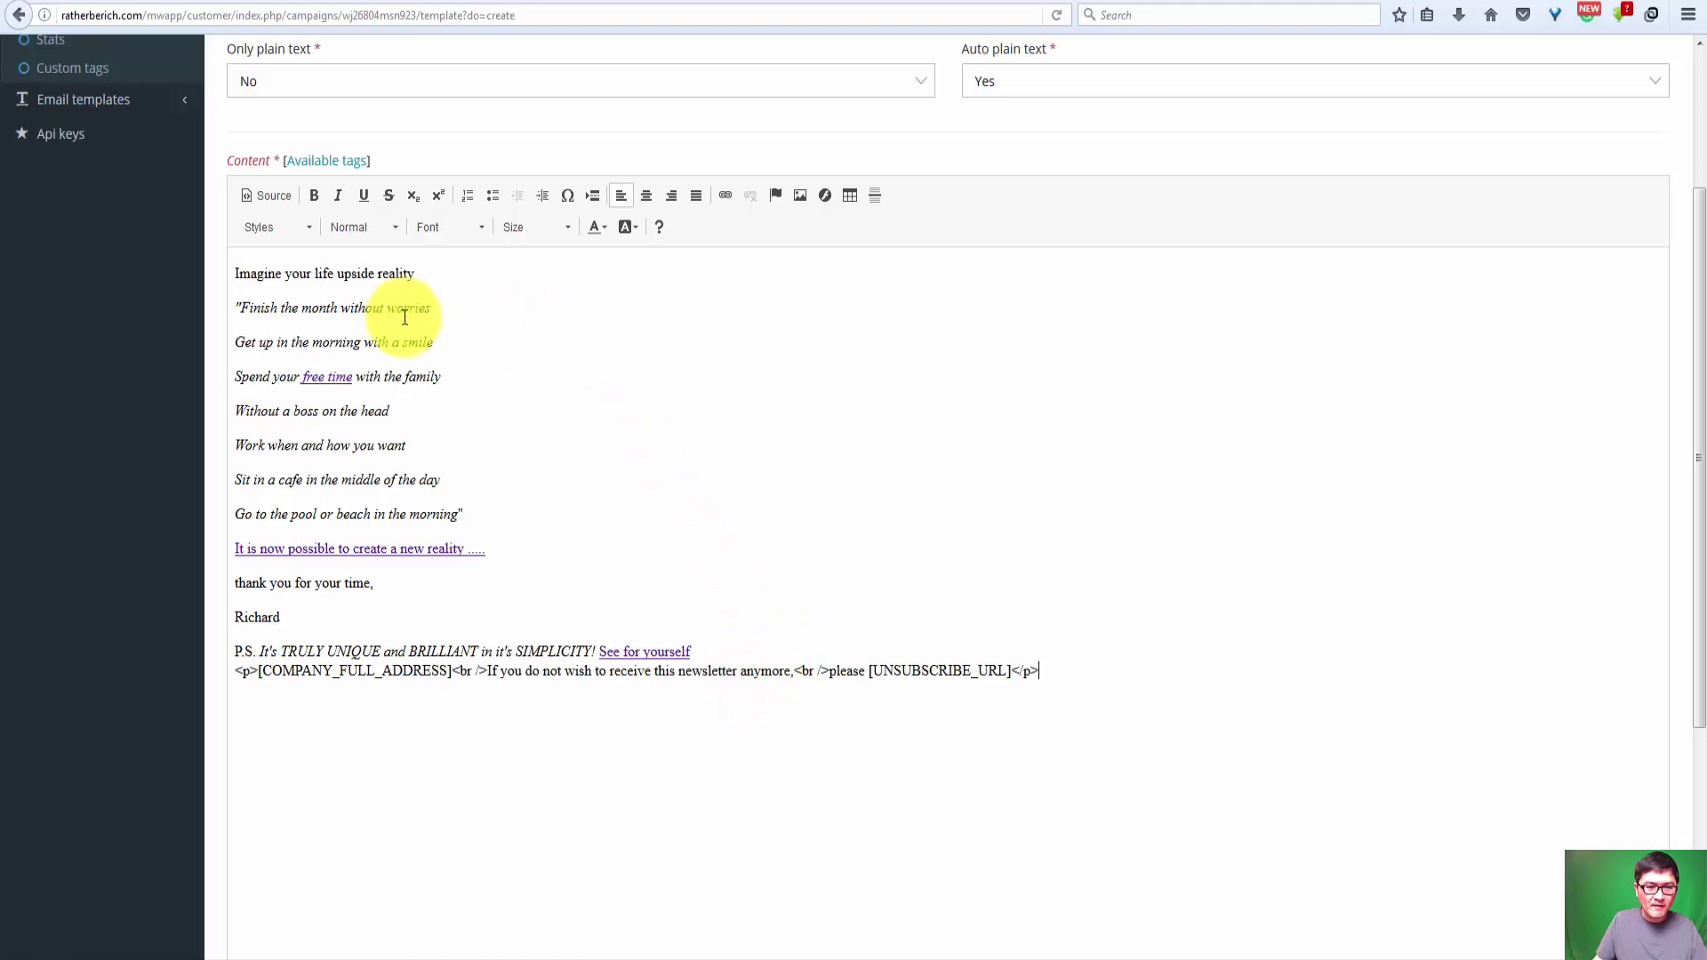
click(265, 195)
scroll(517, 582, down, 3)
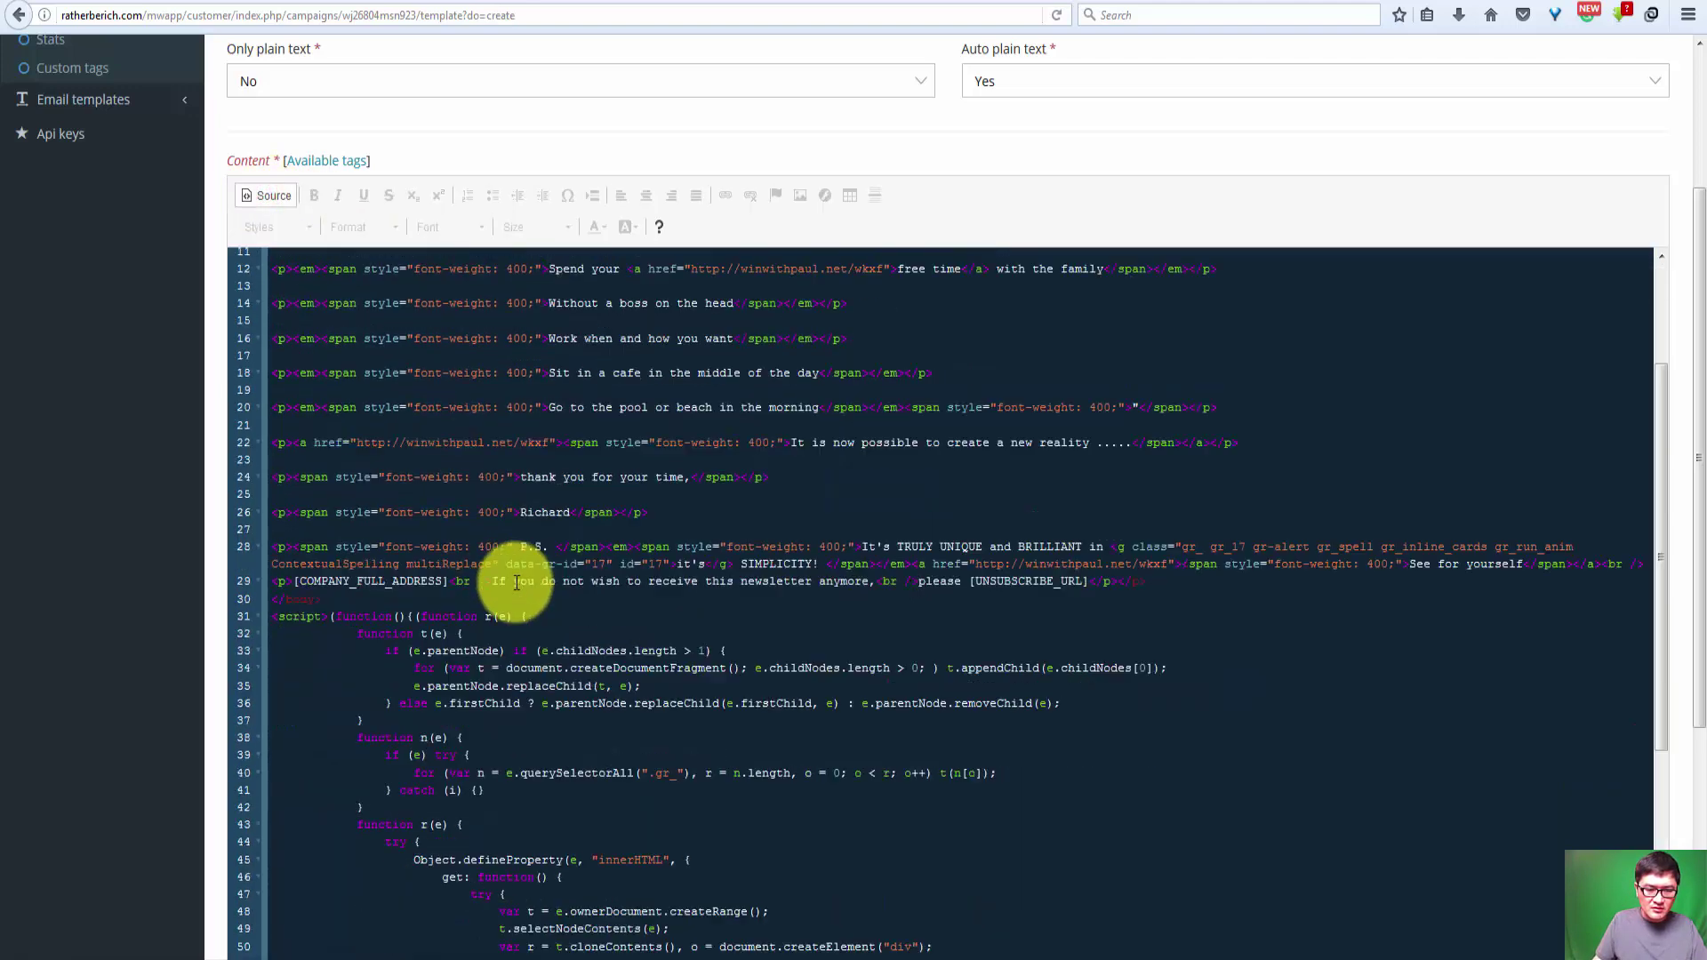
scroll(495, 623, down, 4)
scroll(450, 419, up, 5)
click(273, 195)
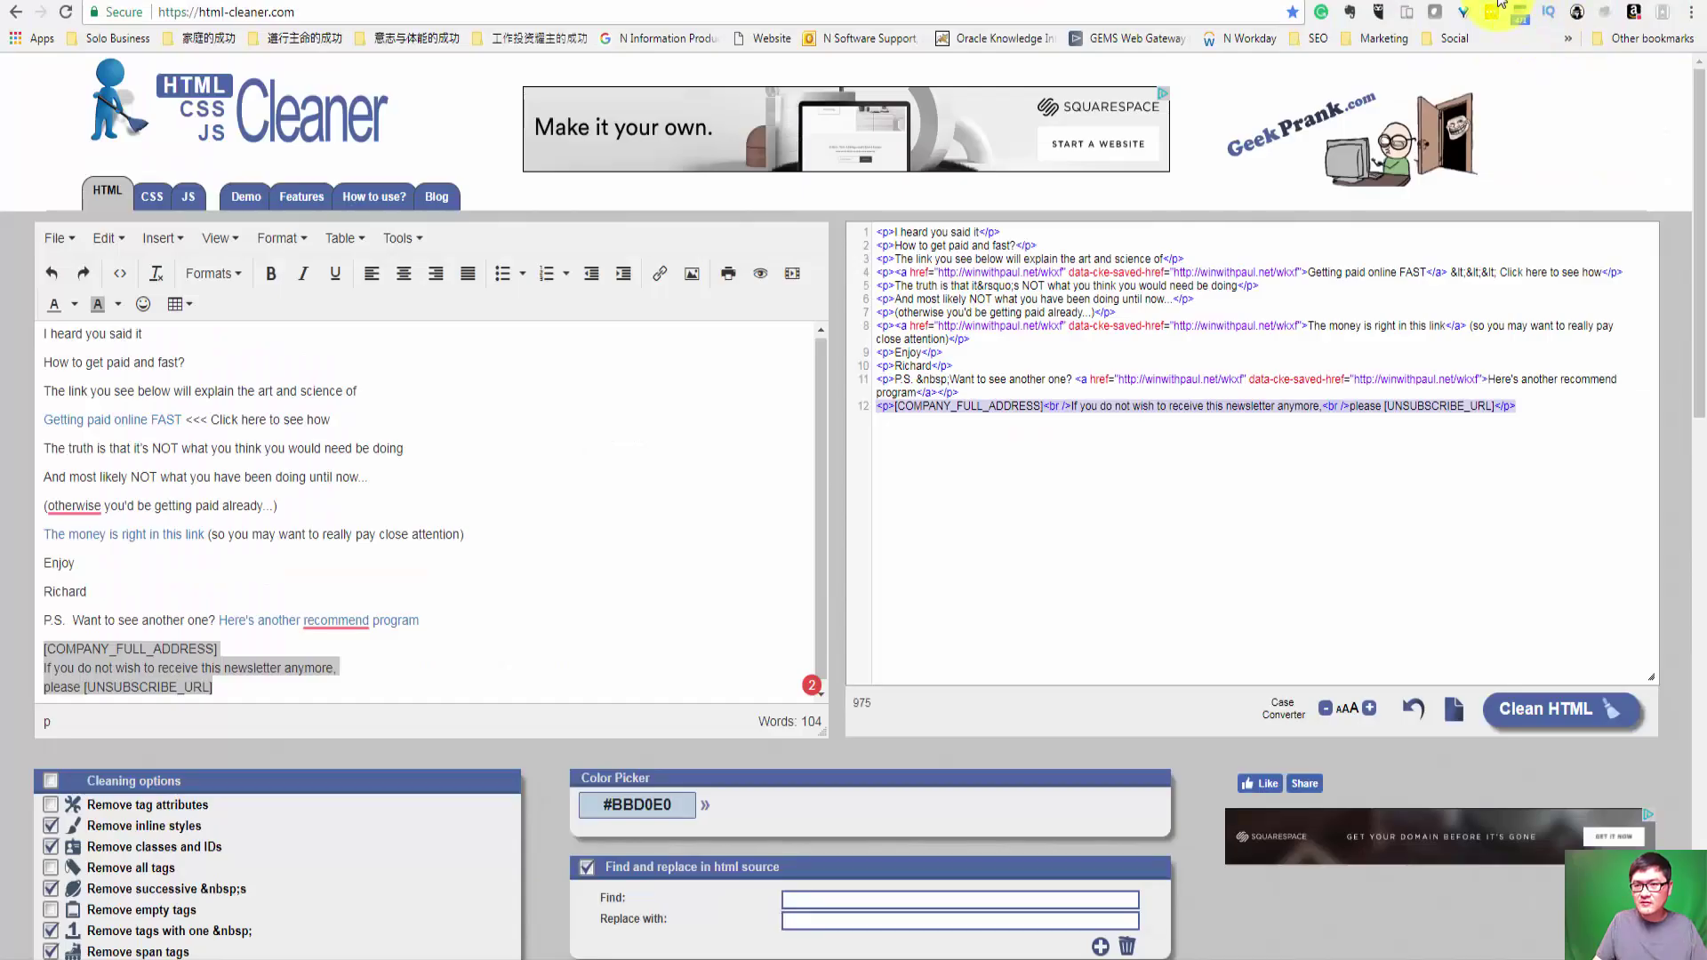
Step: Copy all the cleaned HTML and paste it over the template's entire source code
click(1145, 482)
key(ctrl+a)
key(ctrl+c)
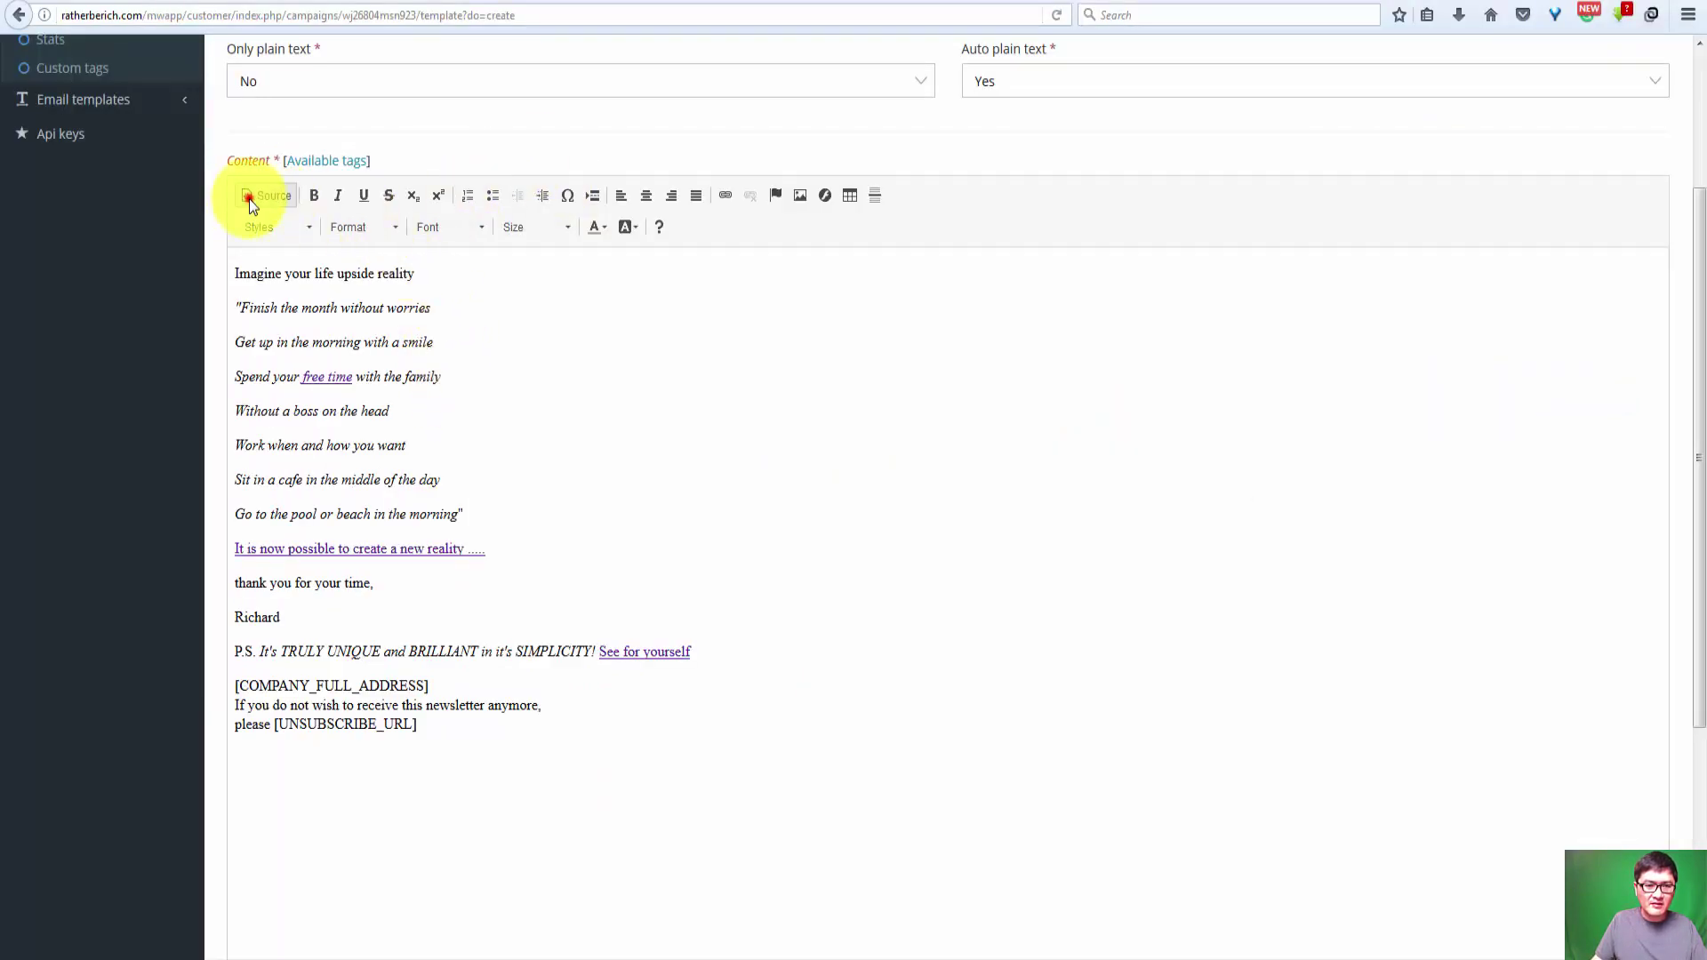
click(251, 203)
click(515, 394)
key(ctrl+a)
key(ctrl+v)
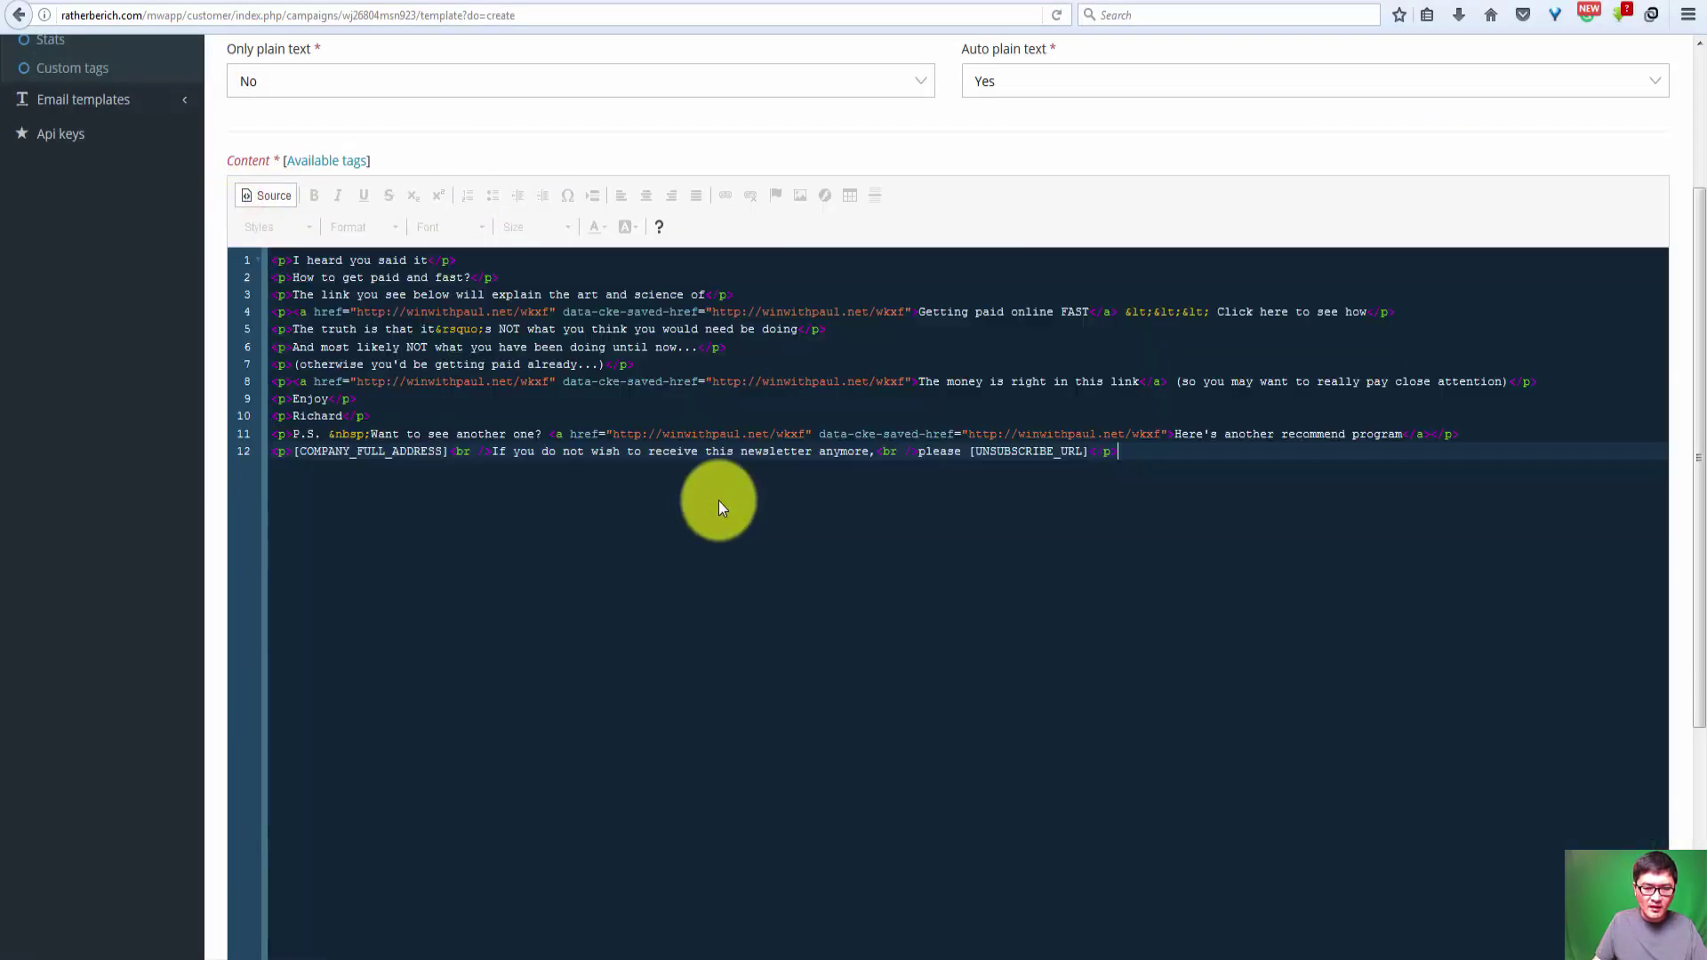
scroll(1044, 601, down, 4)
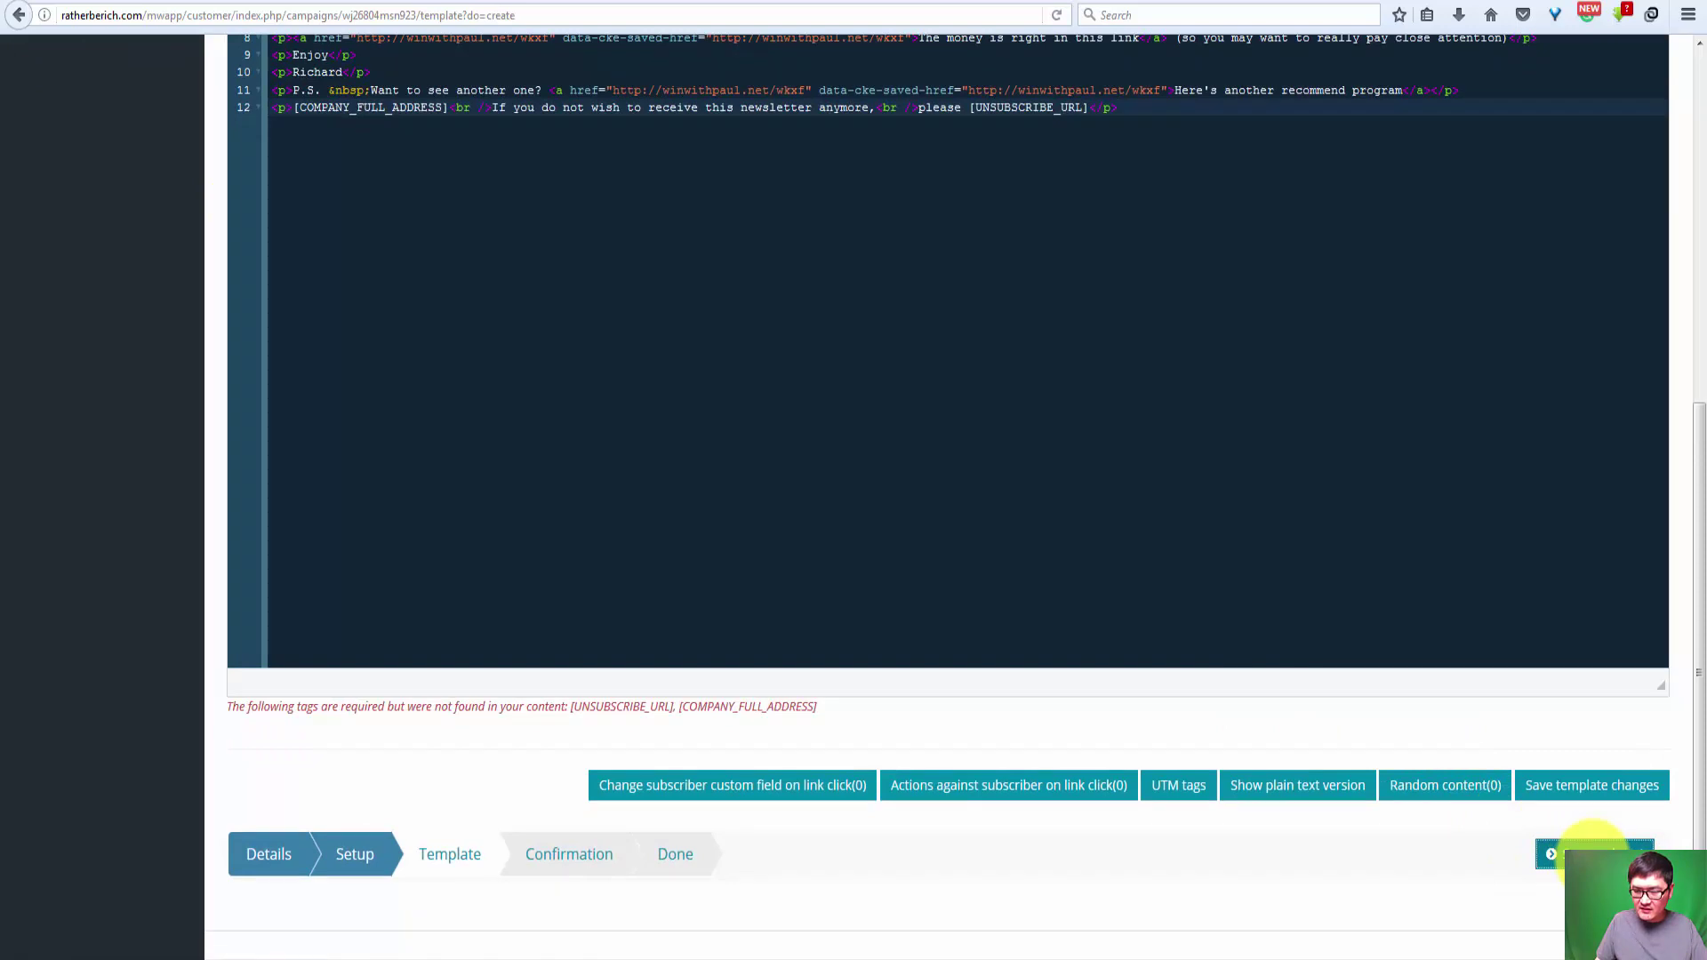
Step: Save the template, set the send time to the 21st at 8:00 AM, and send the campaign
click(1591, 852)
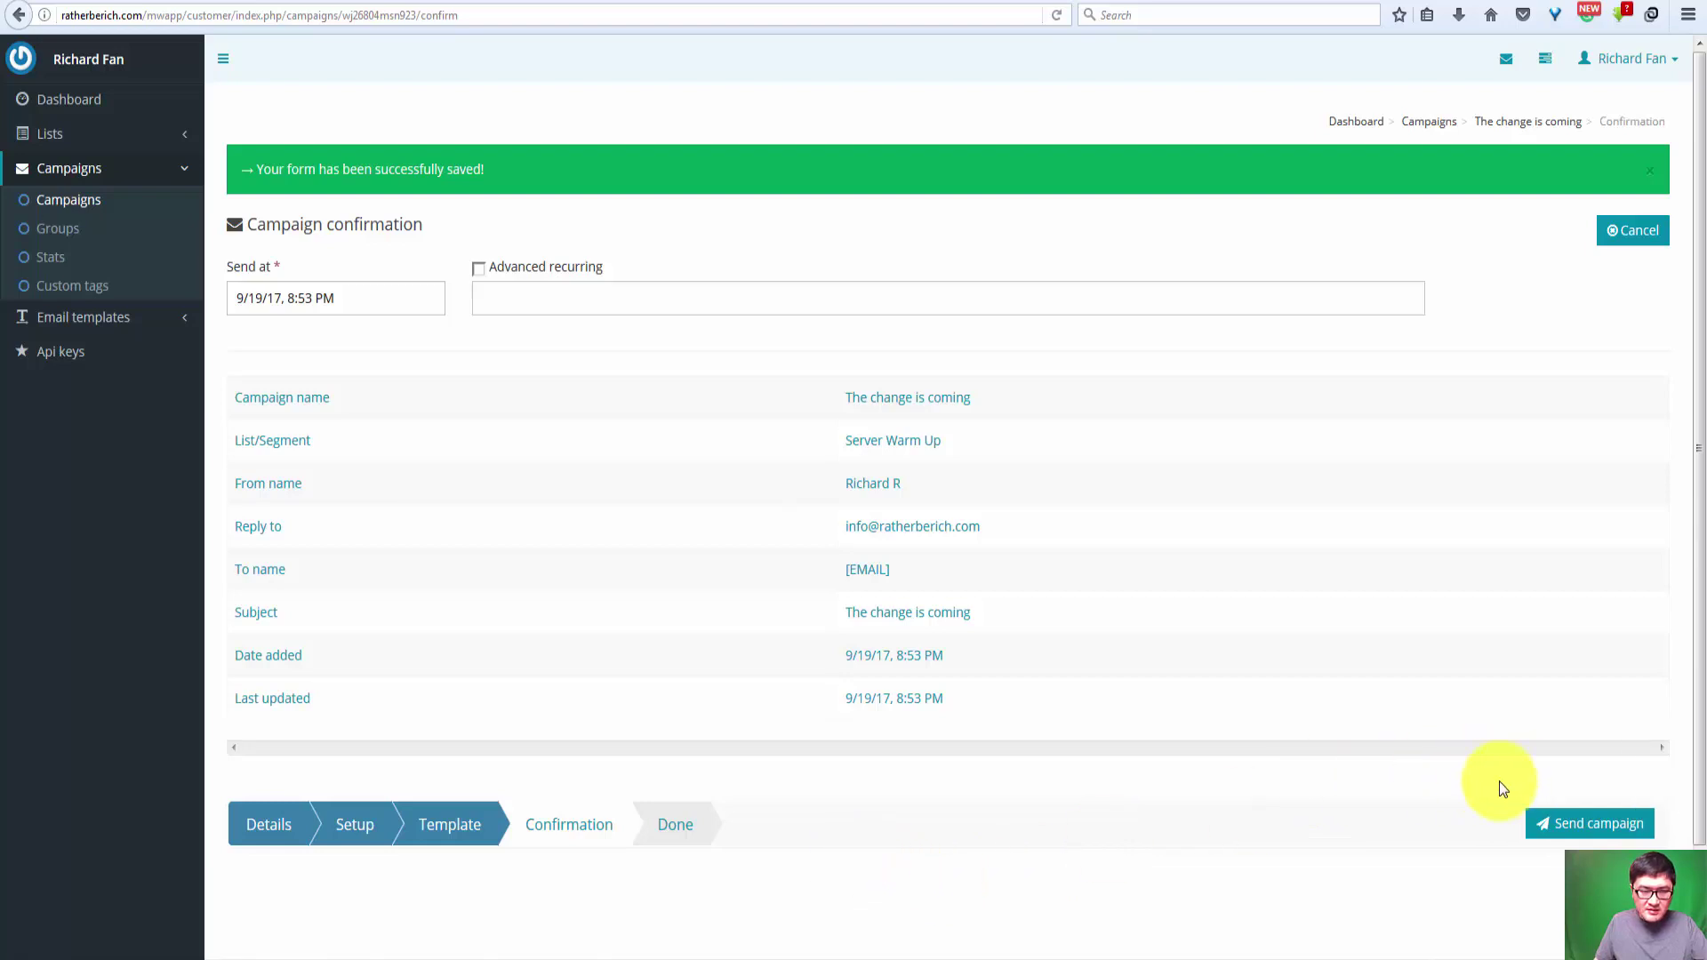
click(327, 297)
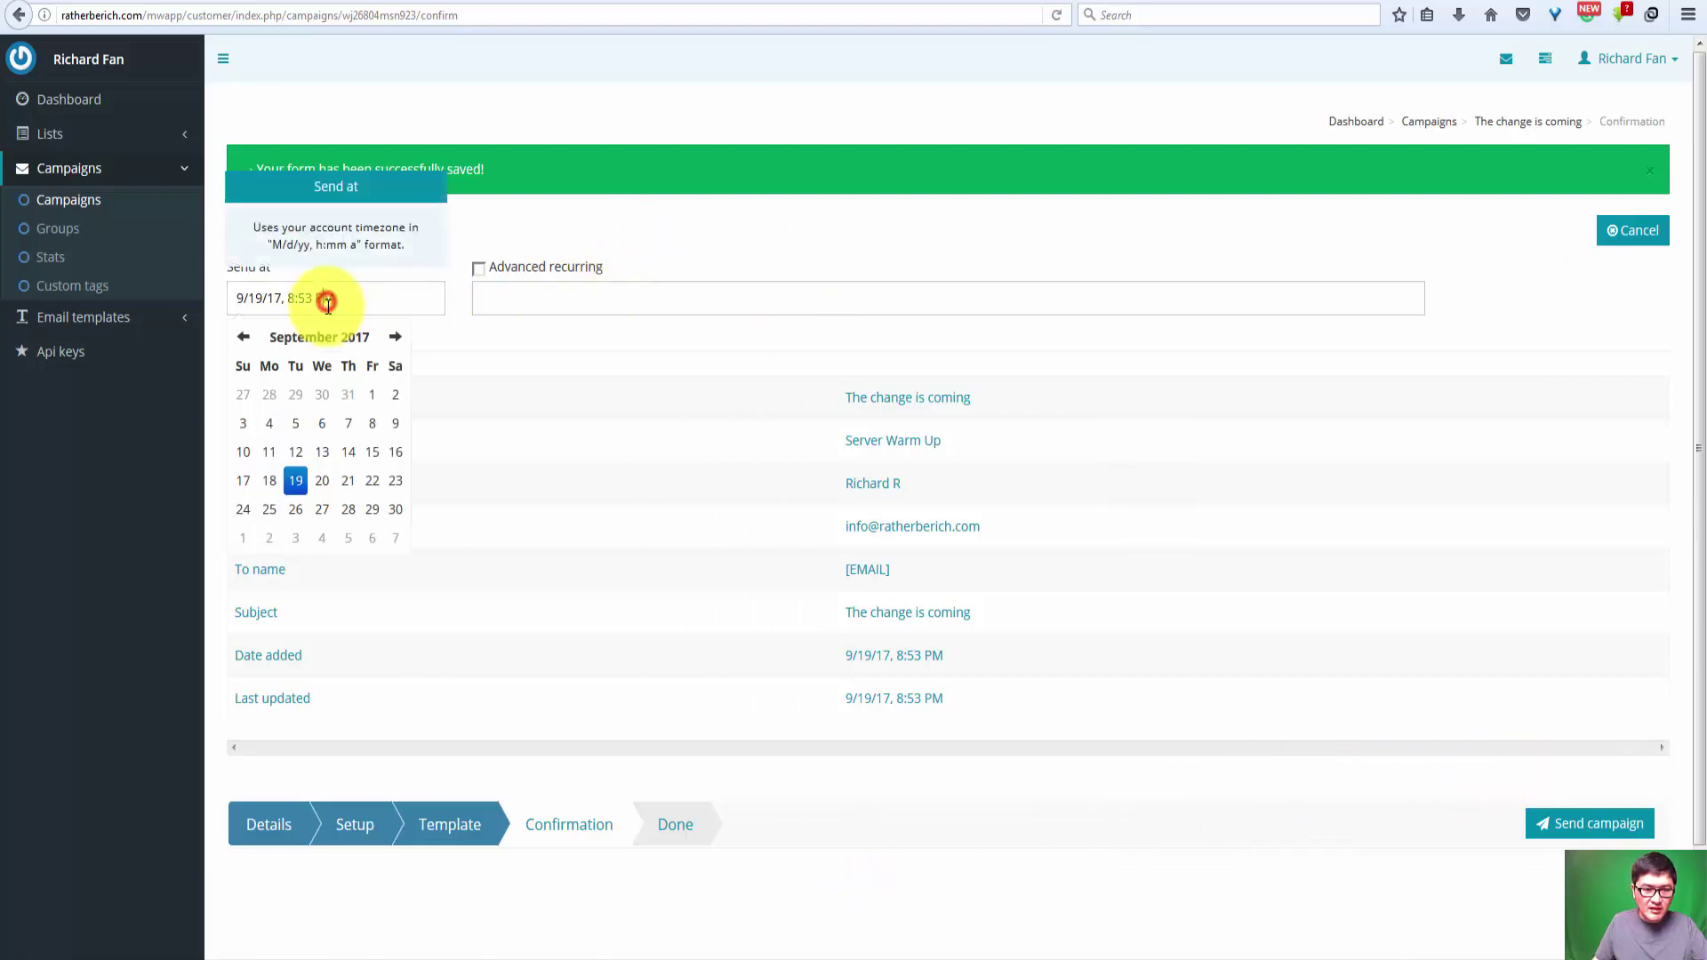
click(349, 485)
click(527, 297)
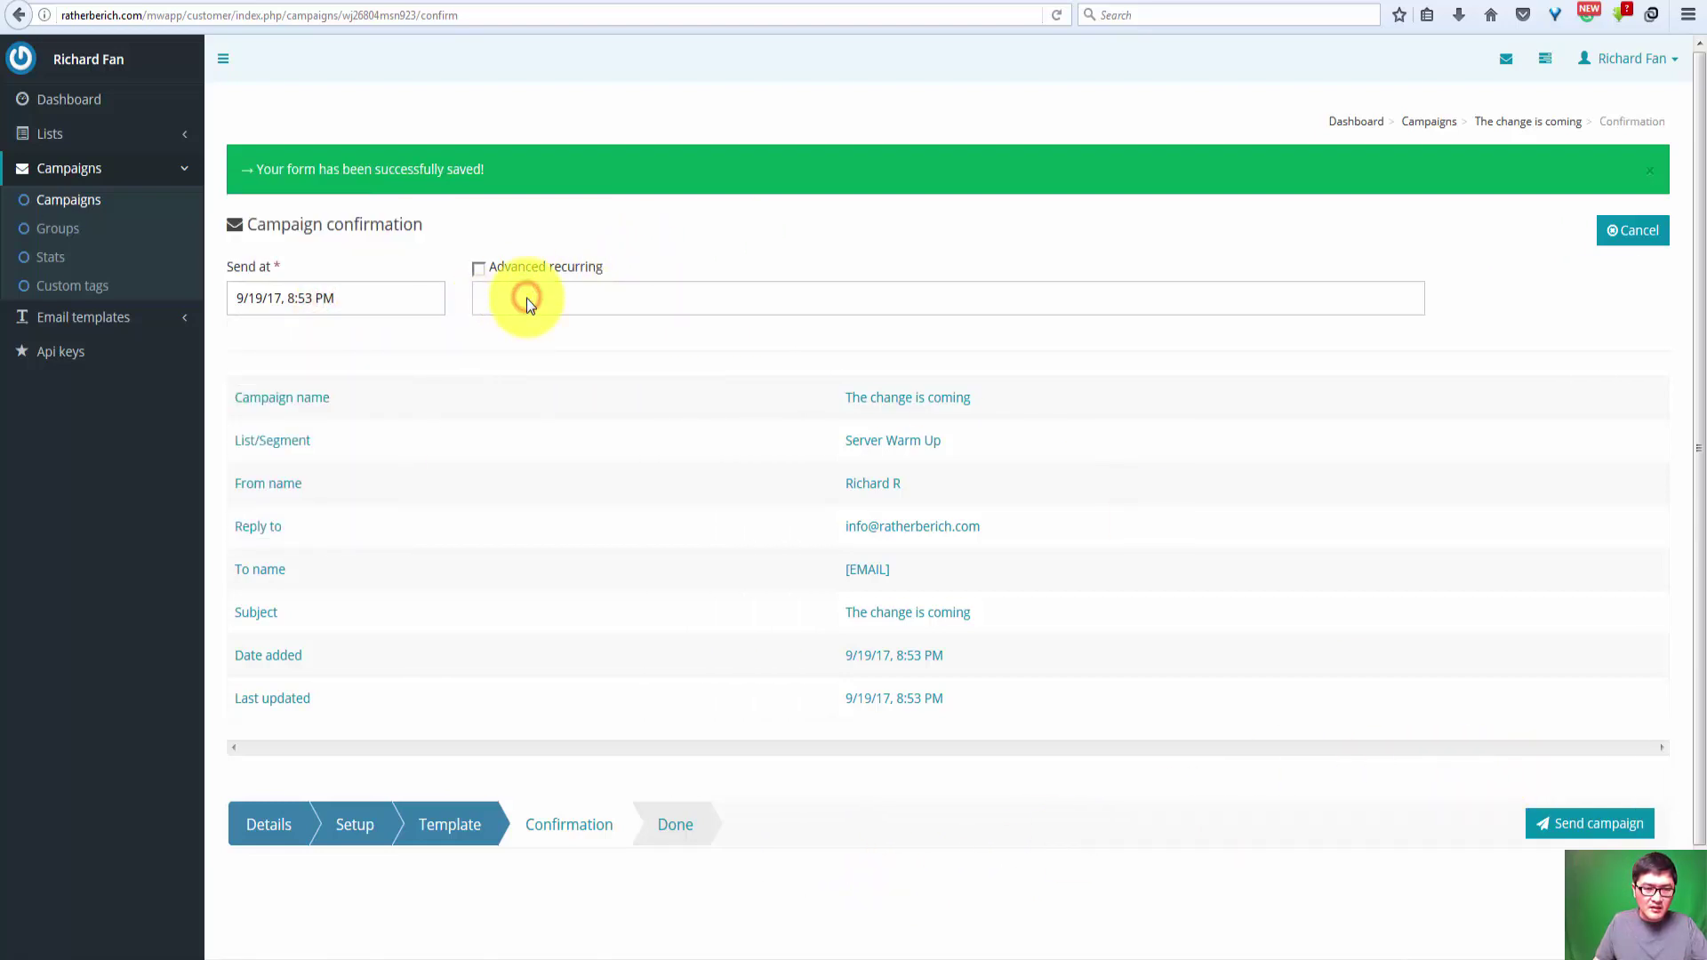
click(300, 298)
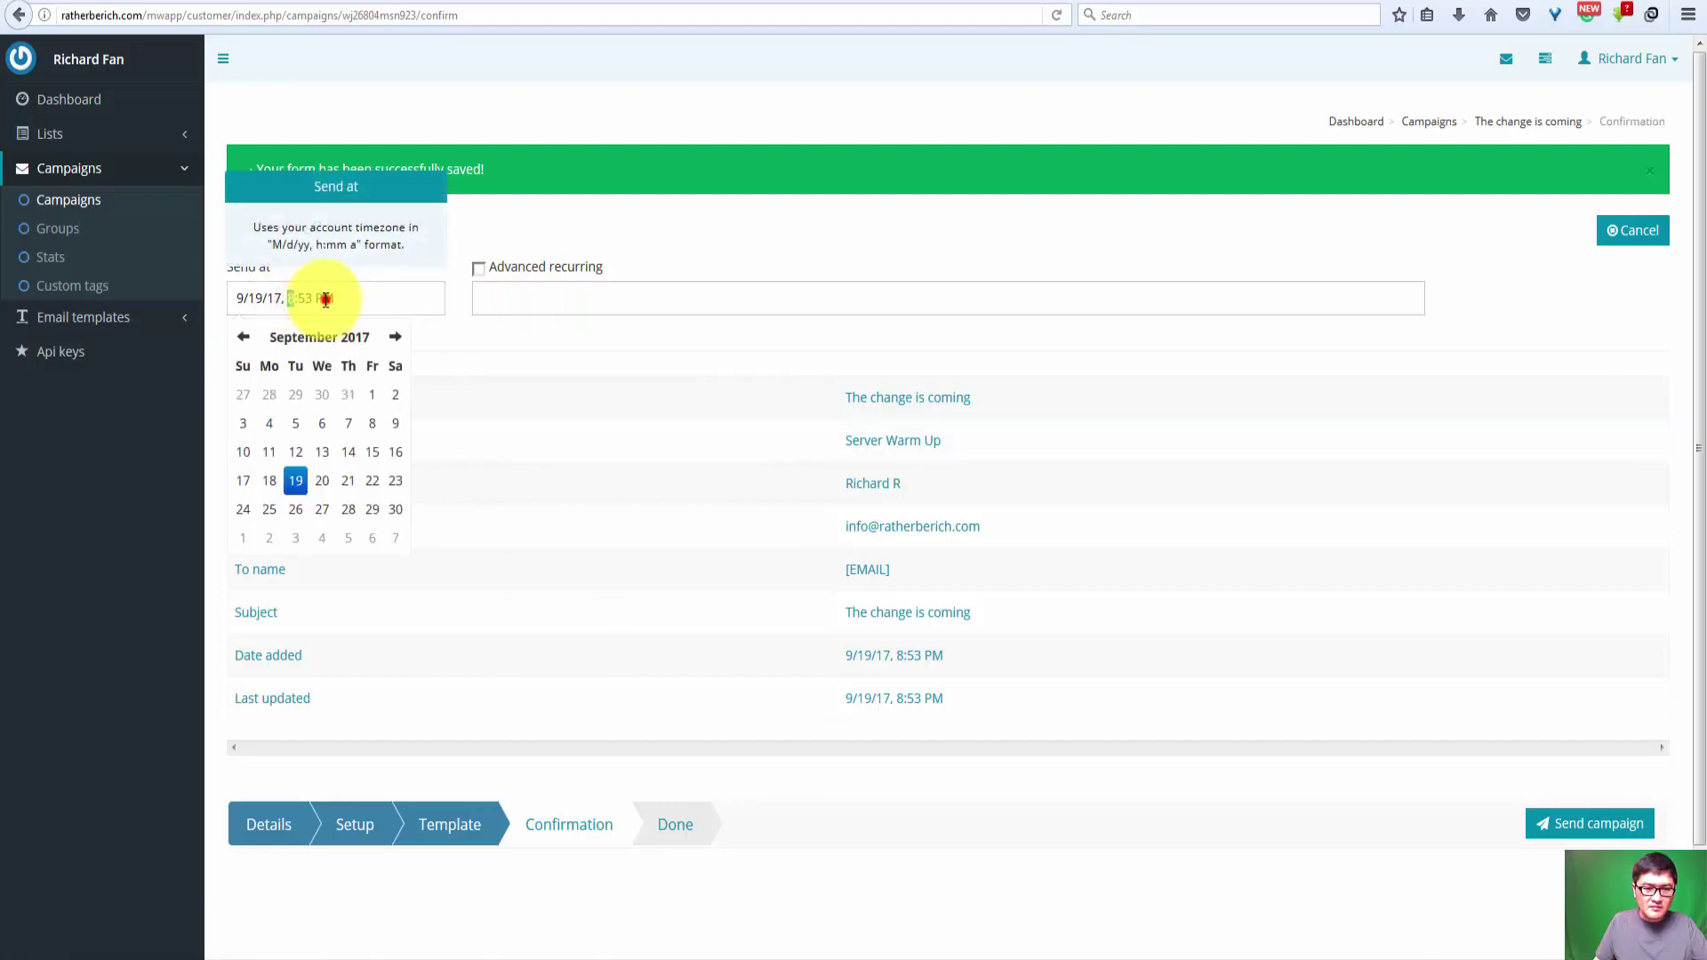
double_click(322, 300)
click(411, 289)
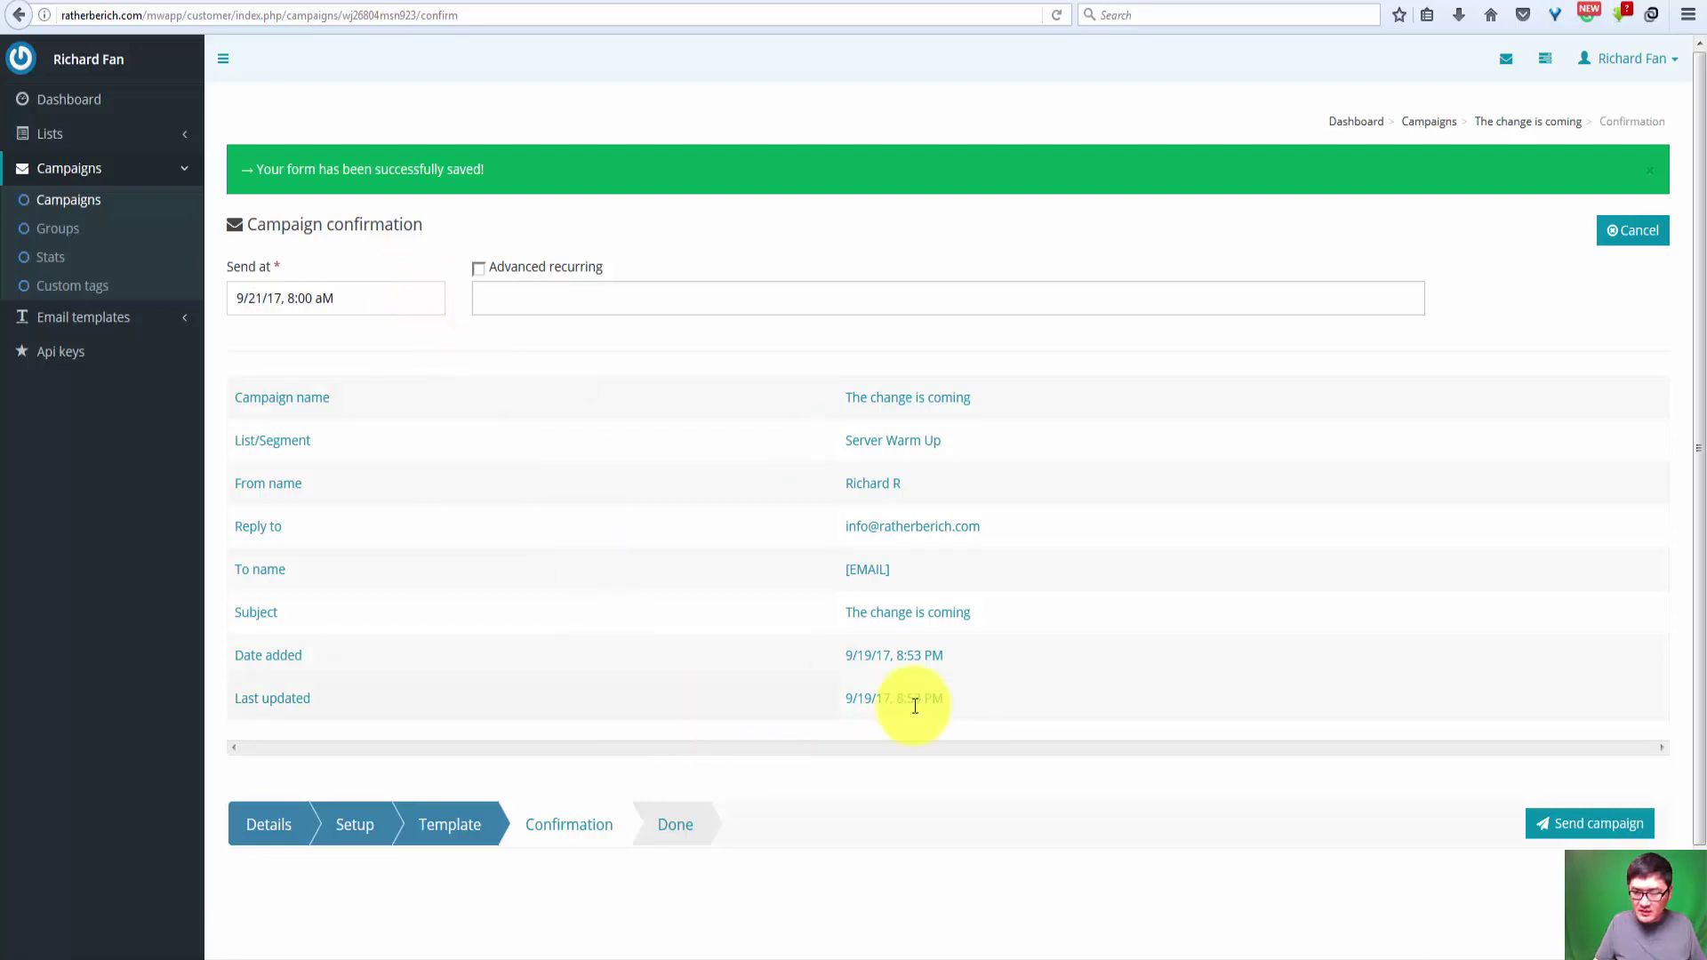
scroll(1579, 607, down, 2)
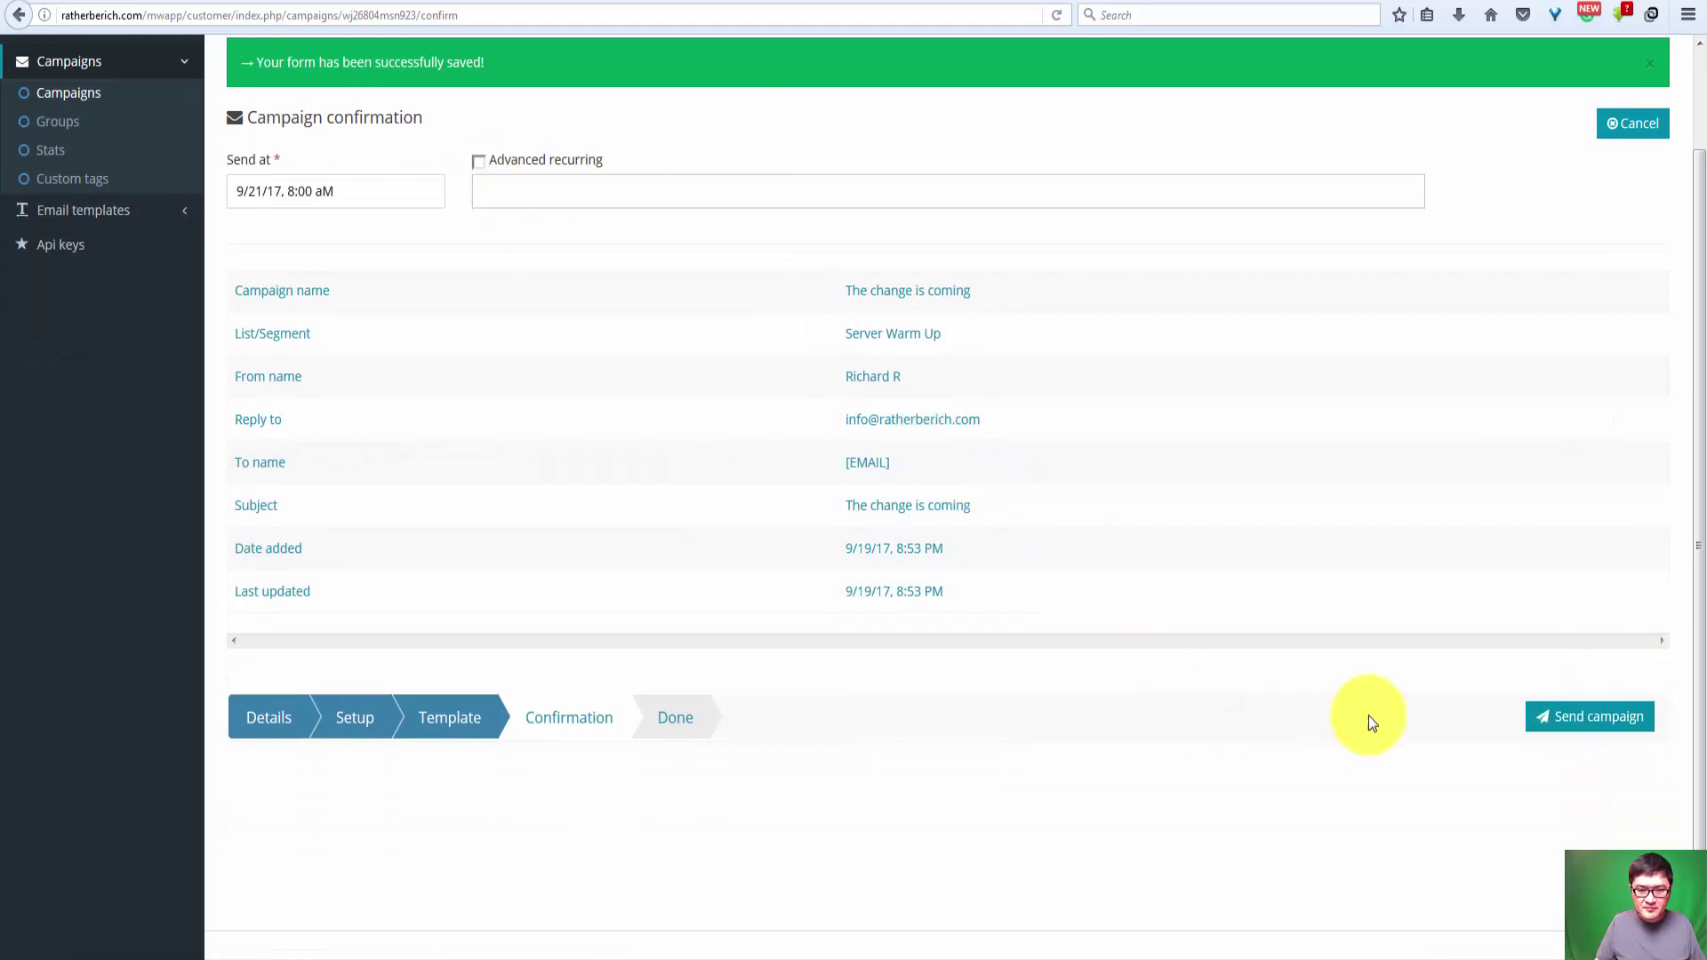
click(1567, 727)
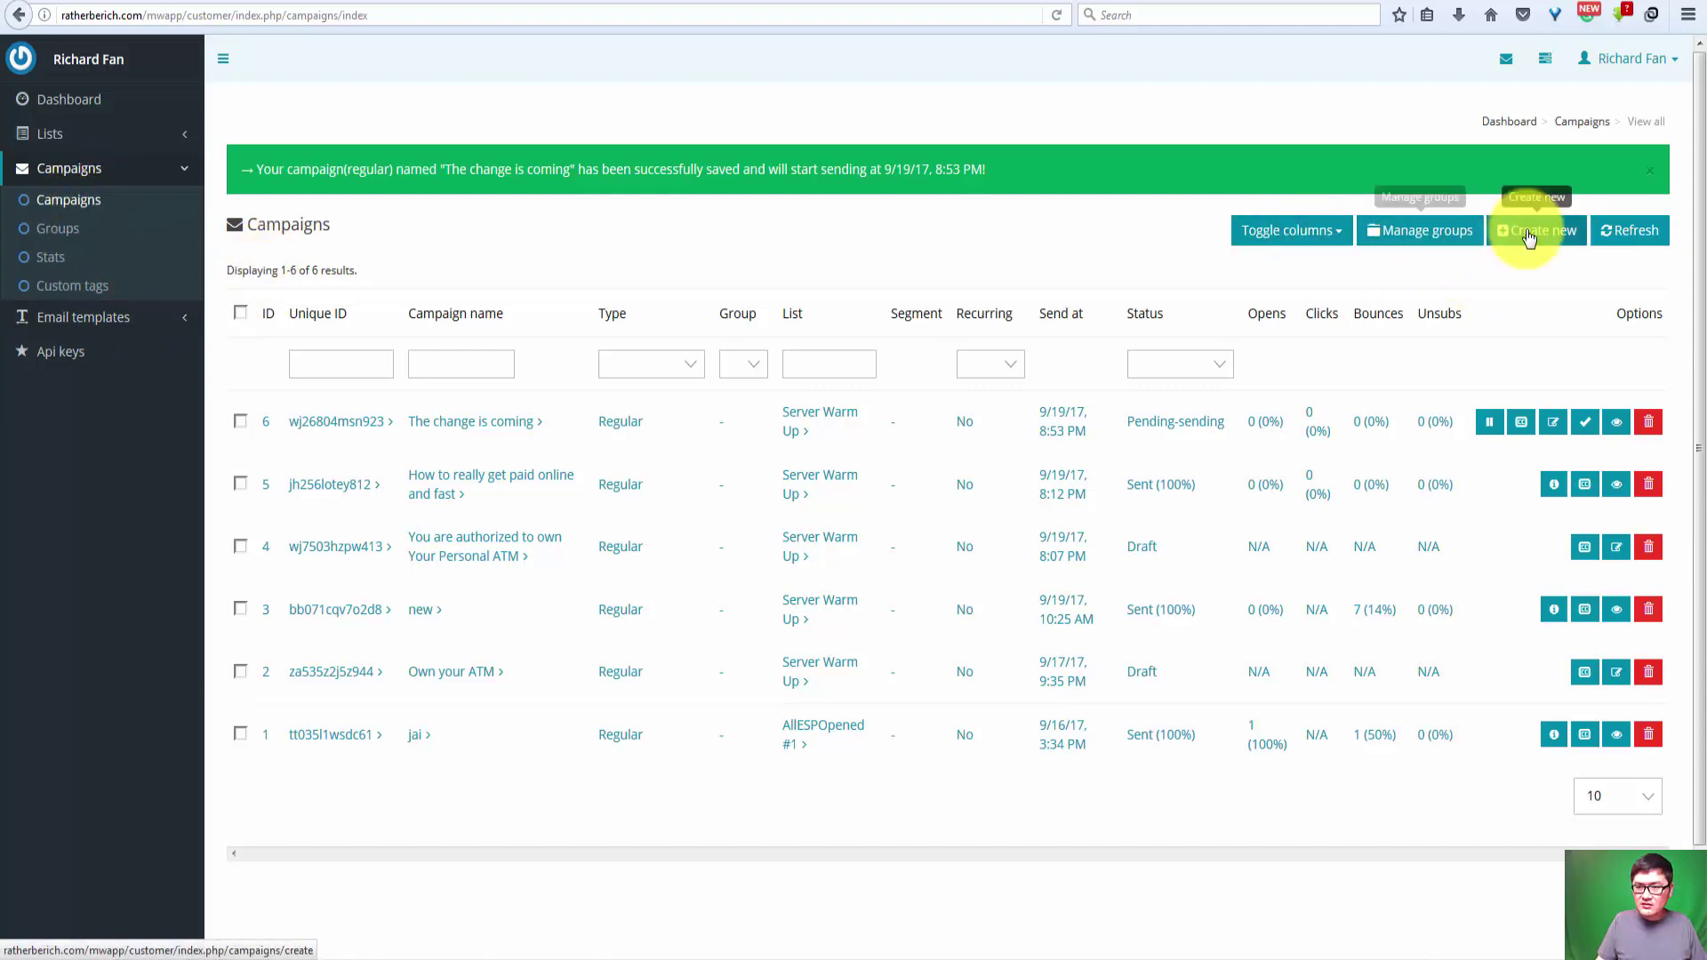
Step: Preview Template2 from the Email templates list and inspect its three footer lines
click(78, 322)
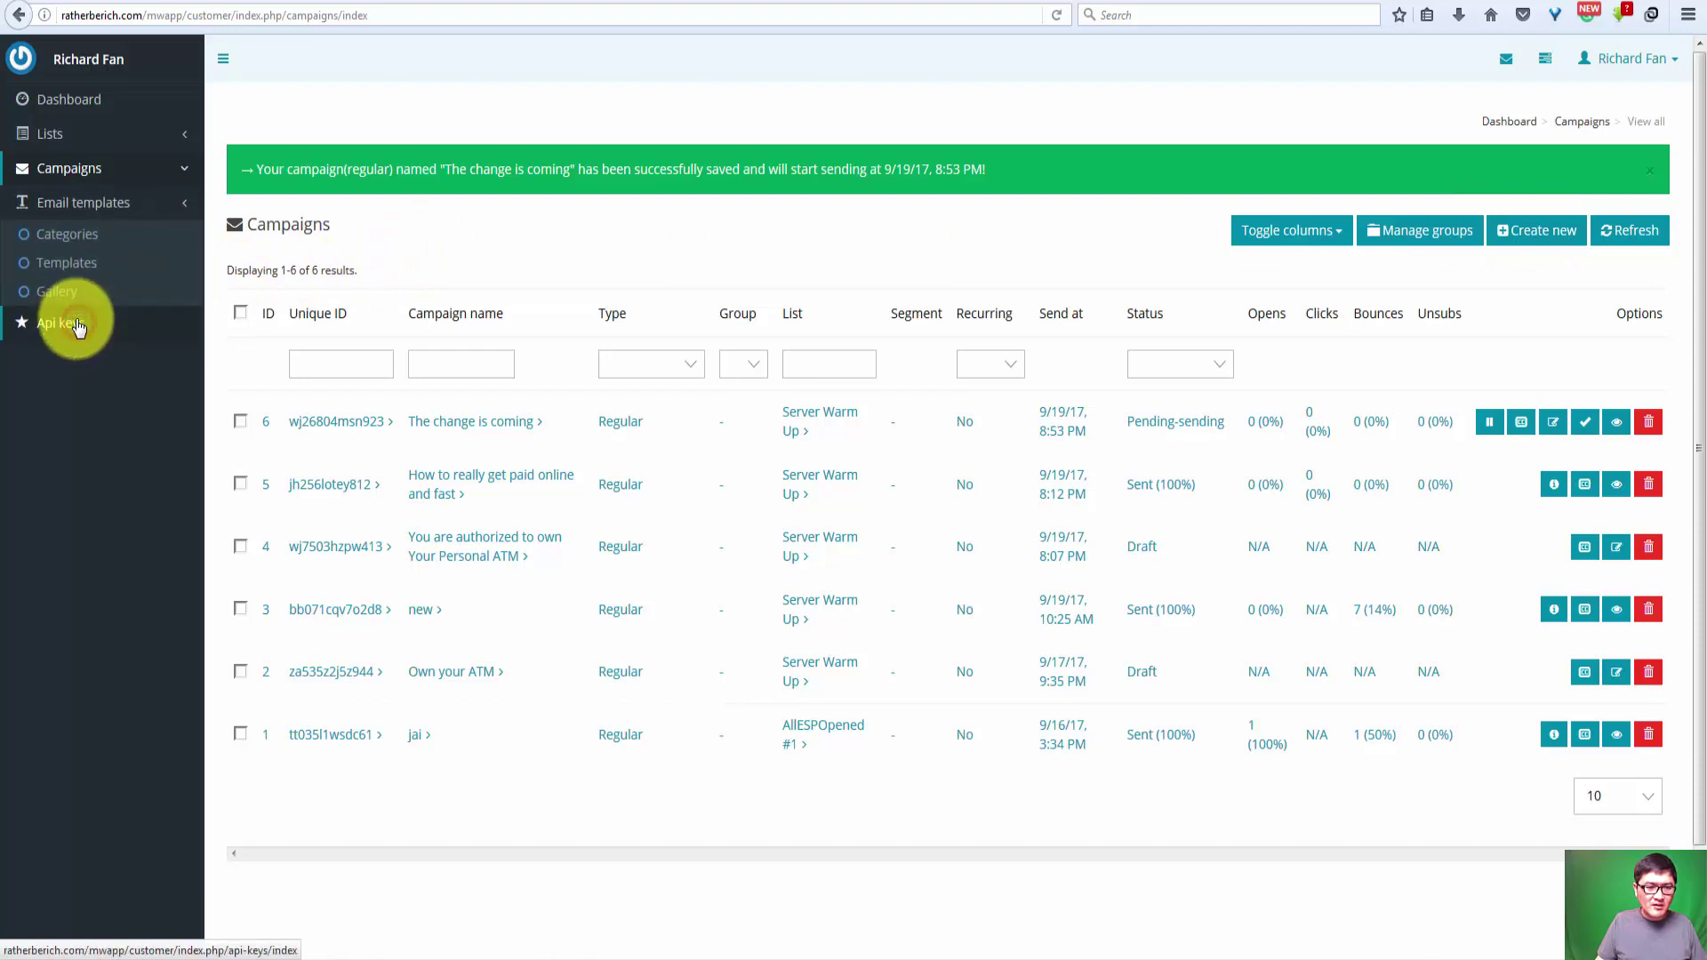
click(73, 273)
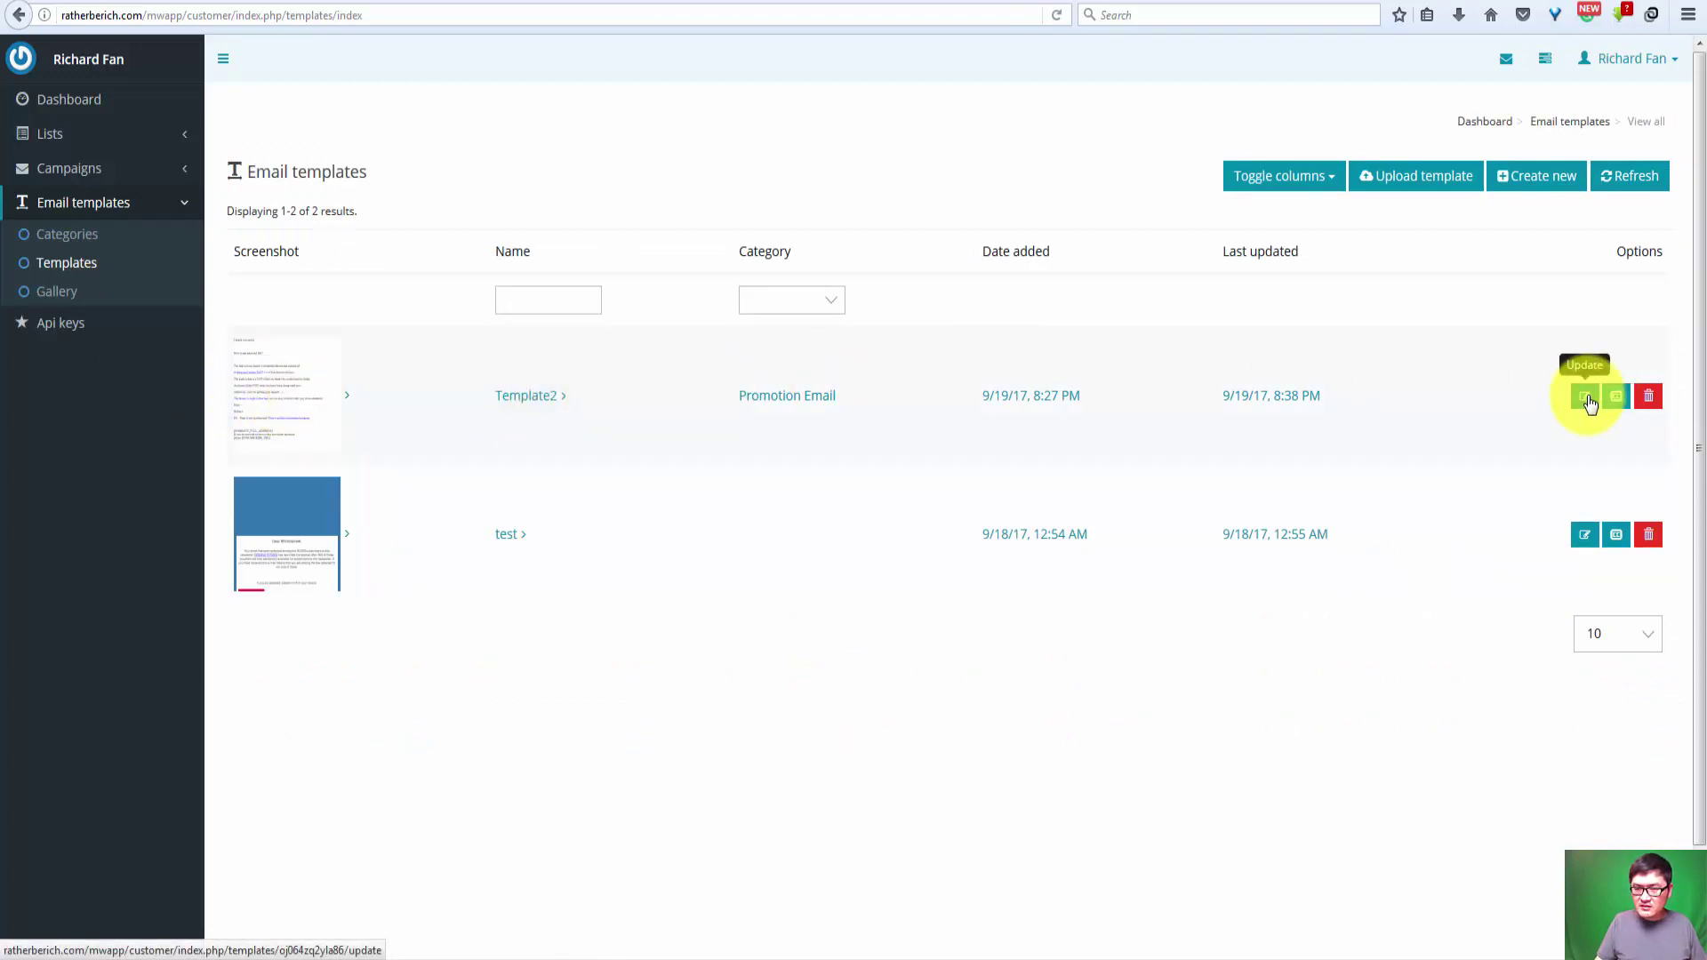
click(317, 402)
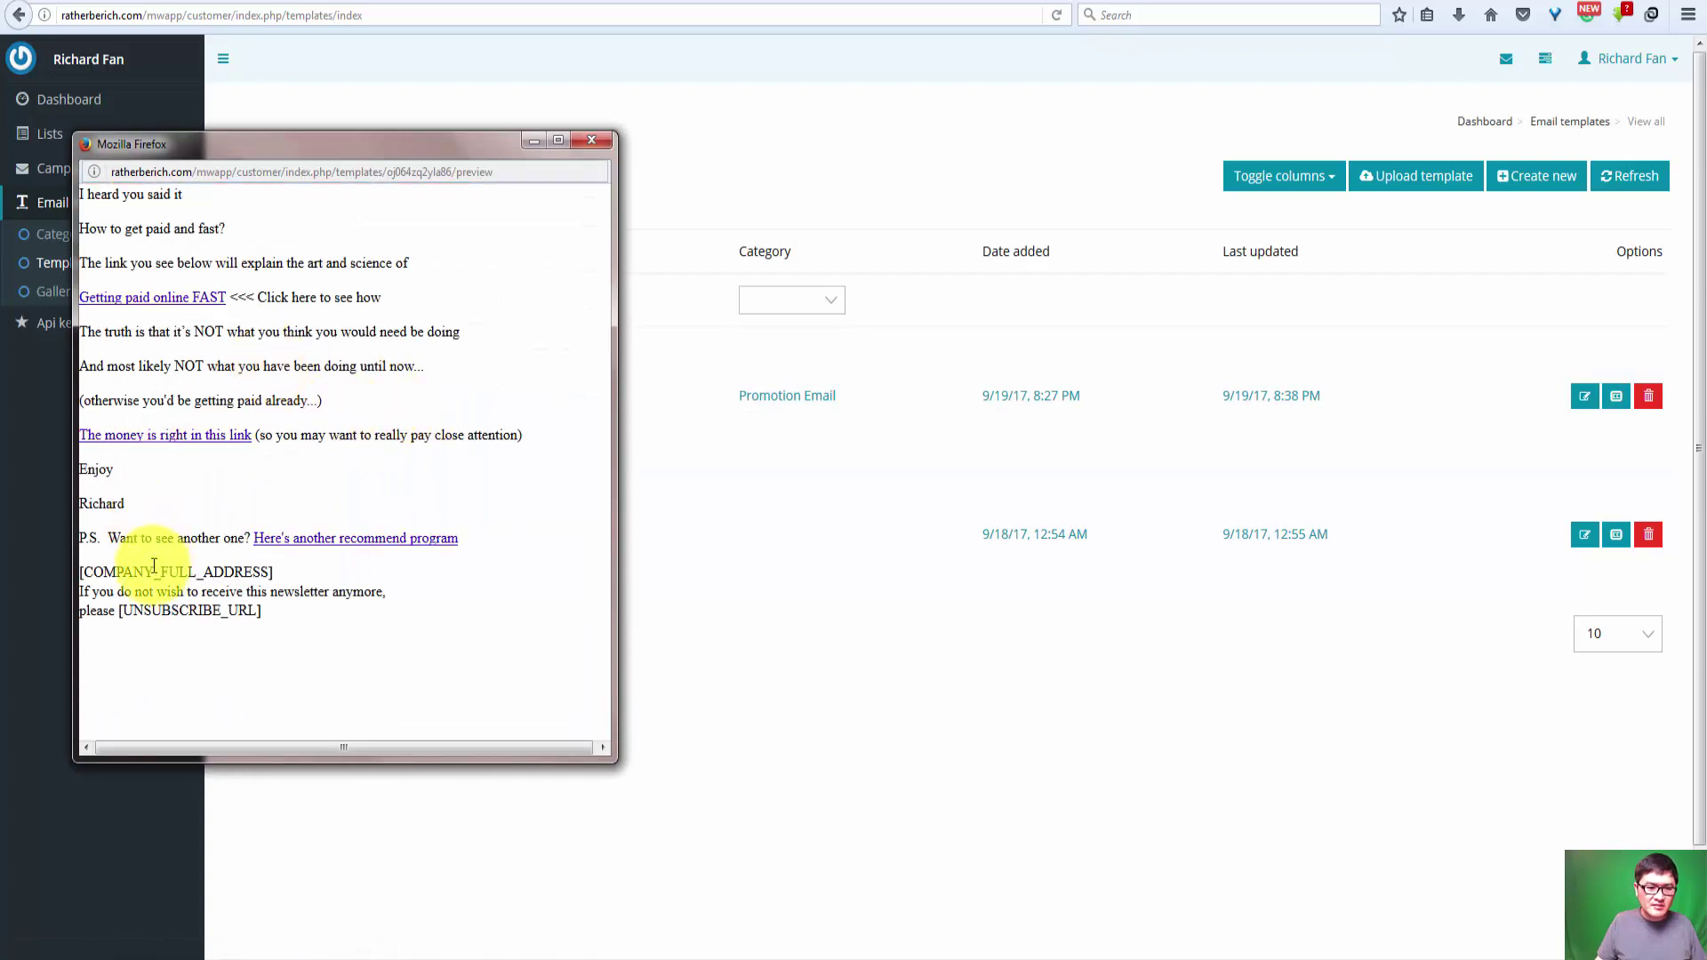
drag(278, 612, 64, 576)
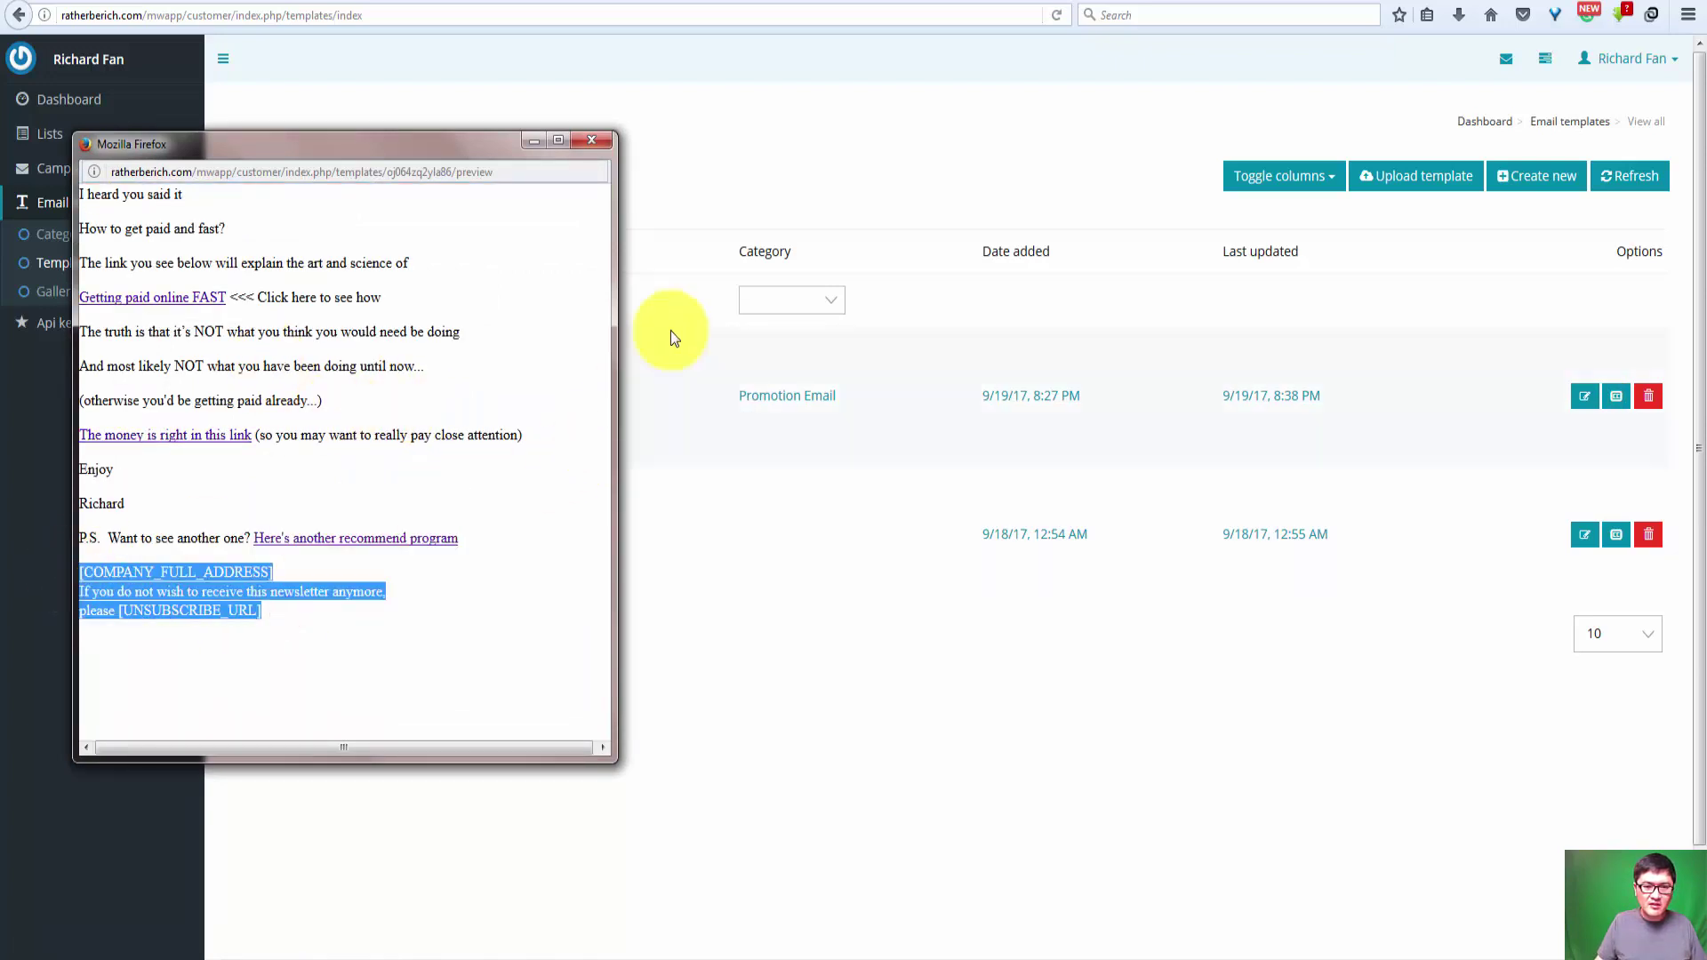
click(598, 143)
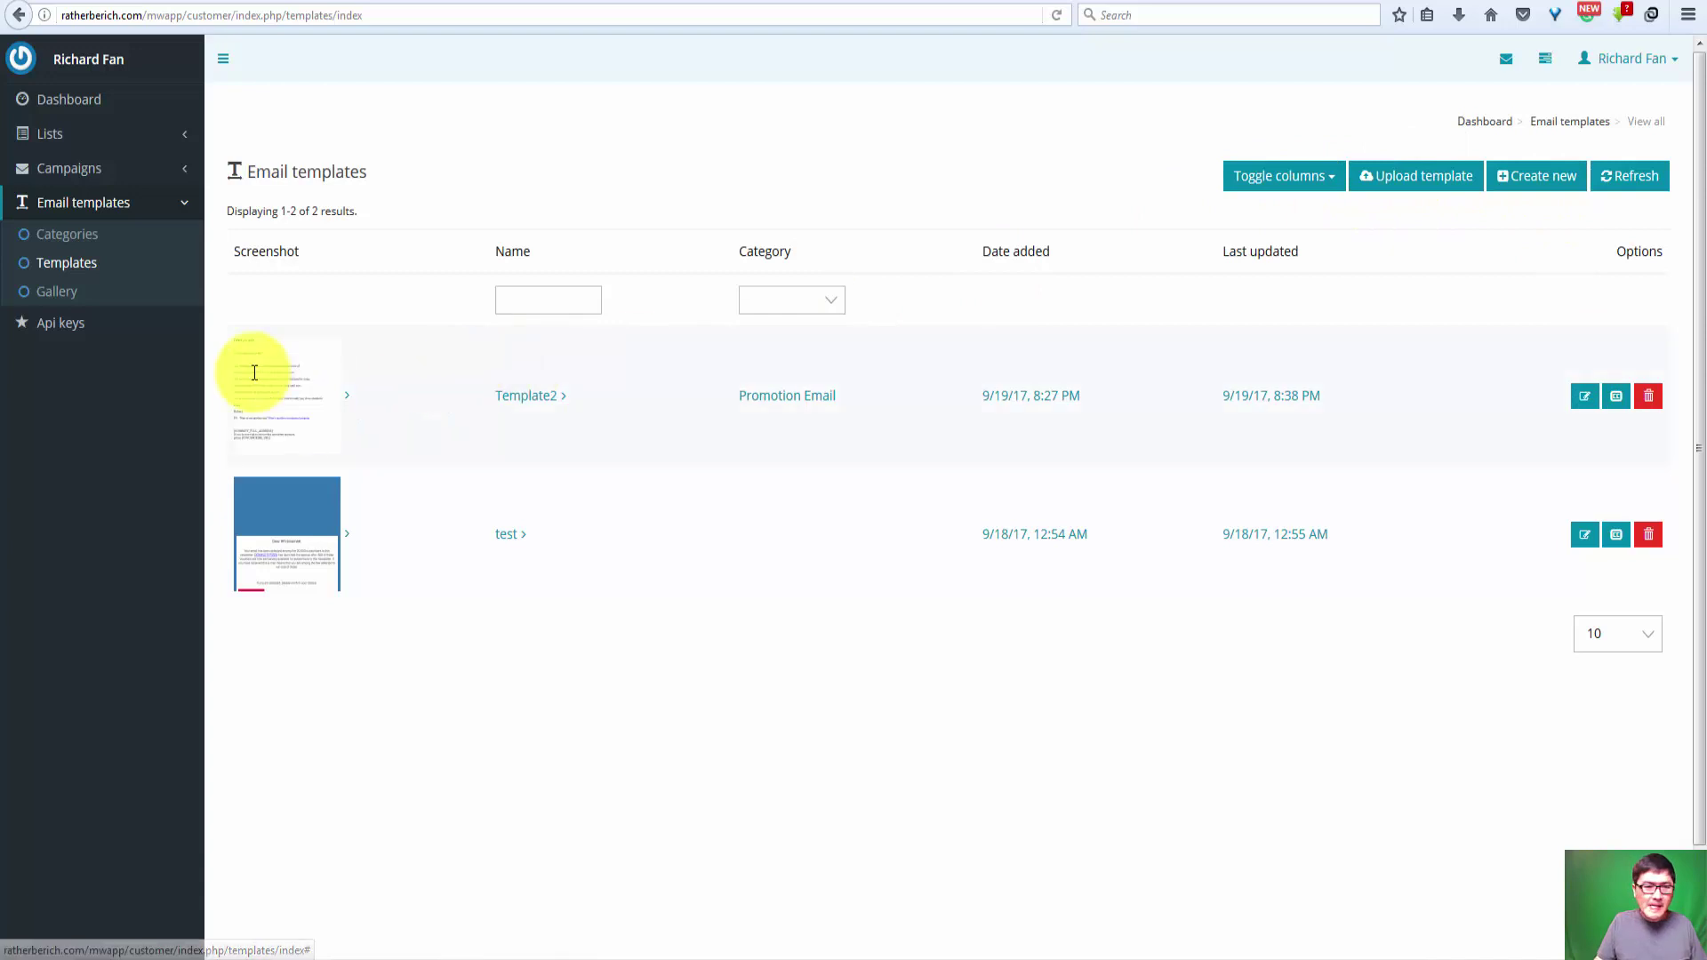
Step: Create a campaign named test for the Server Warm Up list and save its details
click(66, 173)
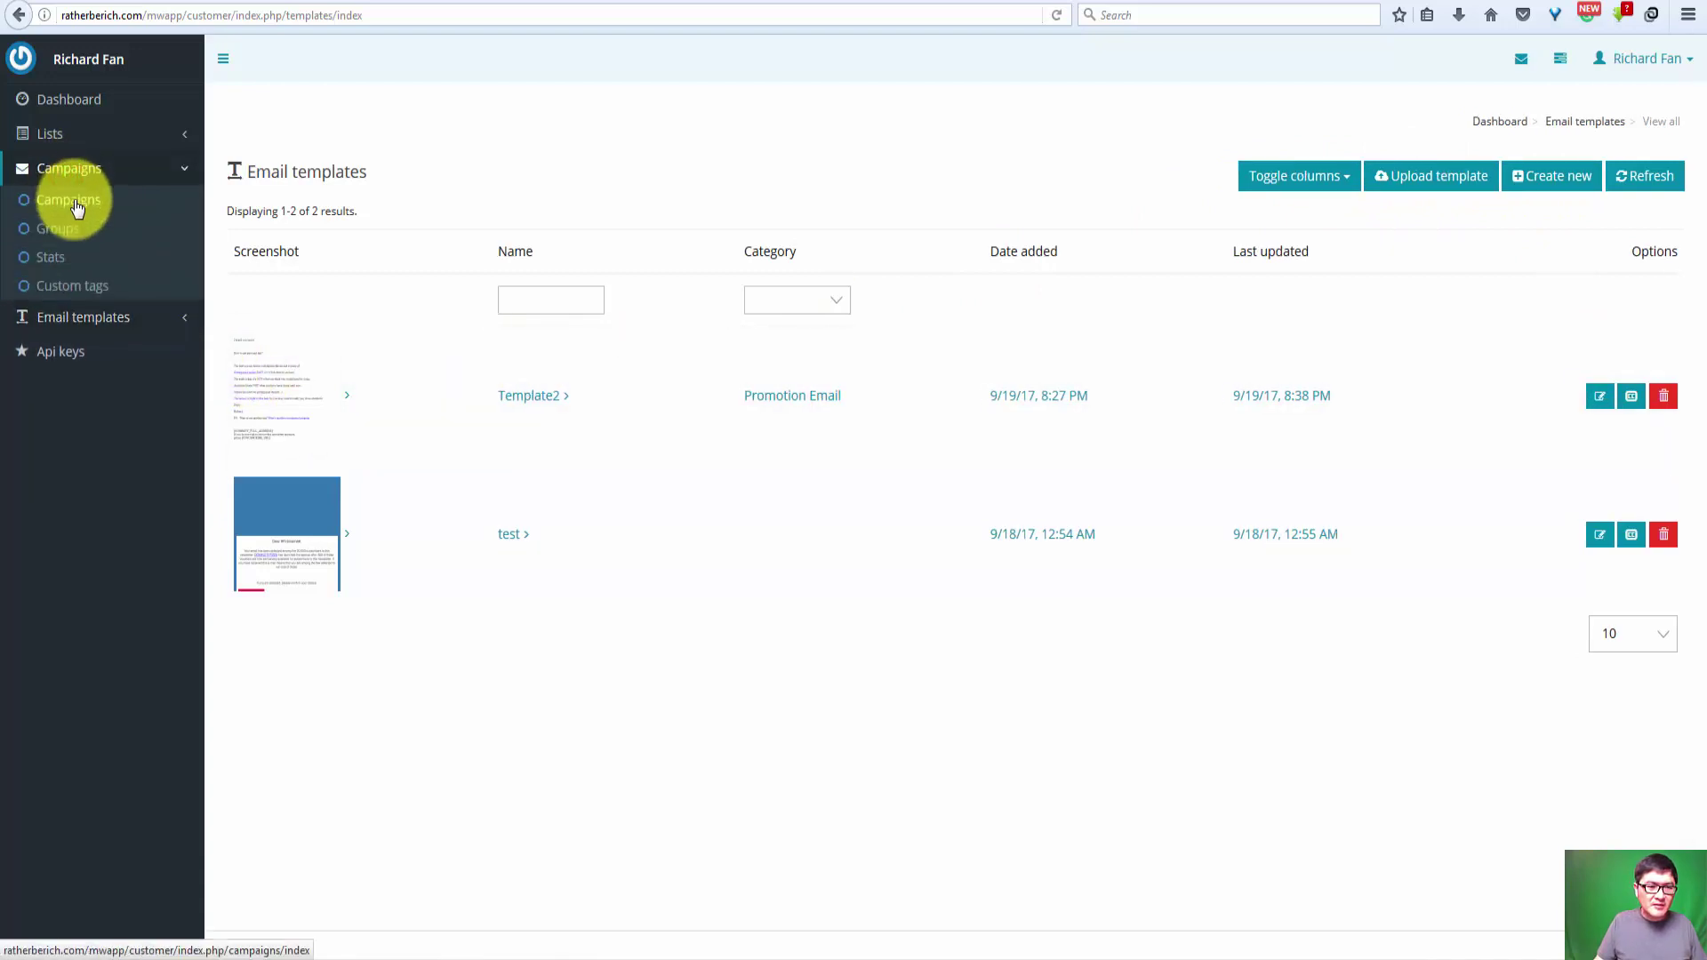
click(76, 206)
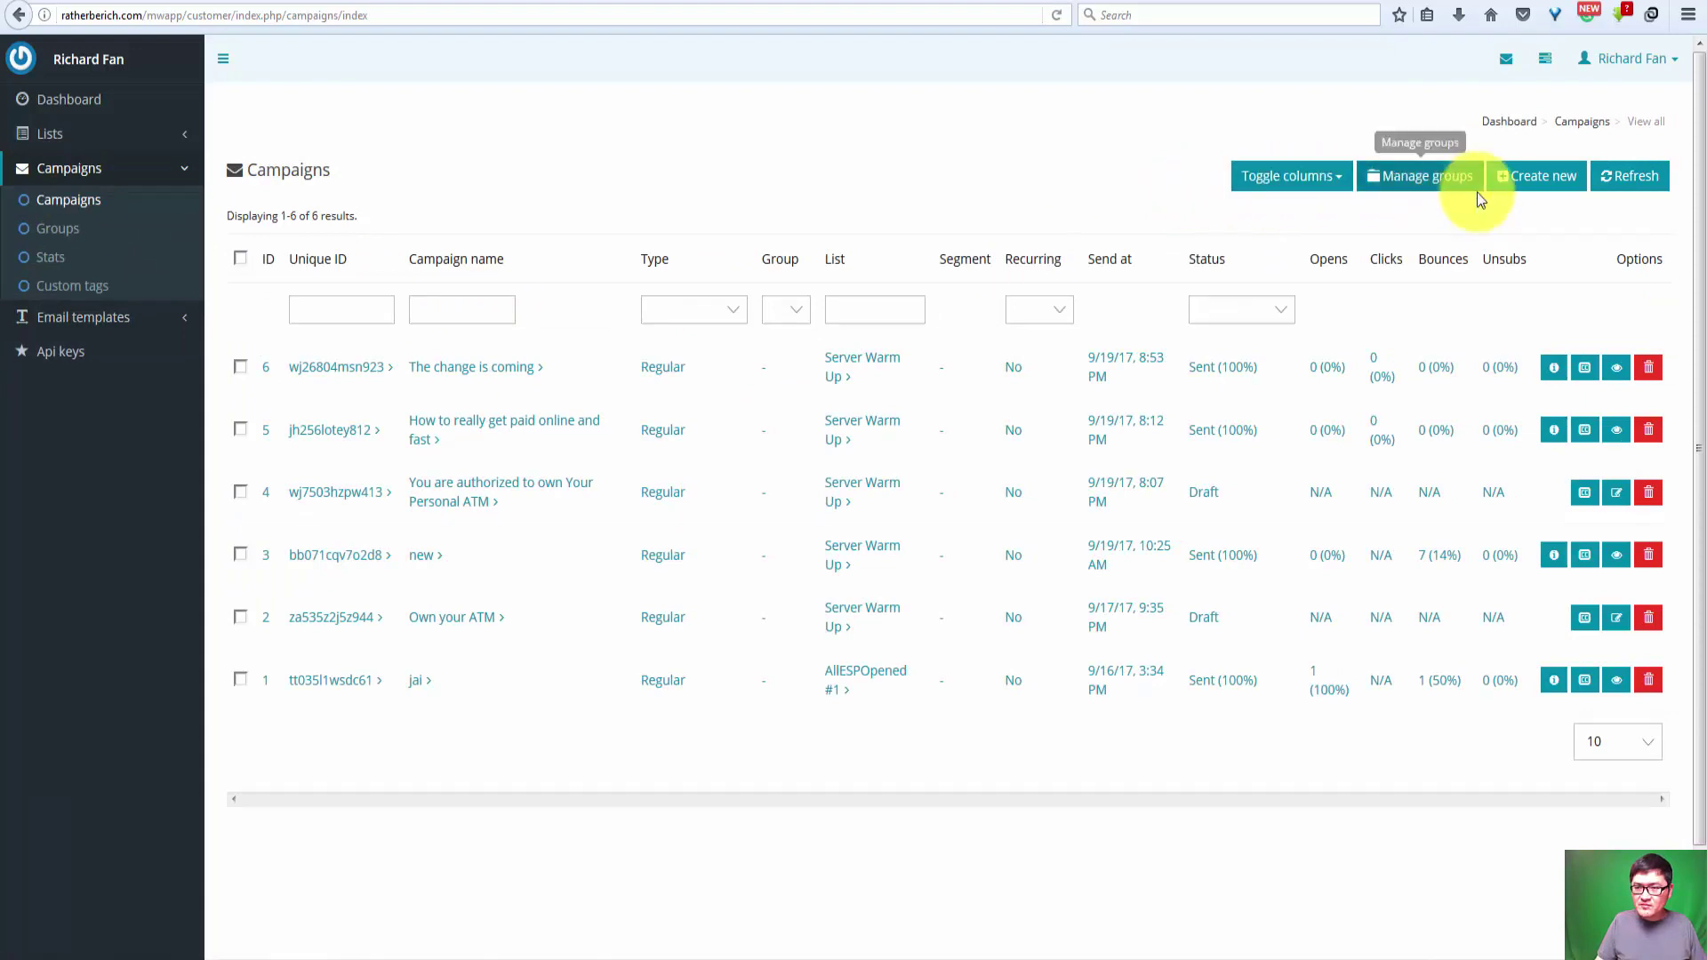
click(1544, 183)
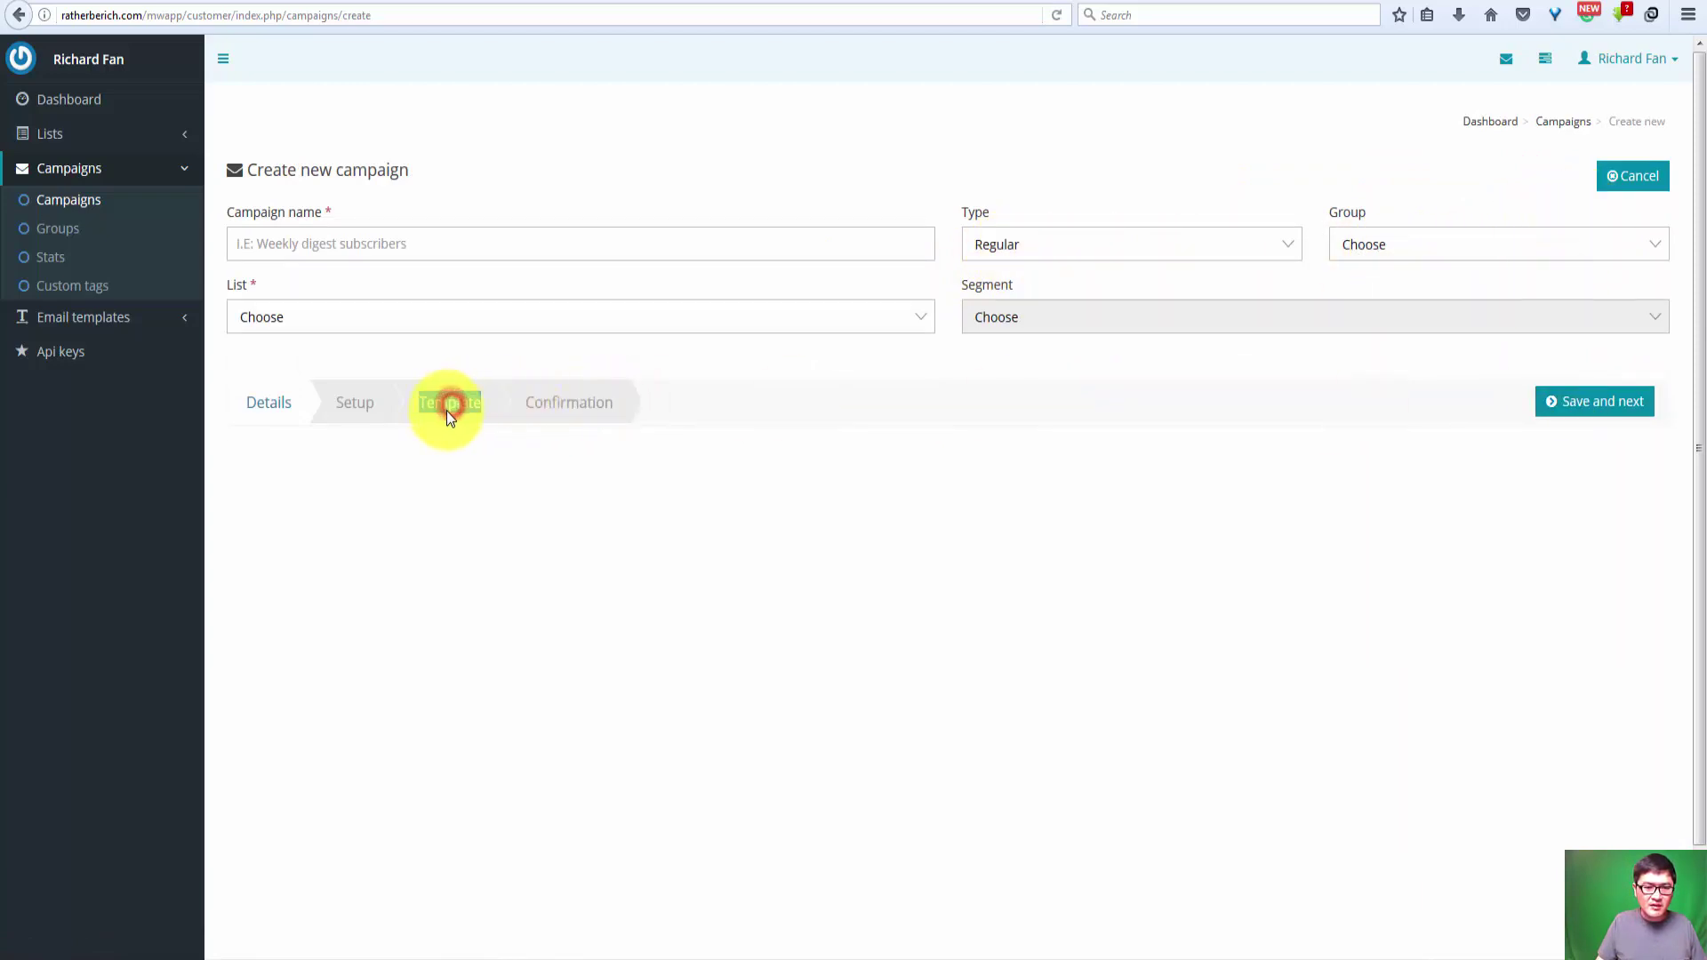
click(306, 310)
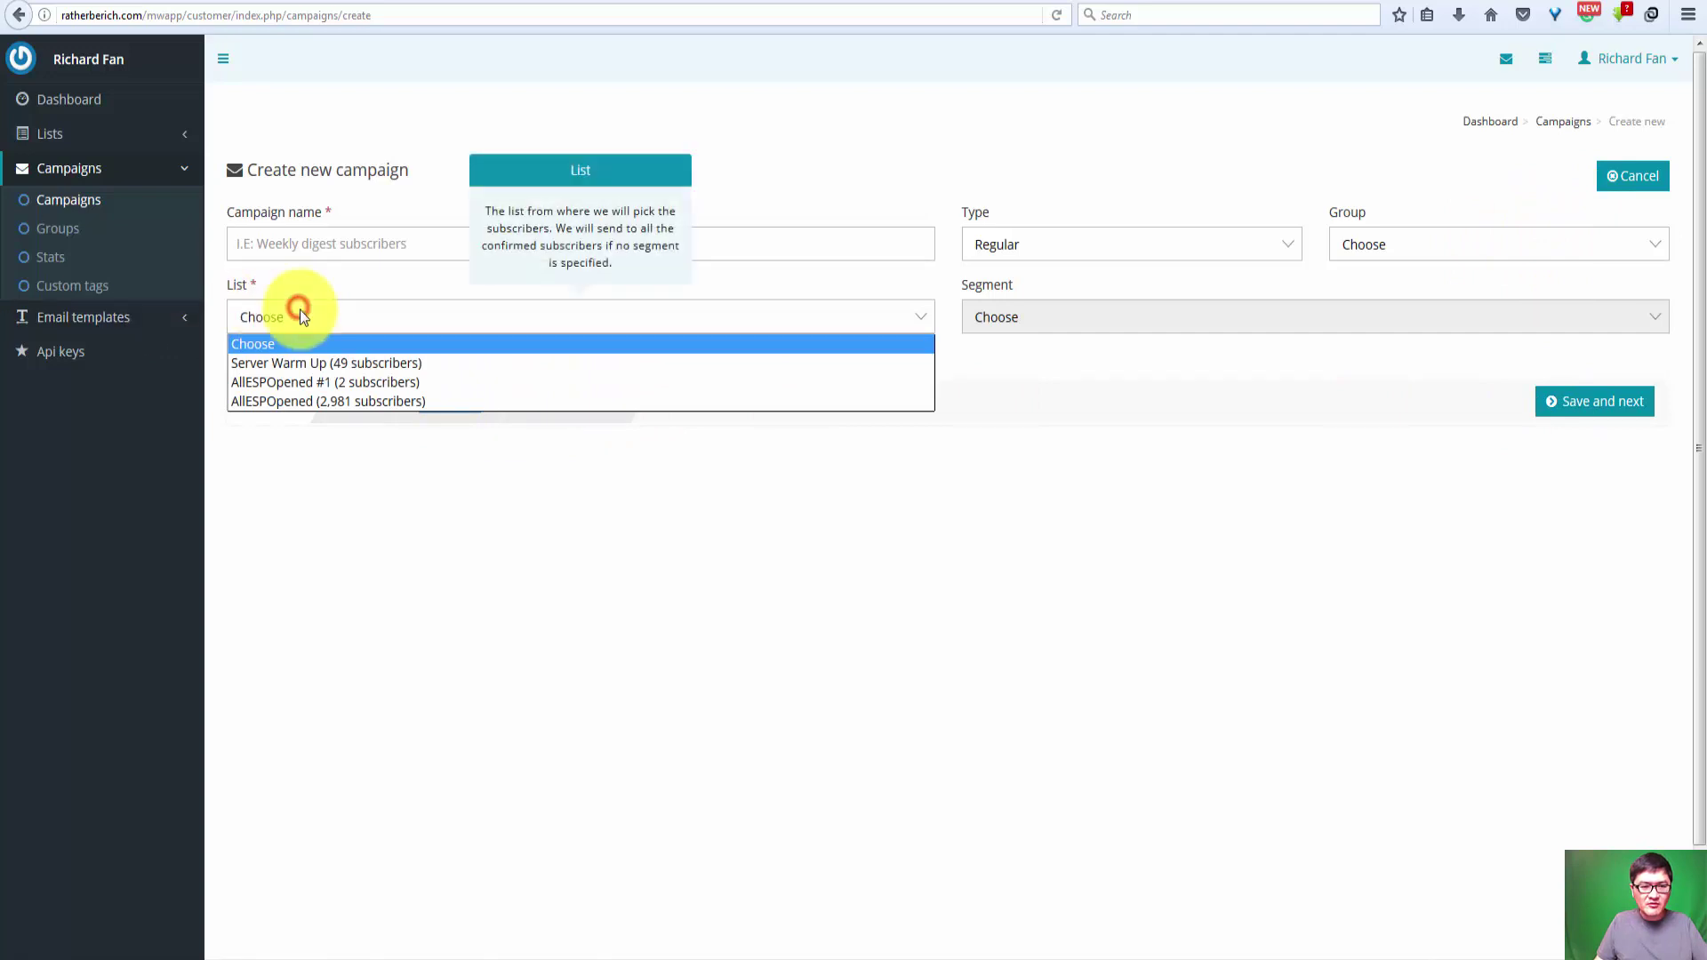
click(316, 311)
click(316, 311)
click(317, 363)
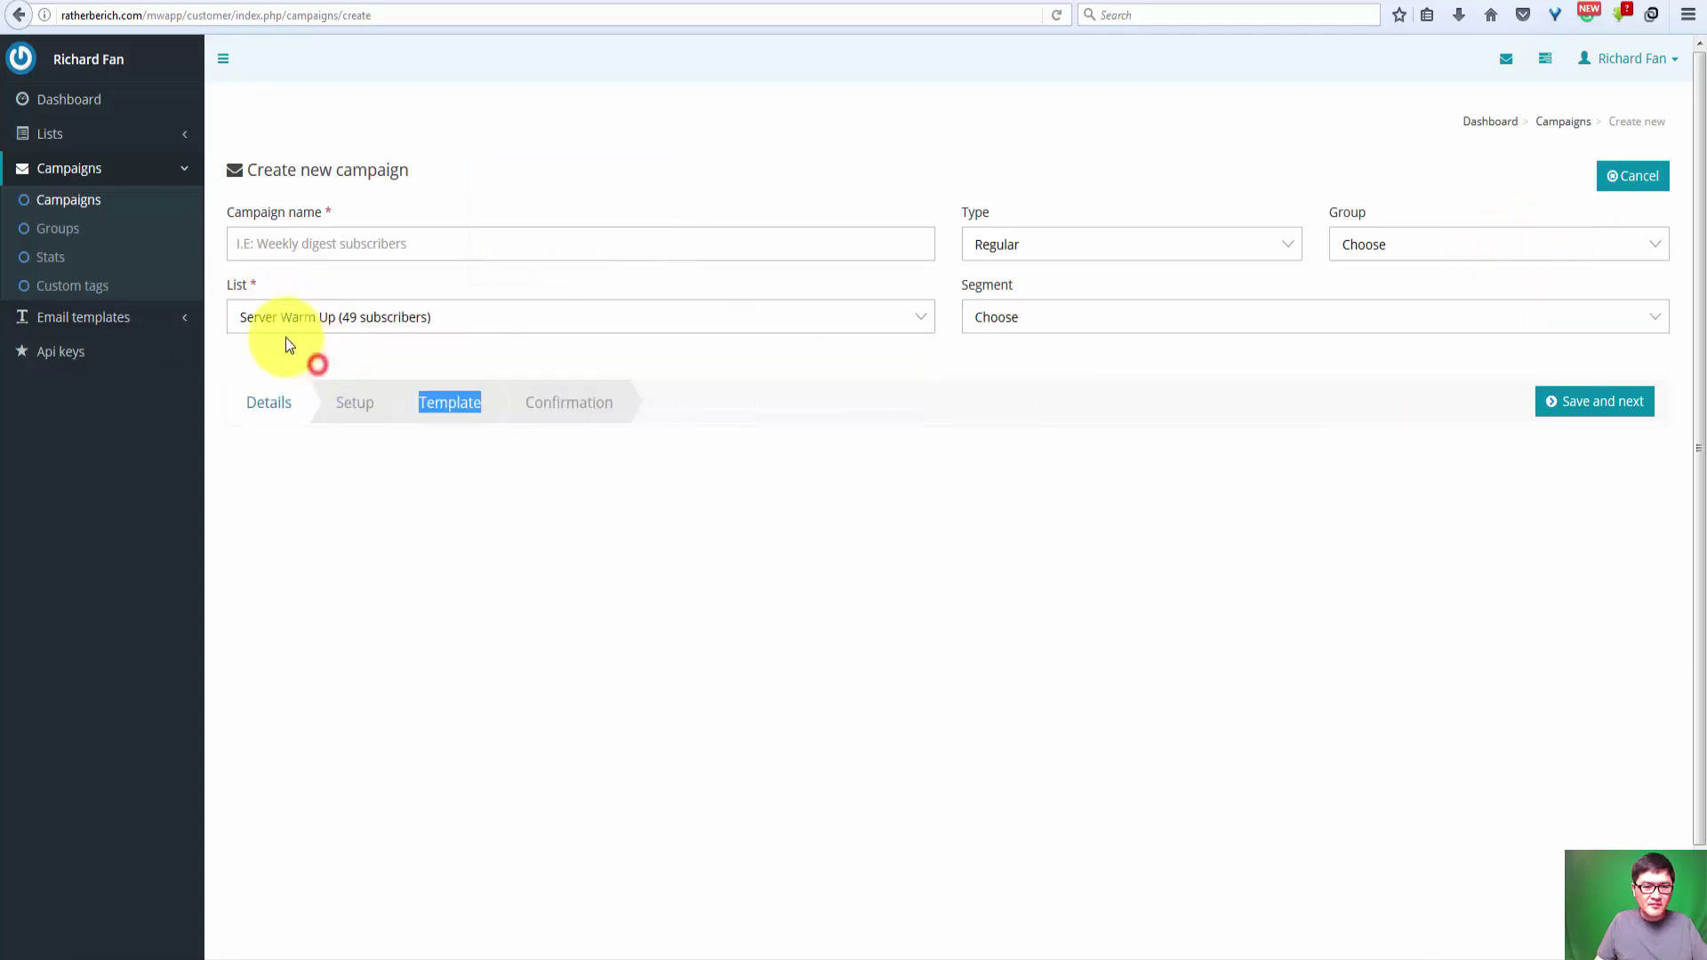
click(342, 244)
text(test1)
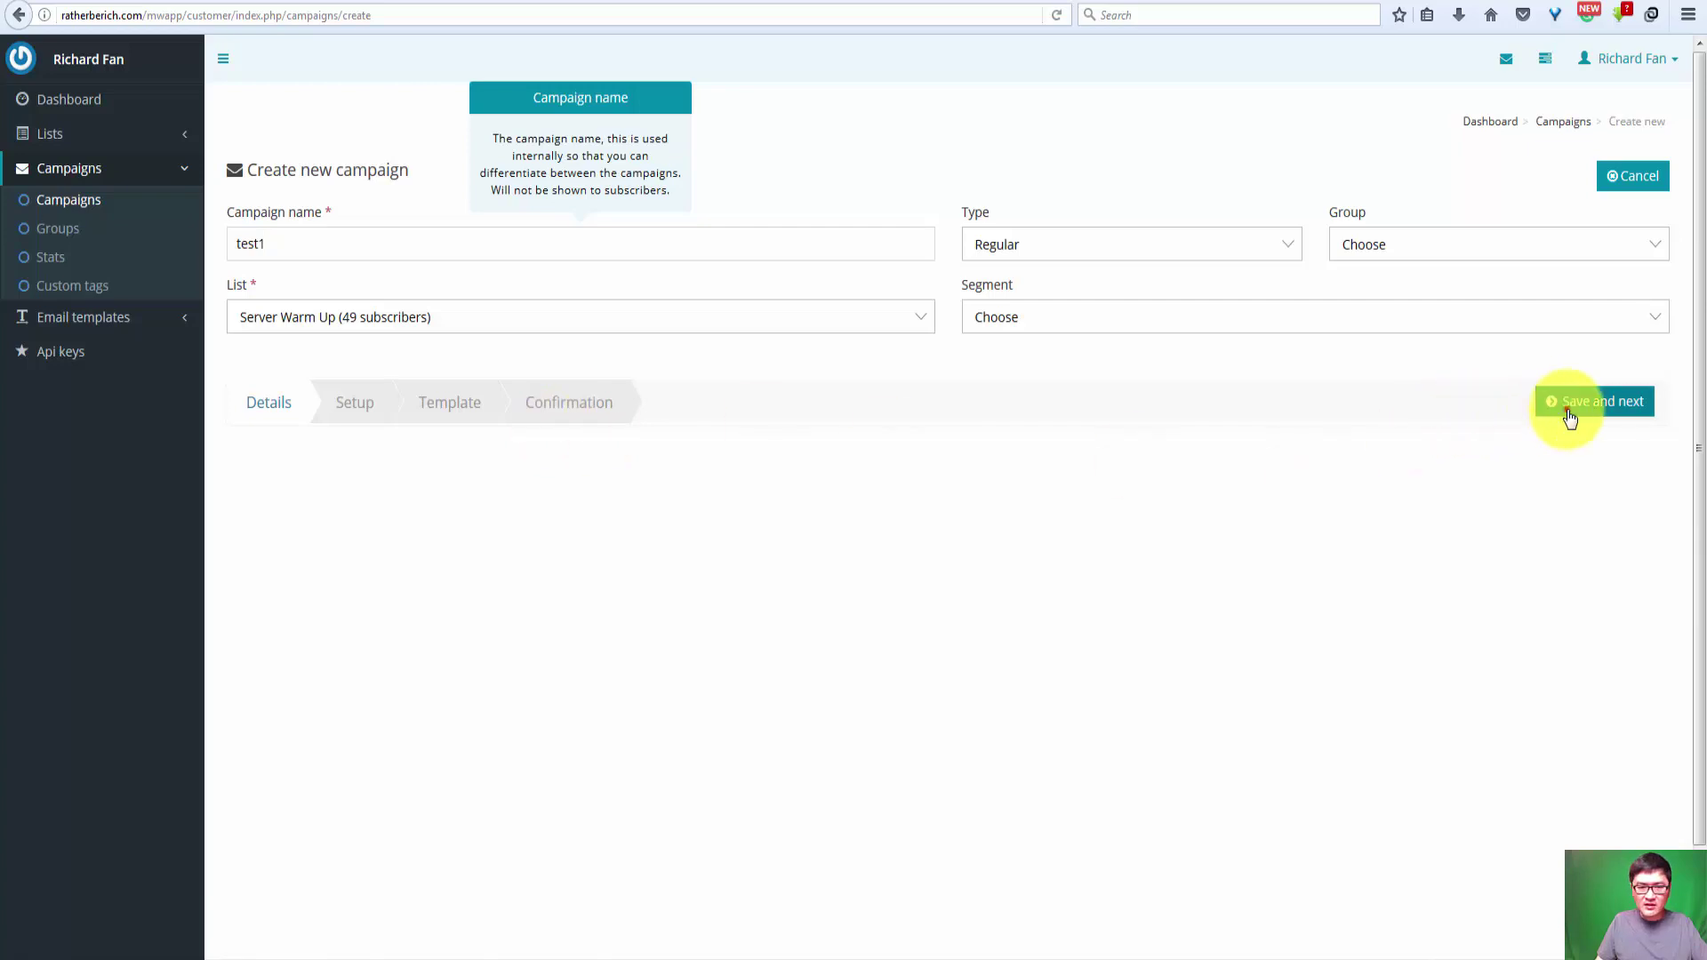
click(1564, 405)
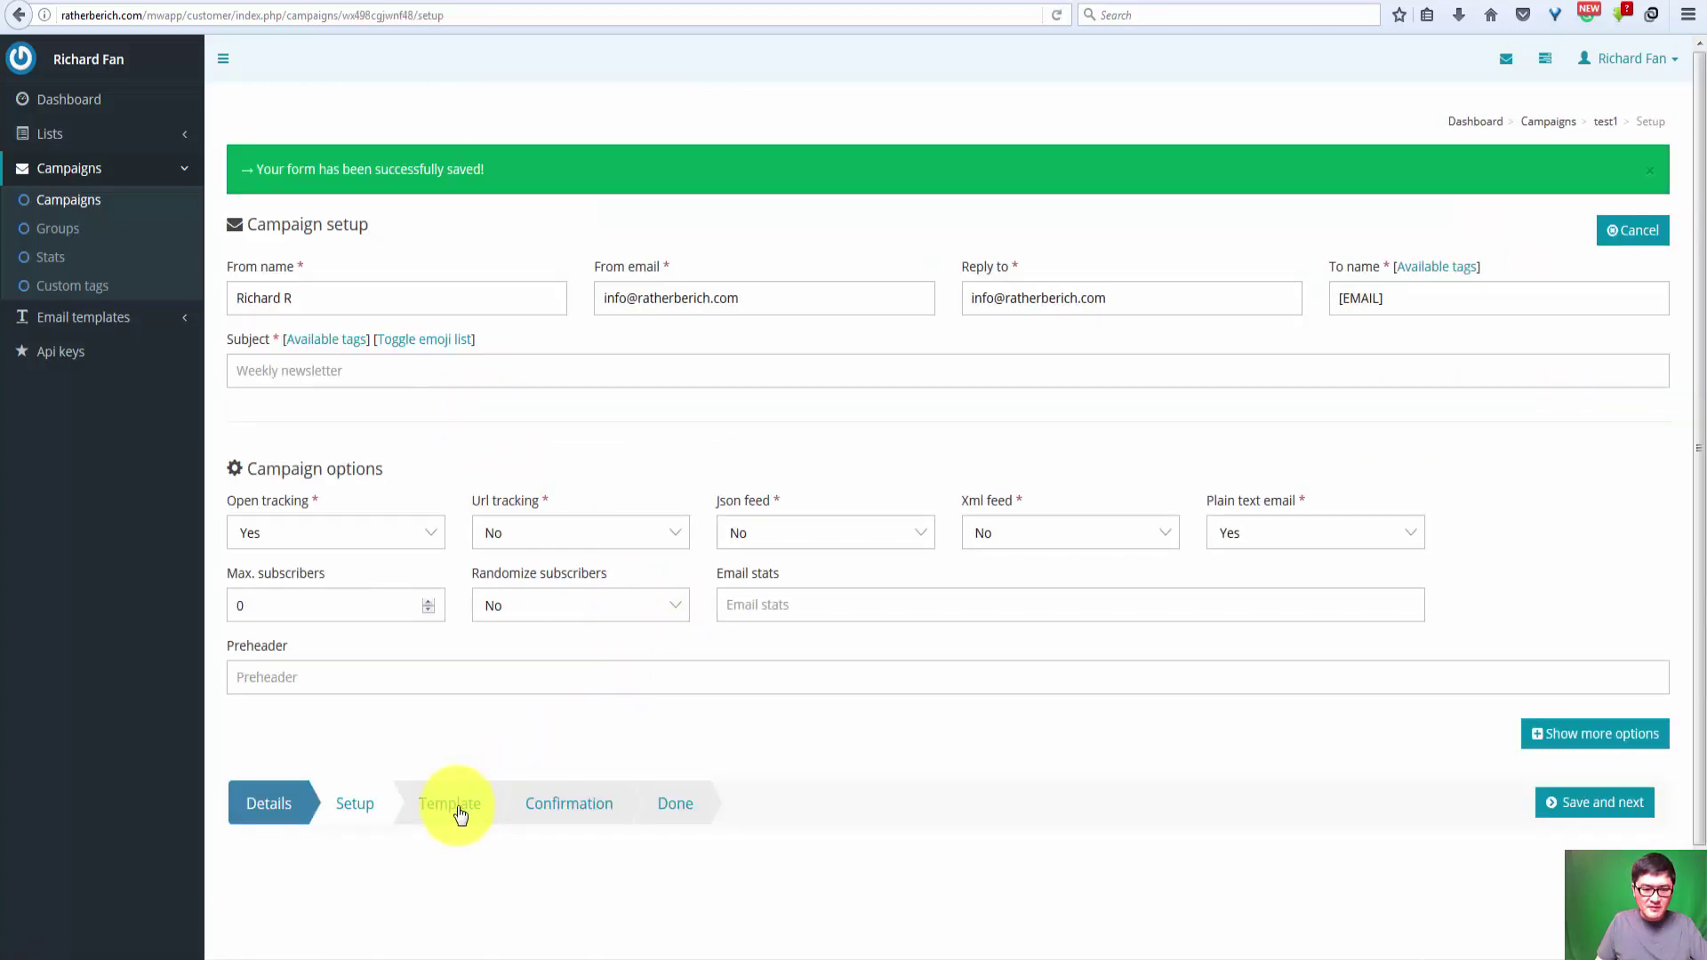
Step: Preview Template2 and choose it as the campaign's template content
click(460, 815)
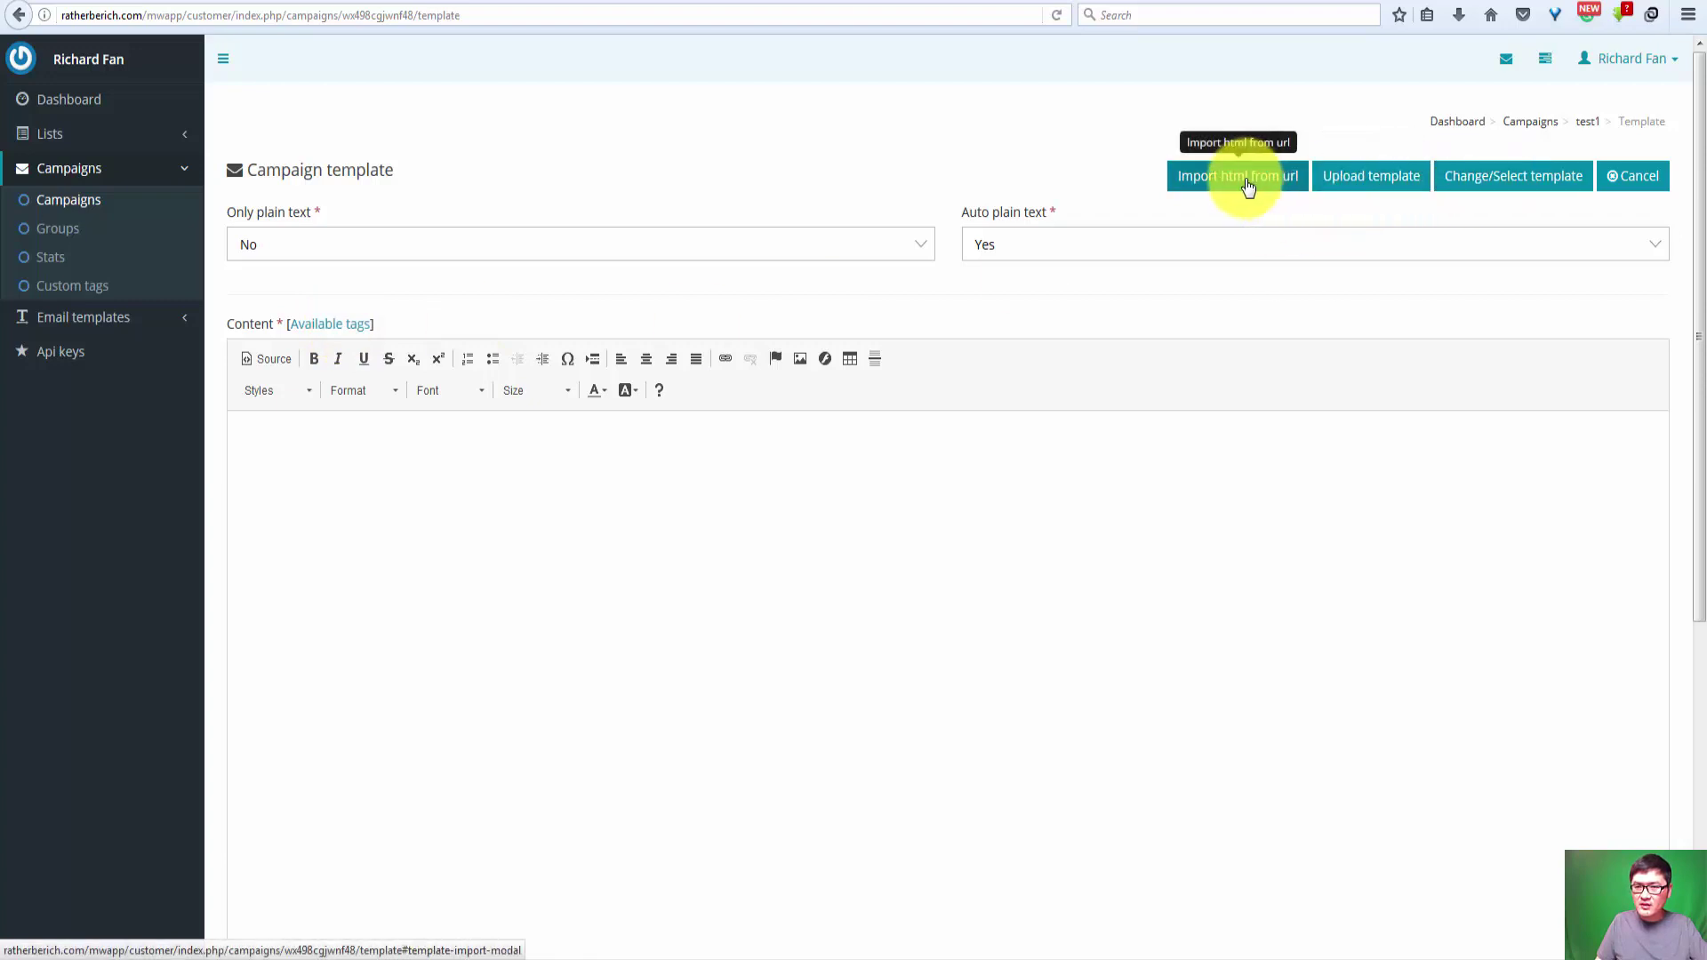
click(1368, 182)
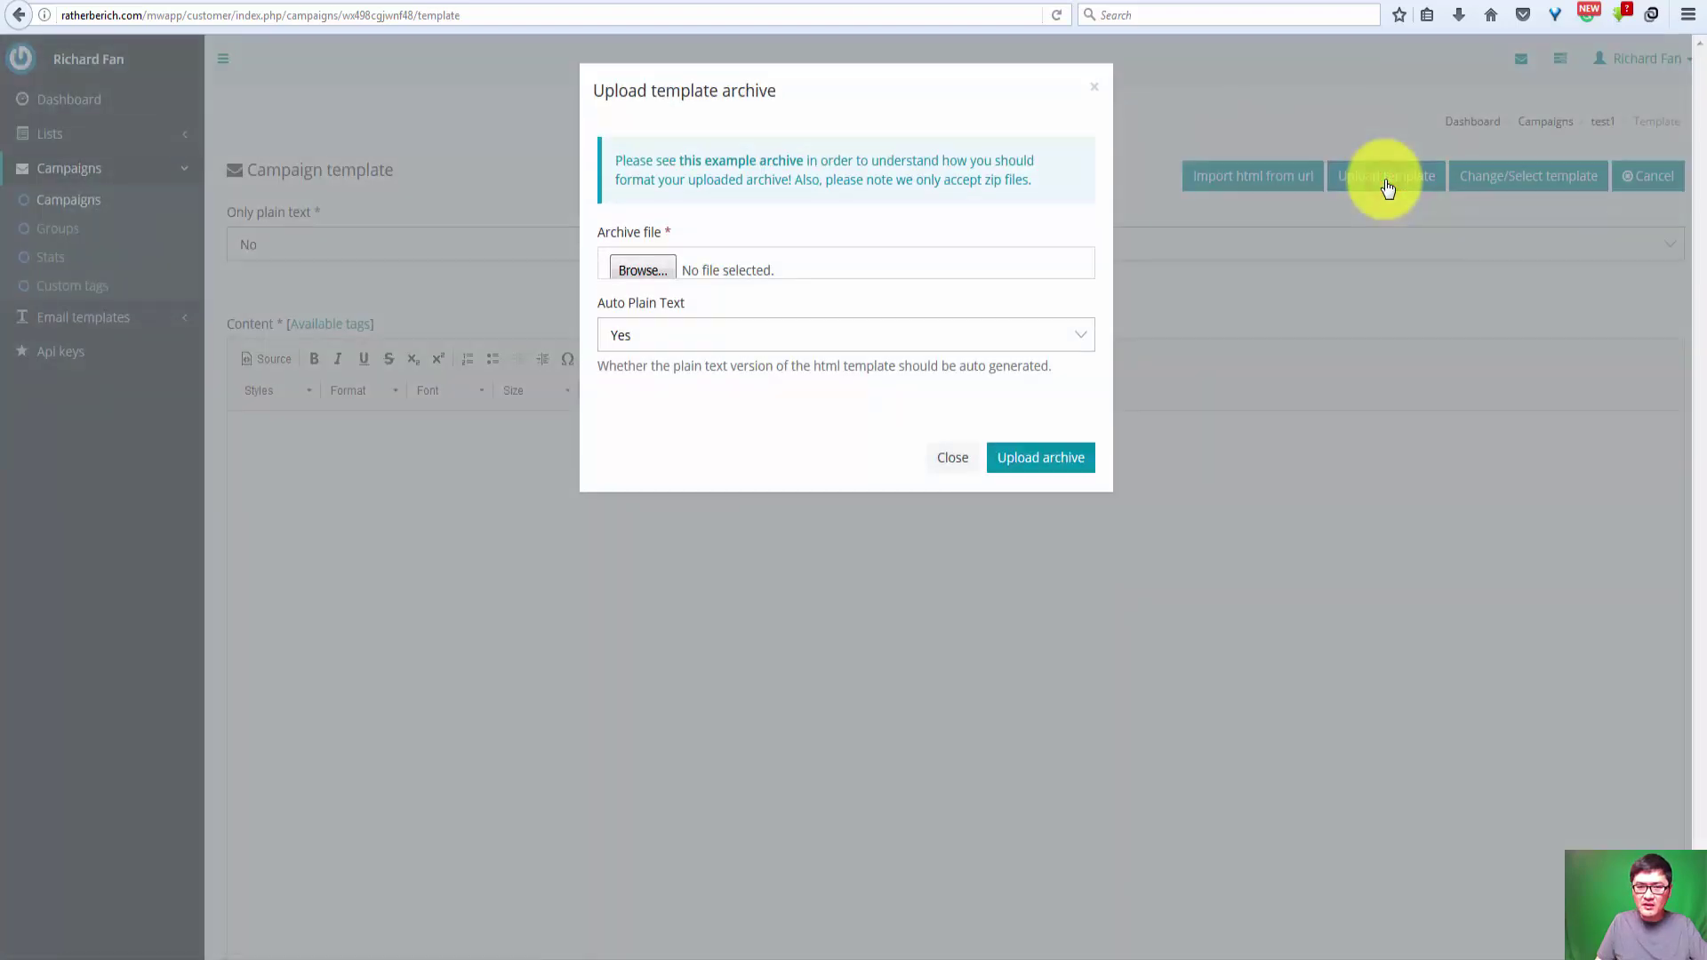
click(951, 458)
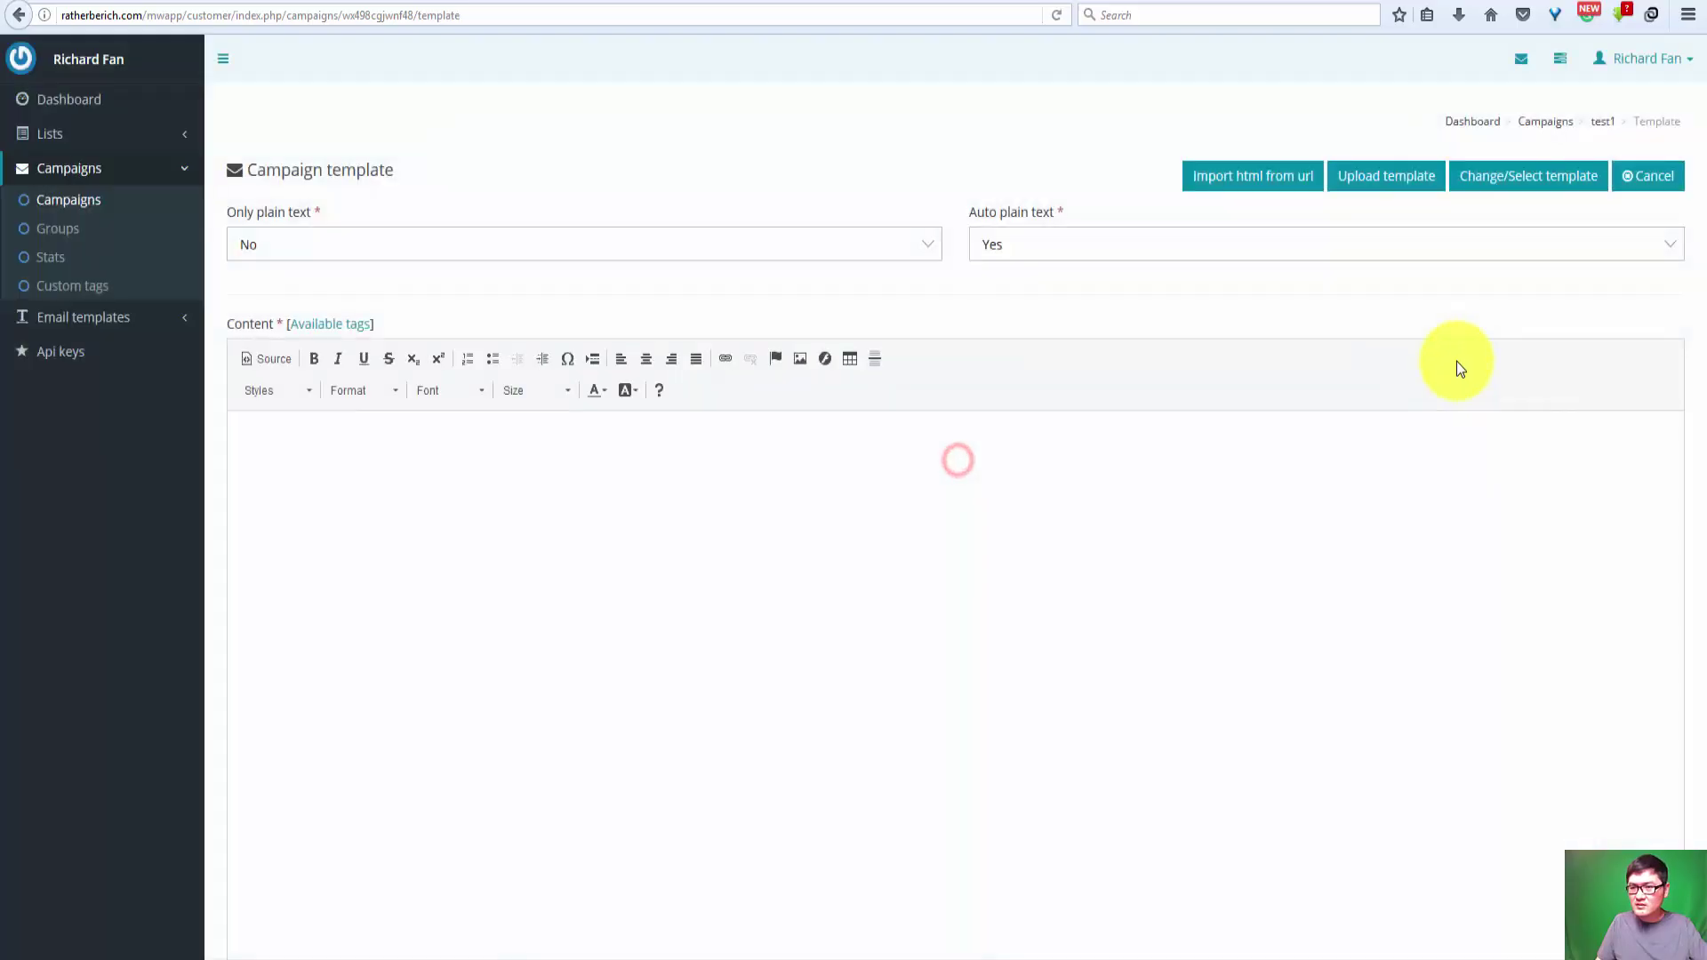
click(1554, 187)
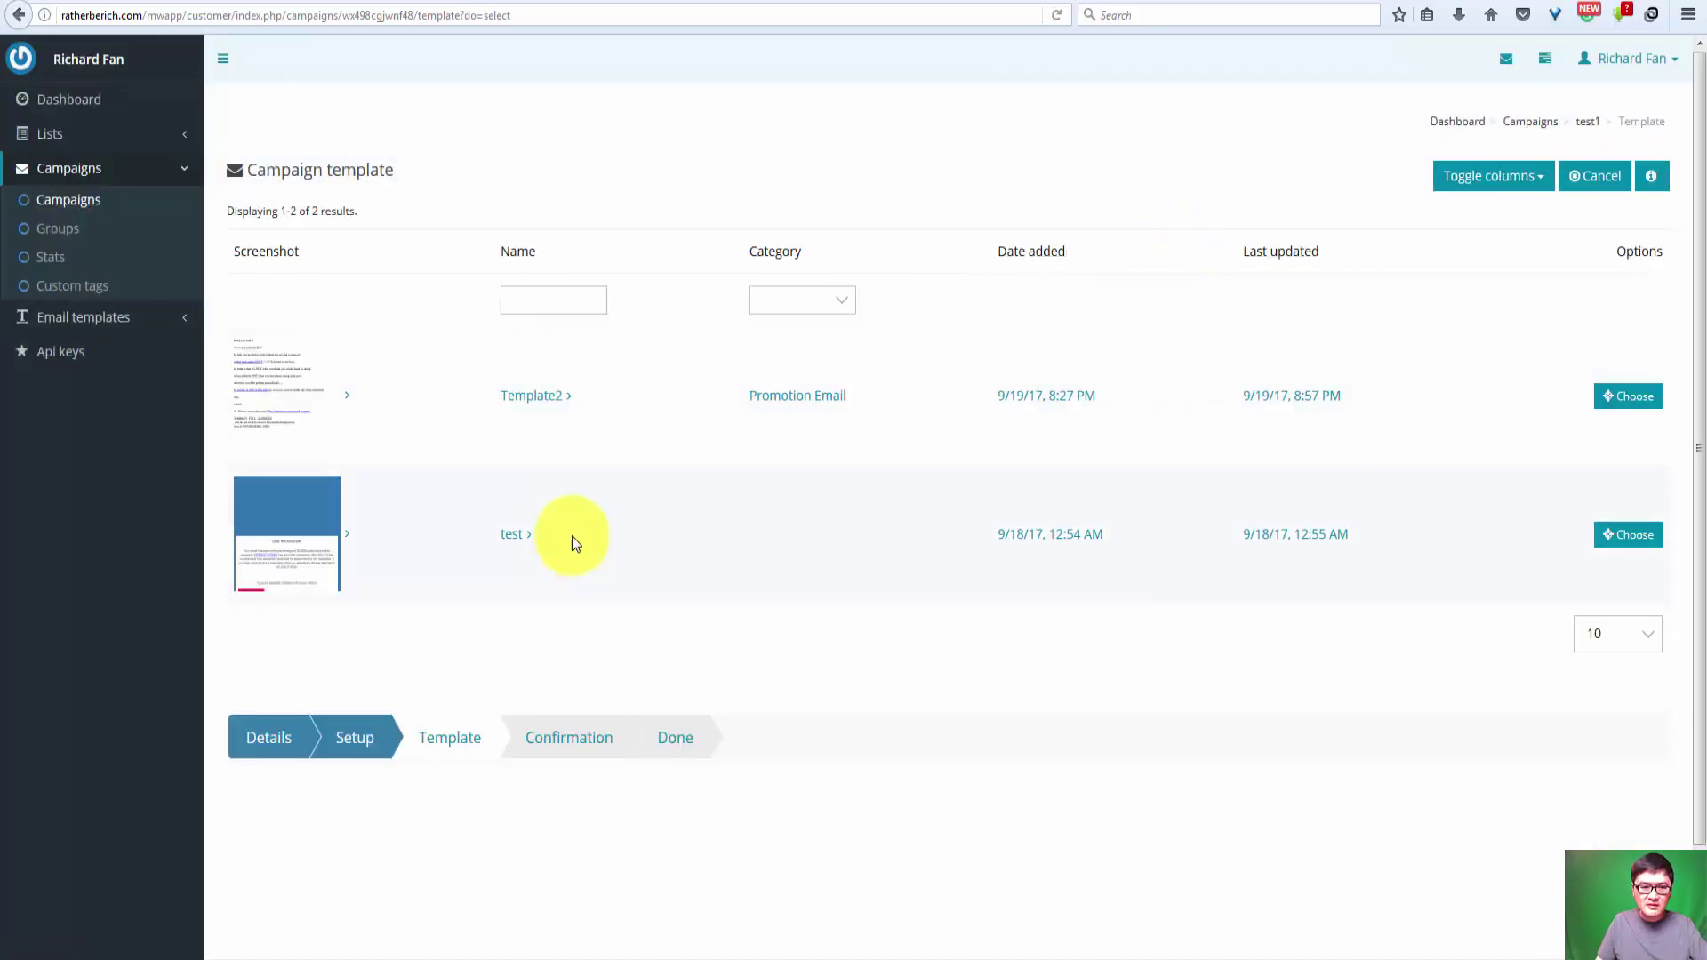
click(305, 391)
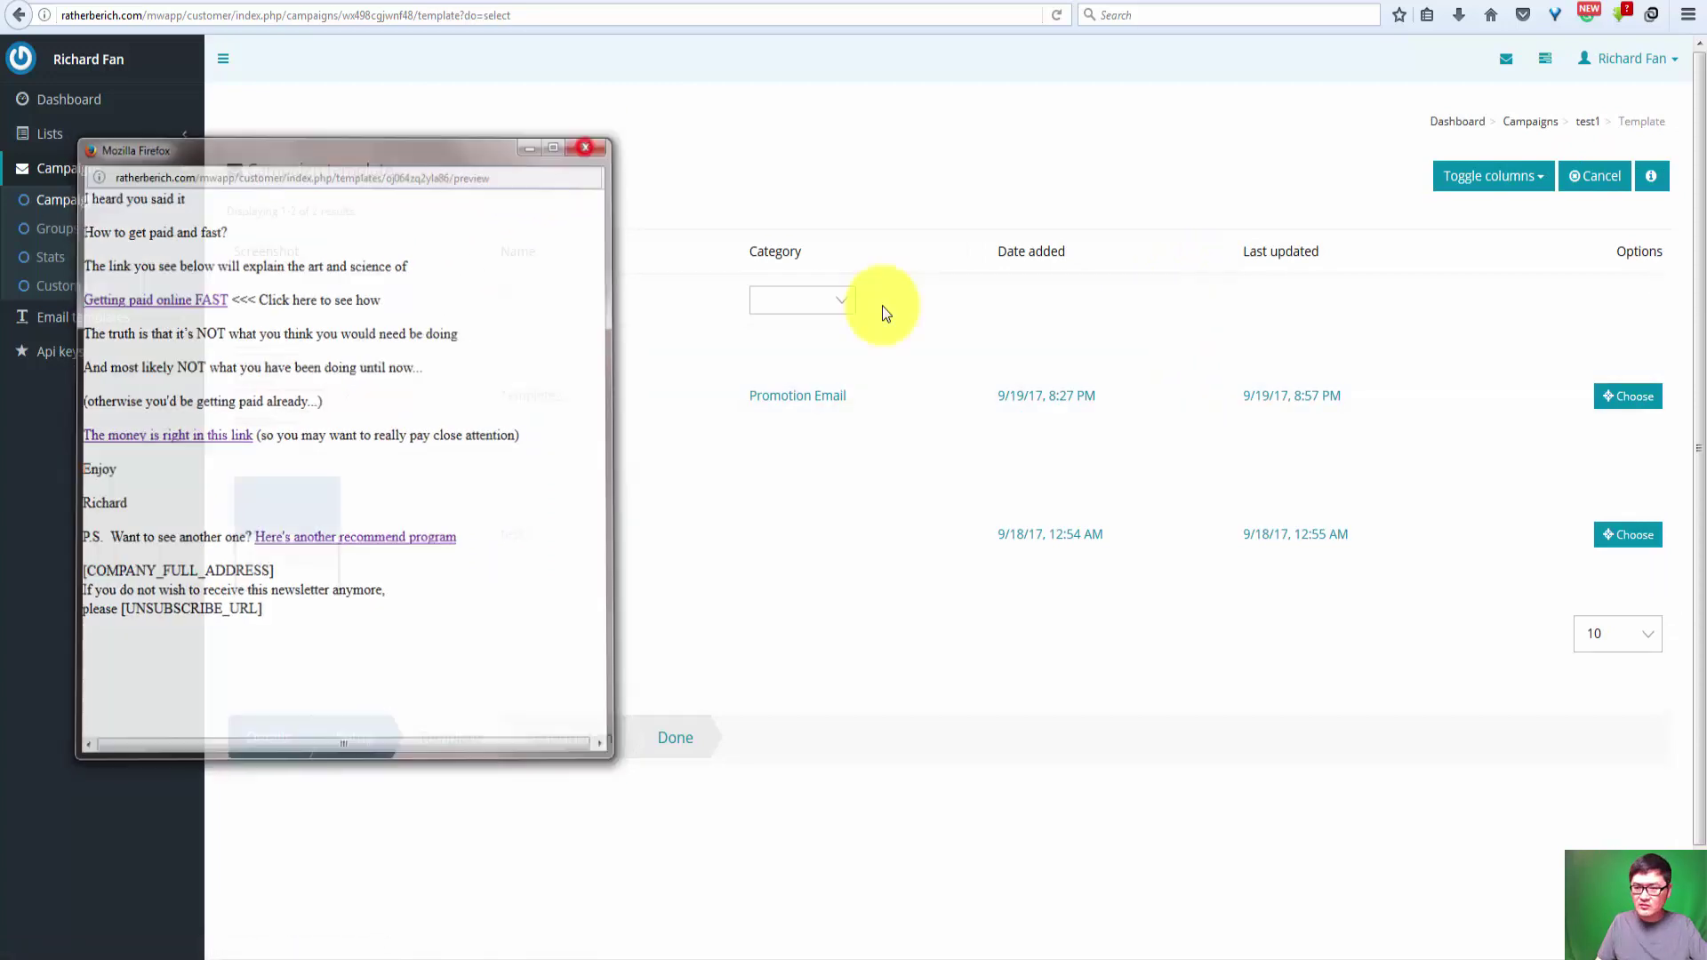
click(1629, 400)
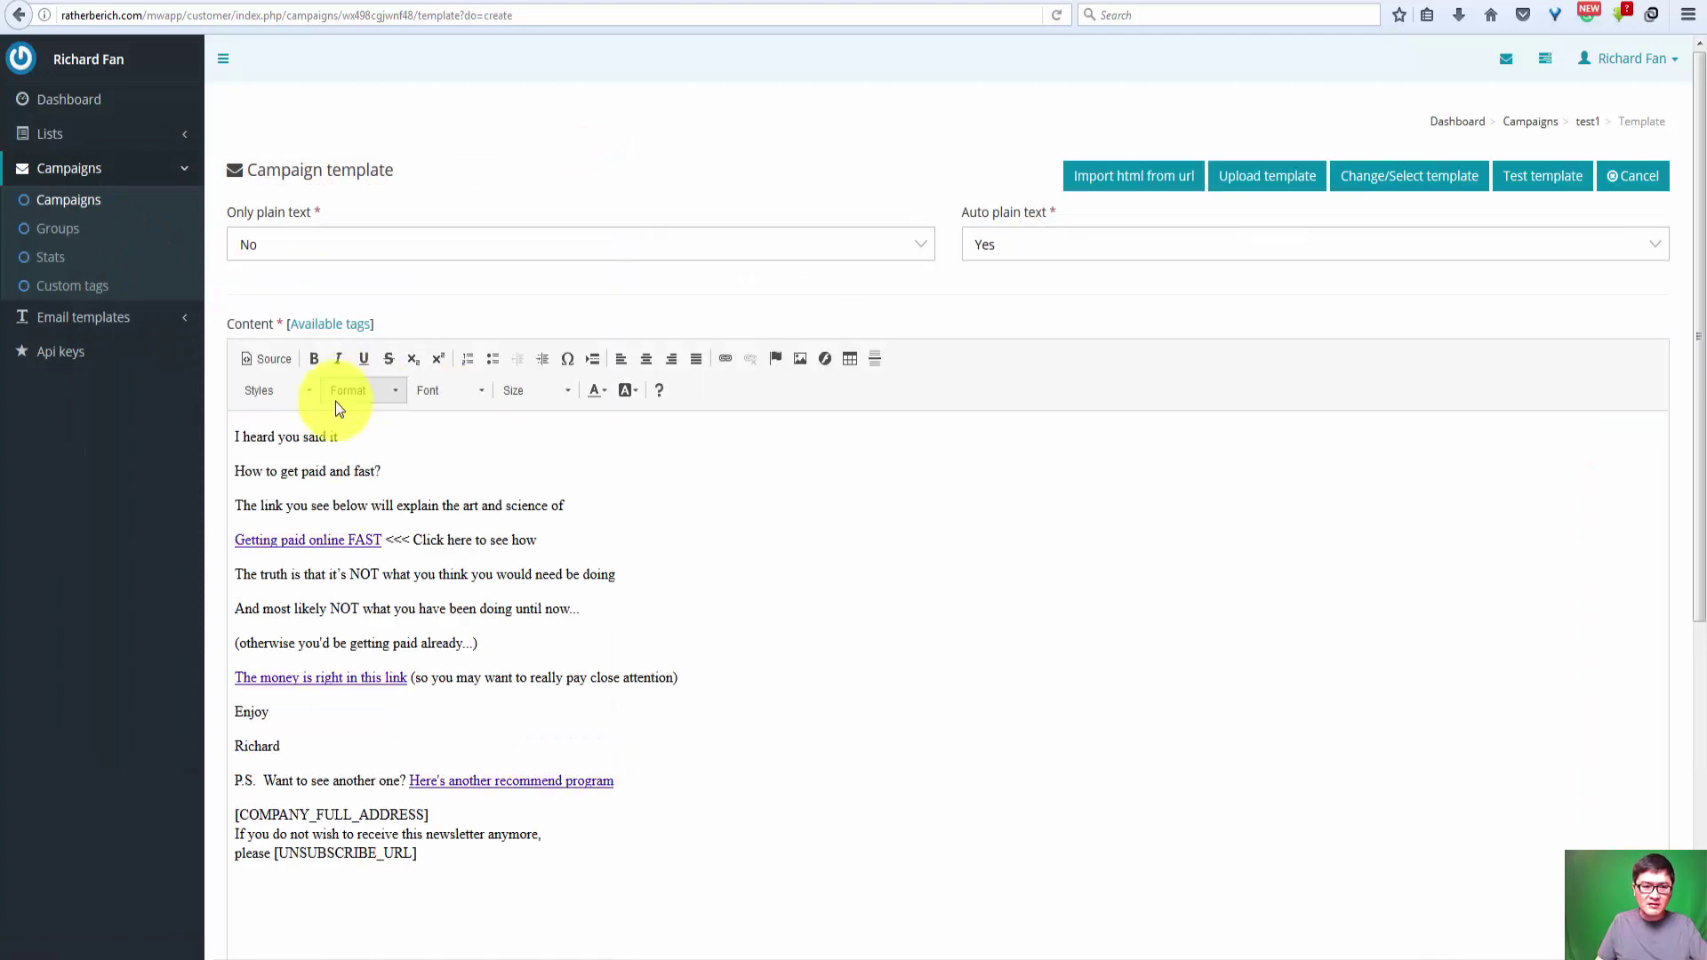
Step: Select the email body above the footer, then select the cleaned body text in HTML Cleaner
drag(425, 858, 198, 819)
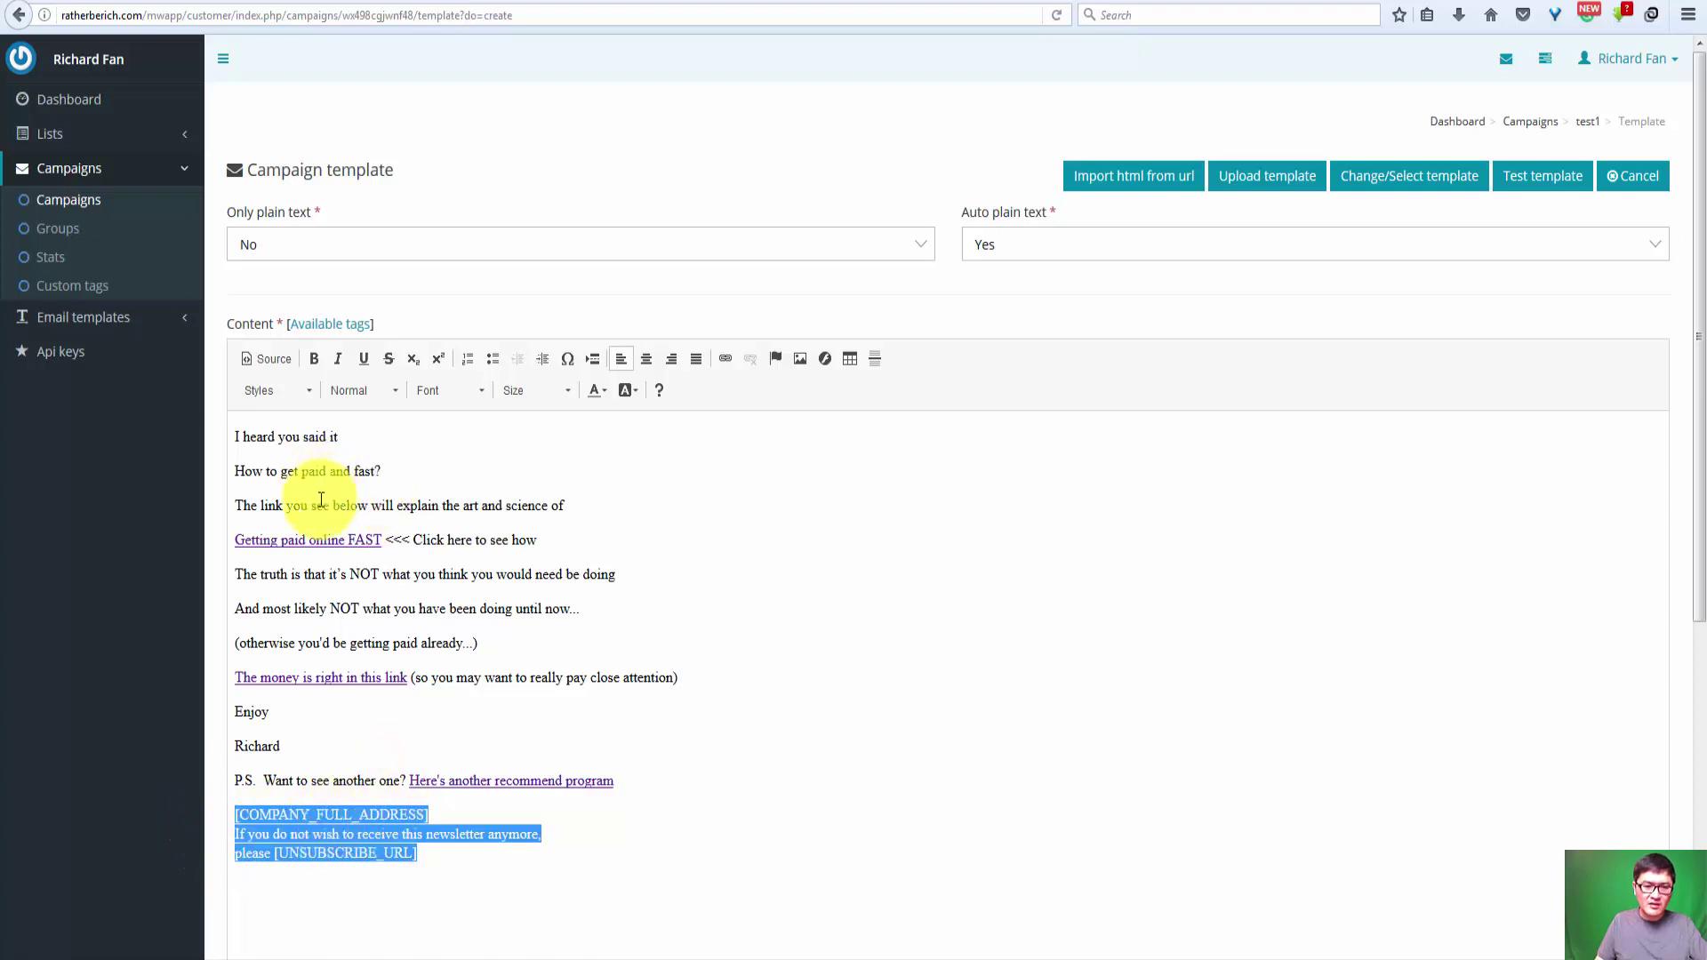
click(324, 758)
drag(625, 782, 140, 418)
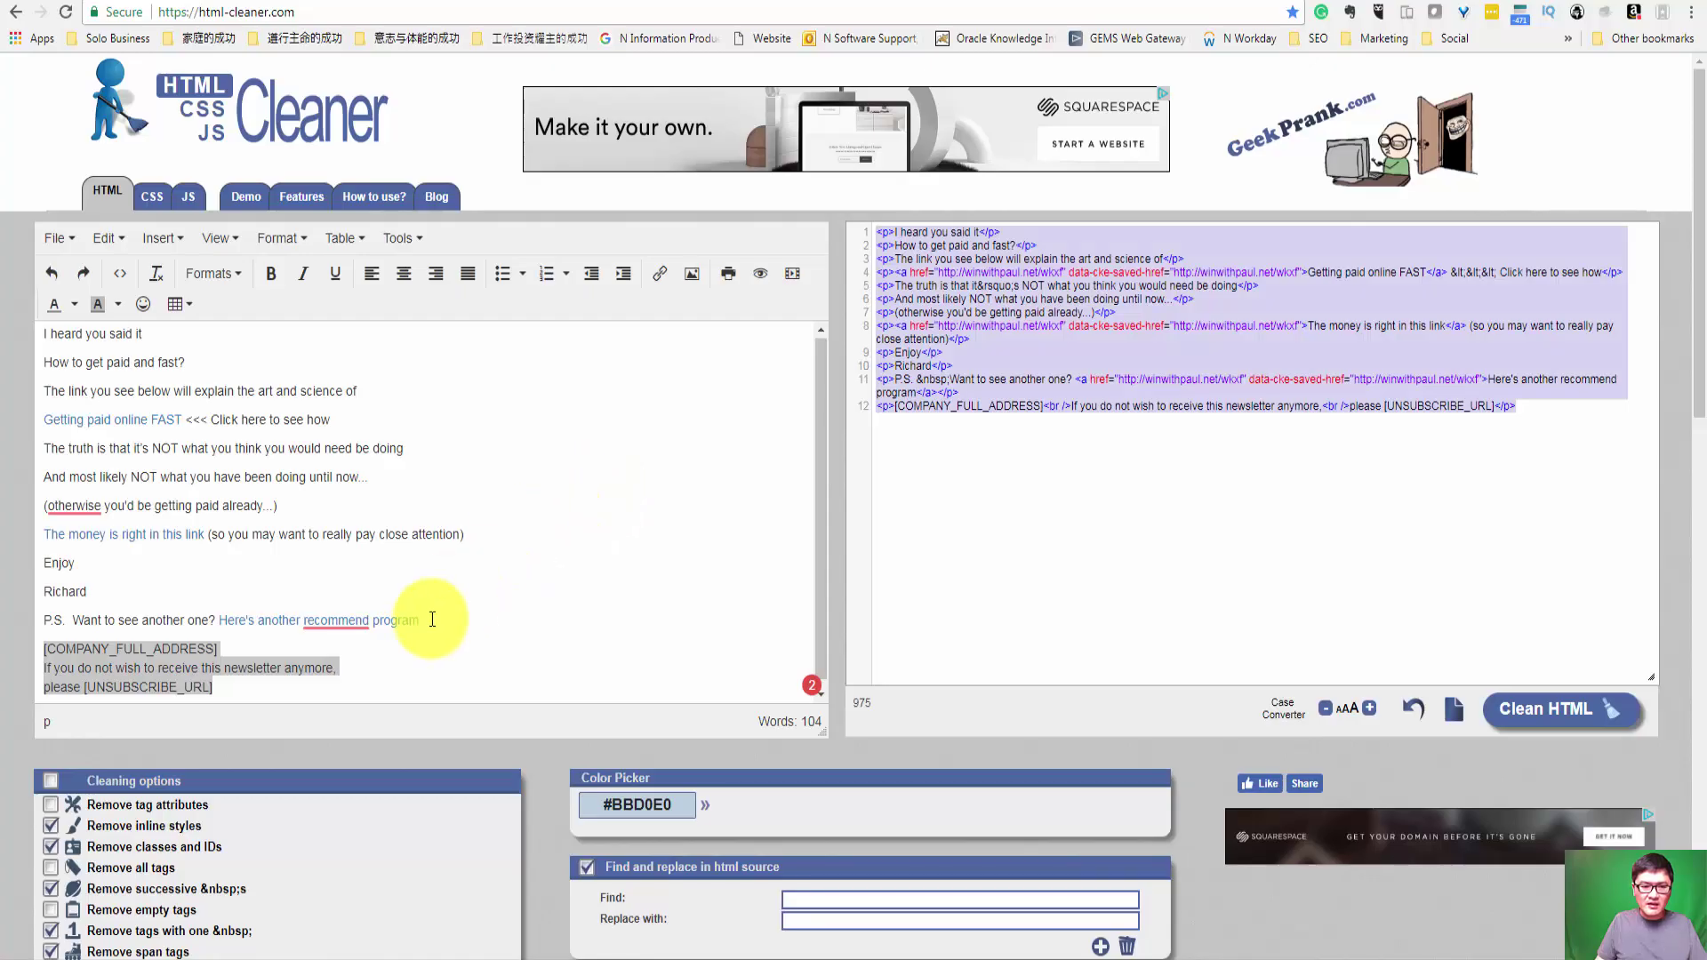
click(458, 625)
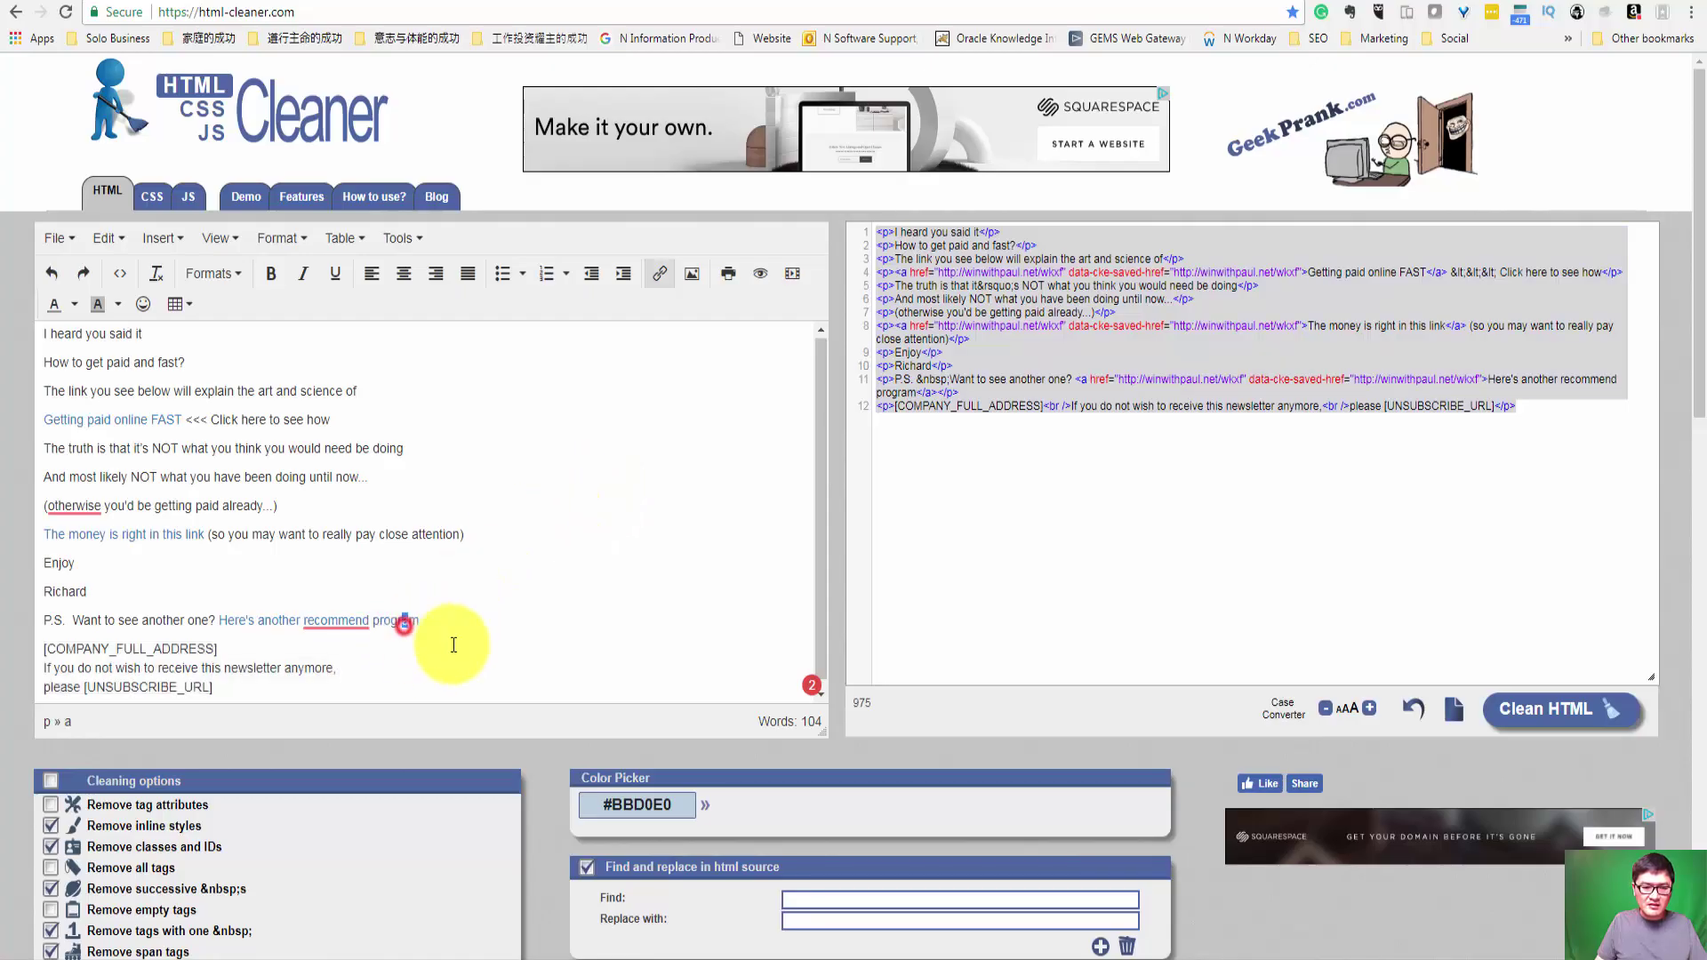
key(ctrl+shift+Home)
key(ctrl+c)
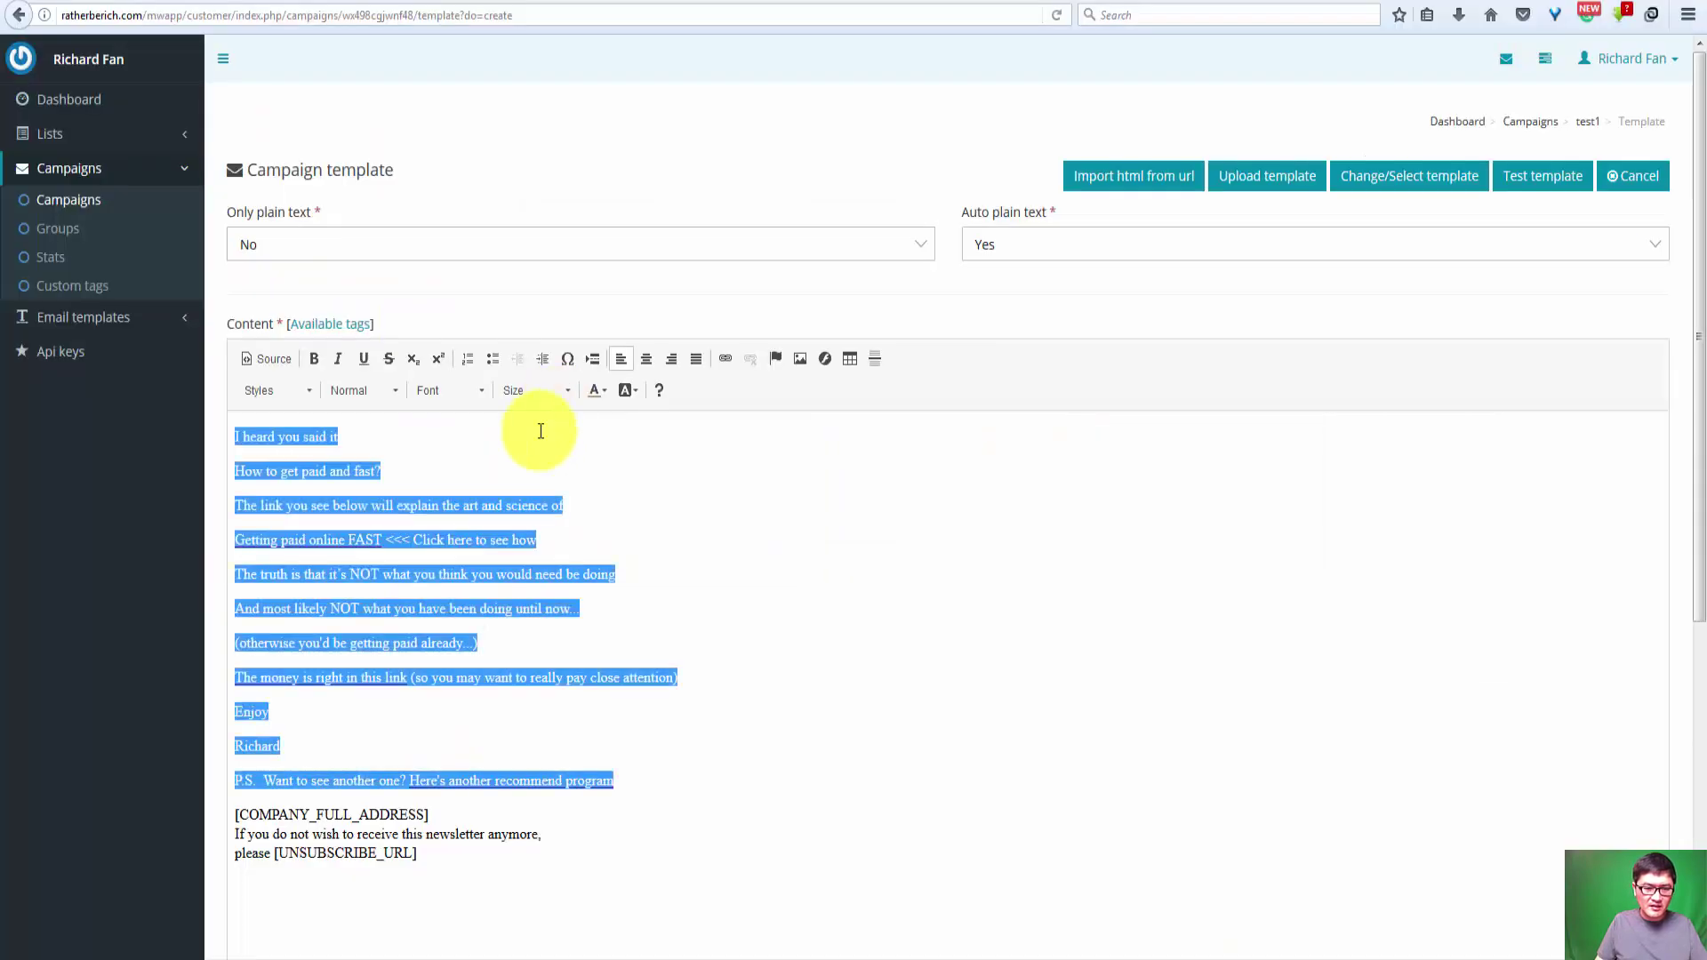
Step: Paste the cleaned text over the old body and verify the 'Getting paid online FAST' link target
click(633, 690)
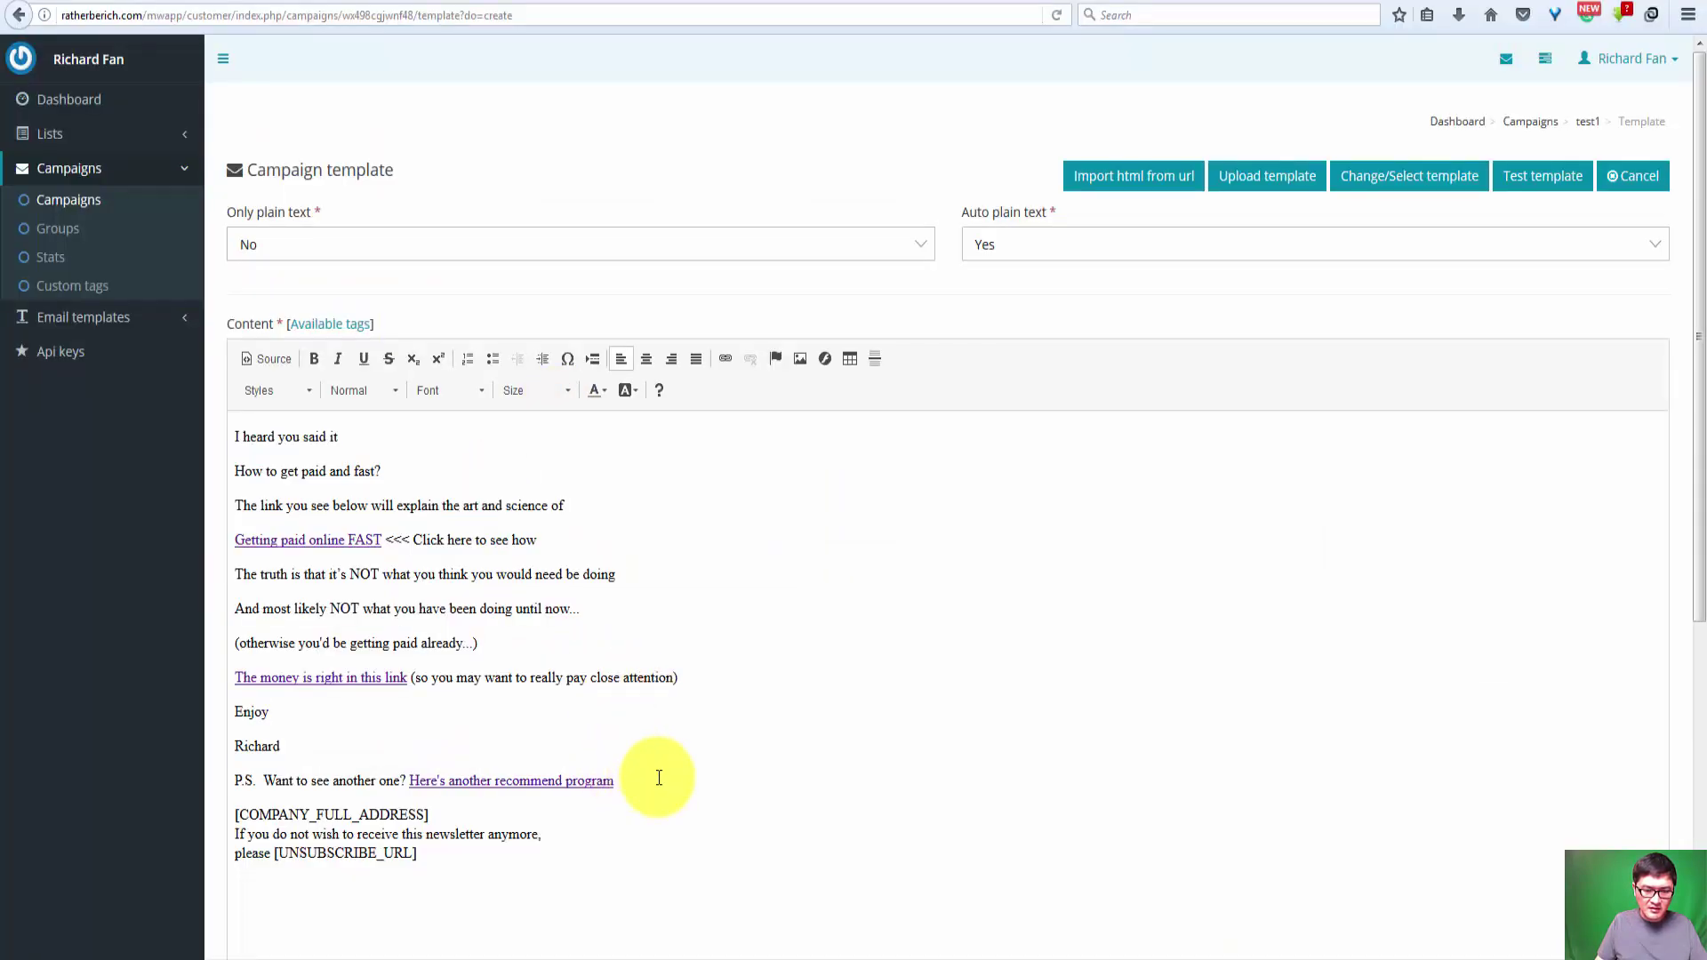
drag(641, 779, 145, 428)
key(ctrl+v)
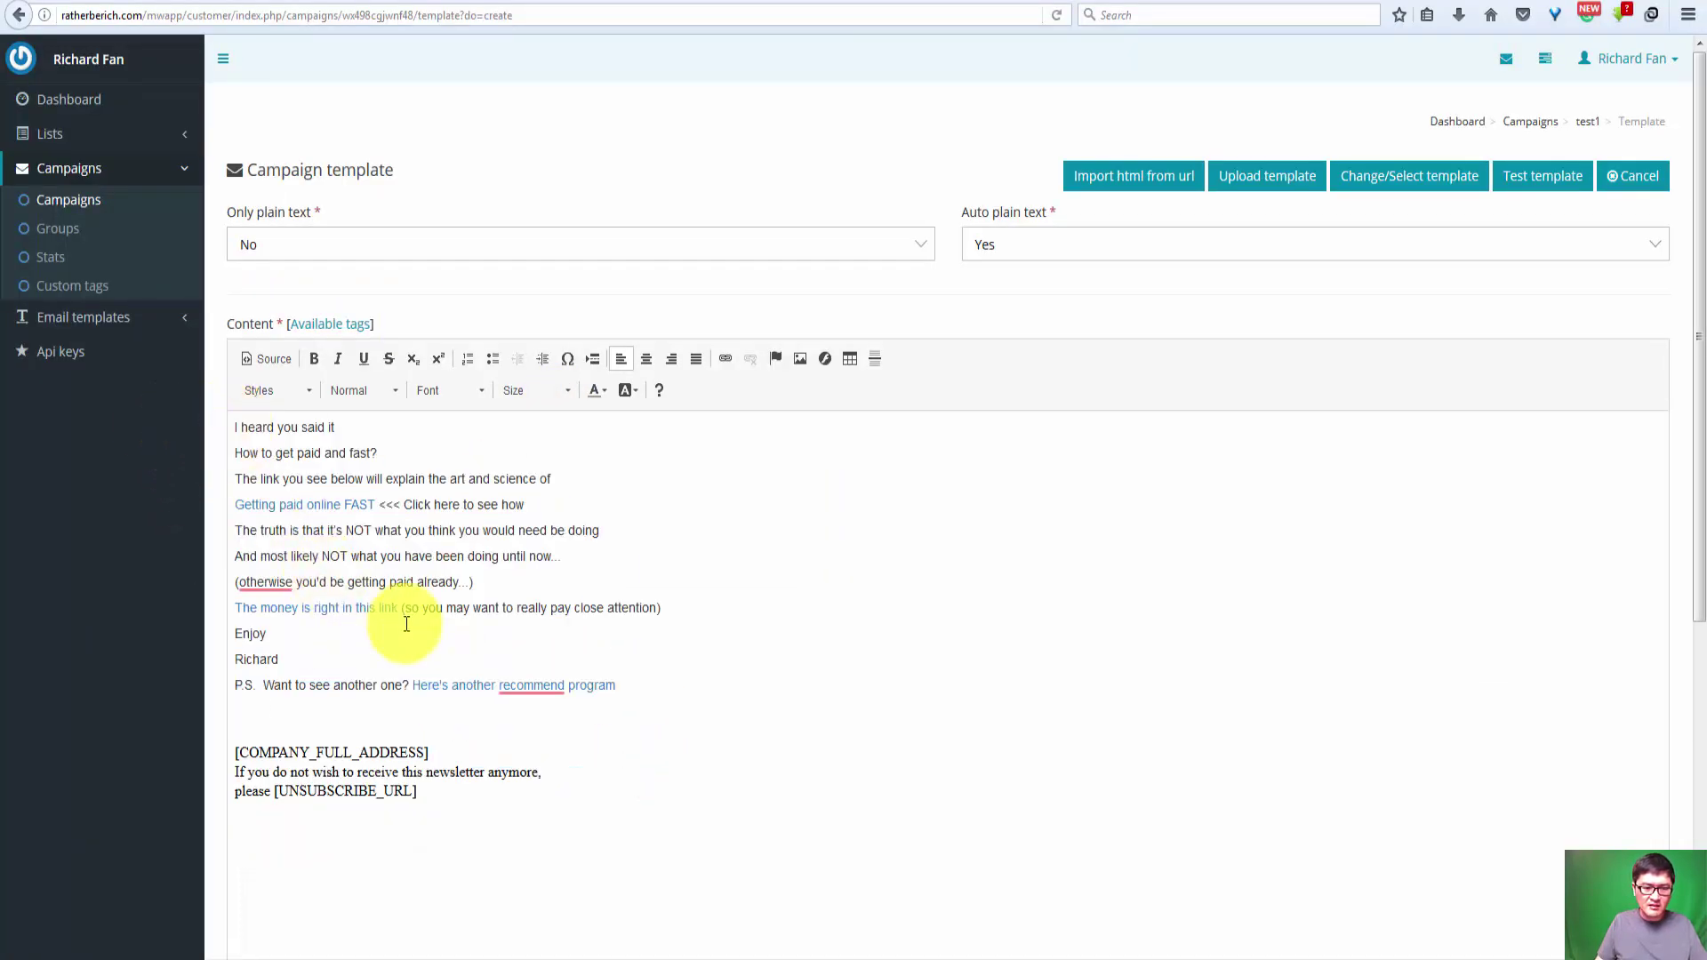
drag(375, 504, 230, 504)
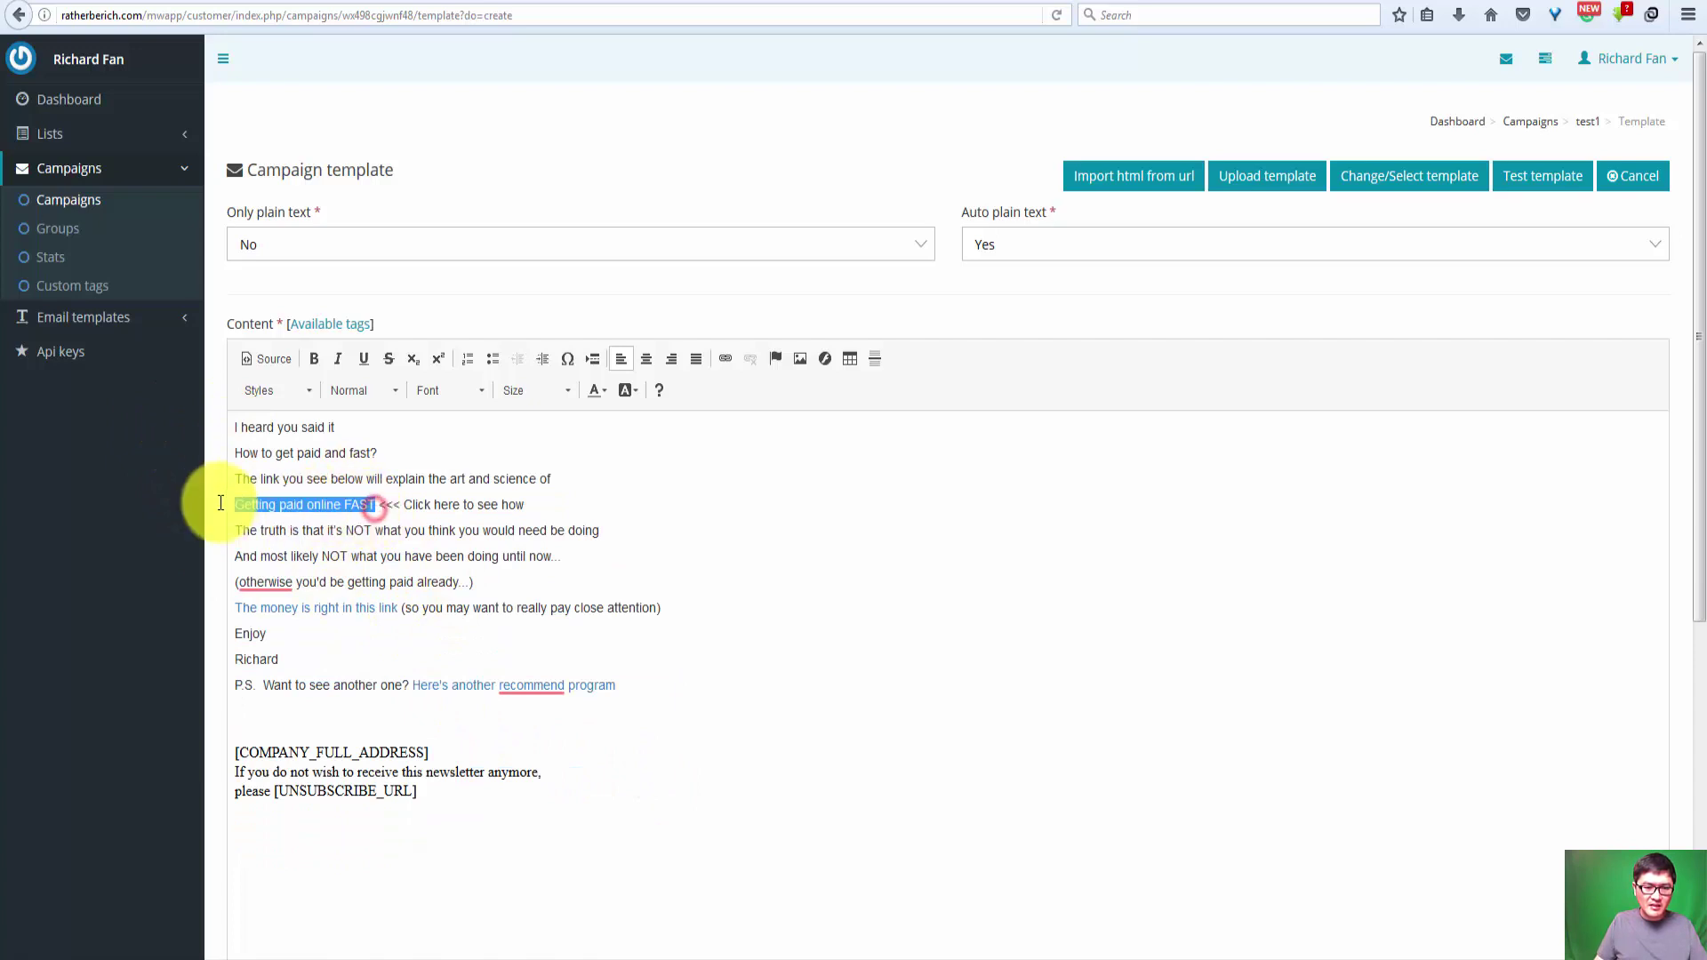
click(724, 361)
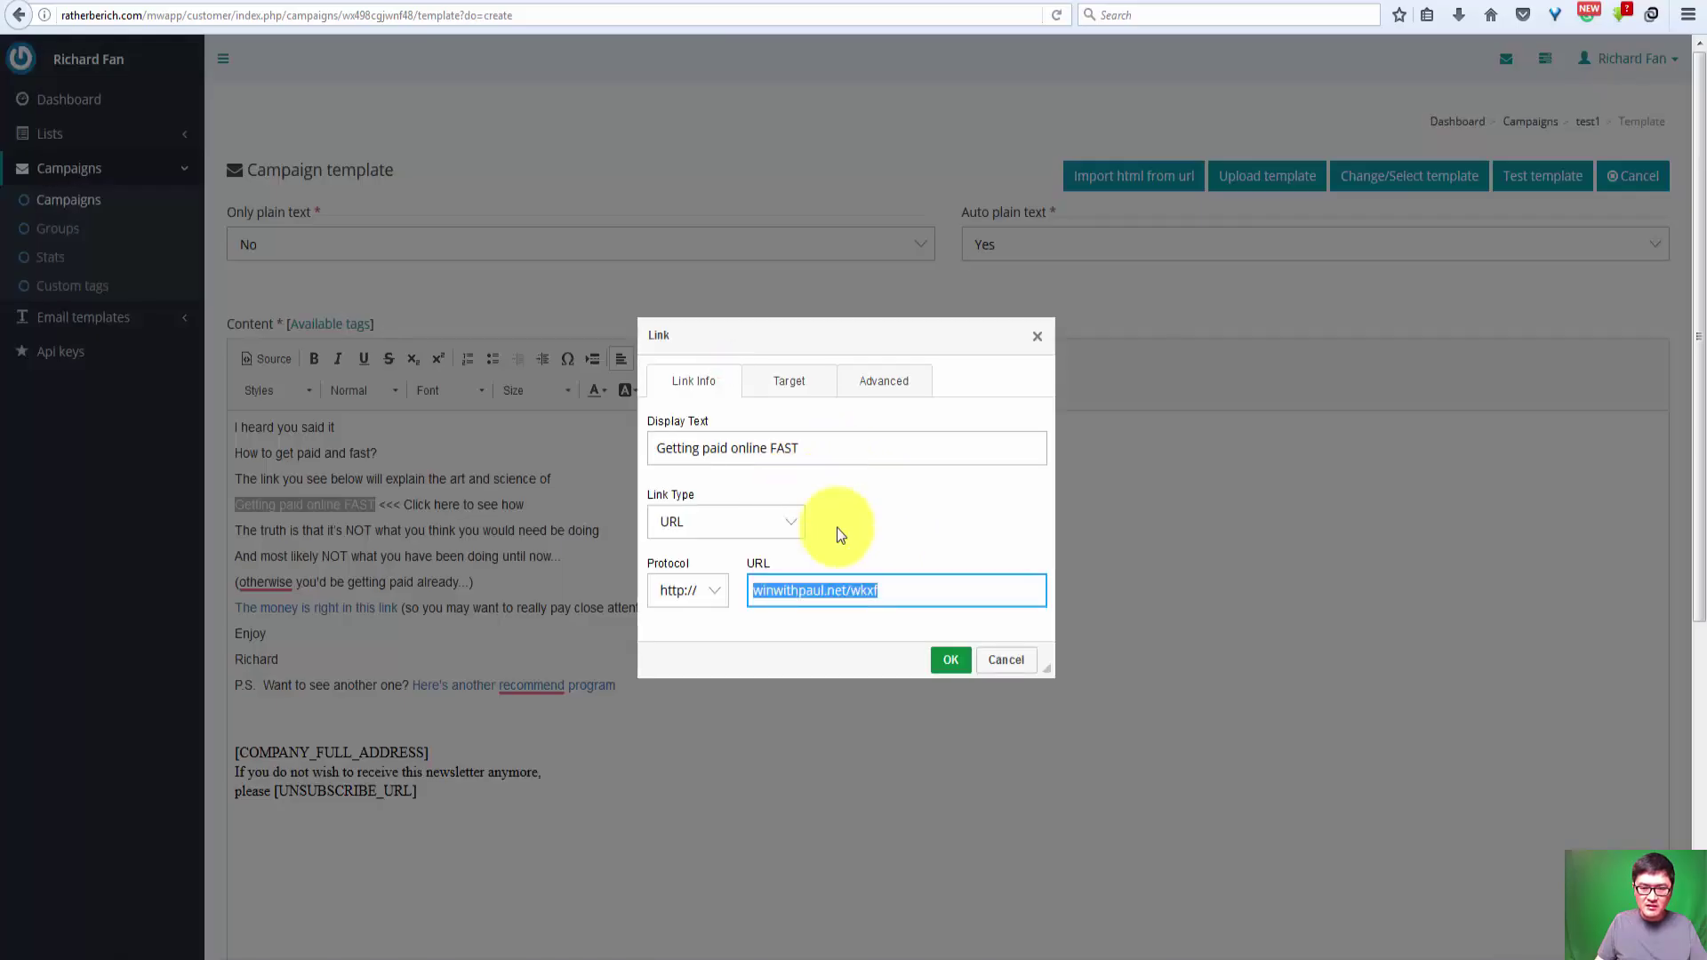
click(1003, 665)
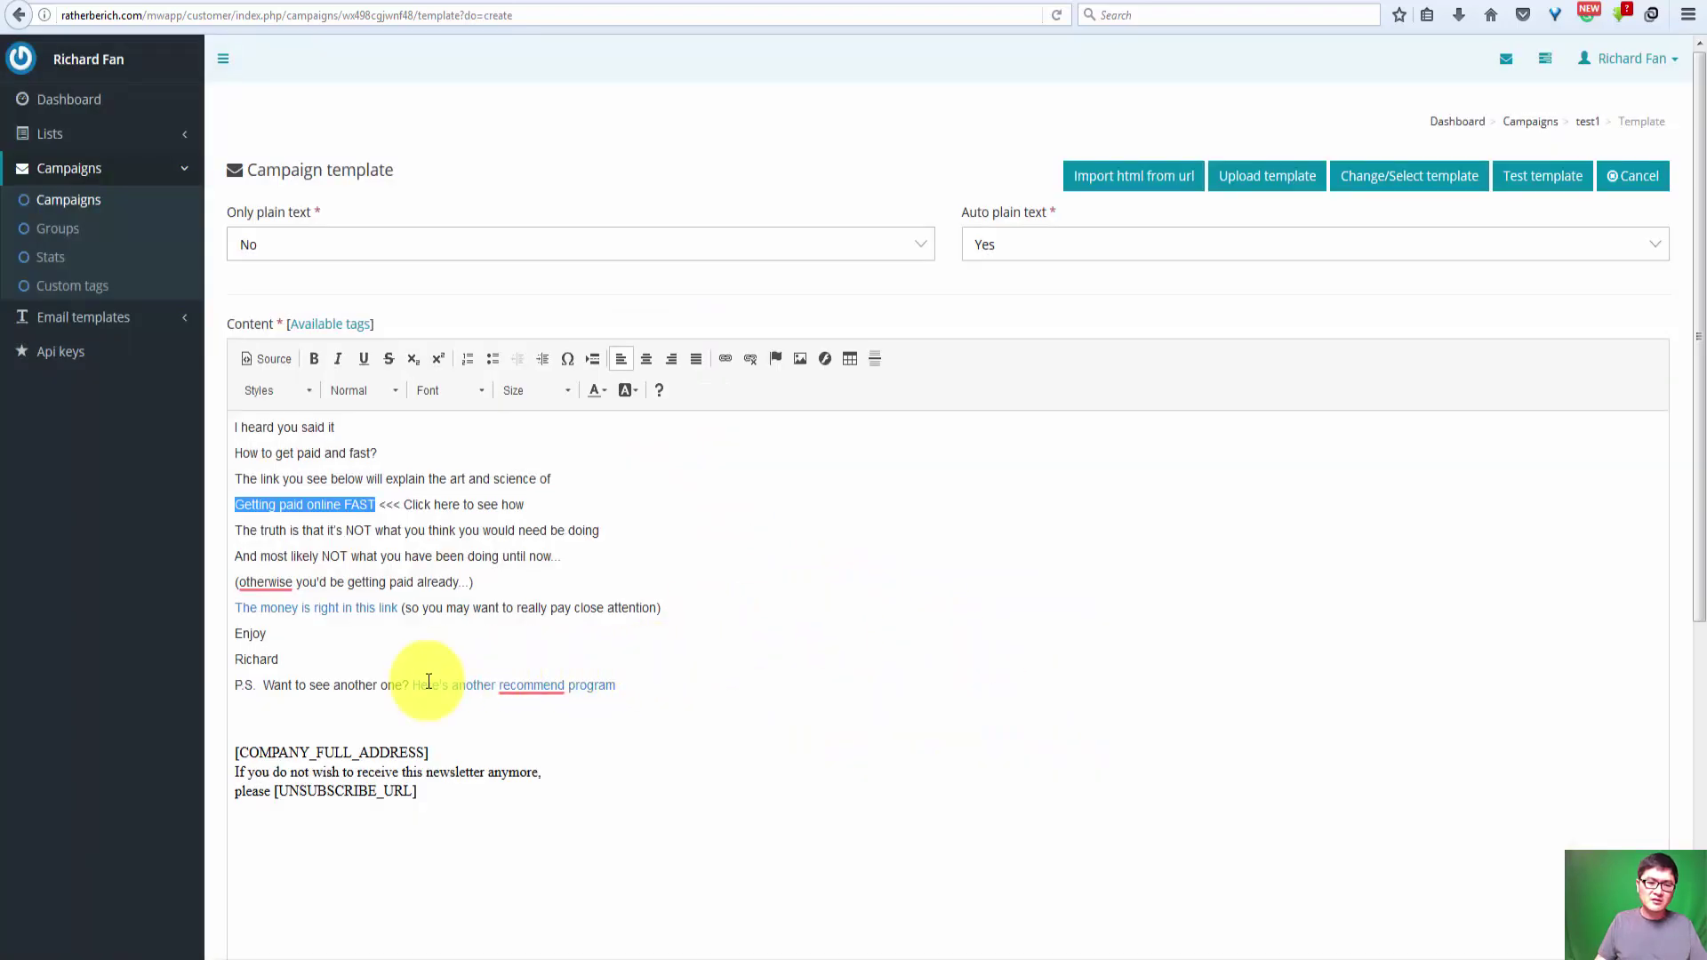
Step: Check that the three merge-tag footer lines remain intact below the body
click(405, 633)
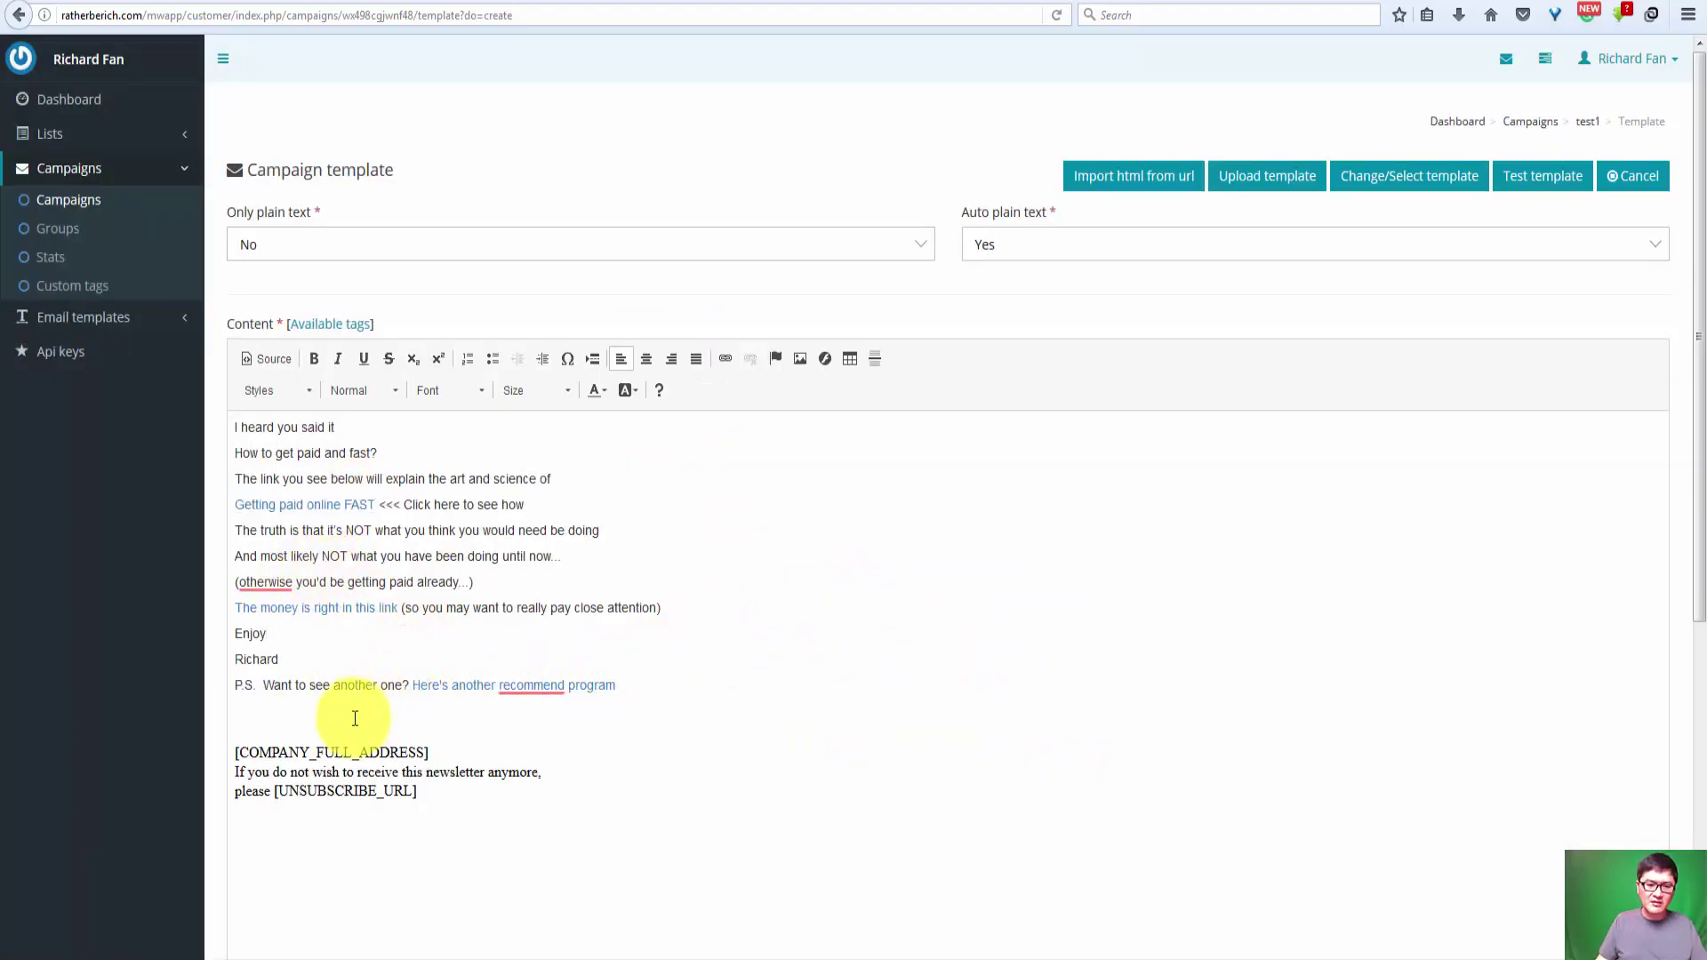
drag(452, 796, 232, 749)
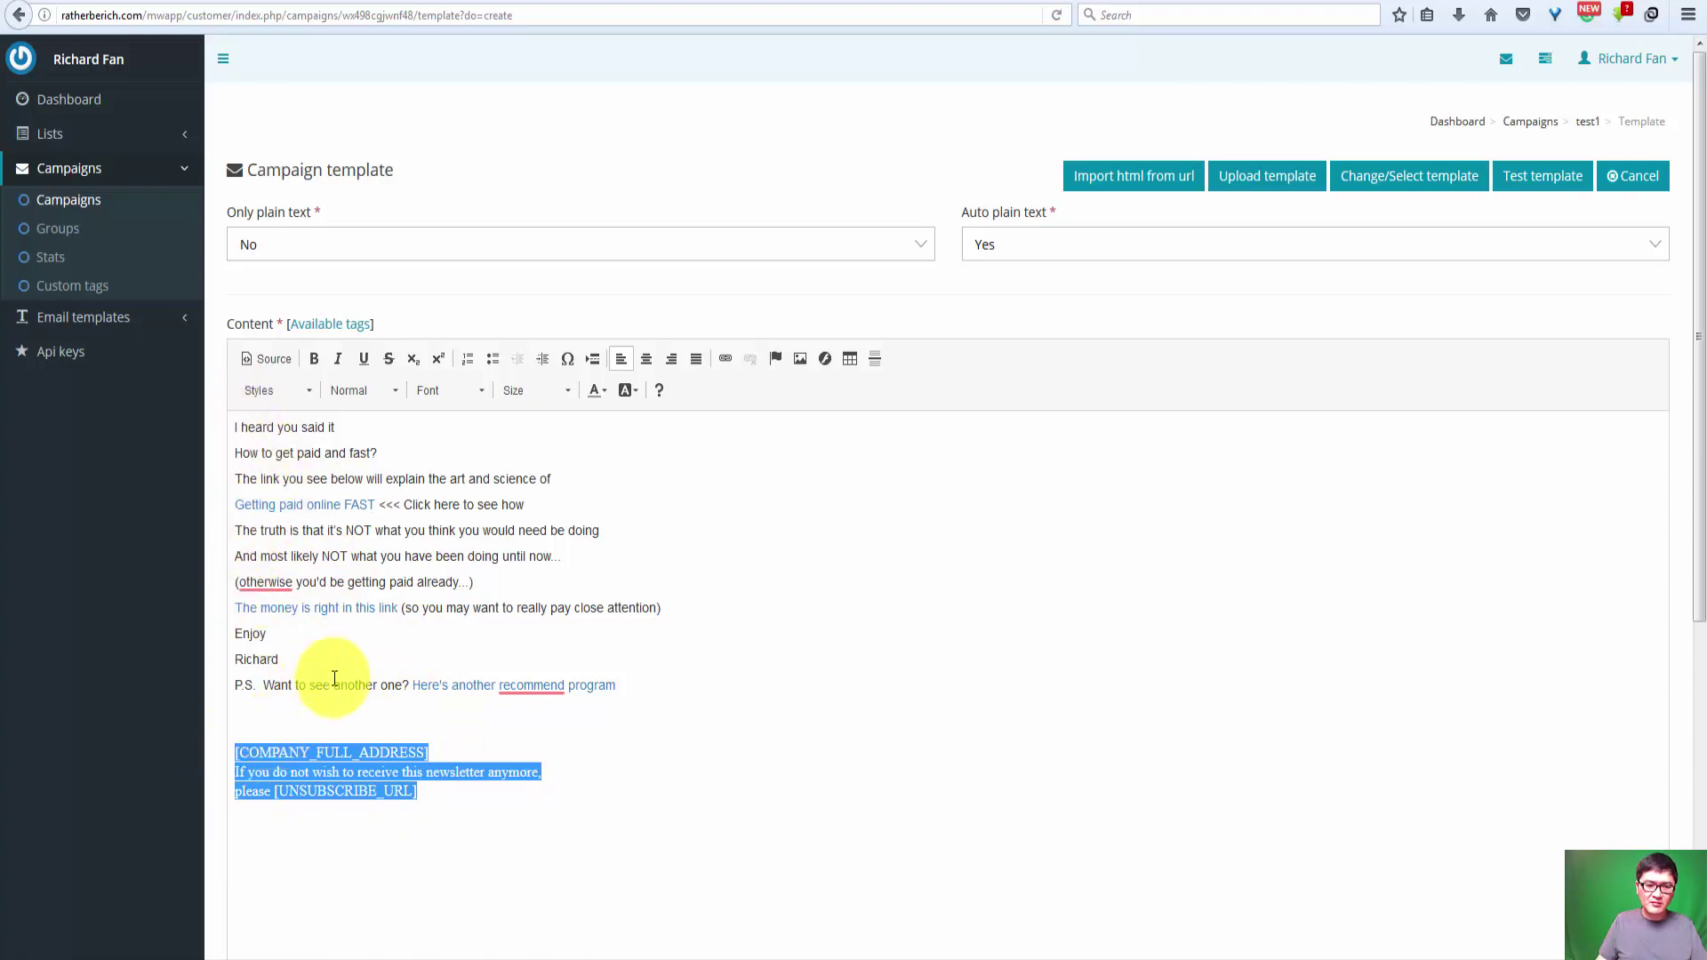
click(392, 724)
drag(453, 796, 187, 747)
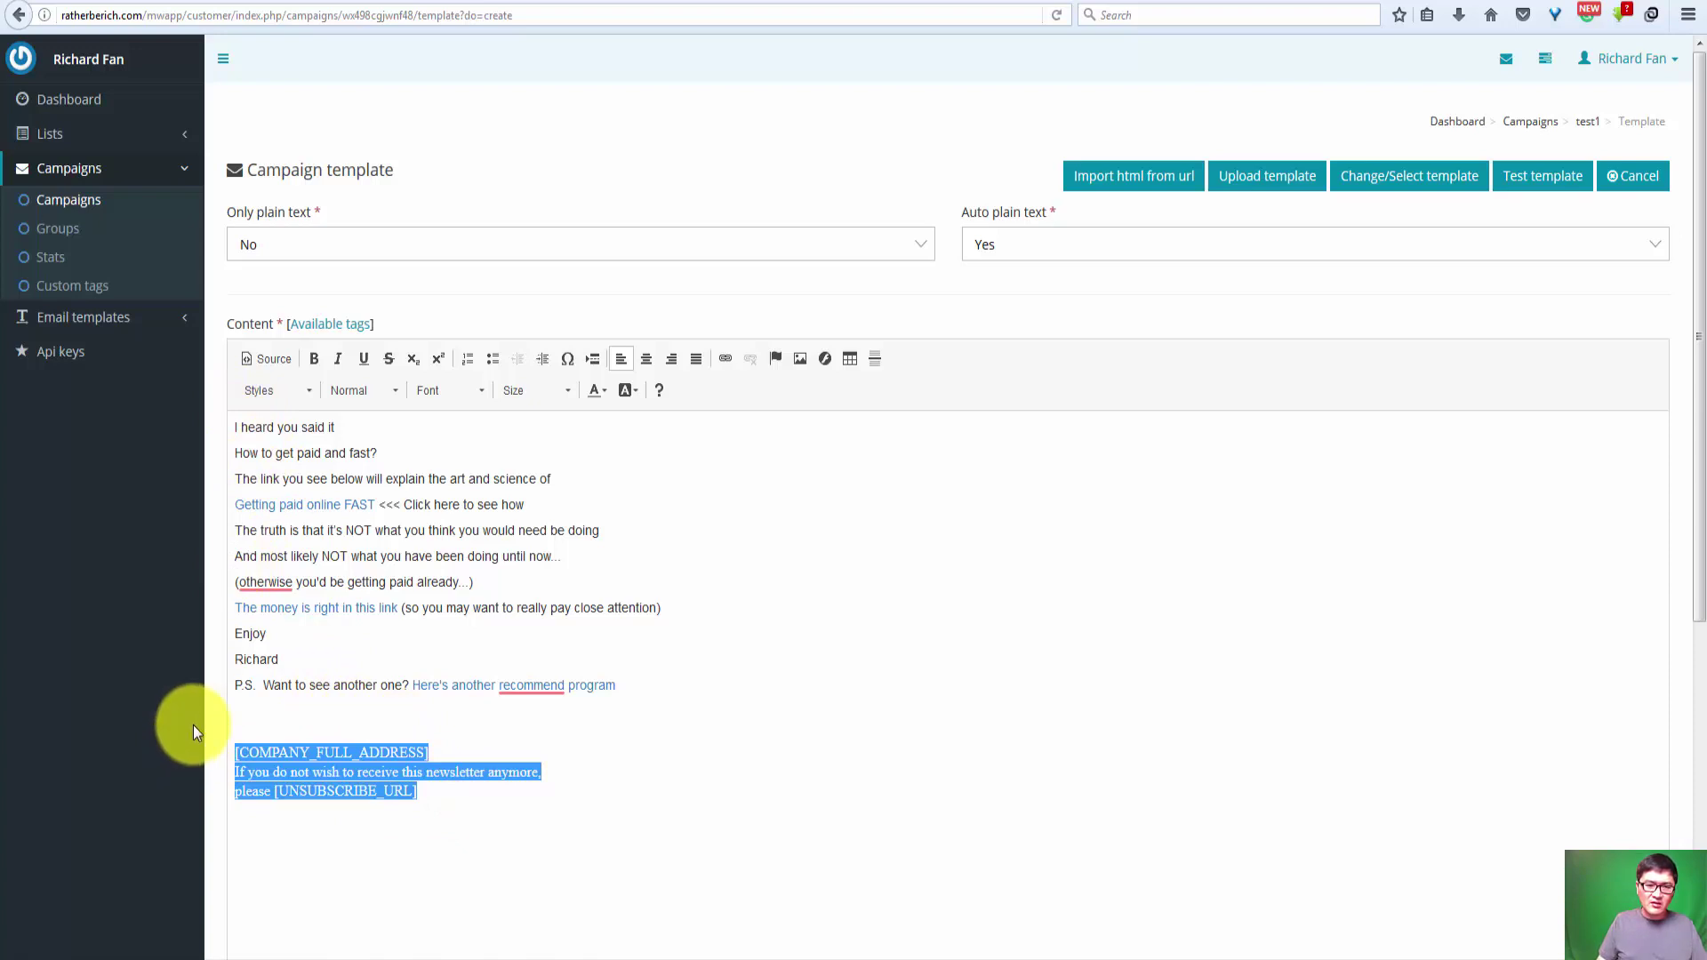
click(322, 725)
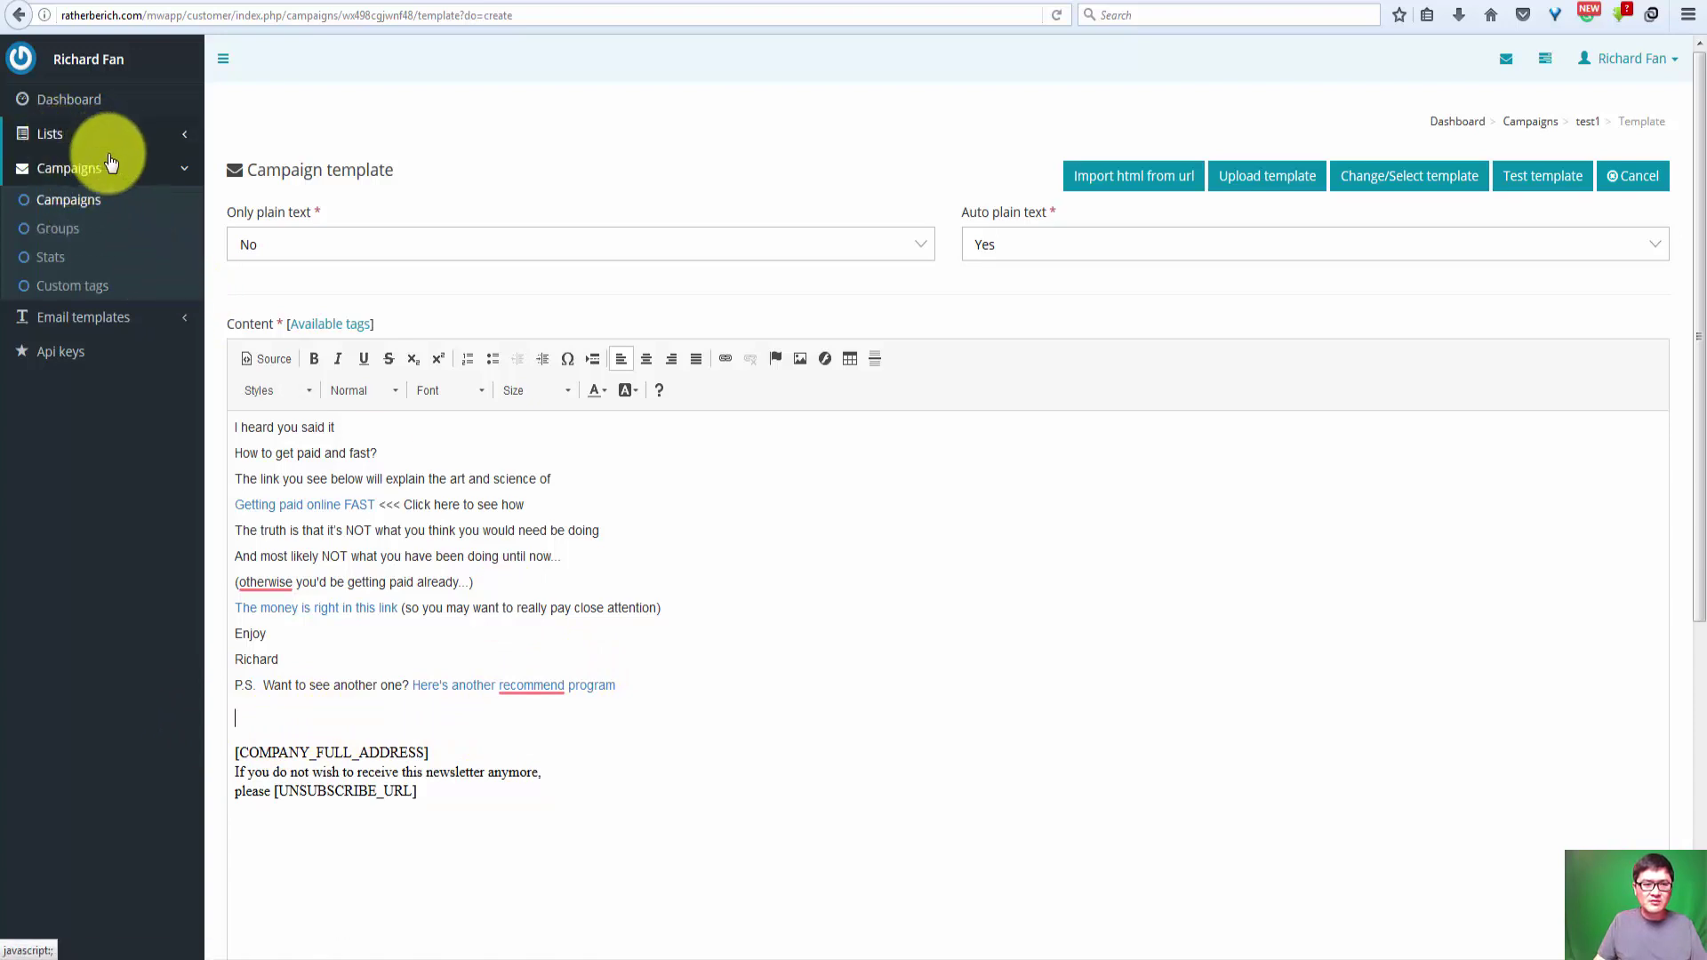
Step: Delete the test1 draft from the Campaigns list and check the remaining send times
click(80, 170)
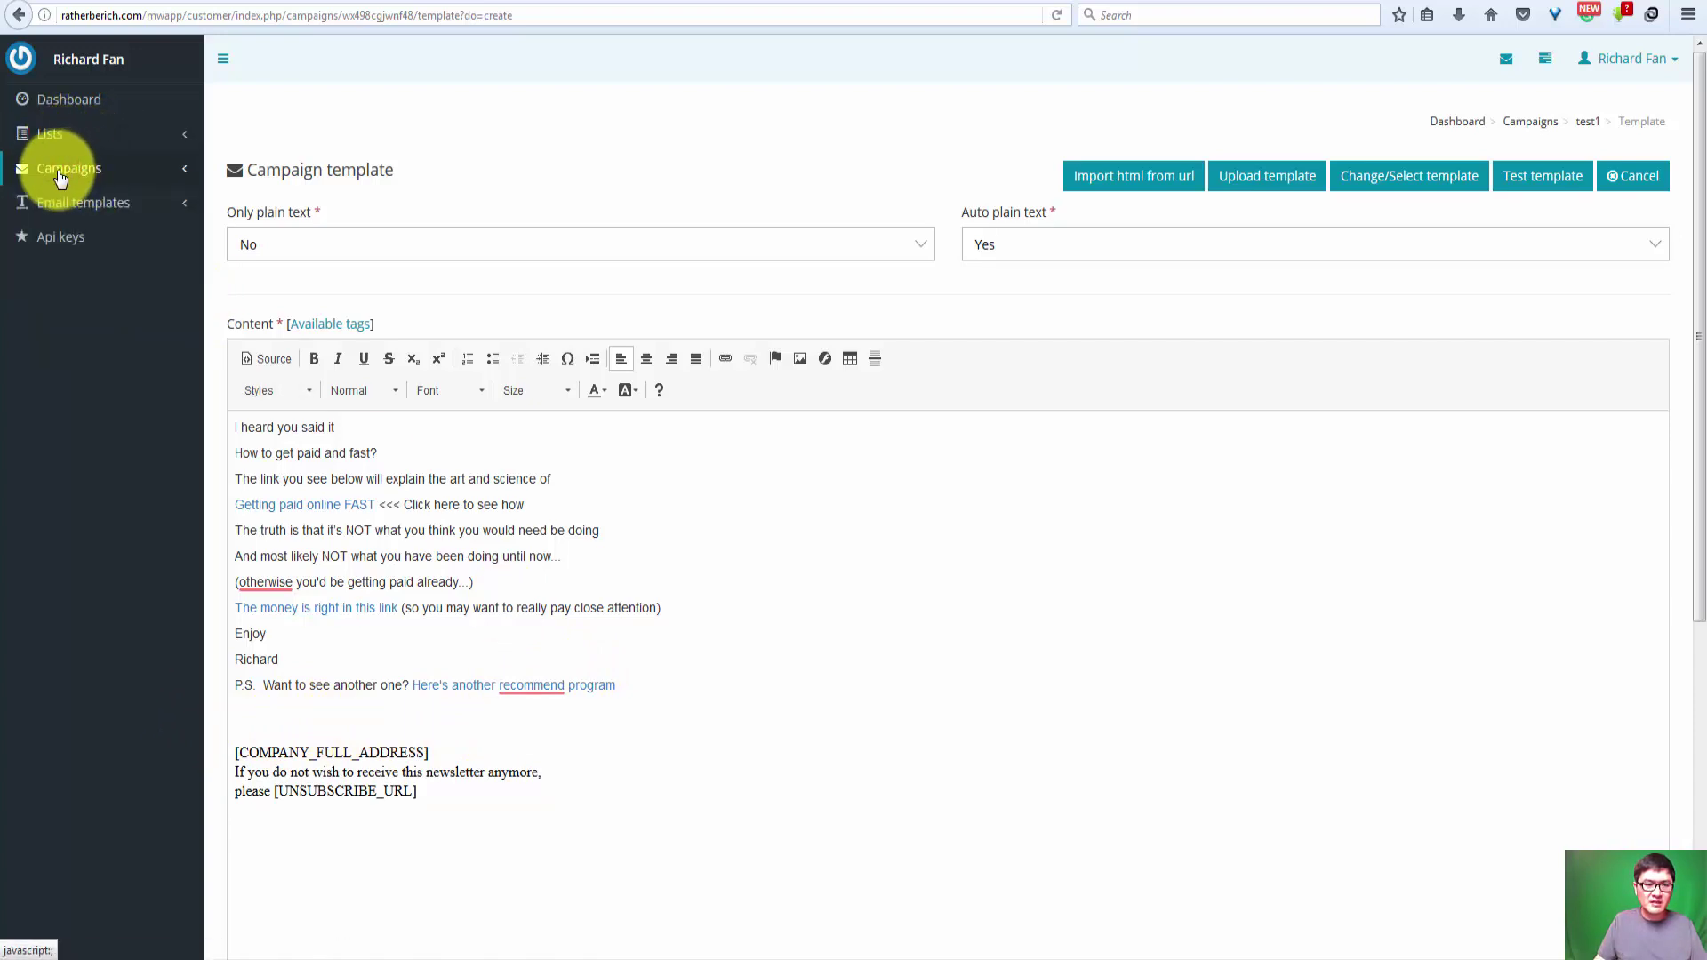
click(188, 170)
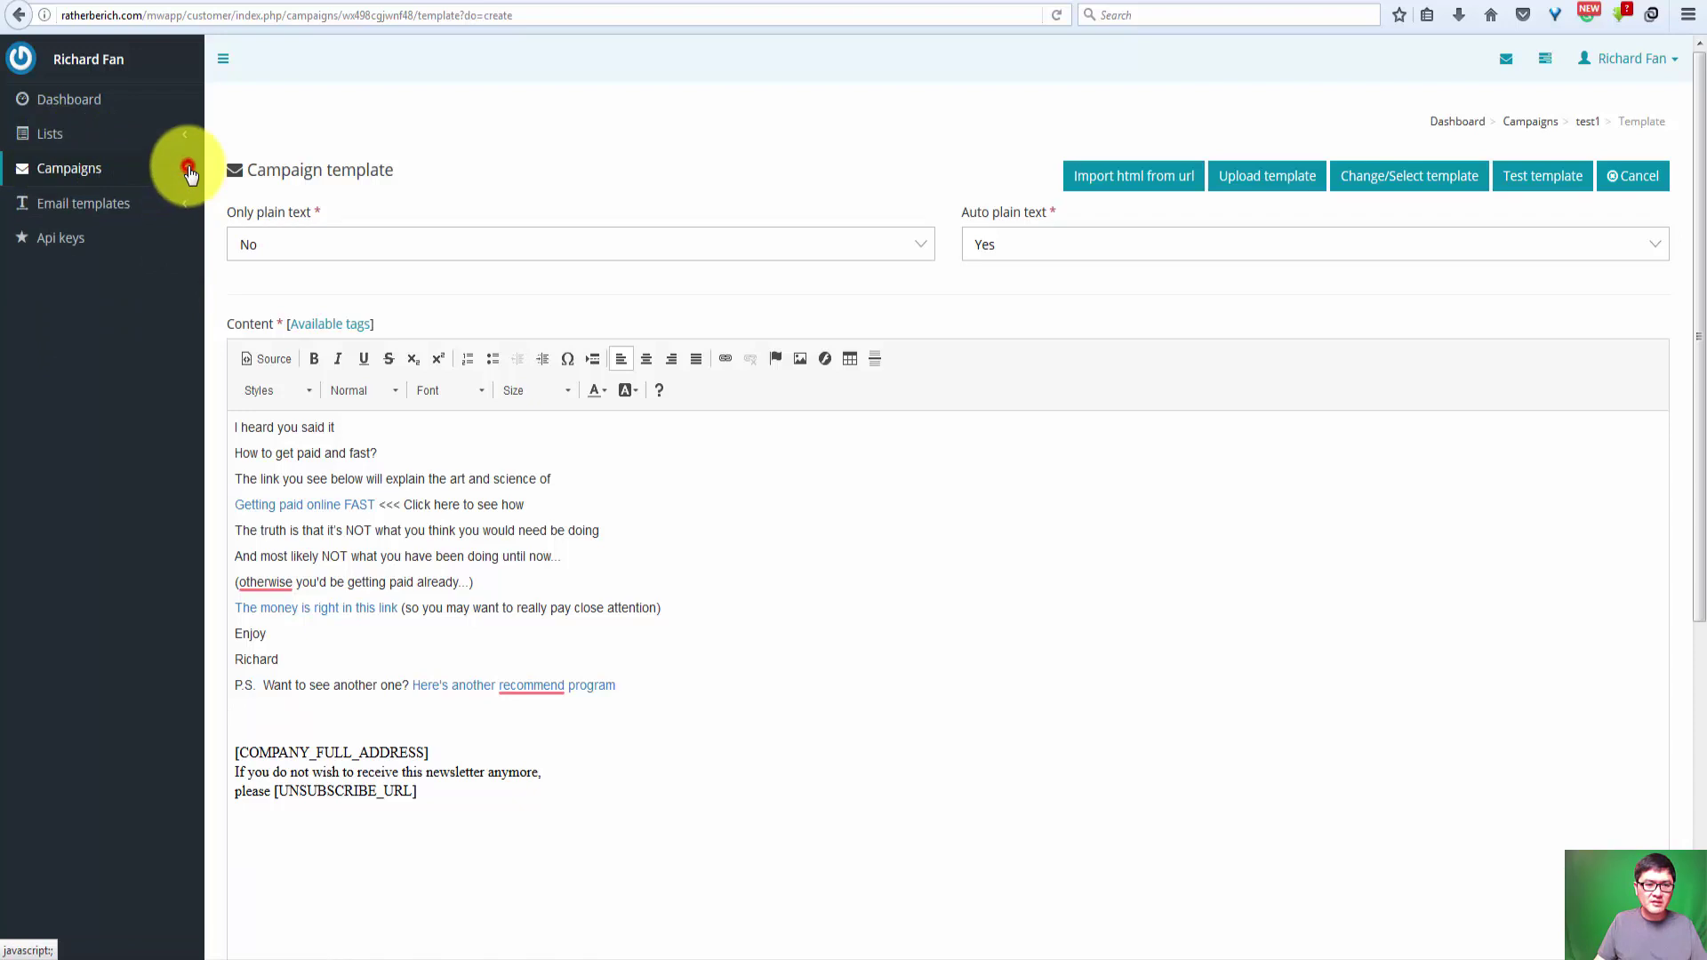
click(73, 207)
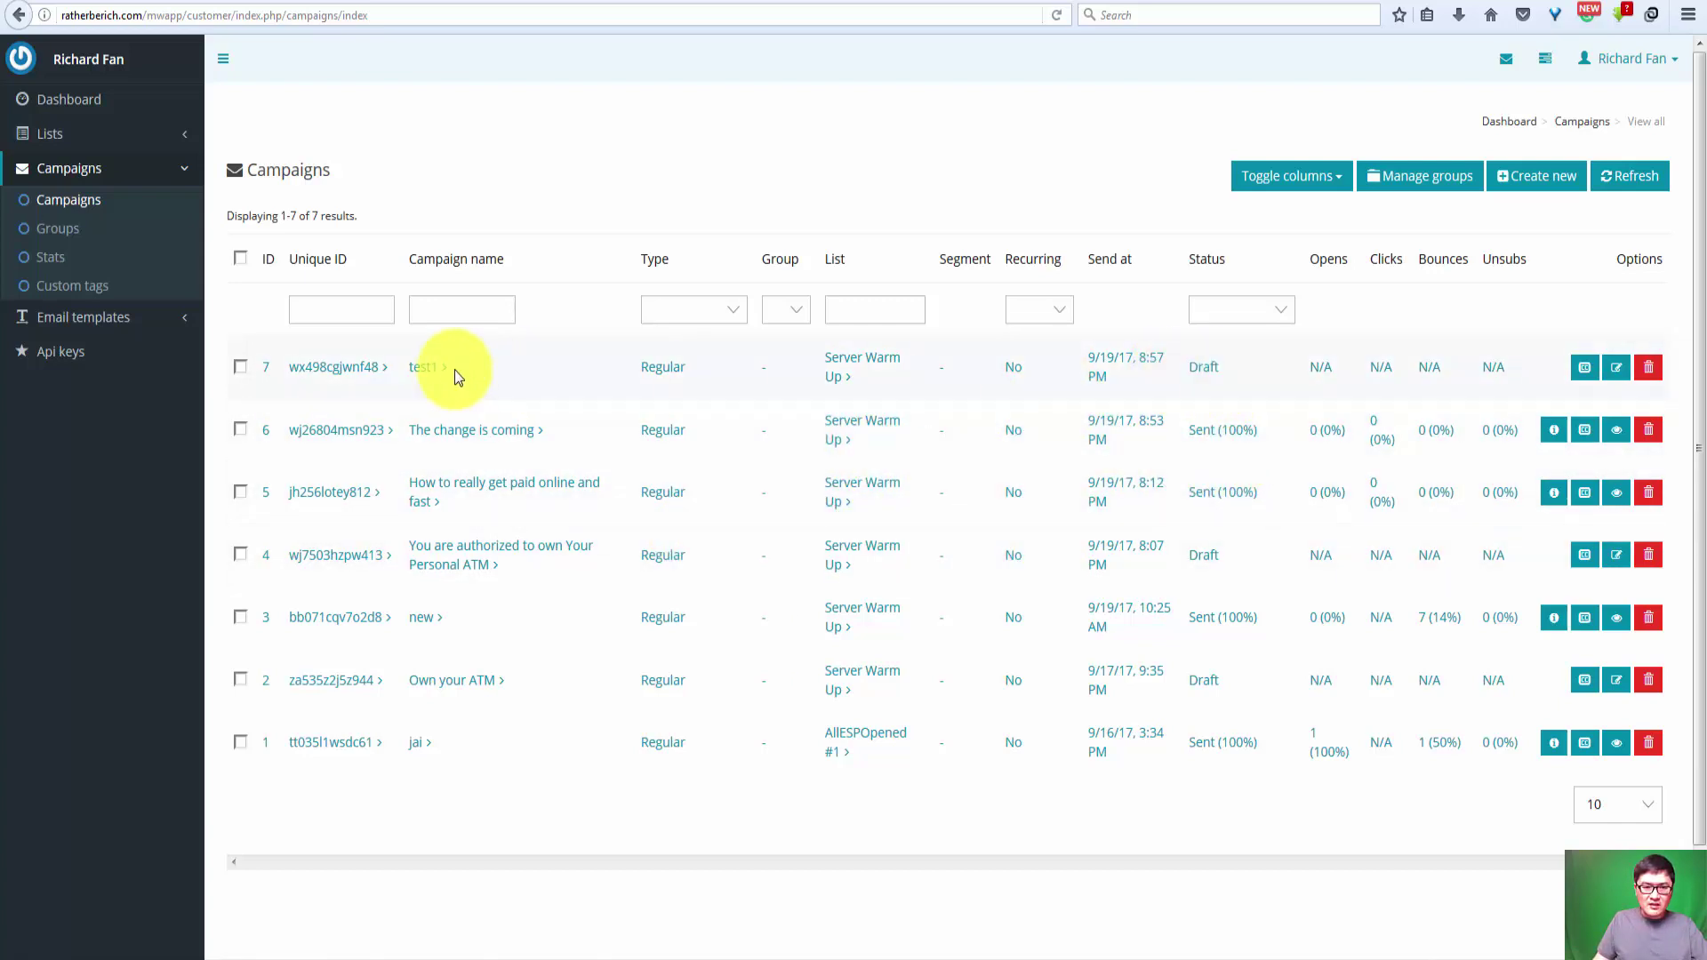
click(242, 370)
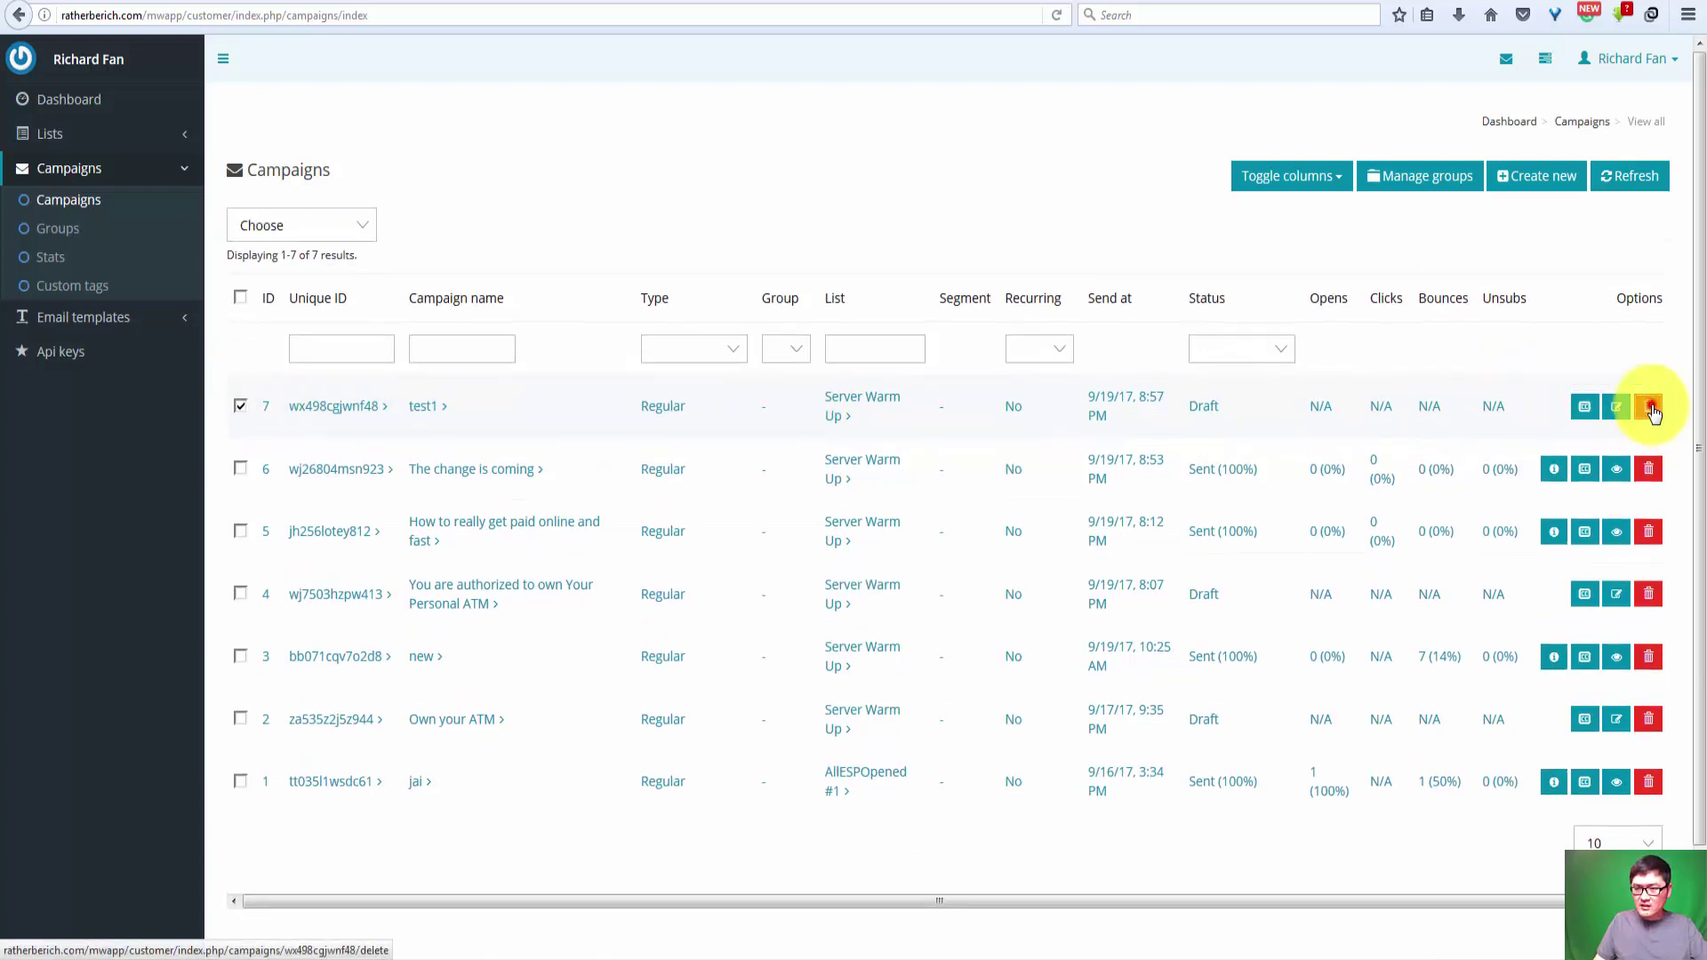
click(1651, 409)
click(835, 407)
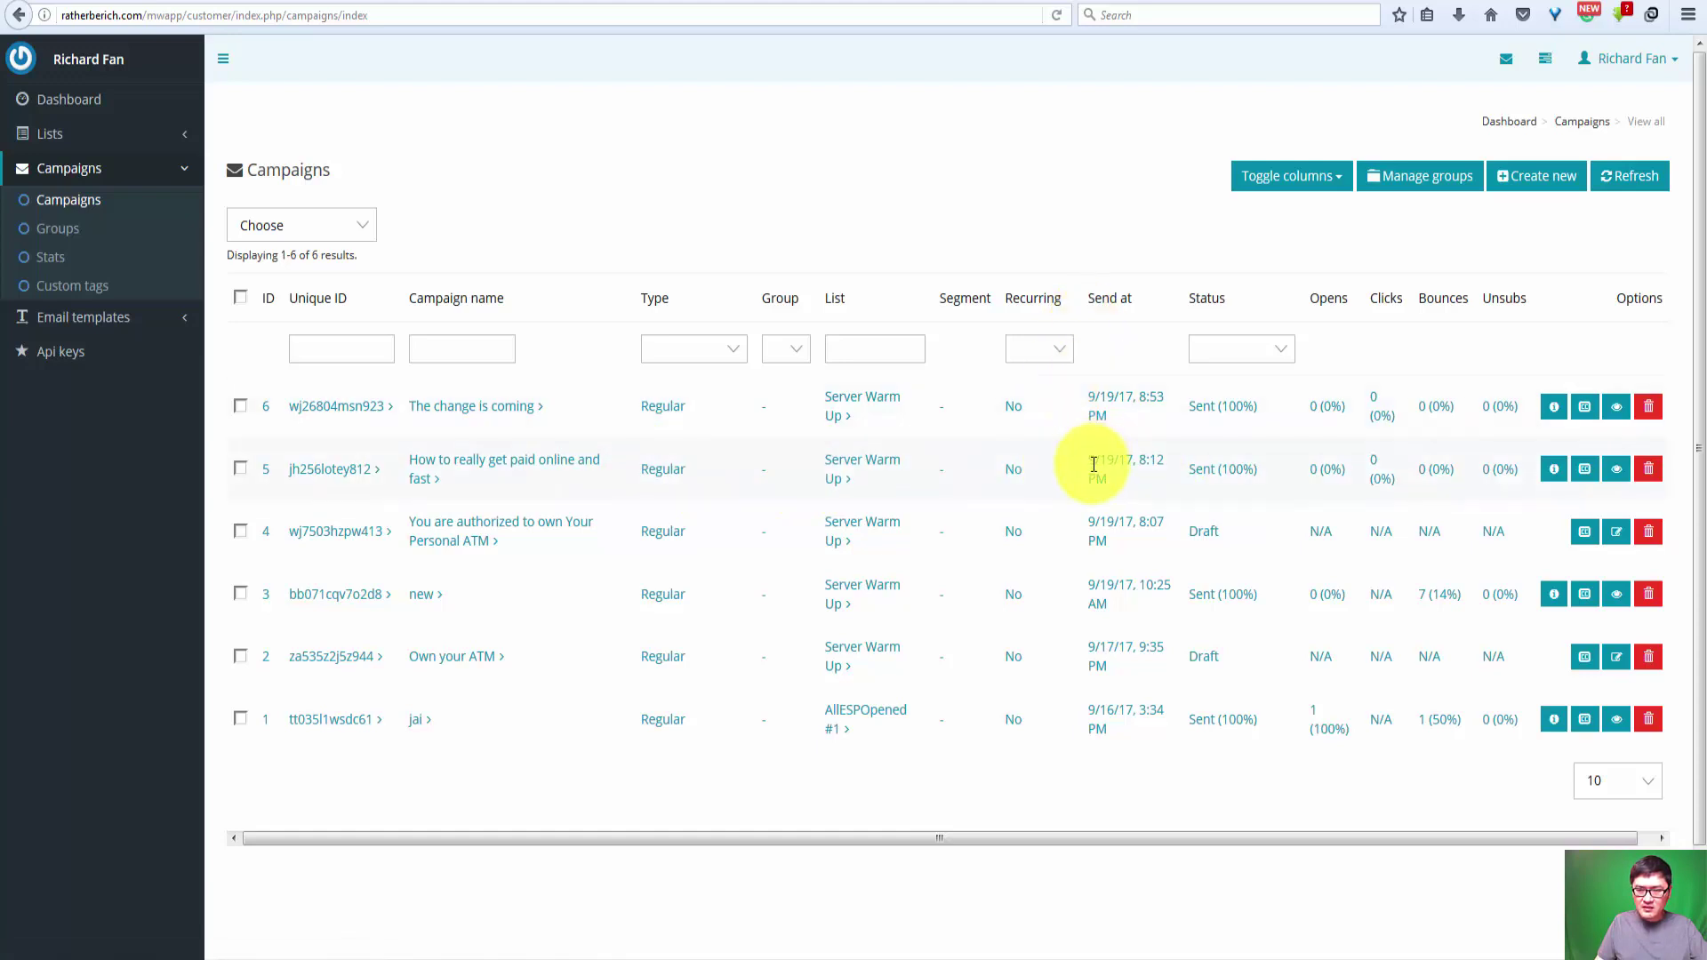
drag(1087, 460, 1144, 480)
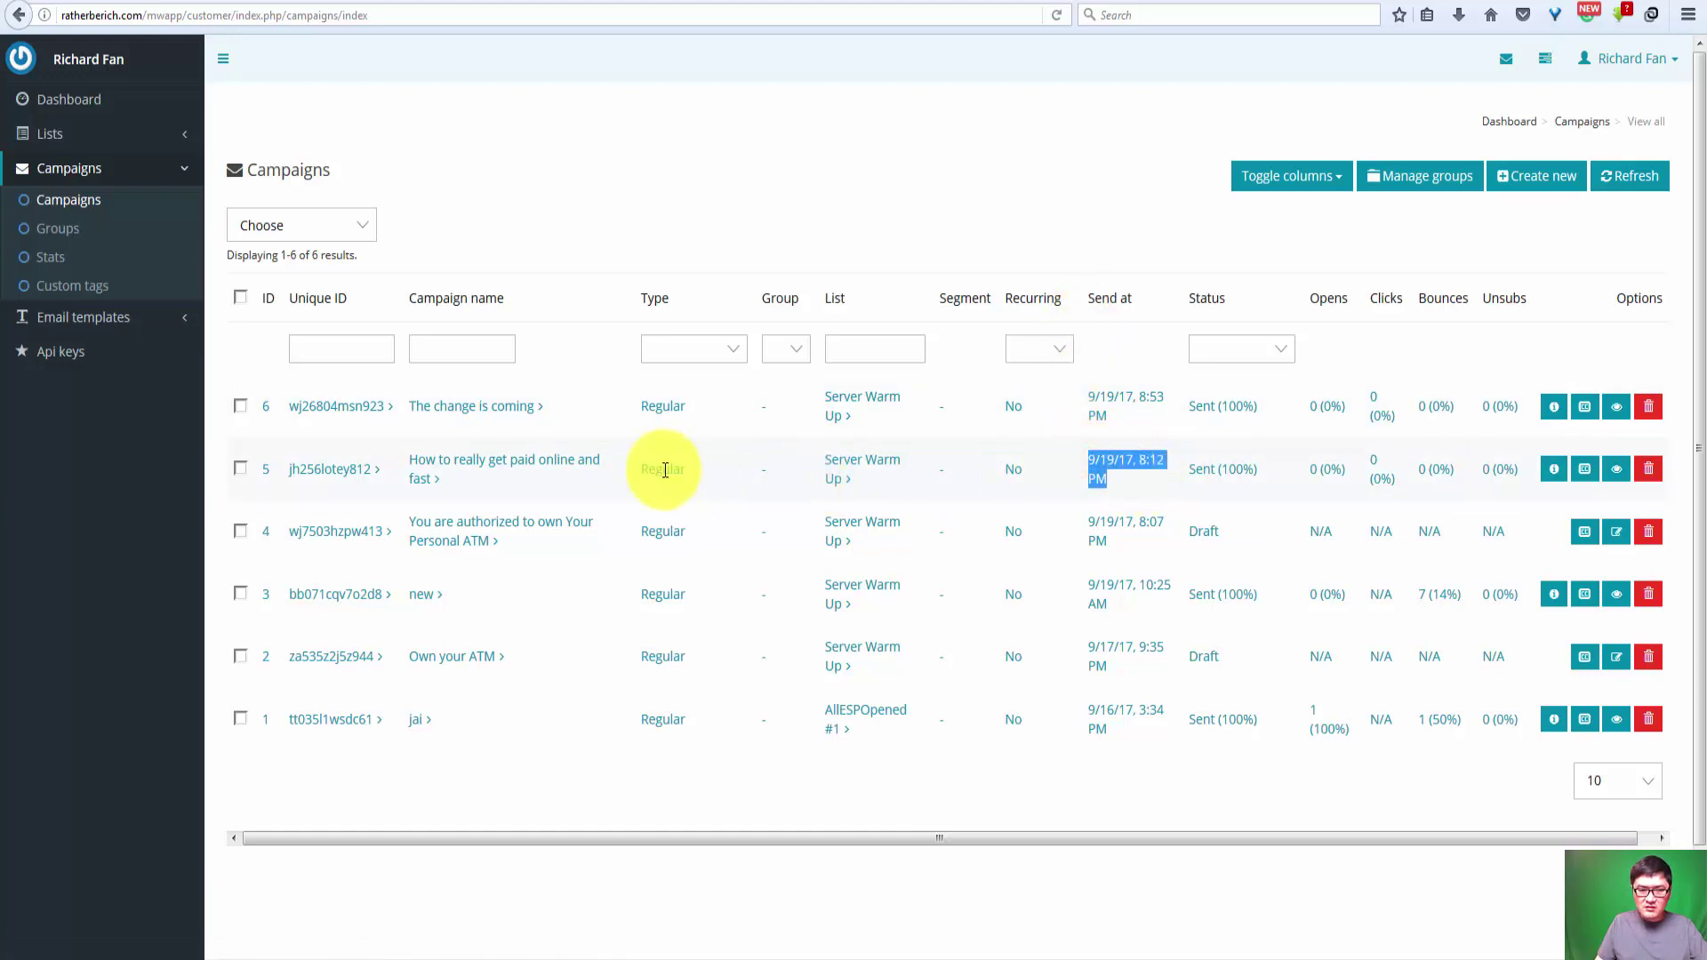
Step: Open 'How to really get paid online and fast' and review its 49-recipient overview stats
click(522, 470)
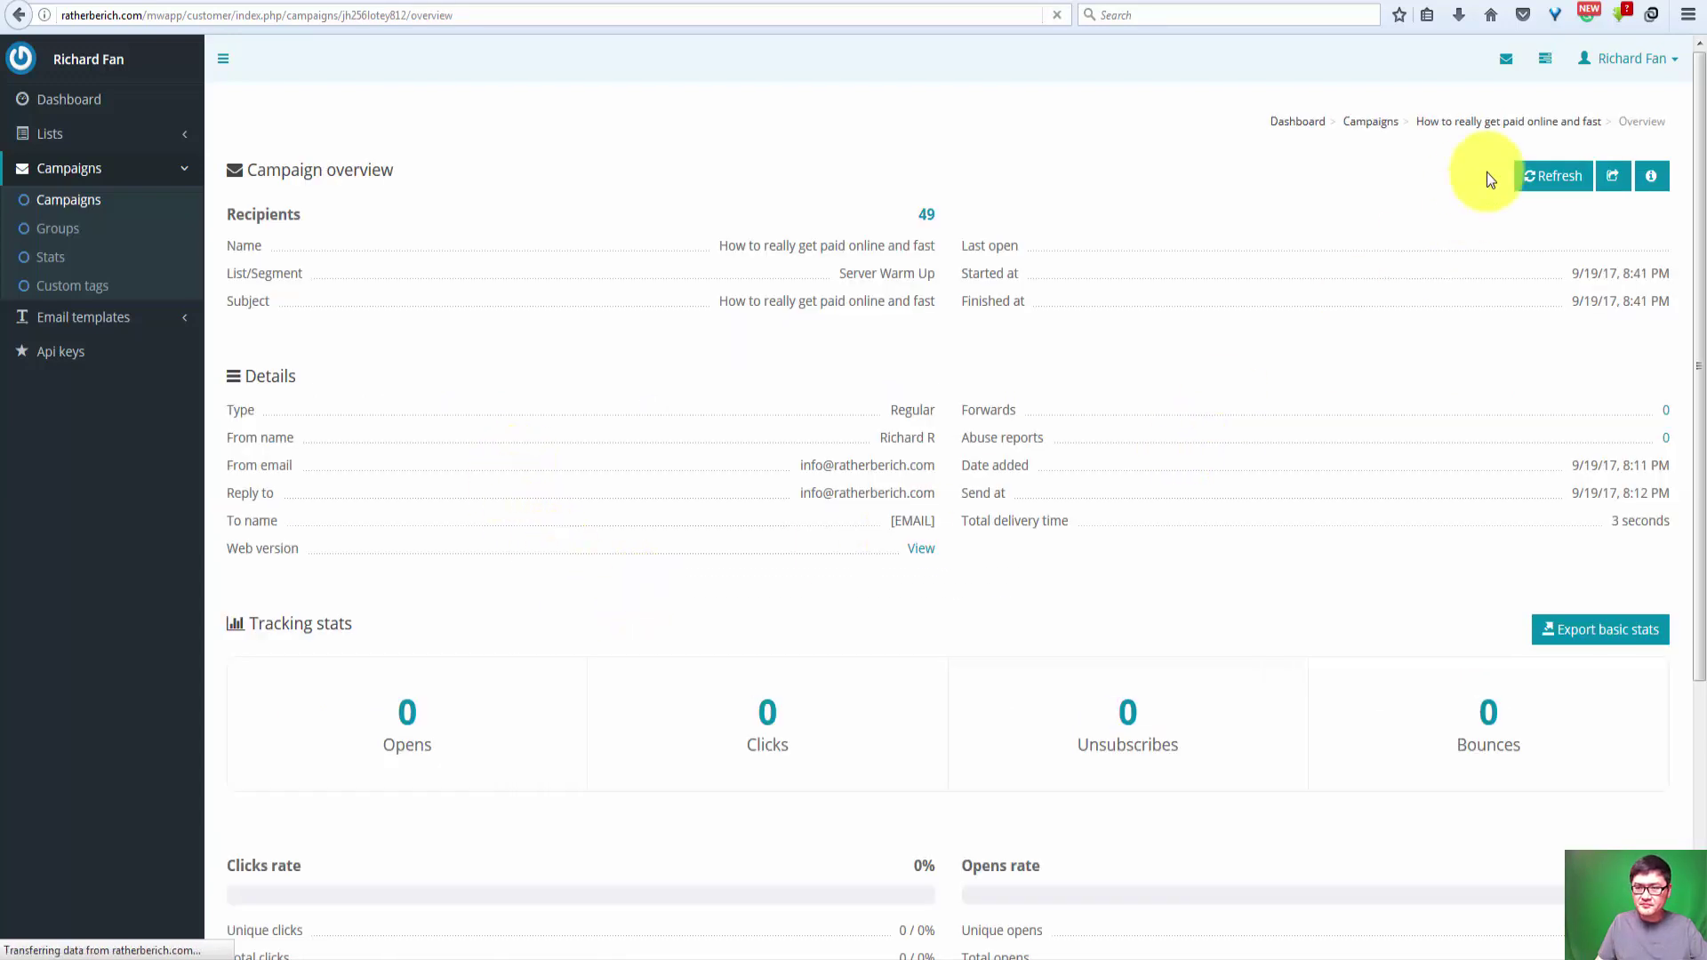
scroll(1507, 425, down, 5)
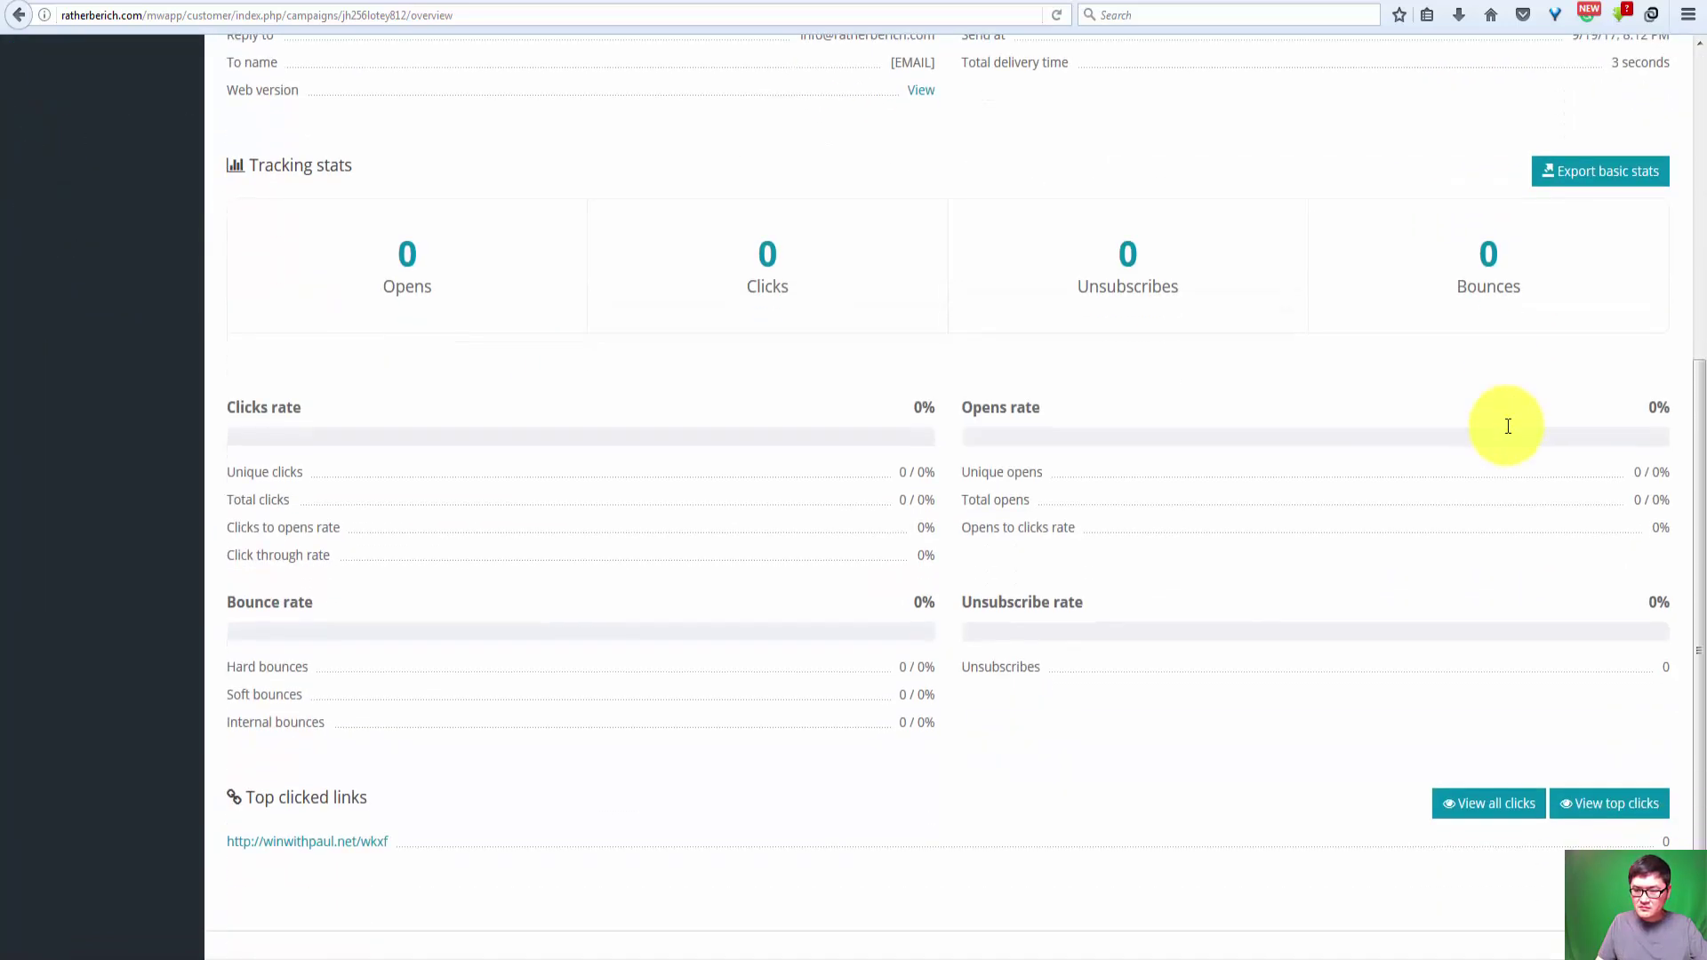
scroll(1508, 426, up, 5)
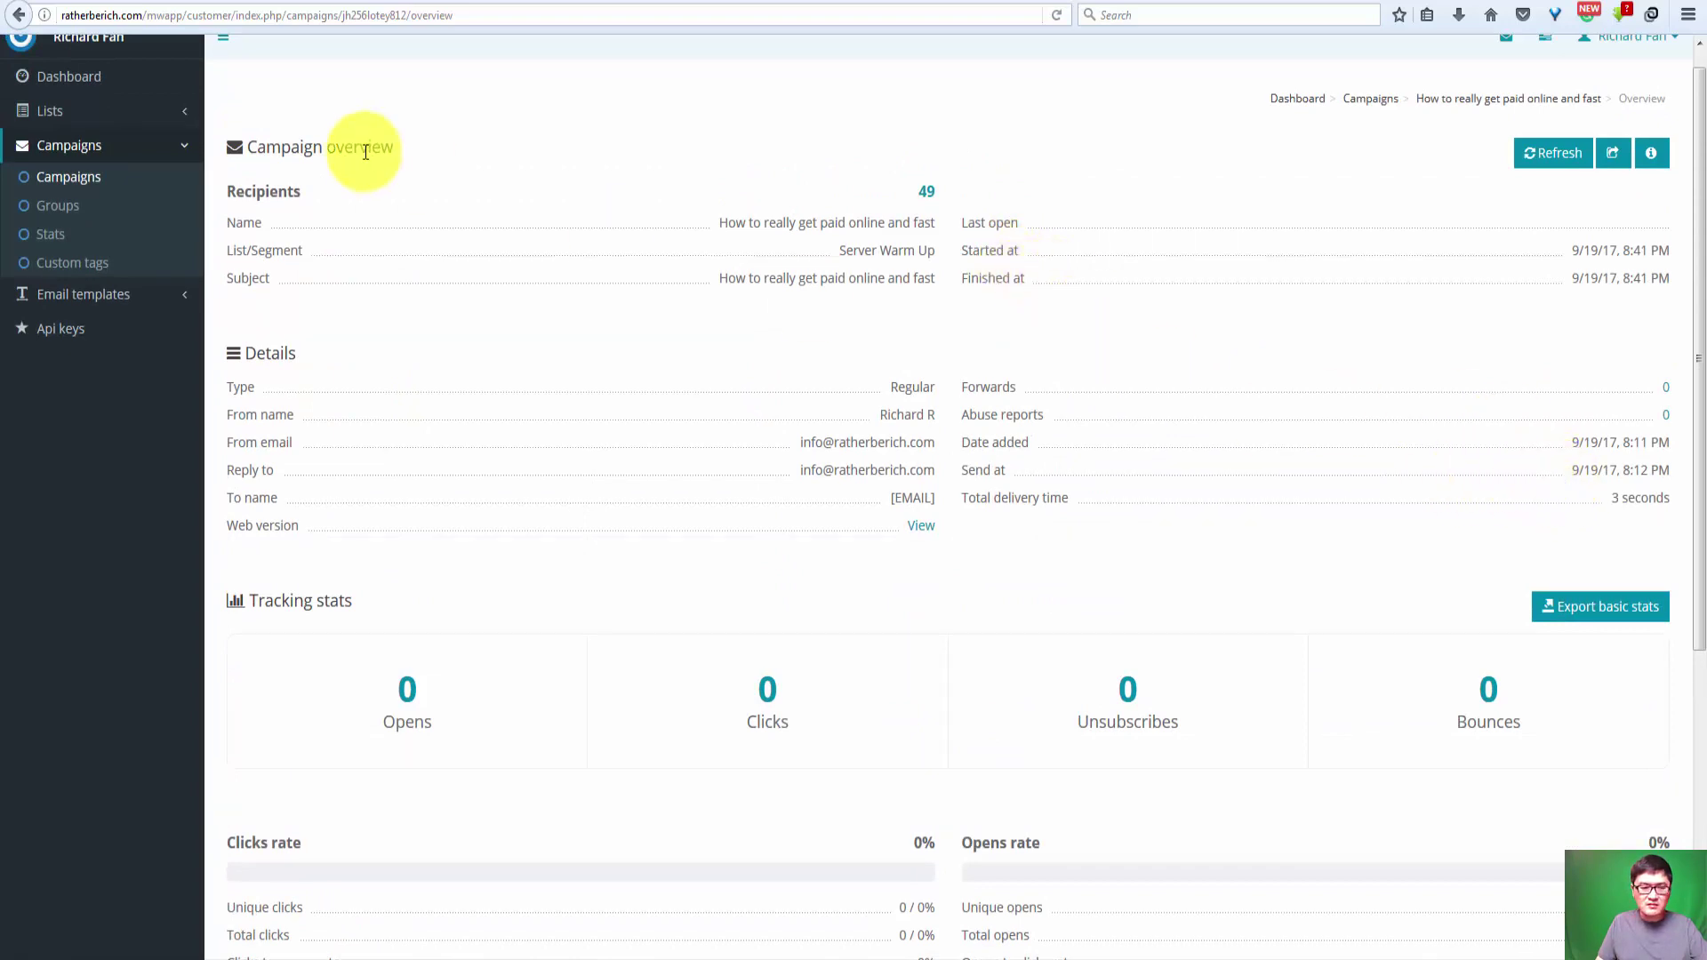
Step: Go back from the campaign overview to the Campaigns list and reload the page
click(11, 15)
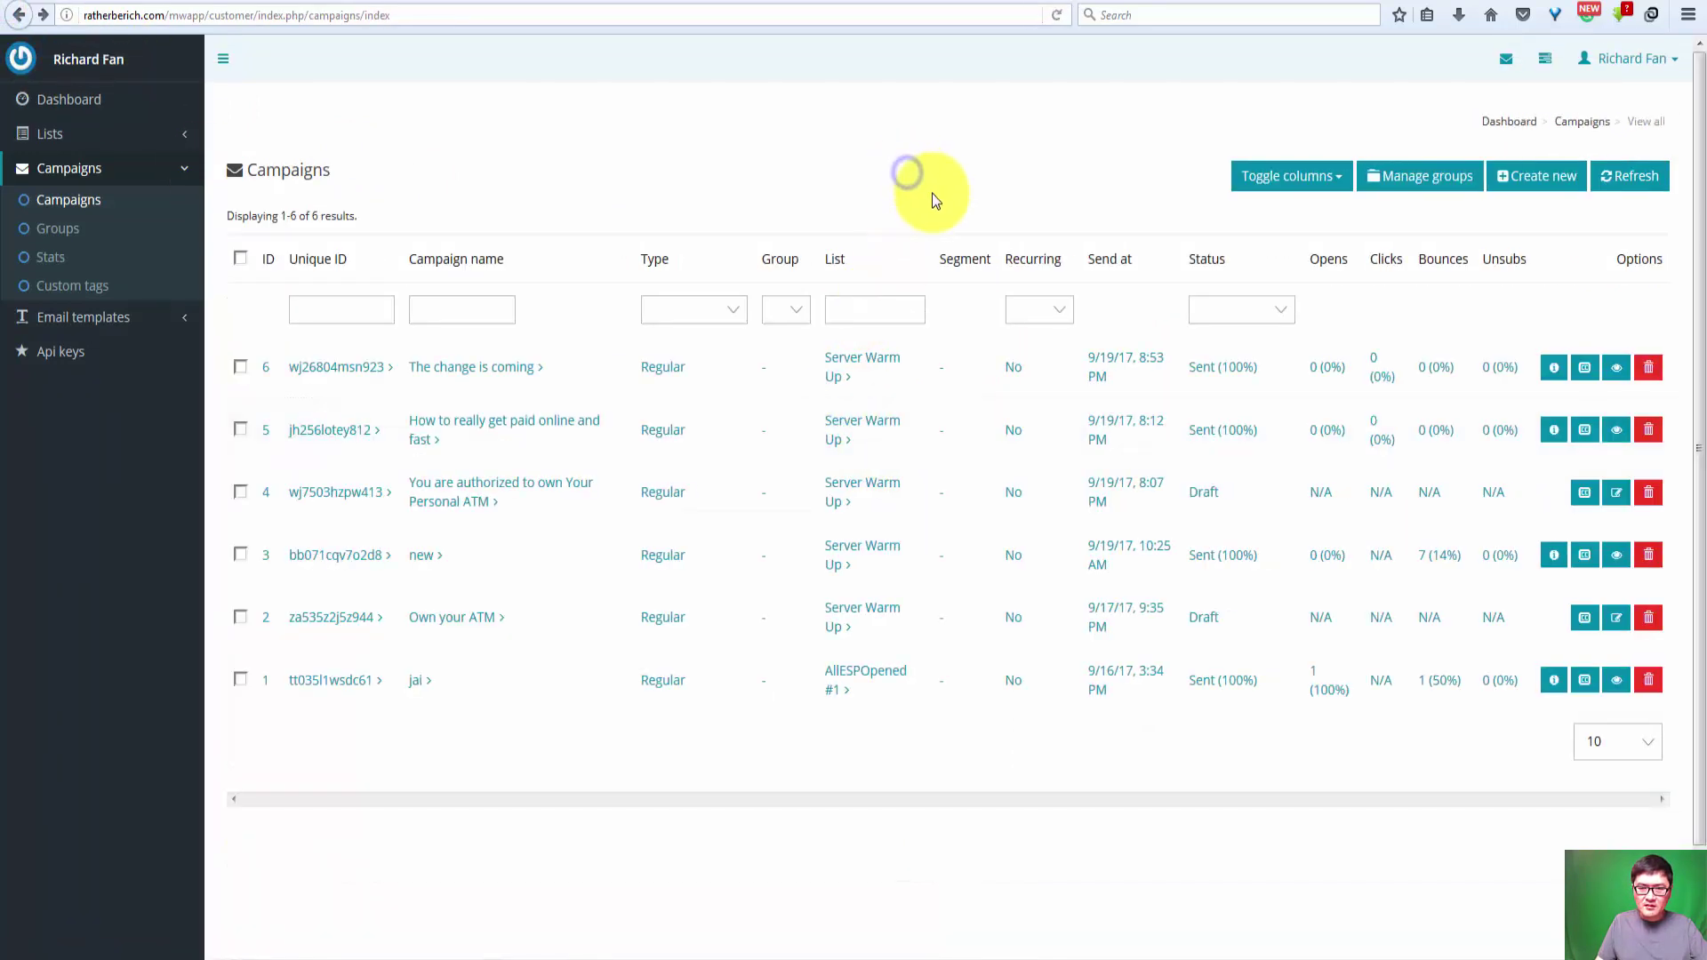
right_click(909, 173)
click(1016, 203)
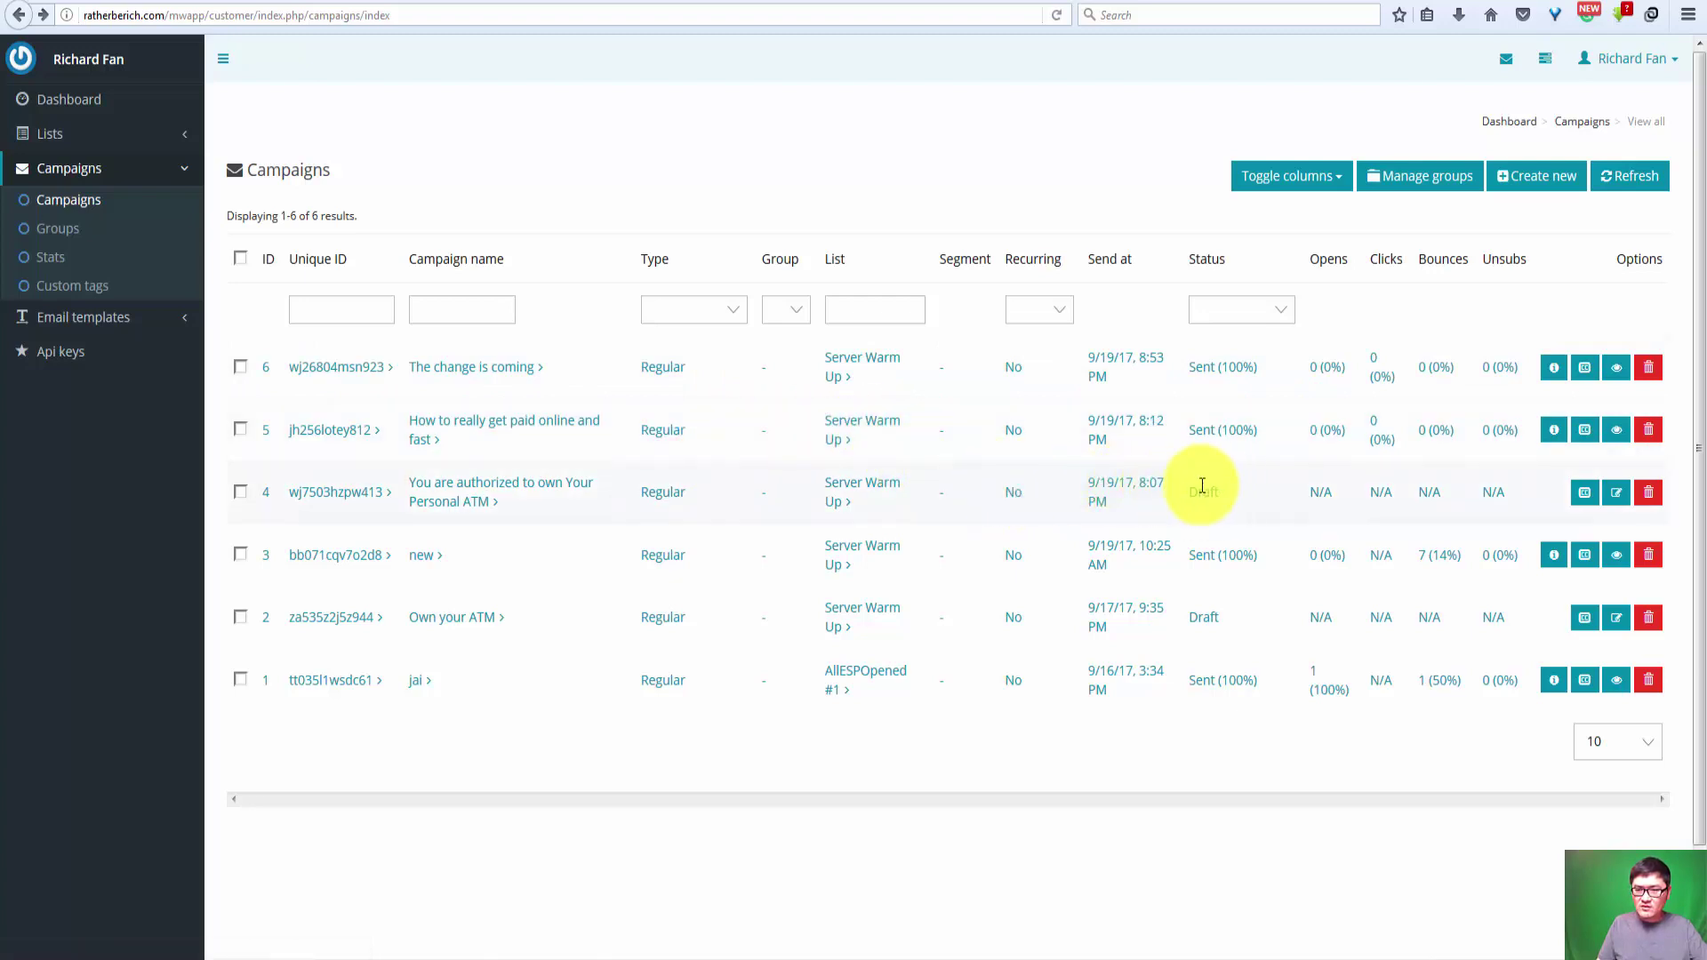
Step: Create a new campaign named 'test' for the Server Warm Up list and save it
click(1551, 187)
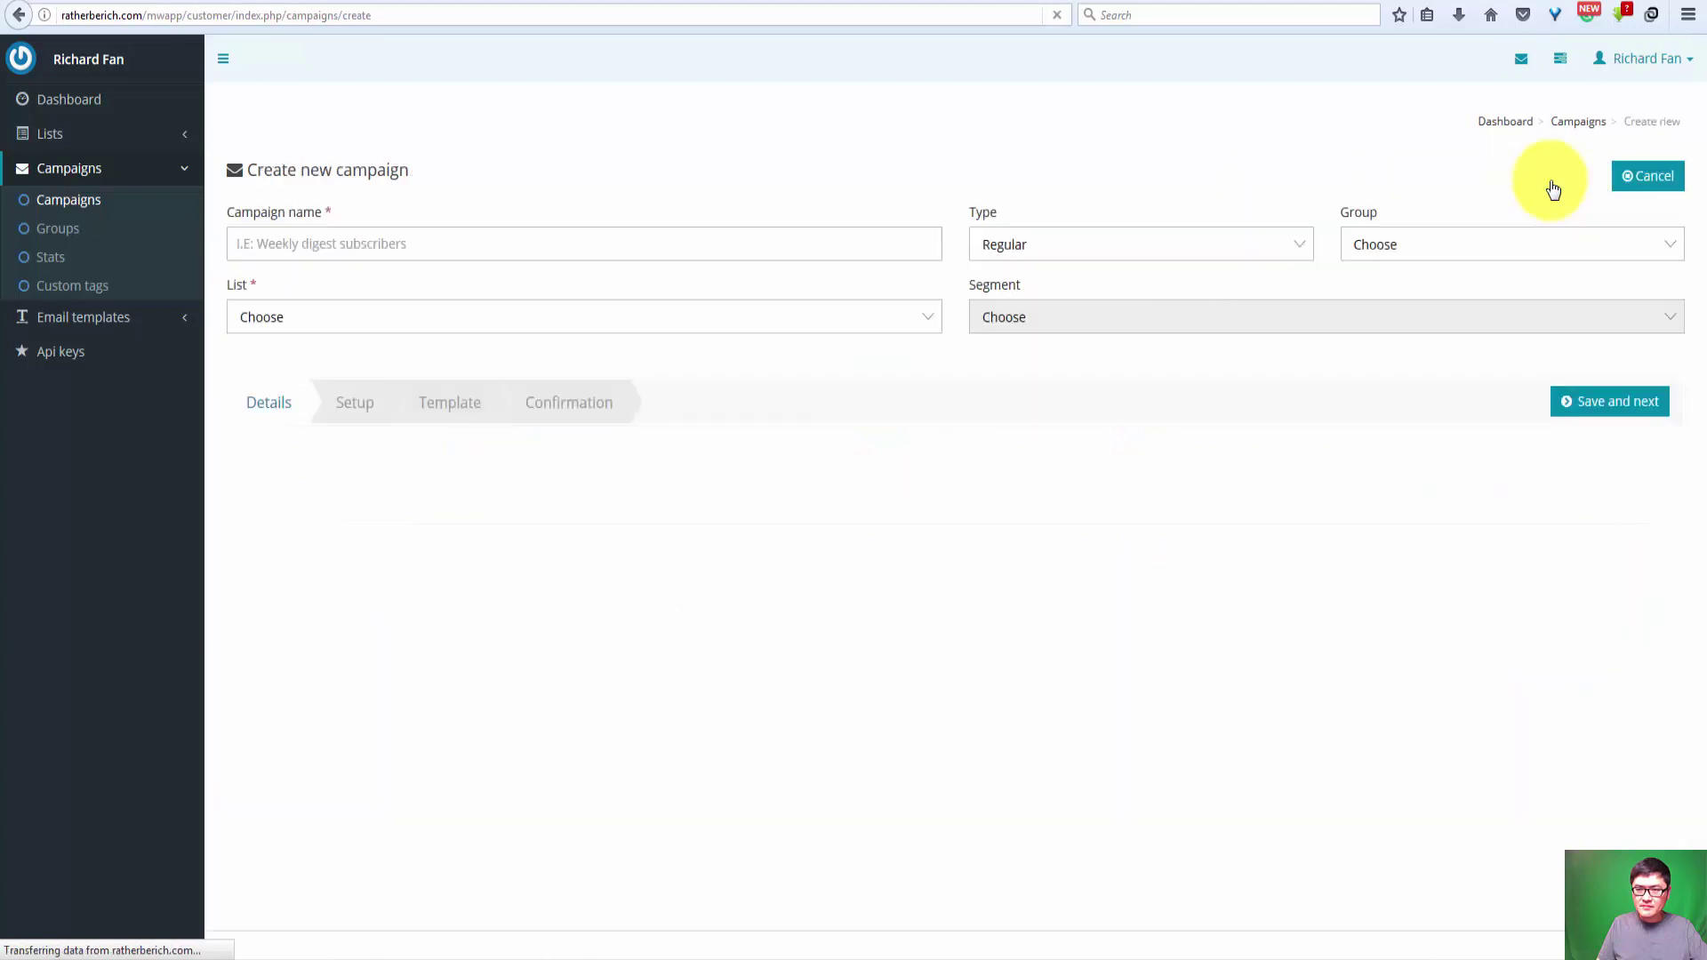
click(392, 245)
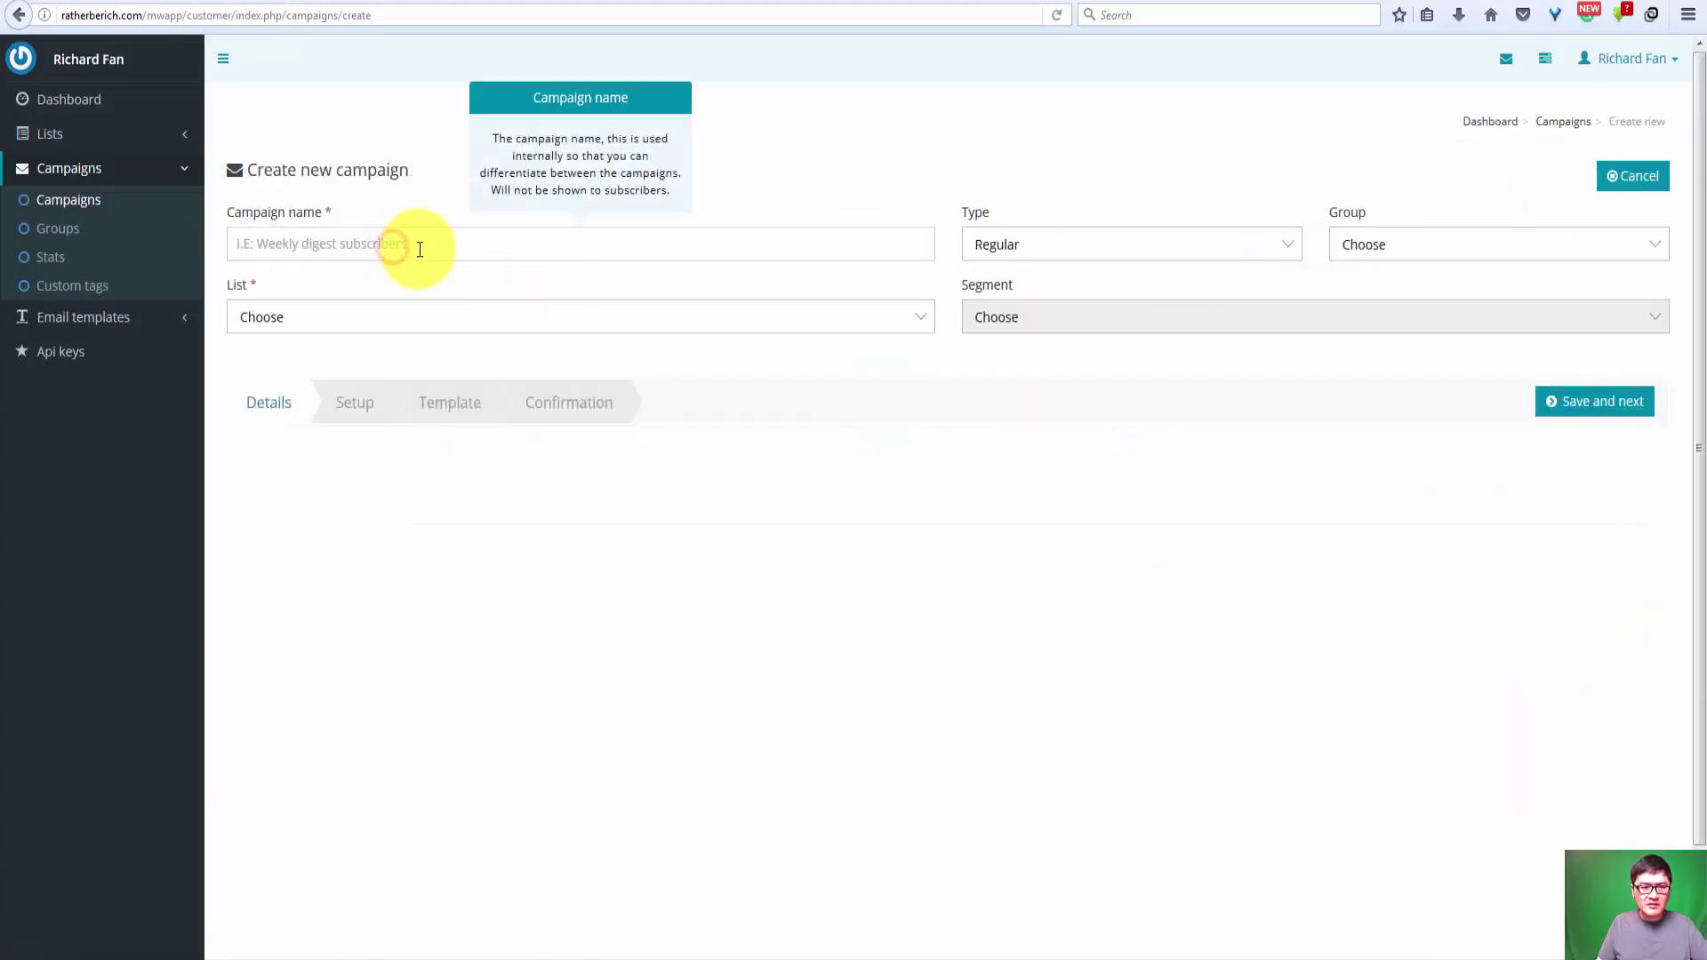
text(test)
click(259, 487)
click(297, 317)
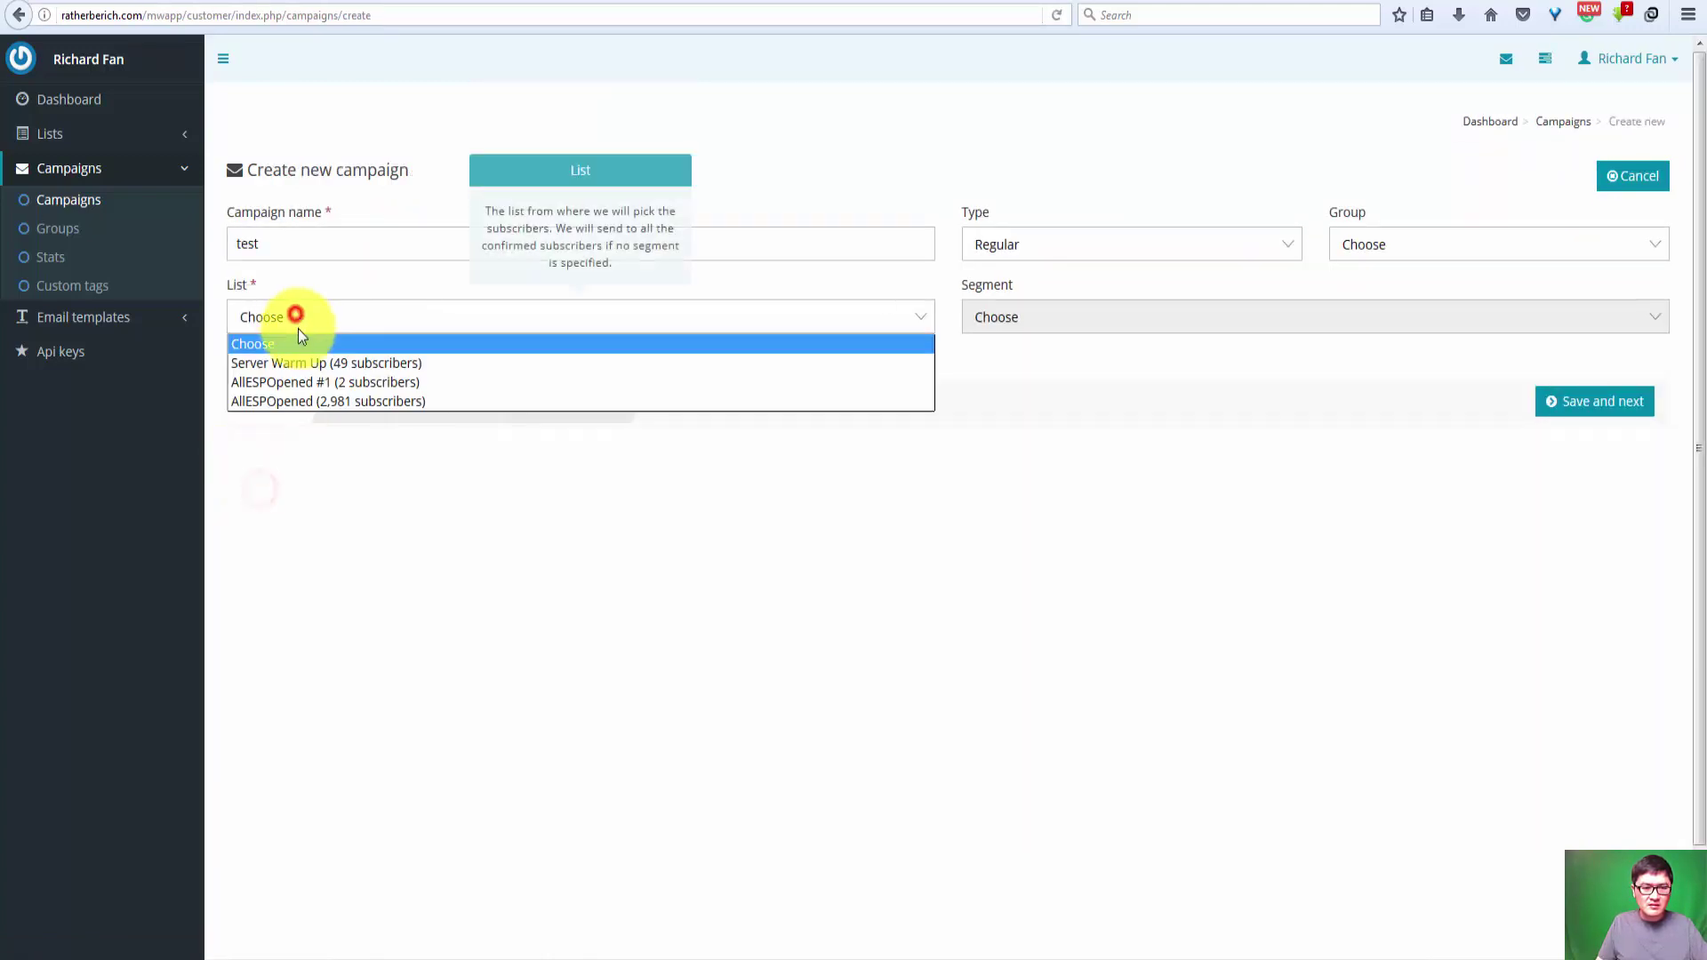
click(303, 364)
click(1602, 422)
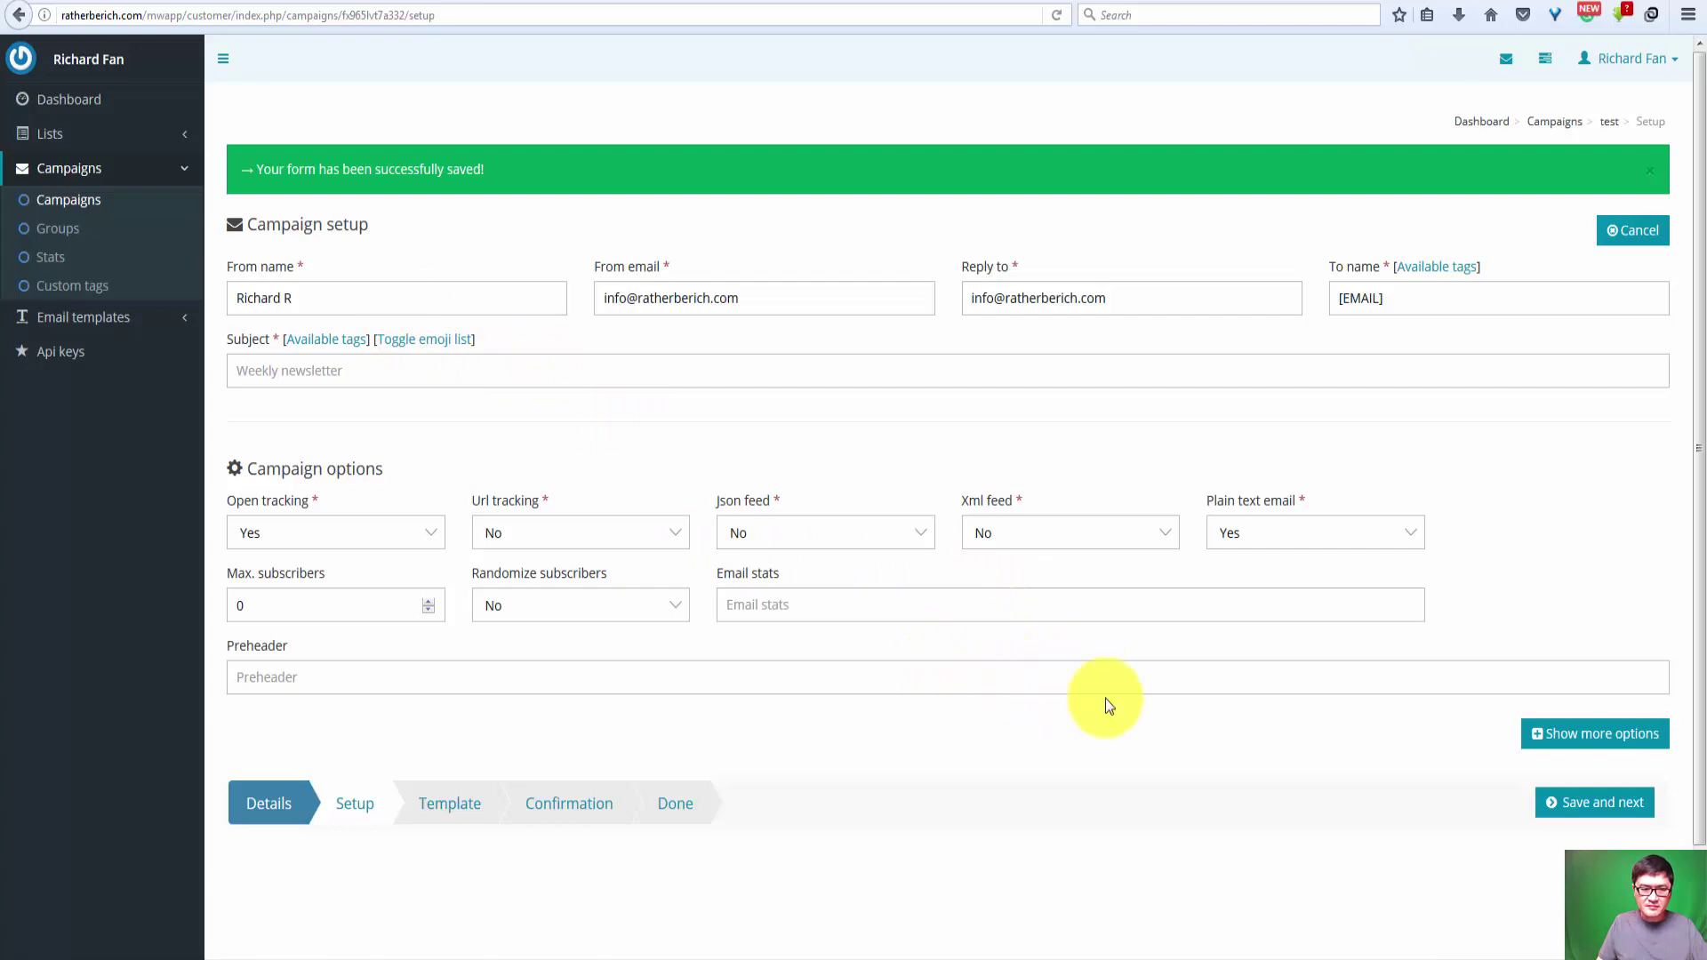
Step: Save the setup with subject 'test' and URL tracking Yes, then select all cleaned HTML in HTML Cleaner
click(1610, 806)
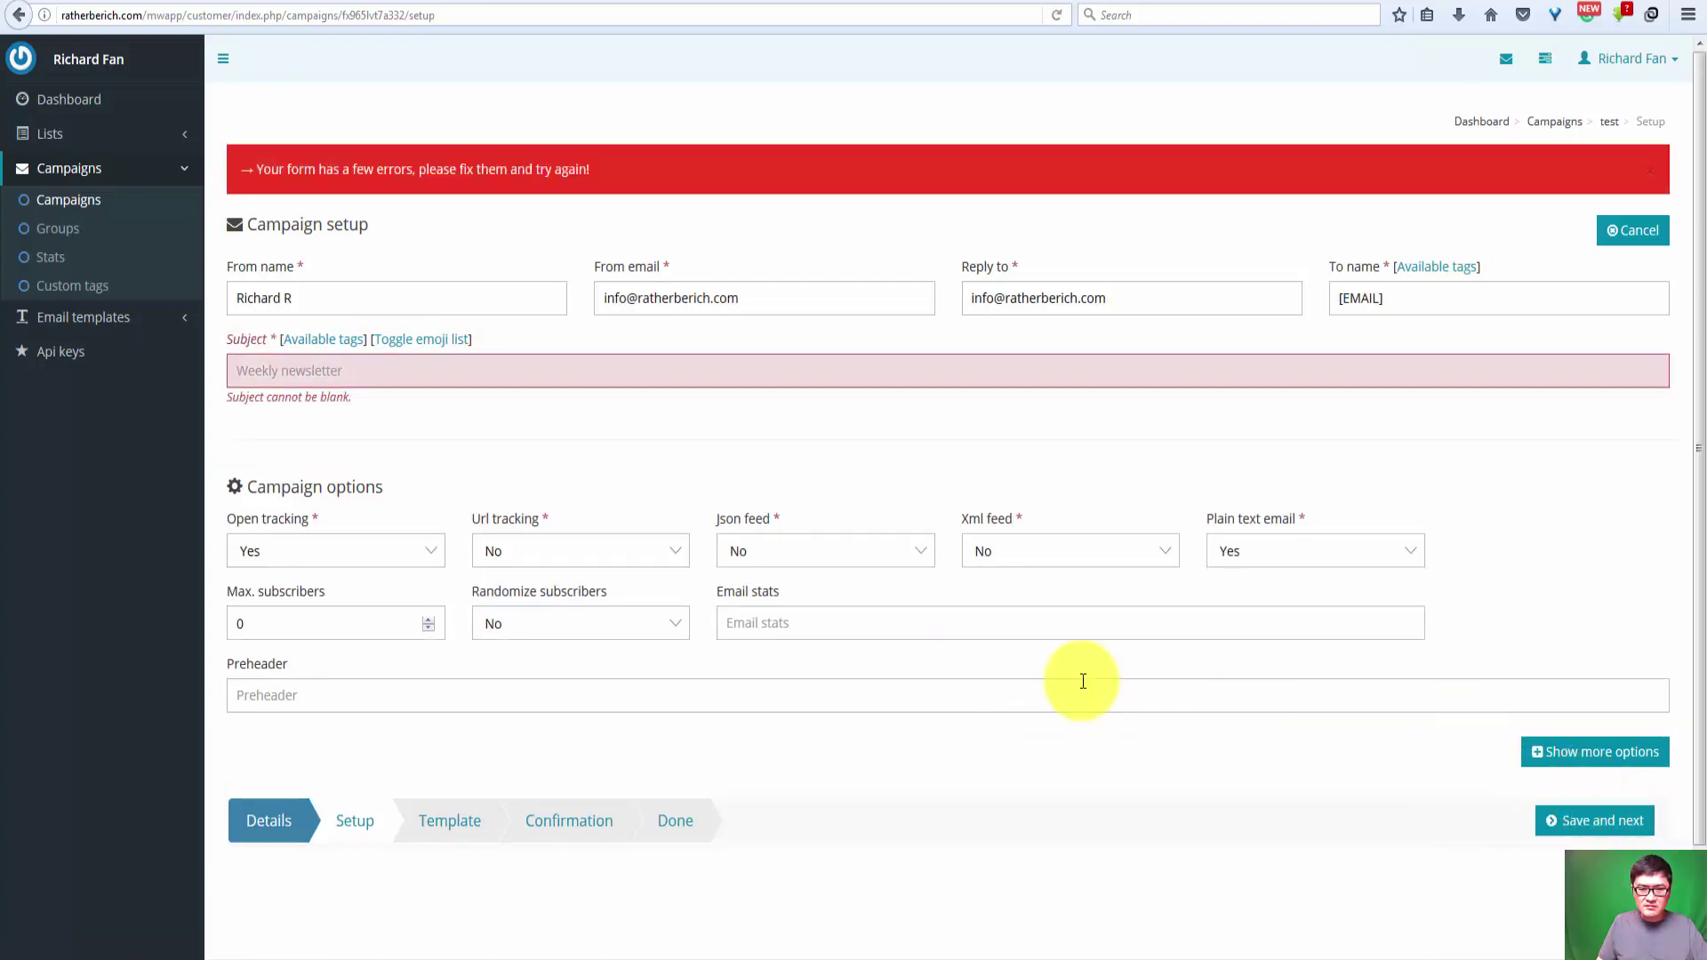
click(556, 551)
click(548, 578)
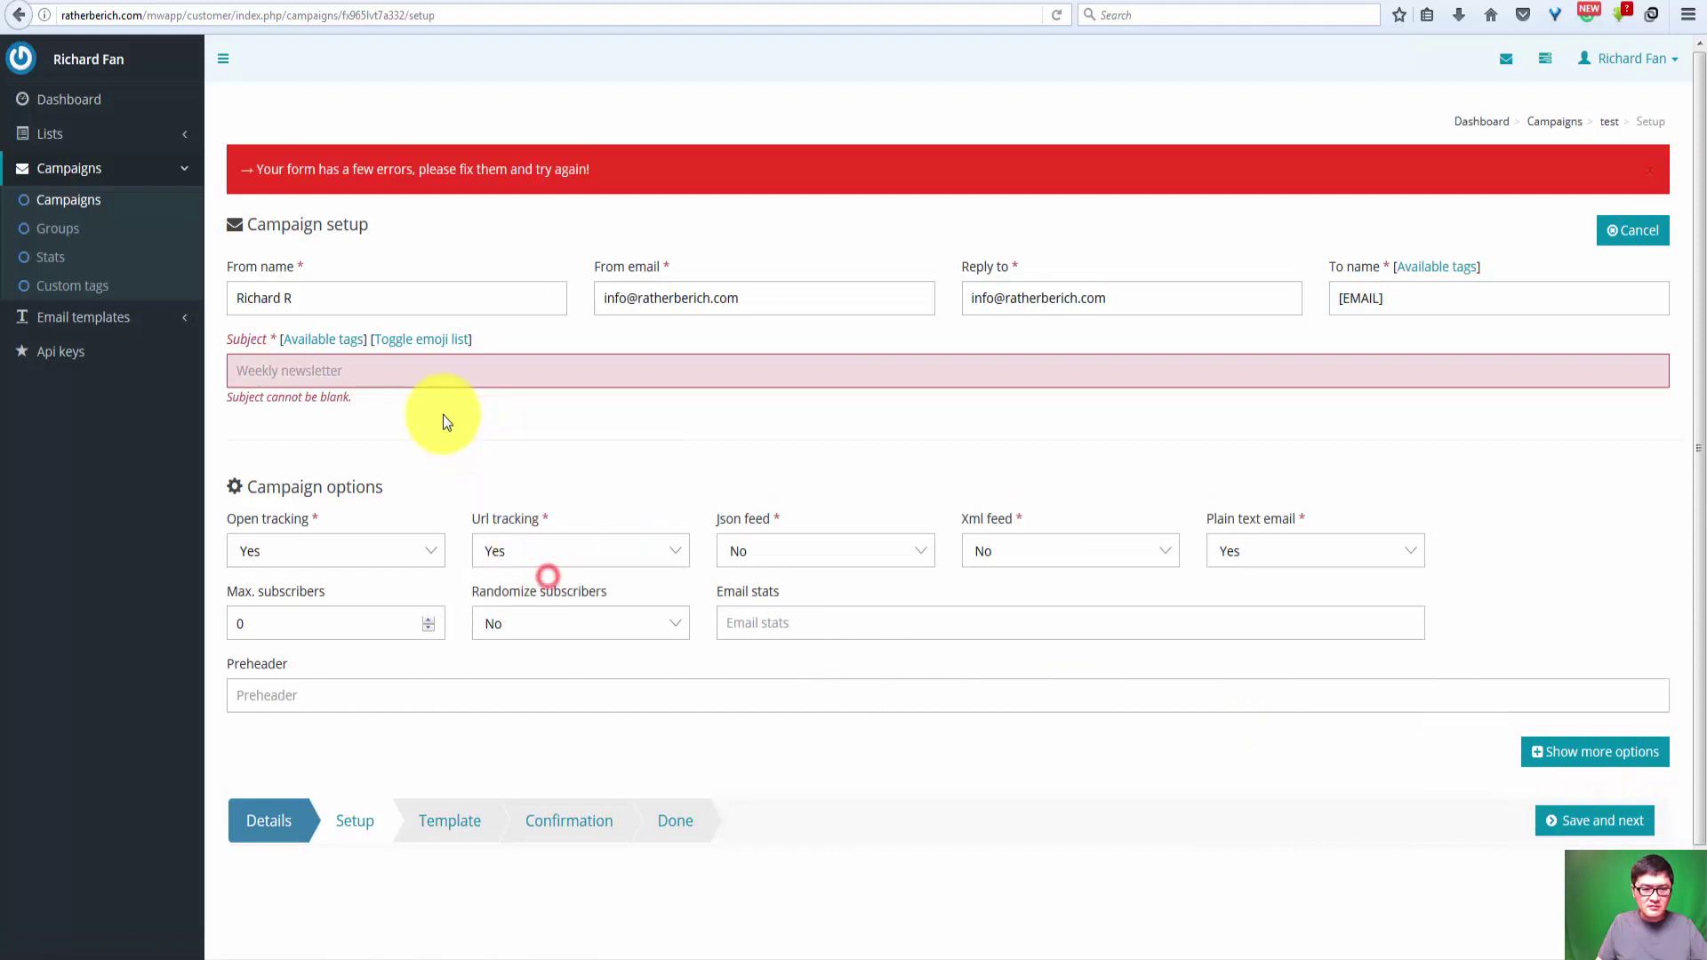
click(427, 371)
text(test)
click(1620, 836)
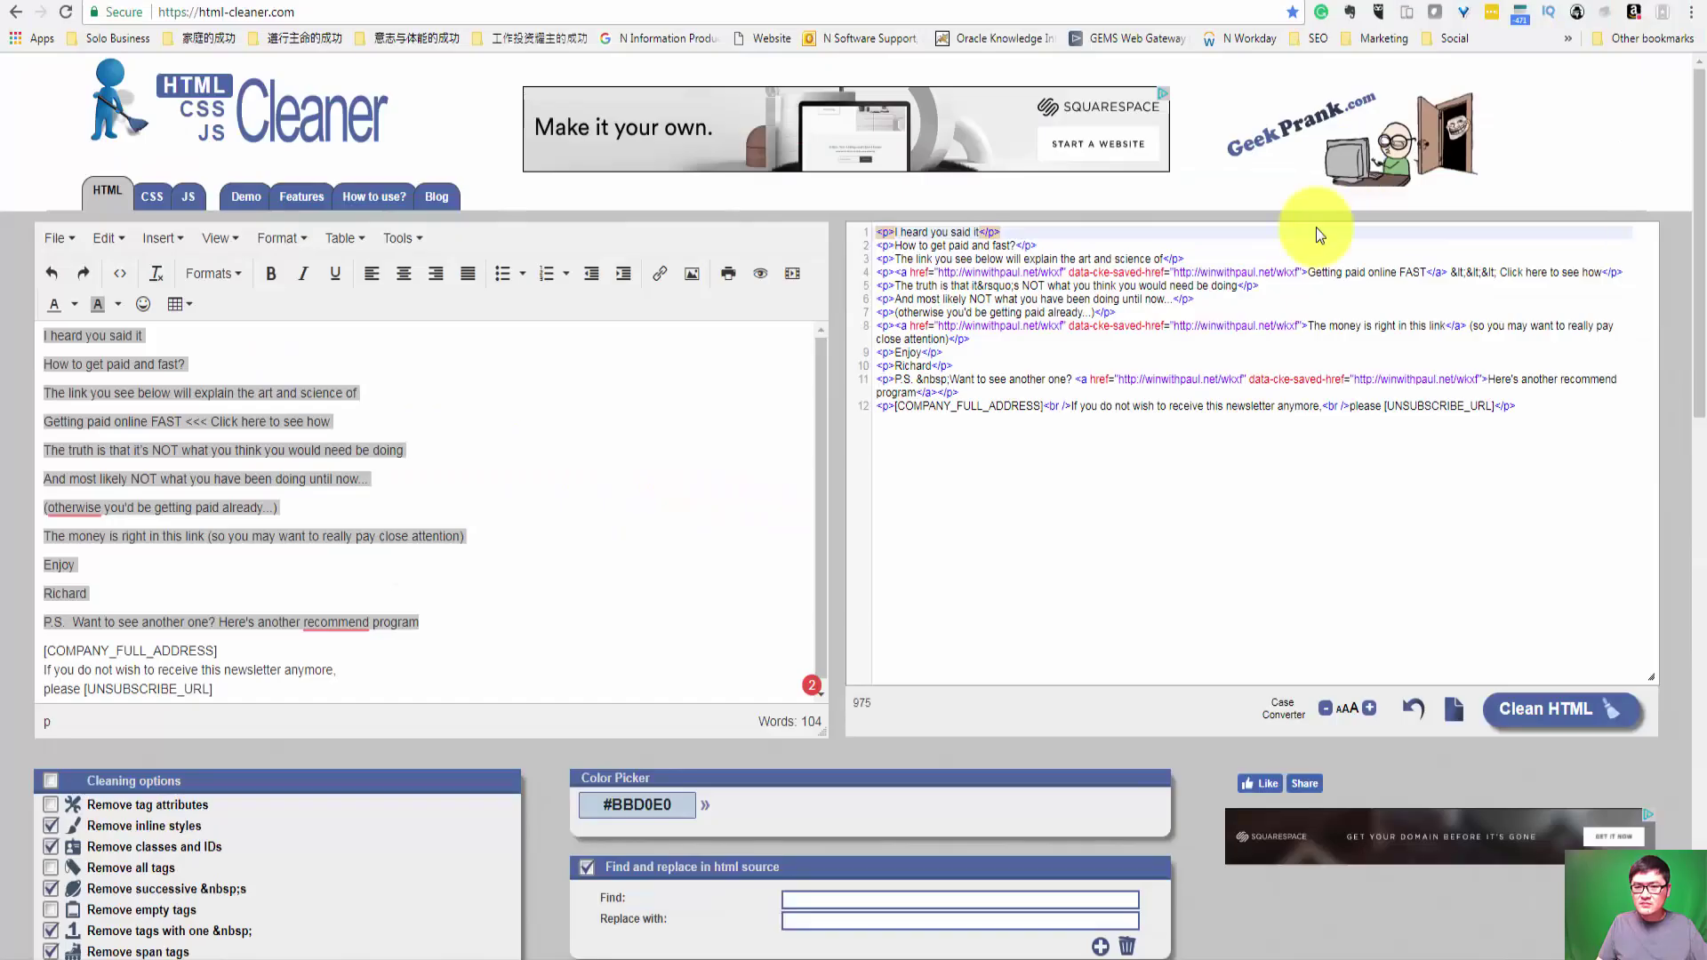
click(1072, 391)
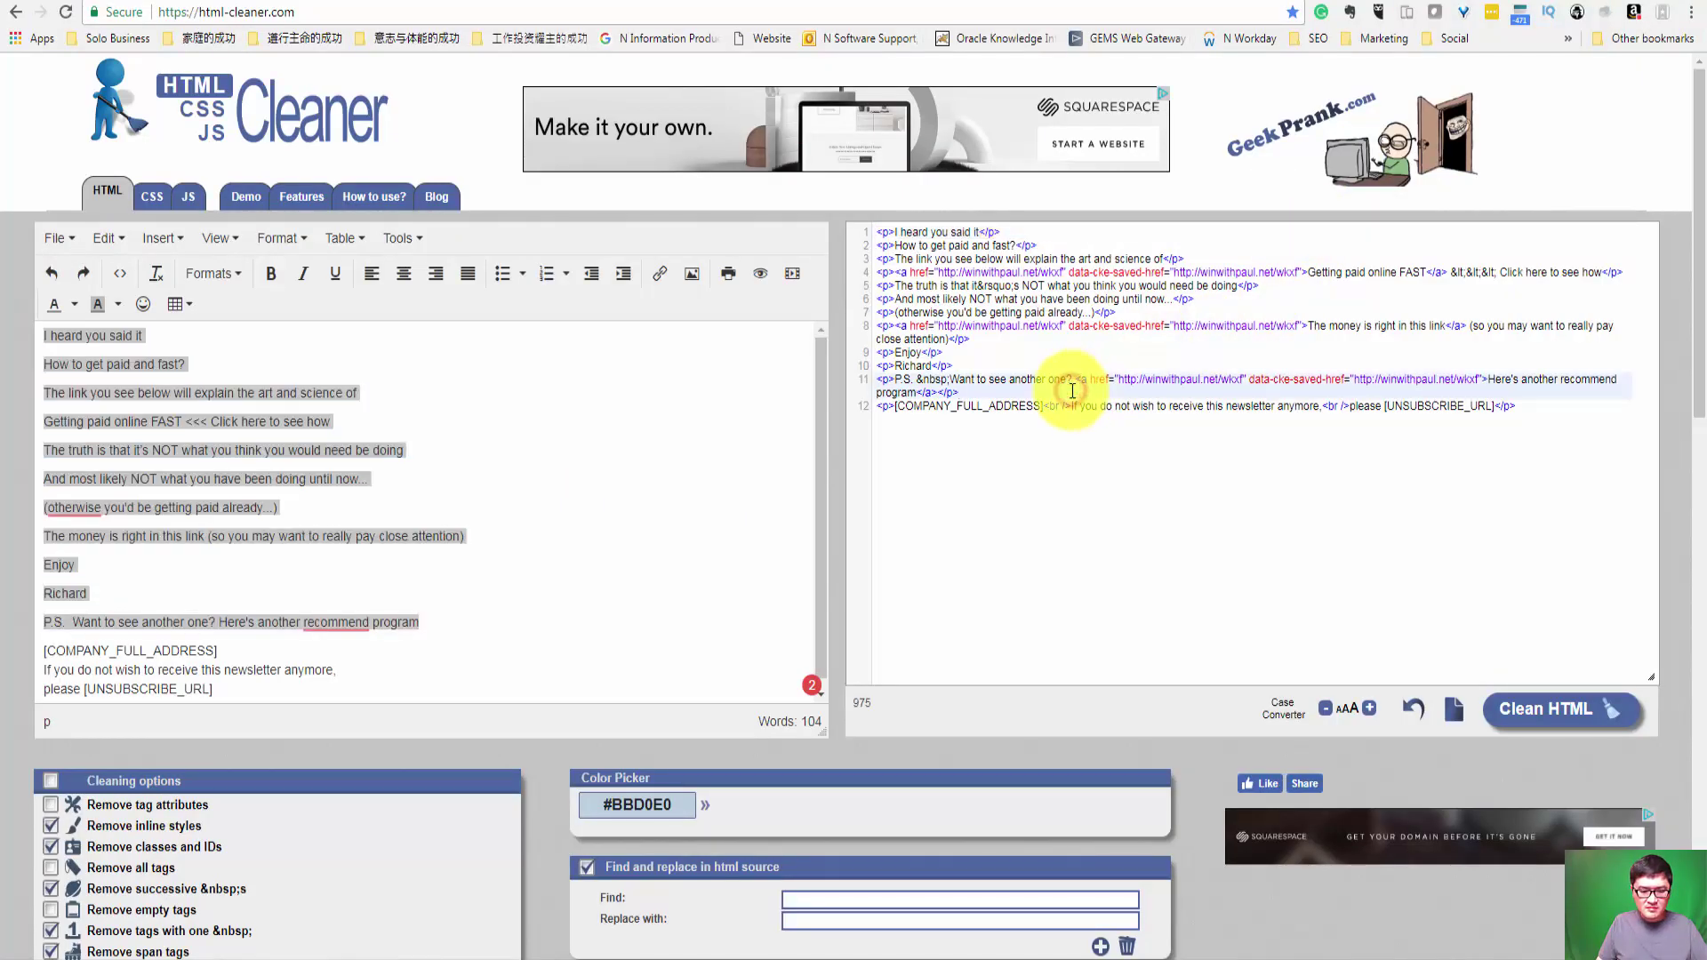
key(ctrl+a)
key(ctrl+c)
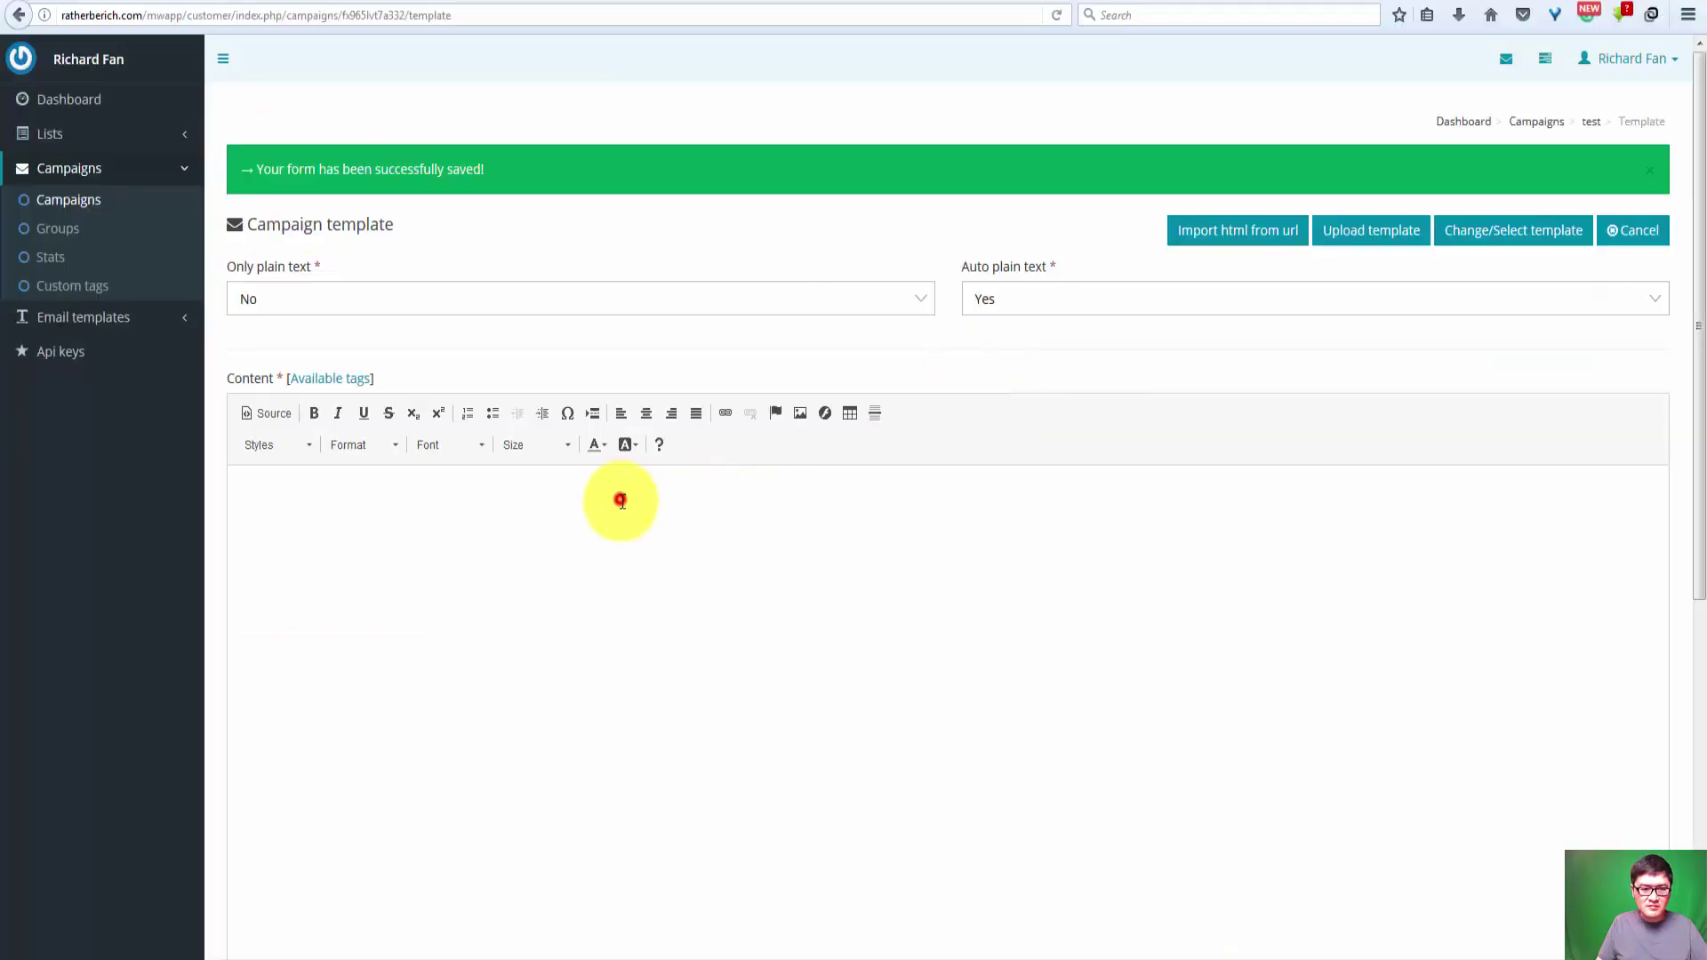
Step: Paste the cleaned 'I heard you said it' HTML into the content editor, check its source, and save
click(621, 500)
scroll(656, 499, down, 3)
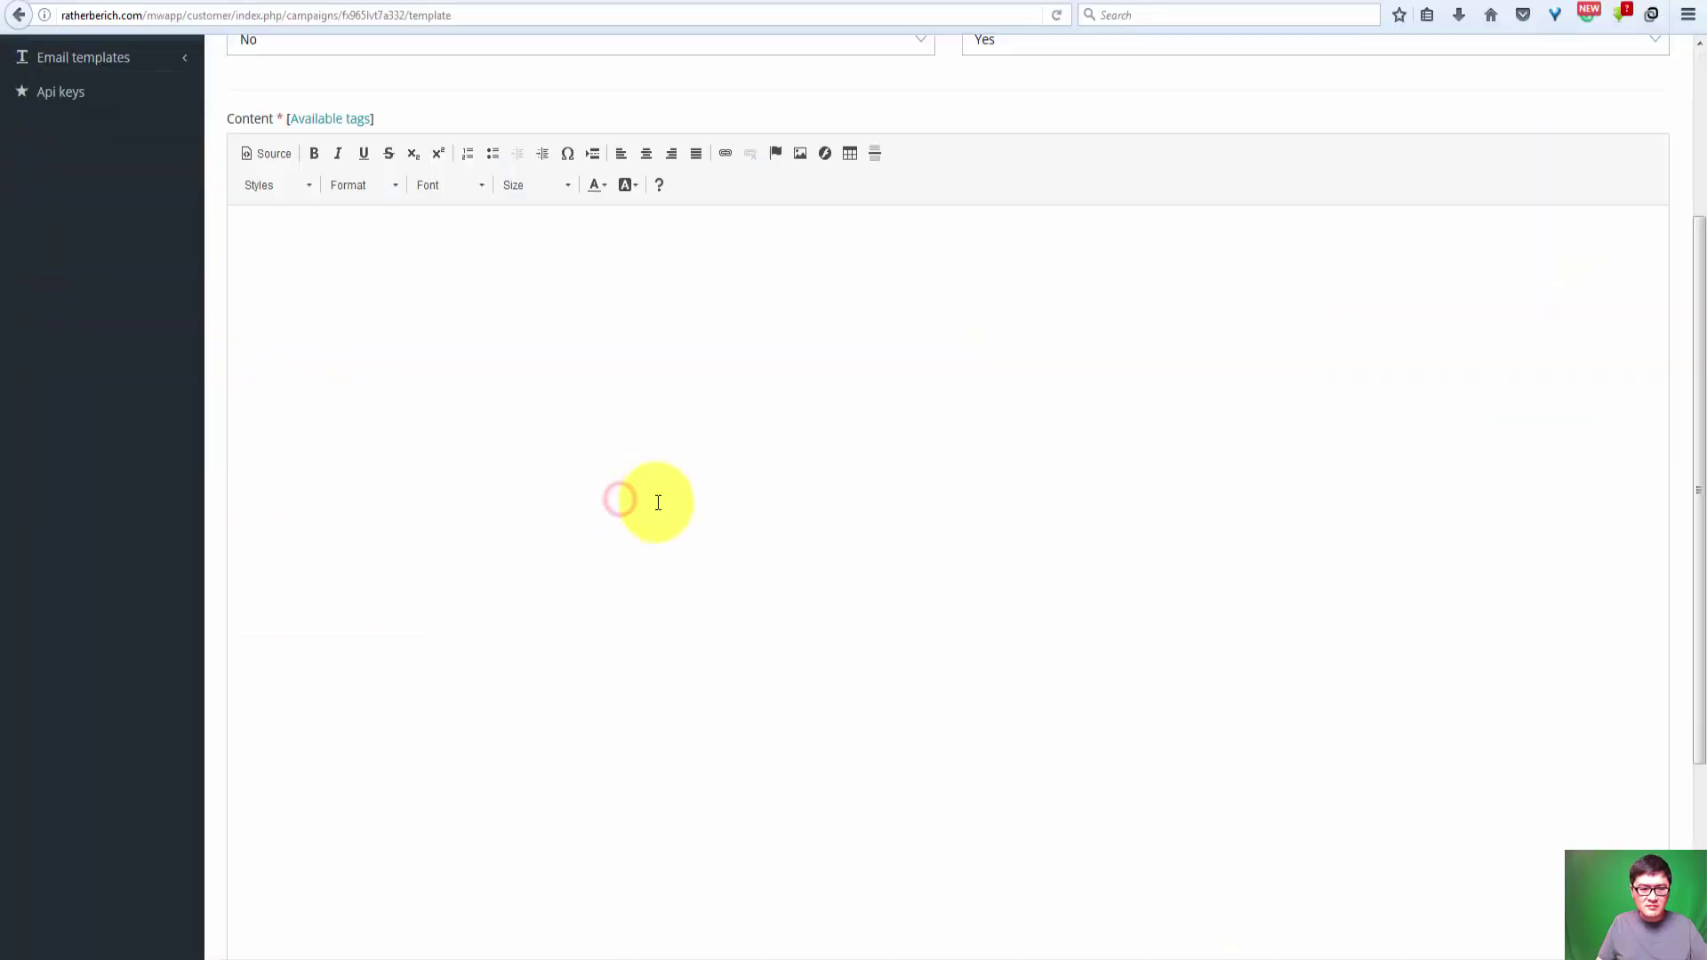
key(ctrl+v)
scroll(656, 498, up, 3)
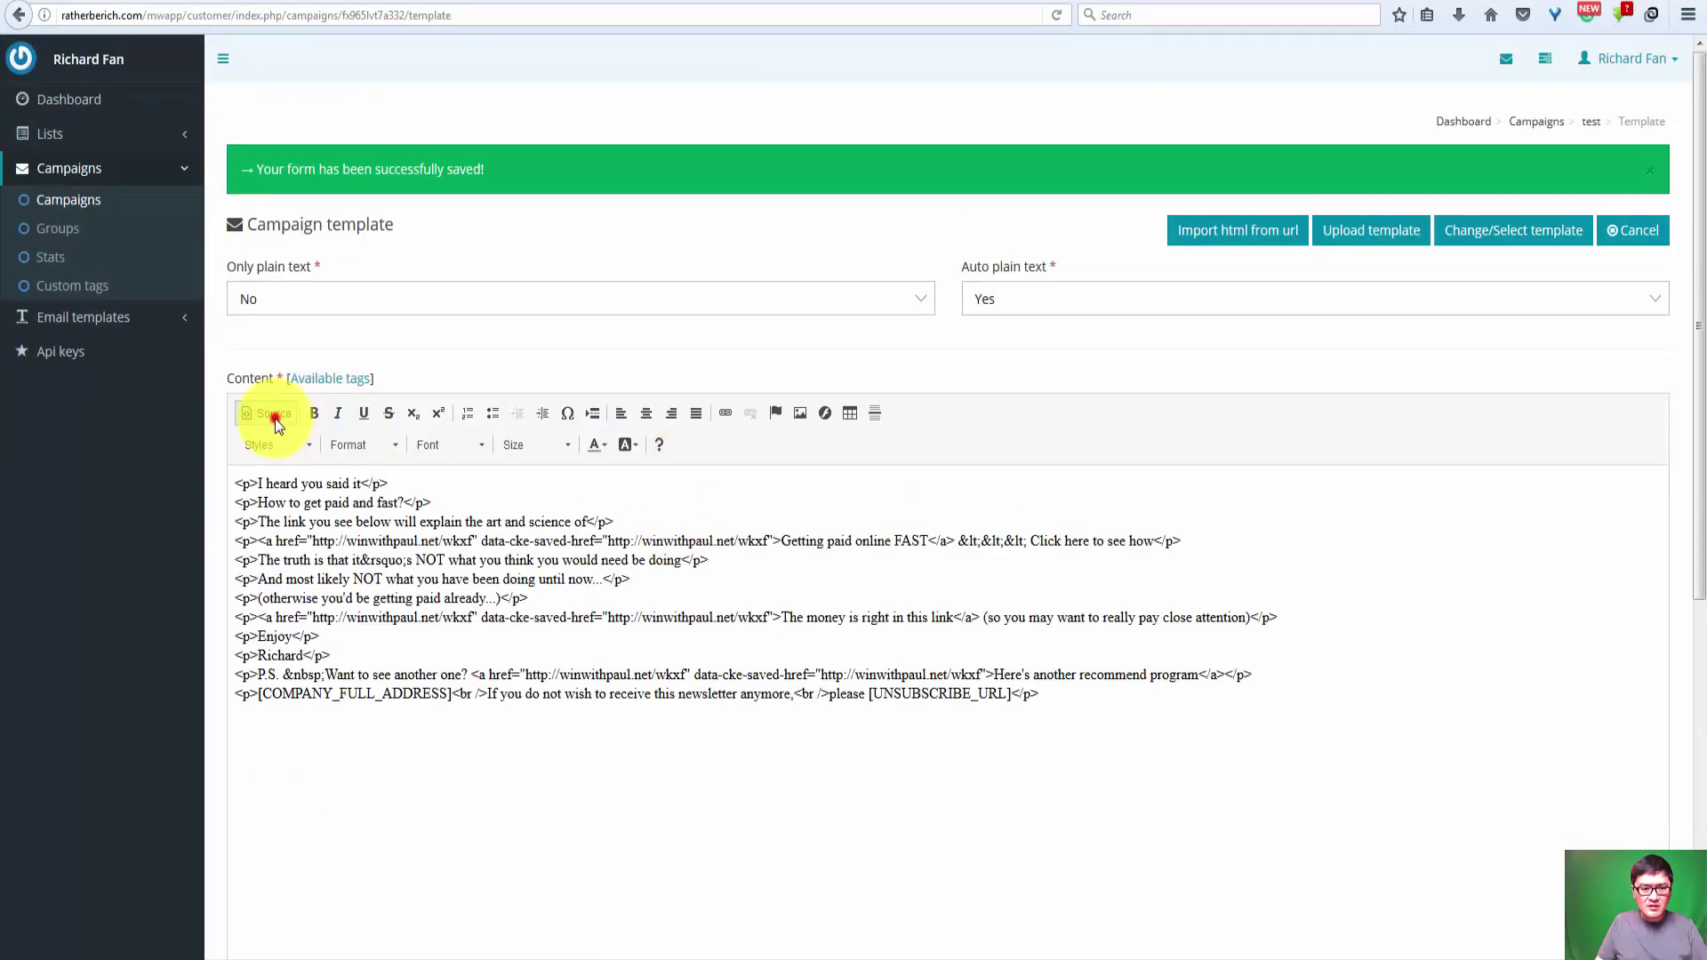
click(267, 413)
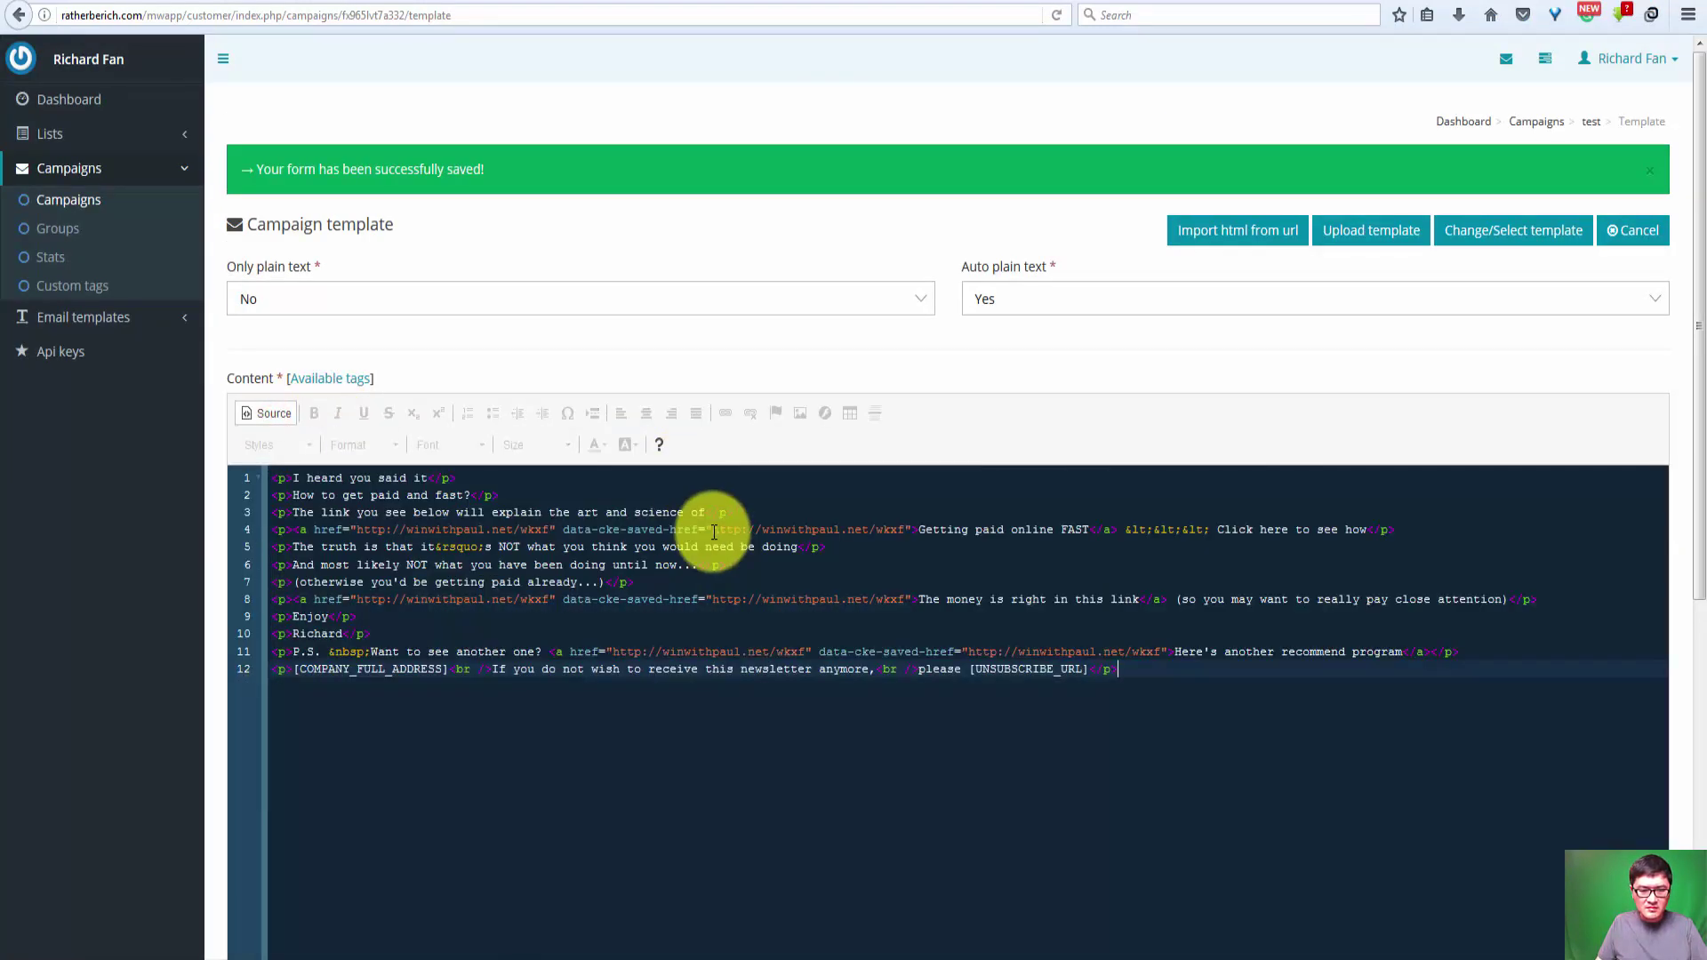
scroll(1228, 687, down, 6)
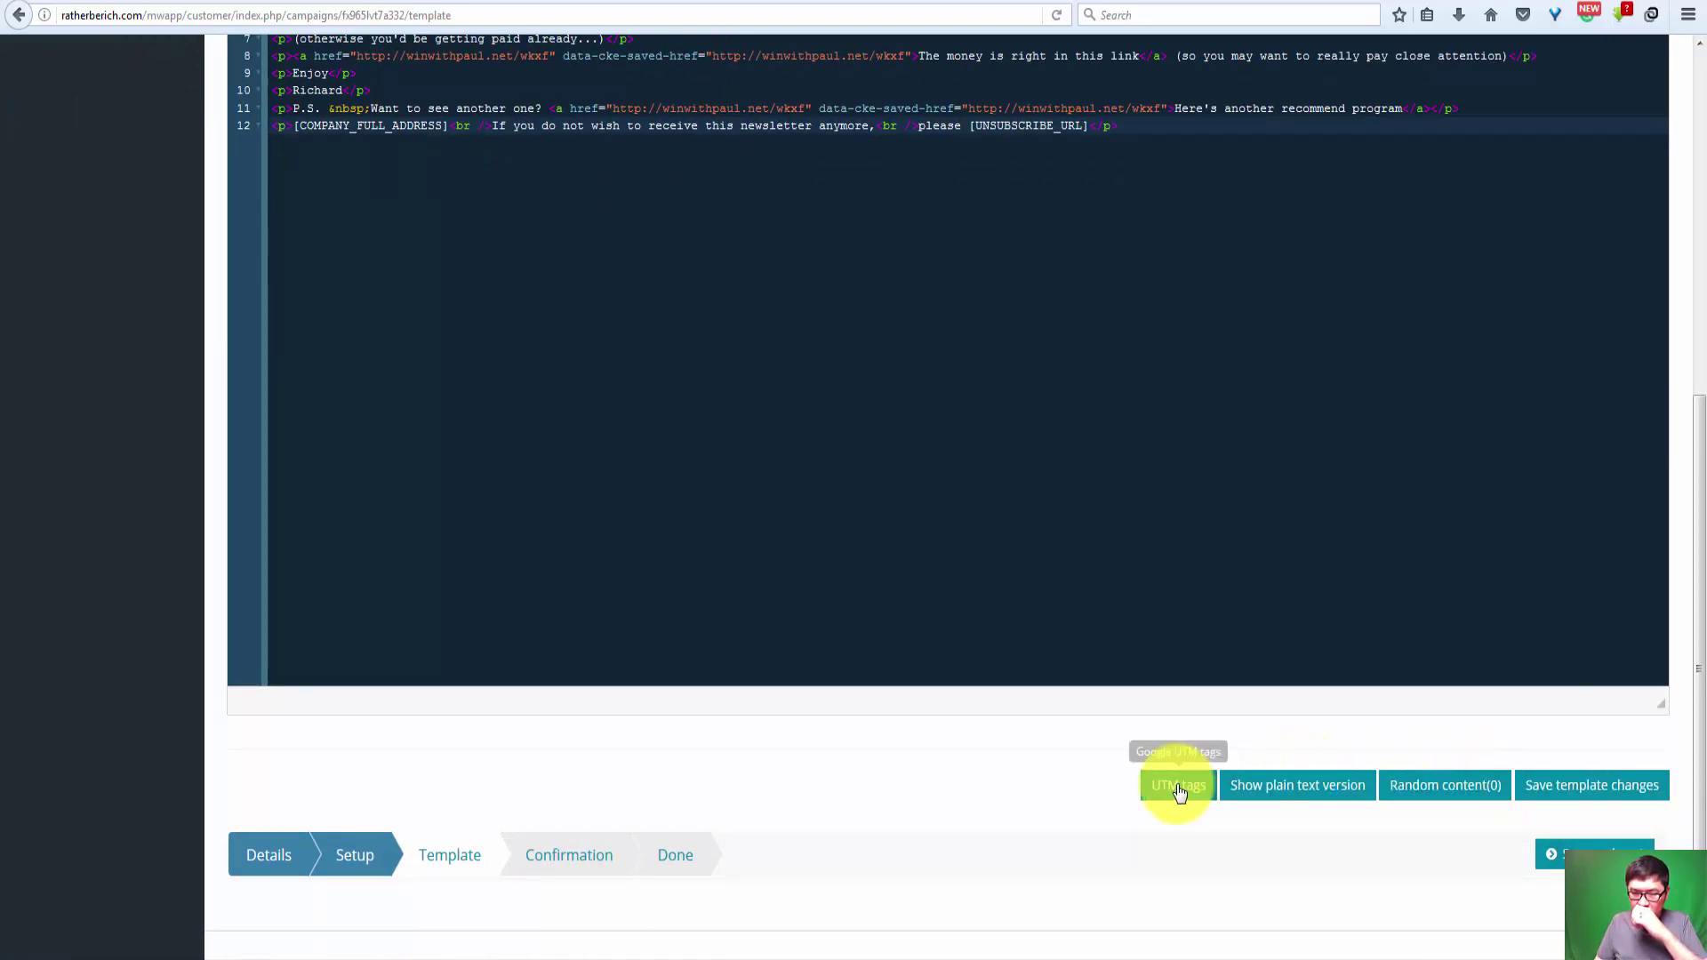
click(1592, 855)
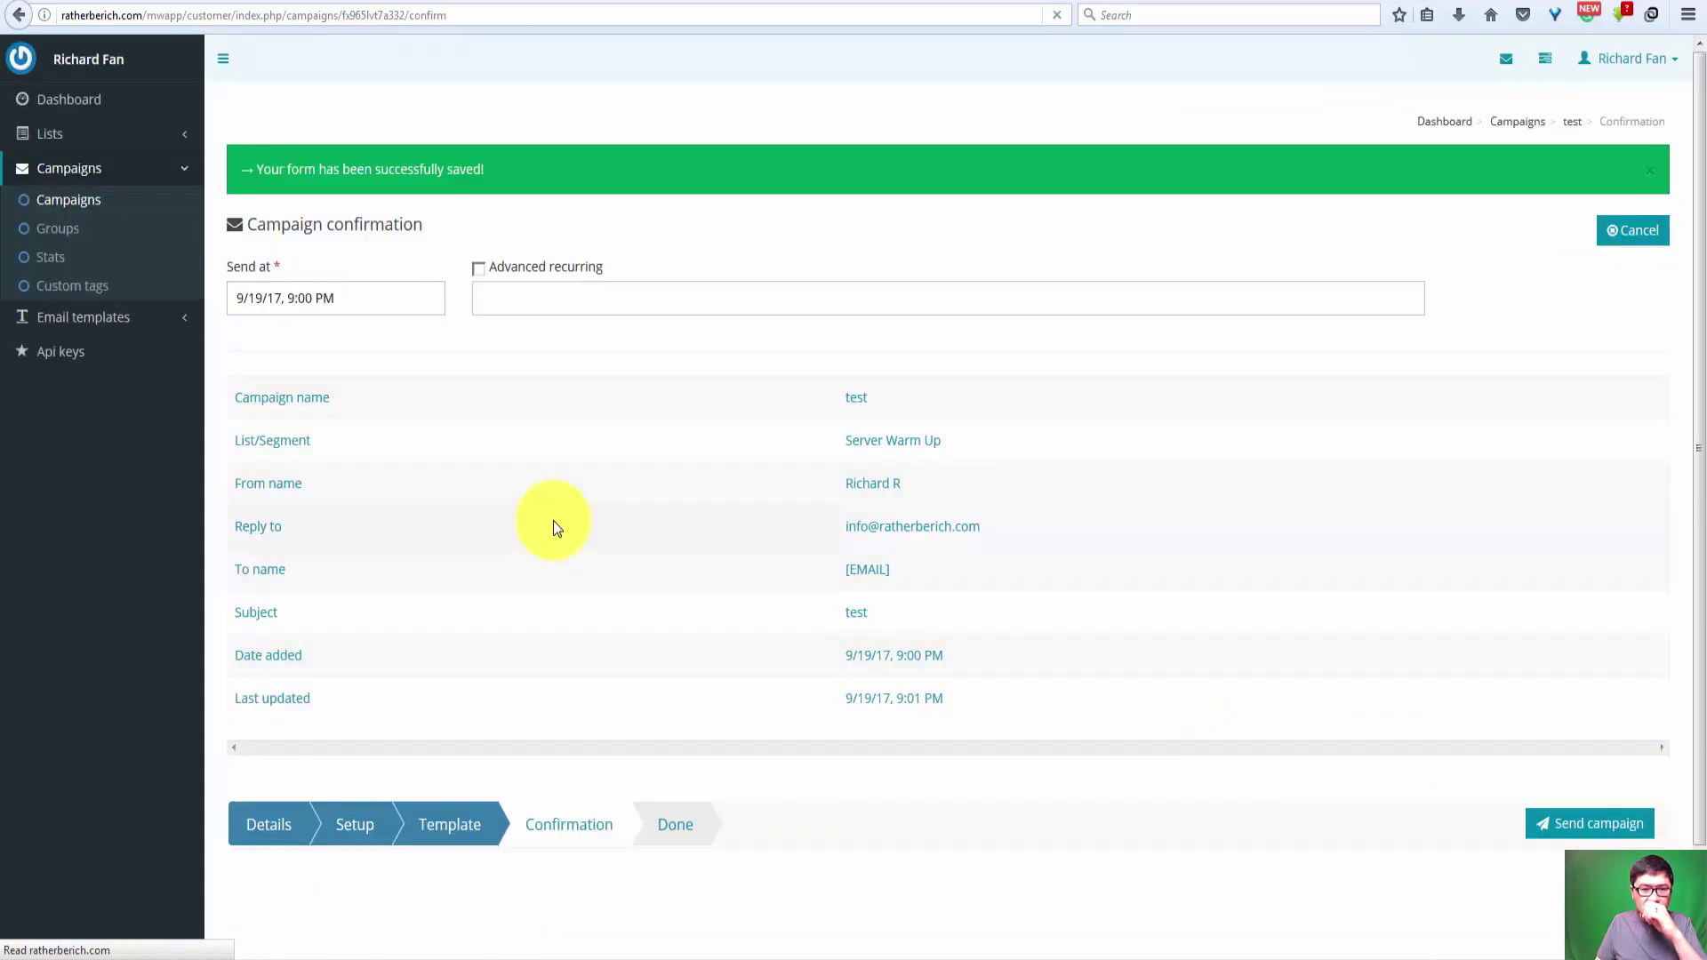
Step: Set the Send at time to 20 September 2017, 8:00 AM and send the campaign
click(265, 295)
click(317, 481)
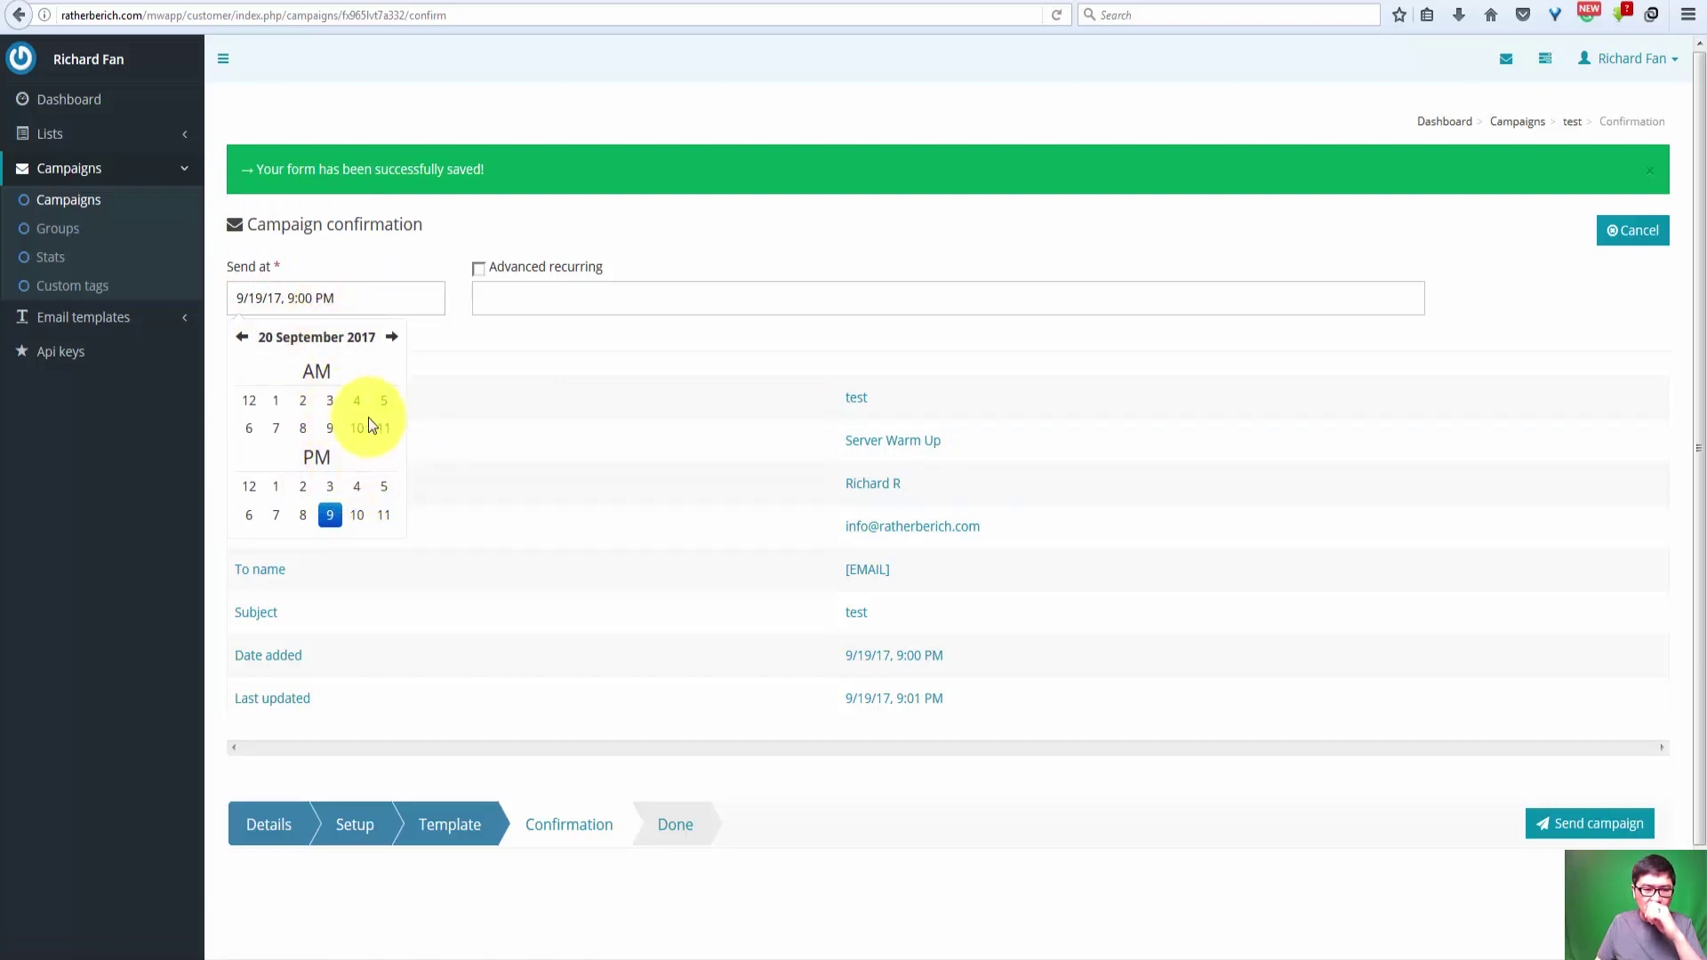
click(302, 427)
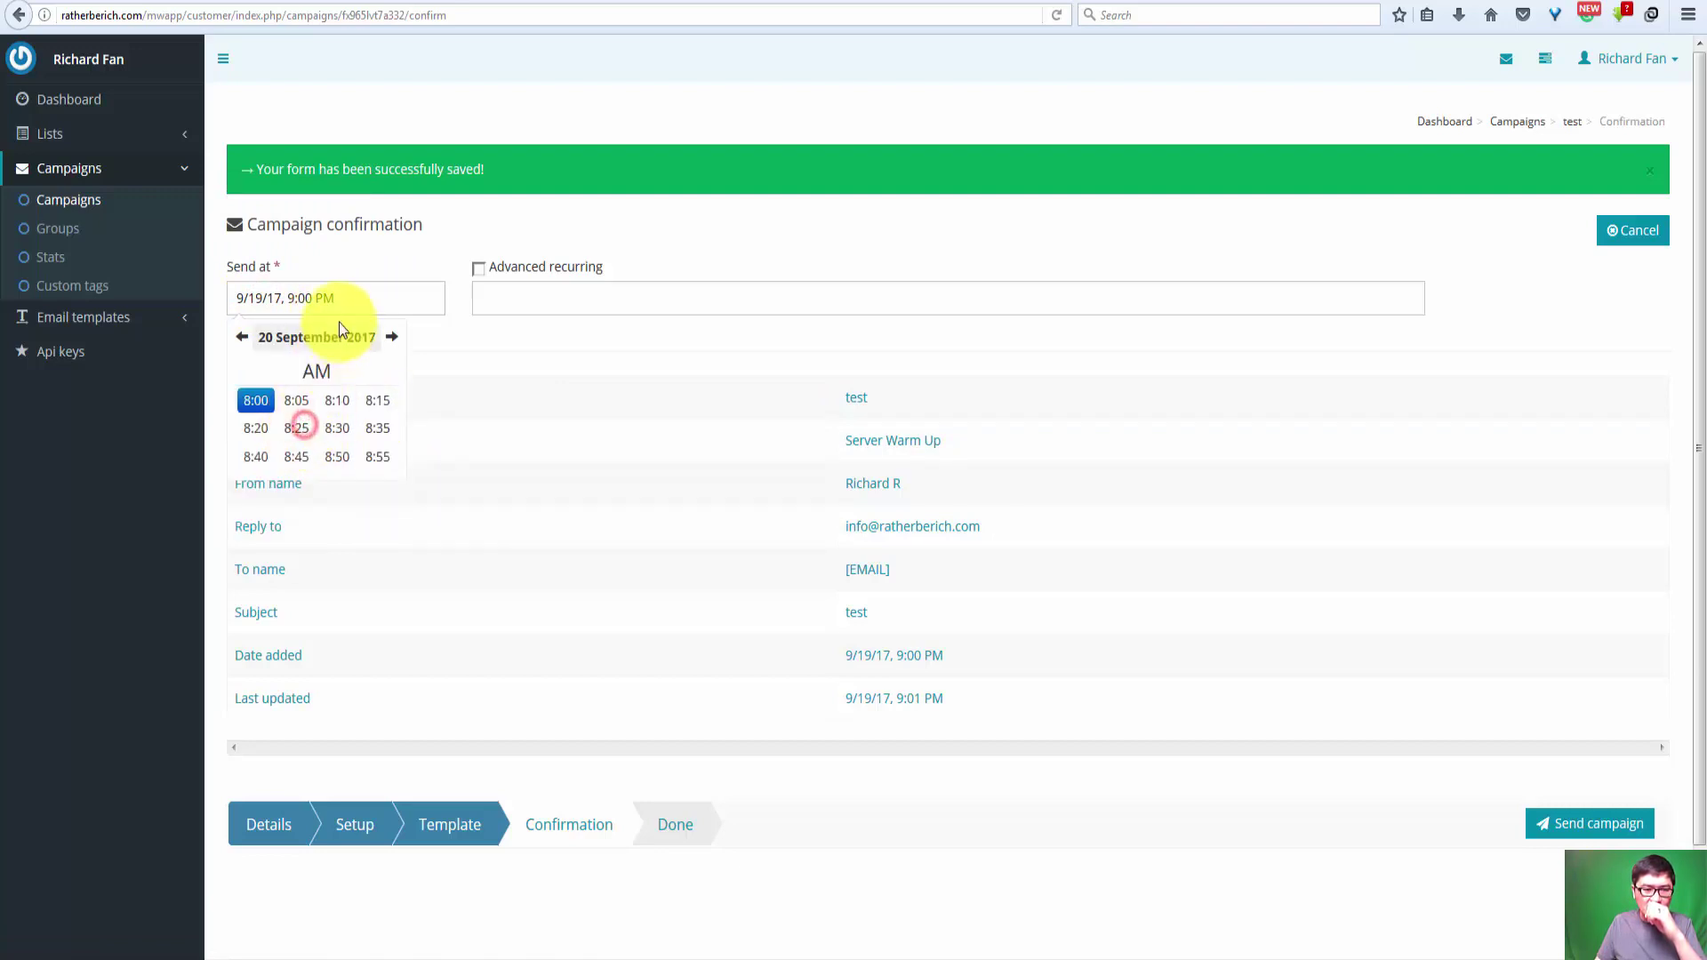
click(260, 403)
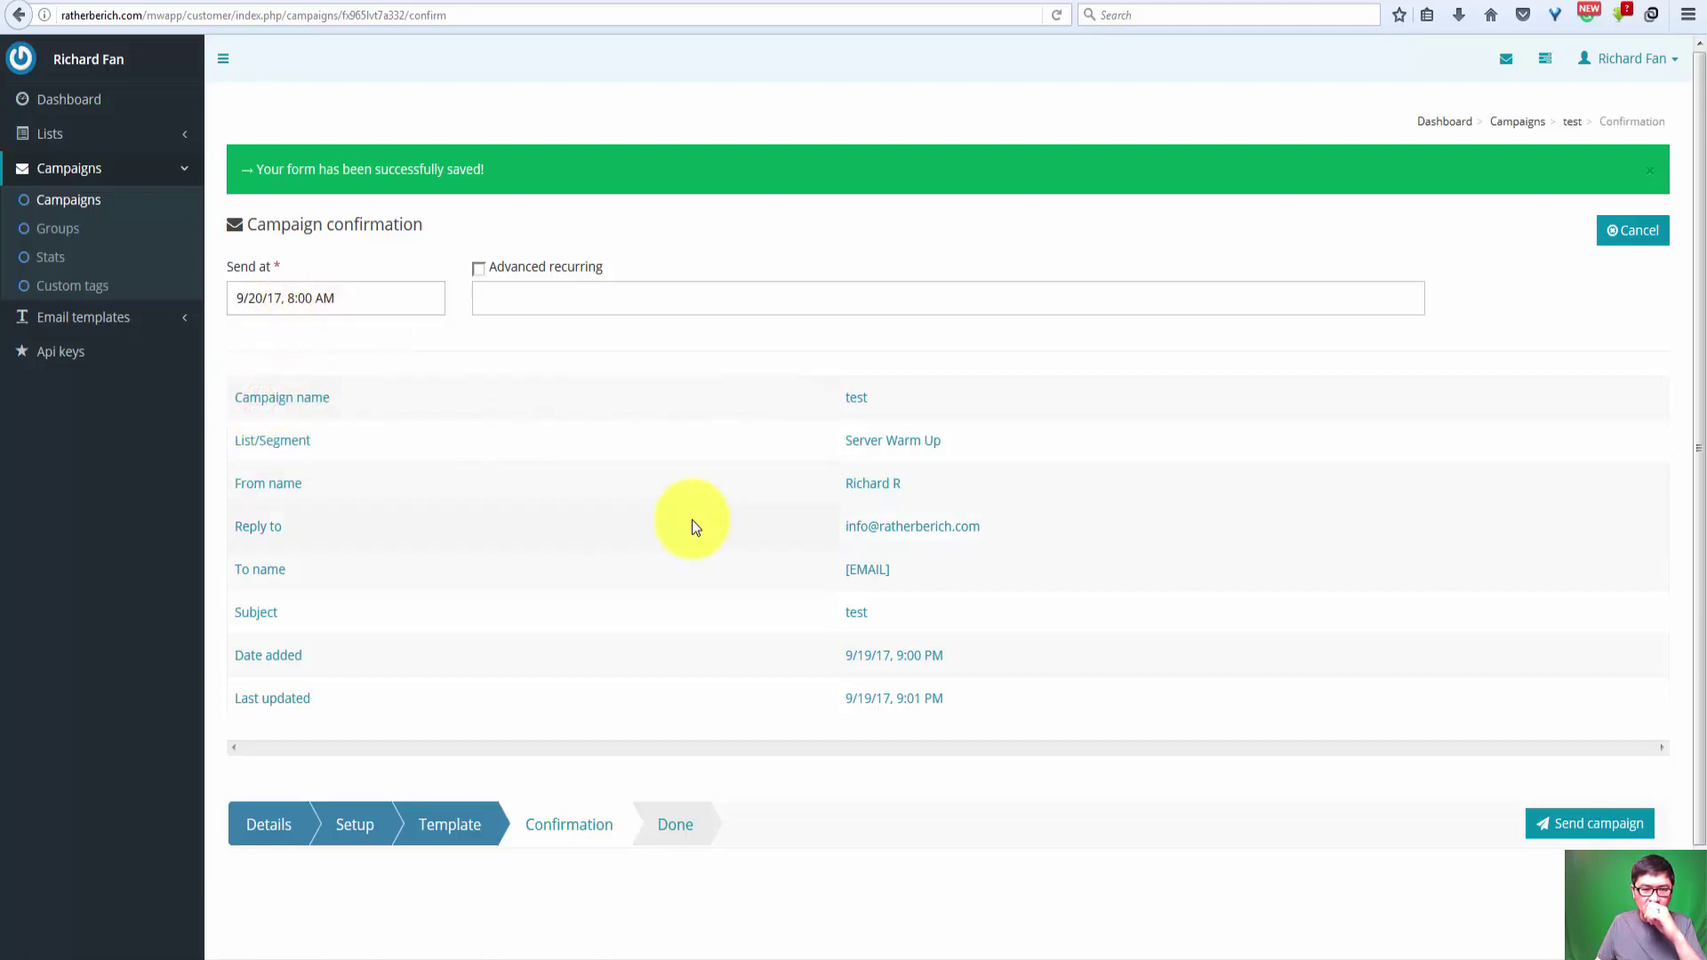
click(1604, 832)
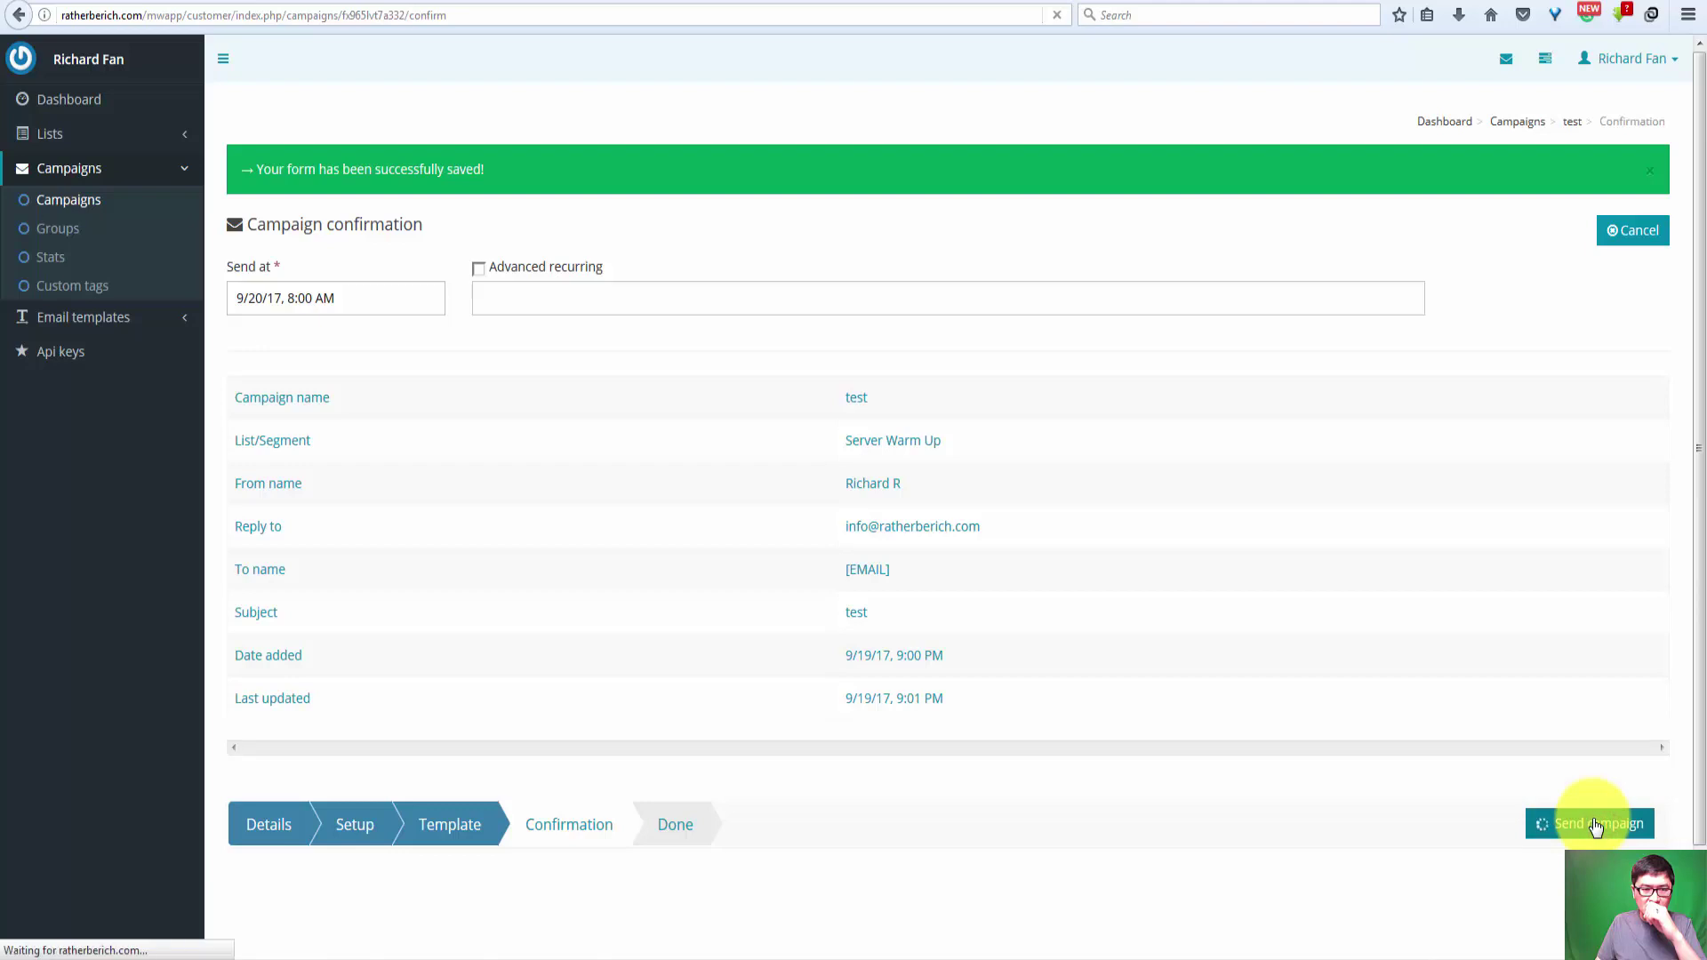